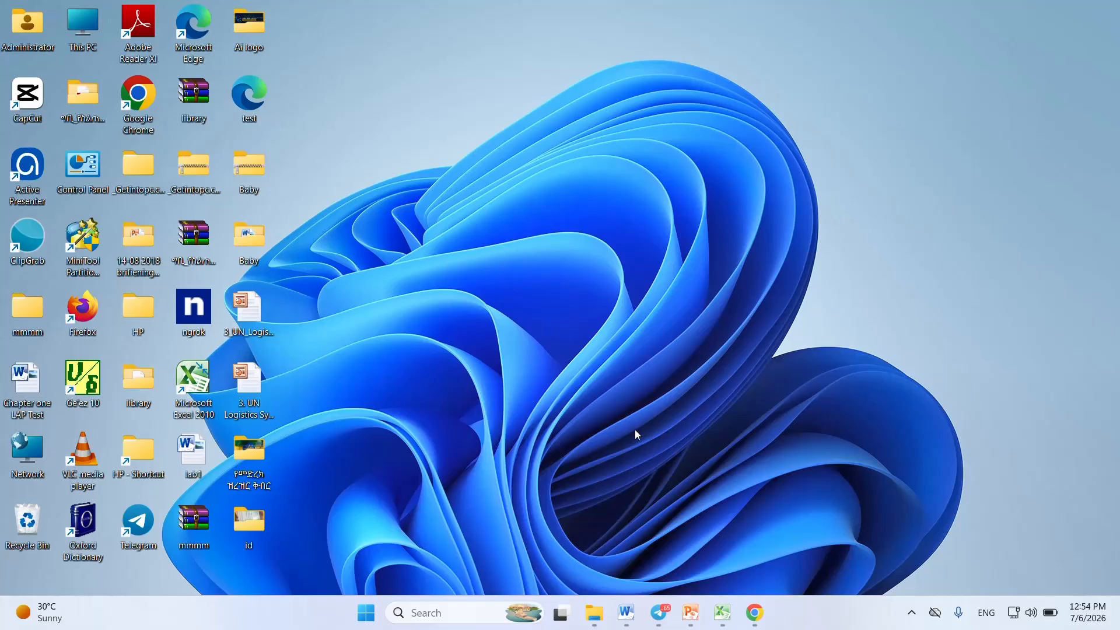
# Step: Switch to the blank Document5 window in Microsoft Word
pyautogui.moveTo(626, 612)
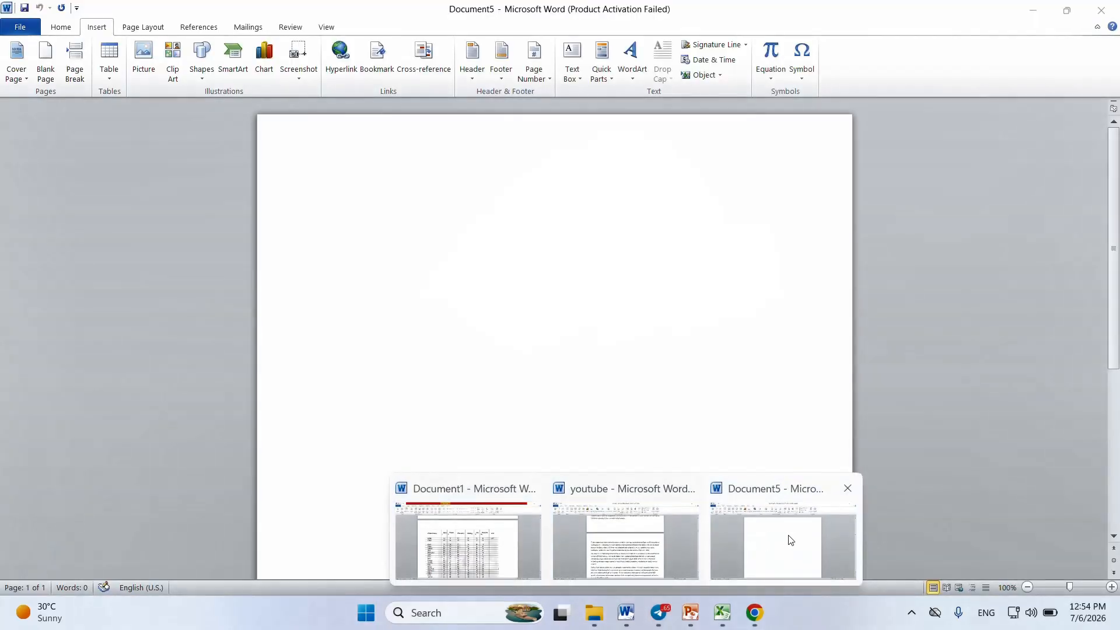
pyautogui.click(787, 537)
pyautogui.click(58, 27)
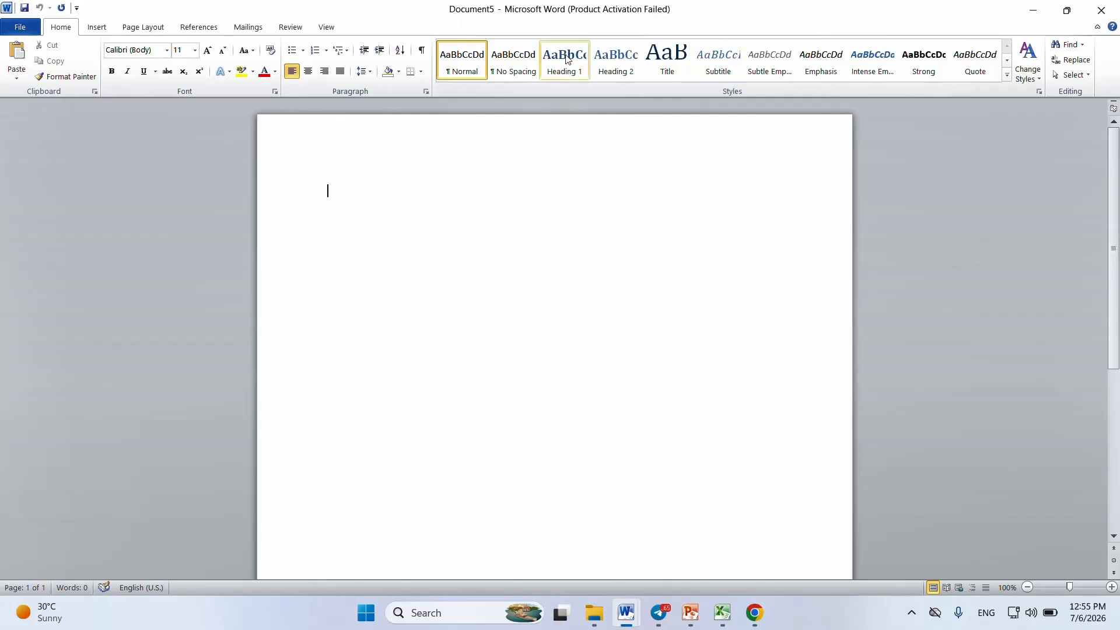
# Step: Insert the built-in Transcend cover page and look over its title, picture and date areas
pyautogui.click(96, 28)
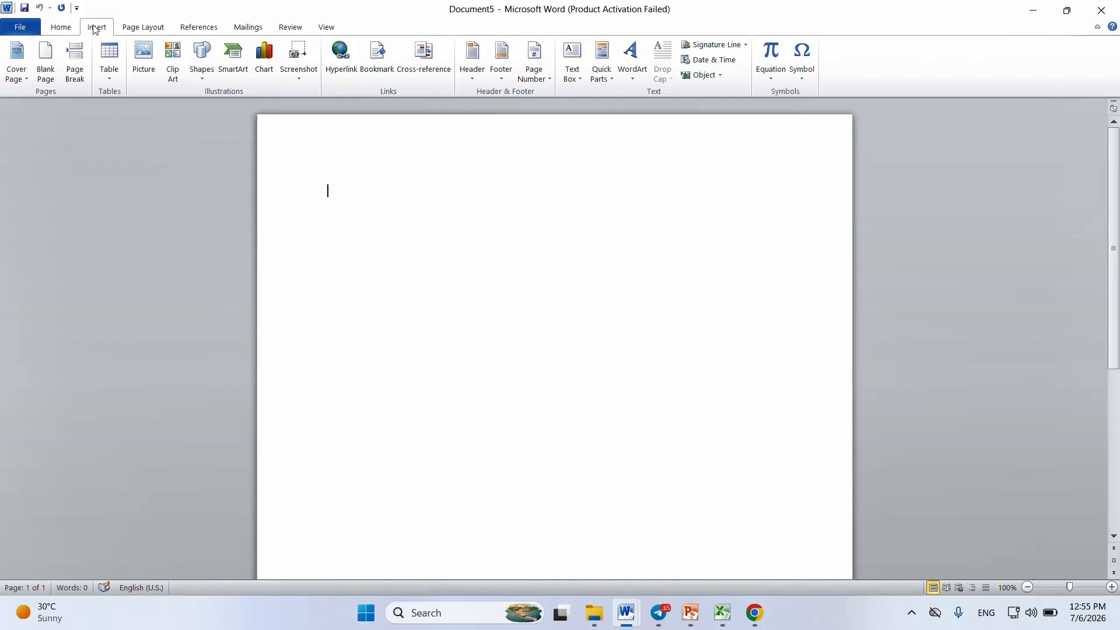
pyautogui.click(25, 79)
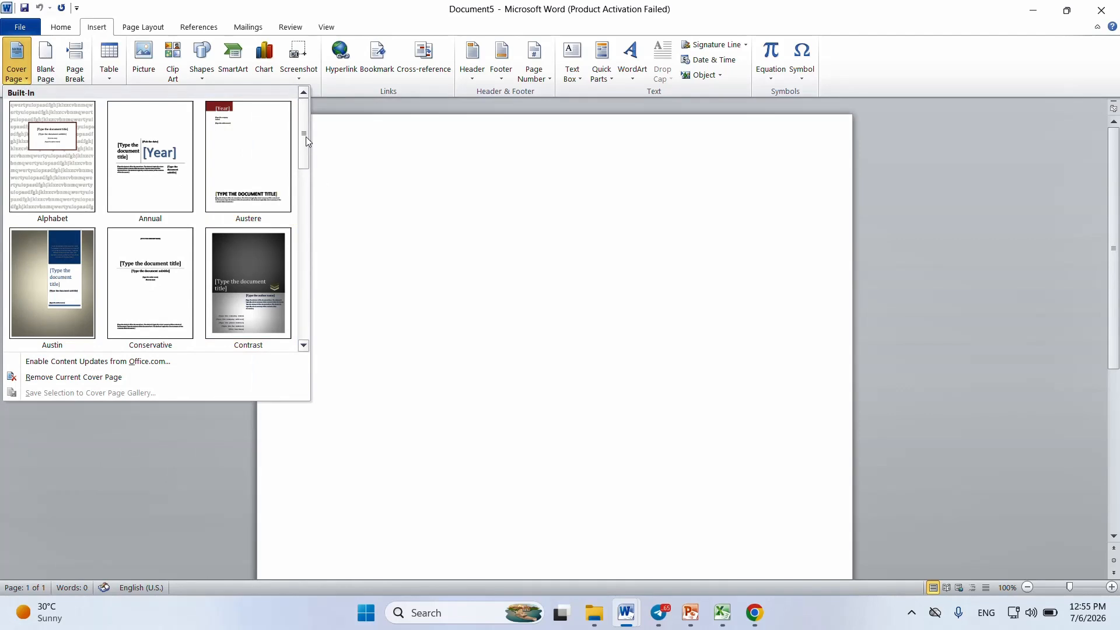
pyautogui.moveTo(306, 137); pyautogui.dragTo(287, 325)
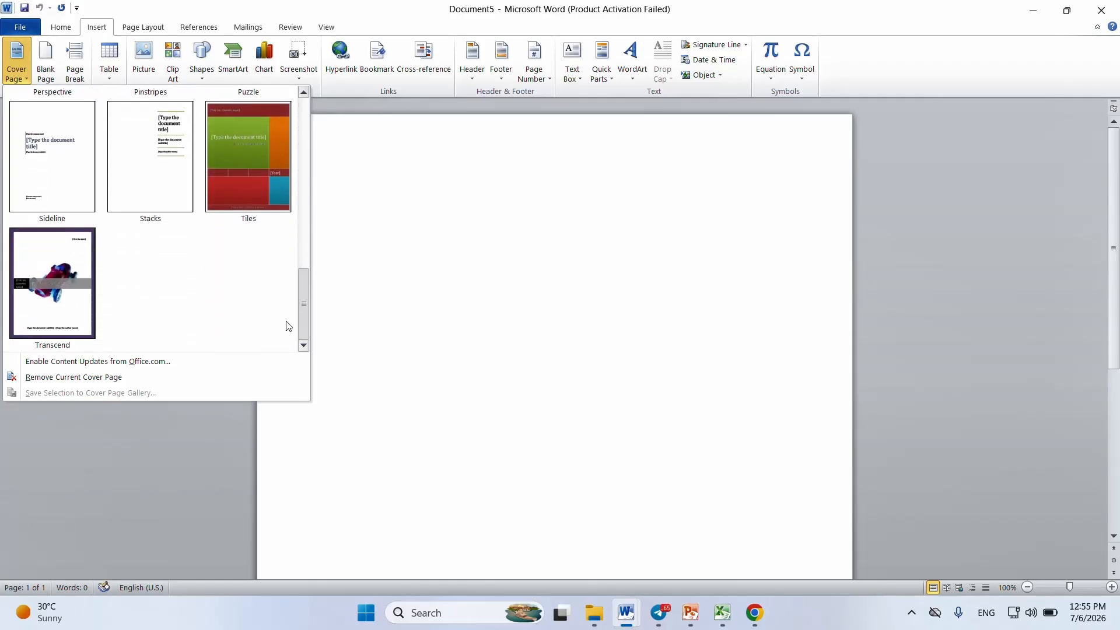
pyautogui.click(47, 285)
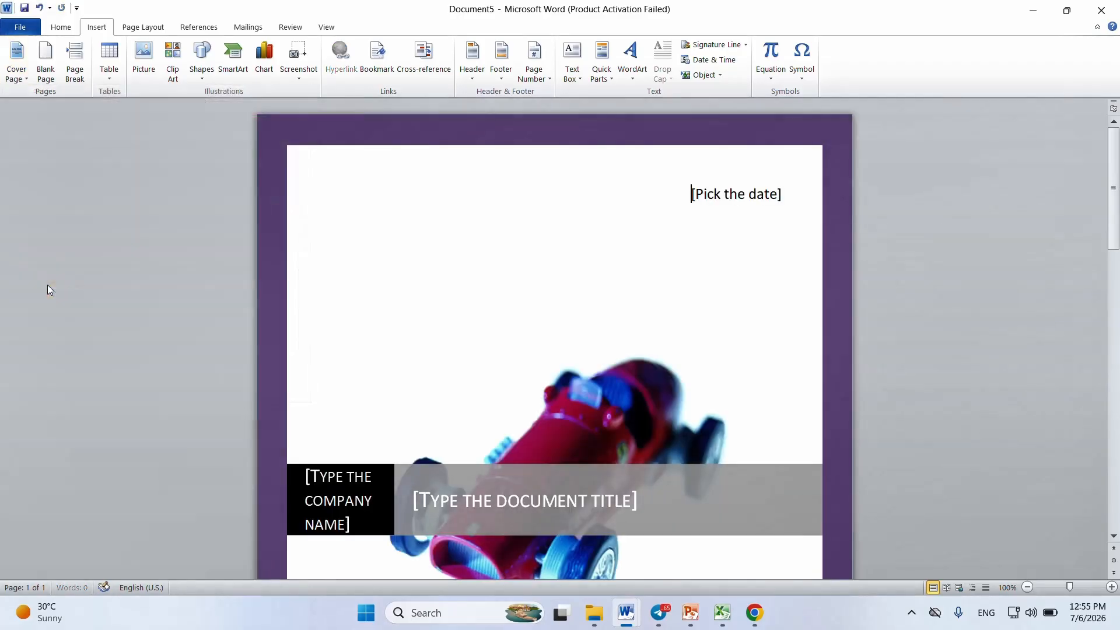
pyautogui.click(502, 501)
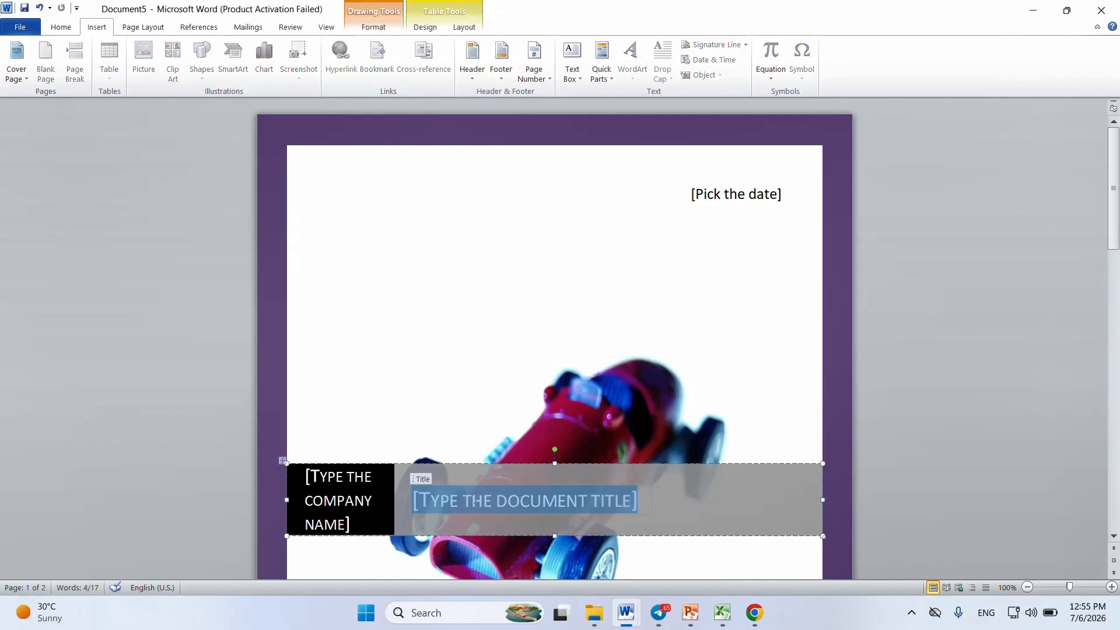
pyautogui.click(583, 401)
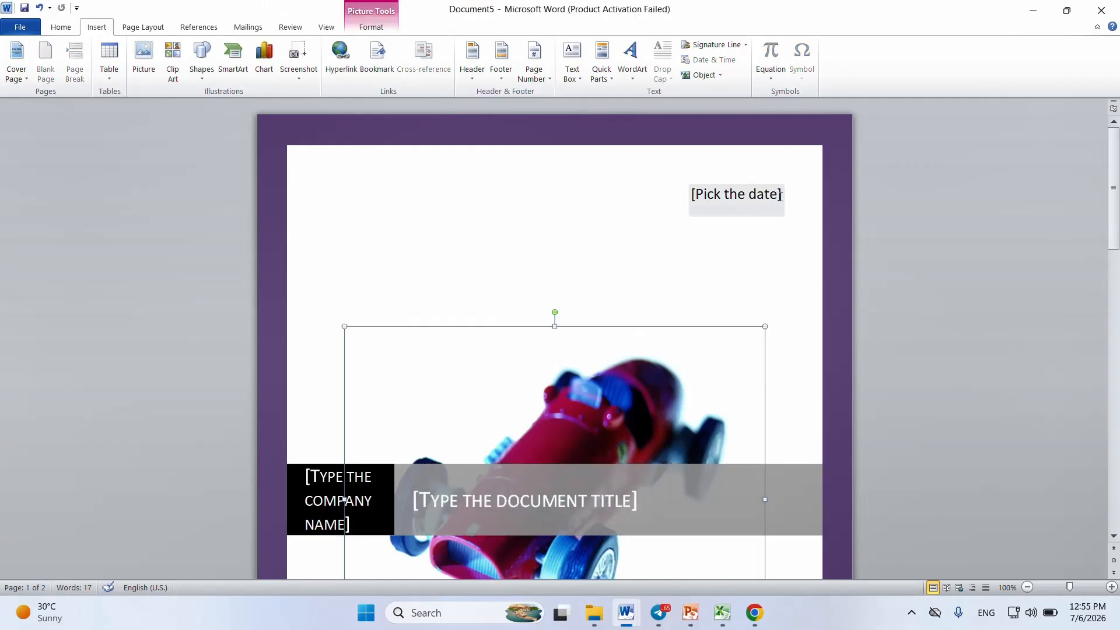
pyautogui.moveTo(1115, 152); pyautogui.dragTo(1044, 163)
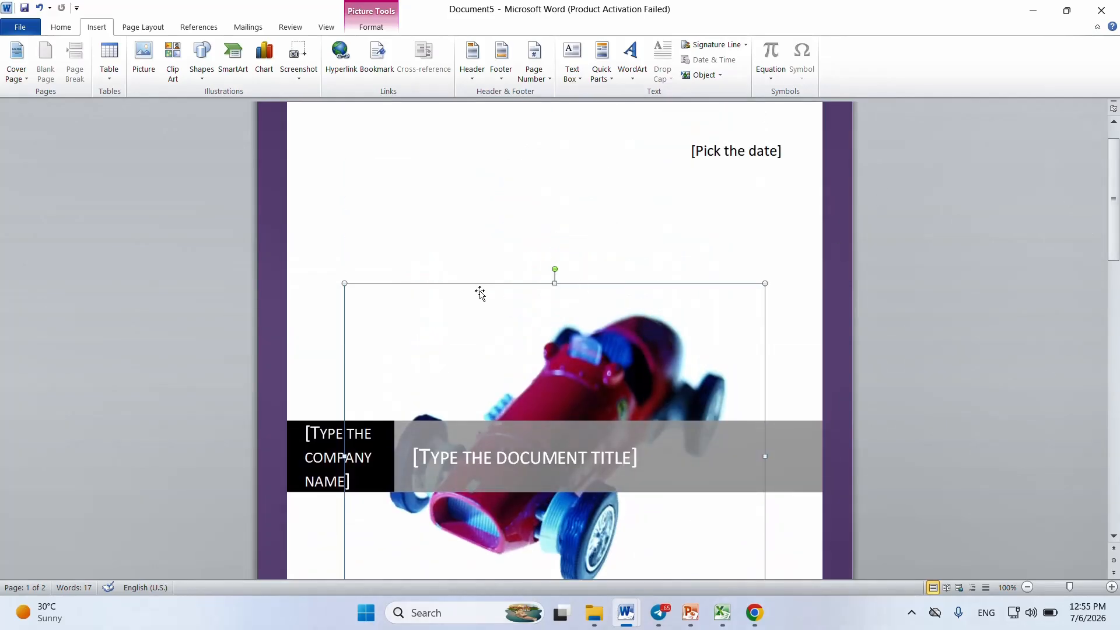
# Step: Replace the current cover page with the built-in Annual design and look over its layout
pyautogui.click(26, 81)
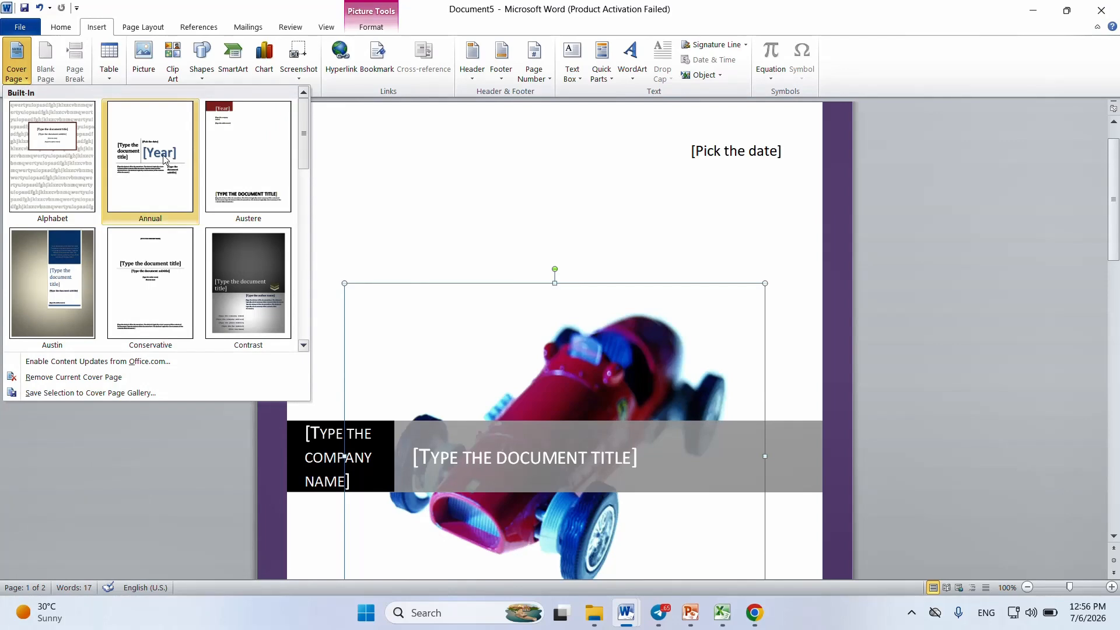
pyautogui.click(163, 156)
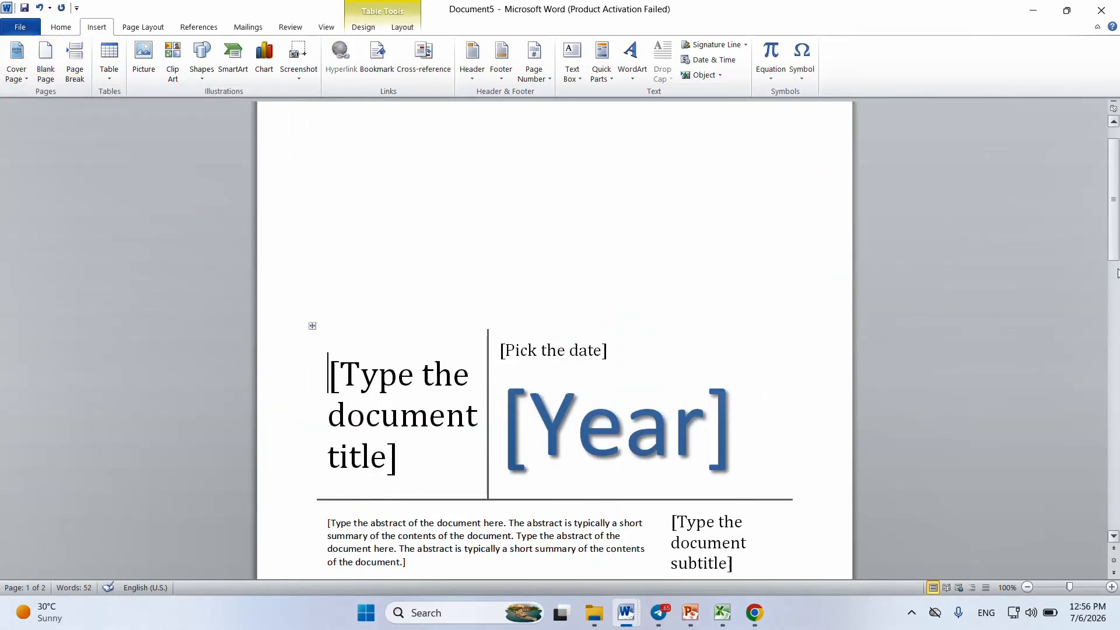
pyautogui.moveTo(1114, 225); pyautogui.dragTo(1114, 331)
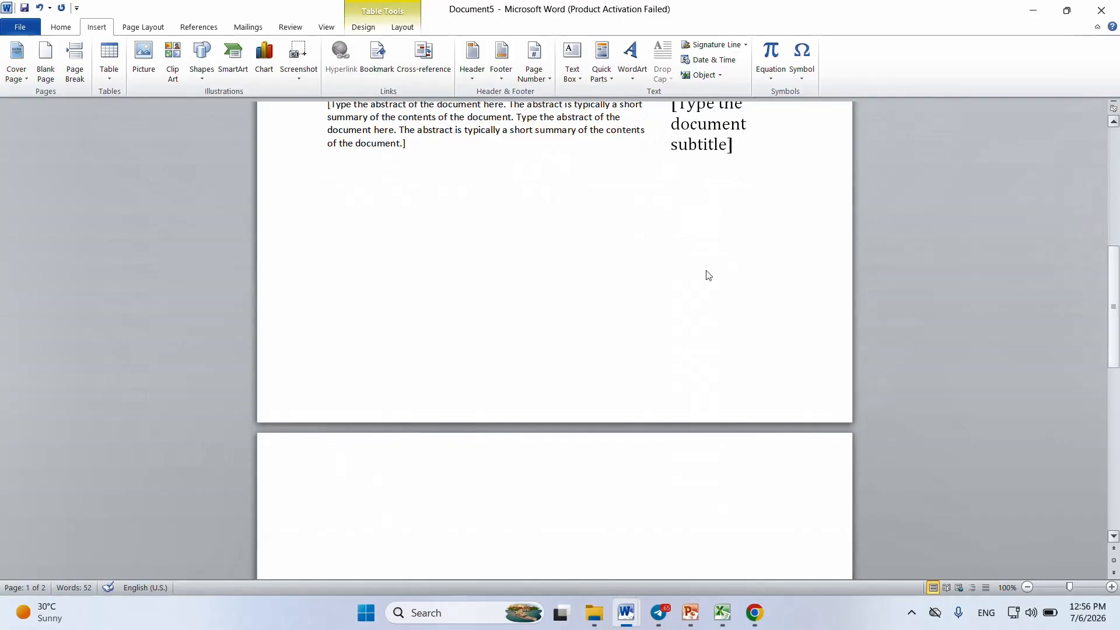
pyautogui.scroll(10, 459, 239)
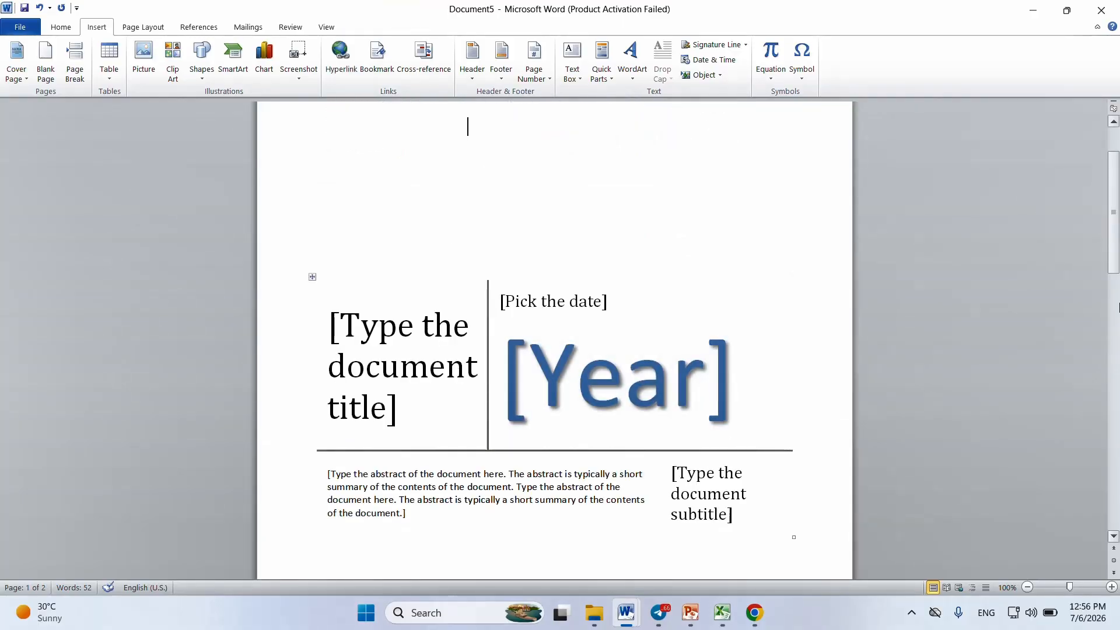
# Step: Try inserting a blank page at the start of the second page, and remove it again
pyautogui.moveTo(1116, 219); pyautogui.dragTo(1063, 381)
pyautogui.click(502, 215)
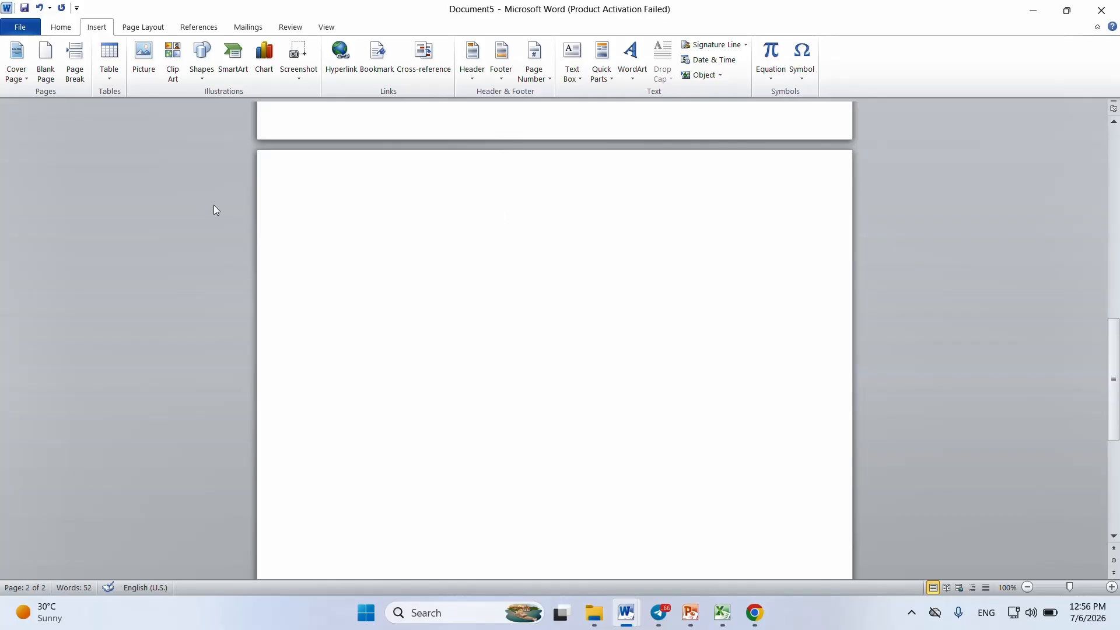
pyautogui.click(50, 80)
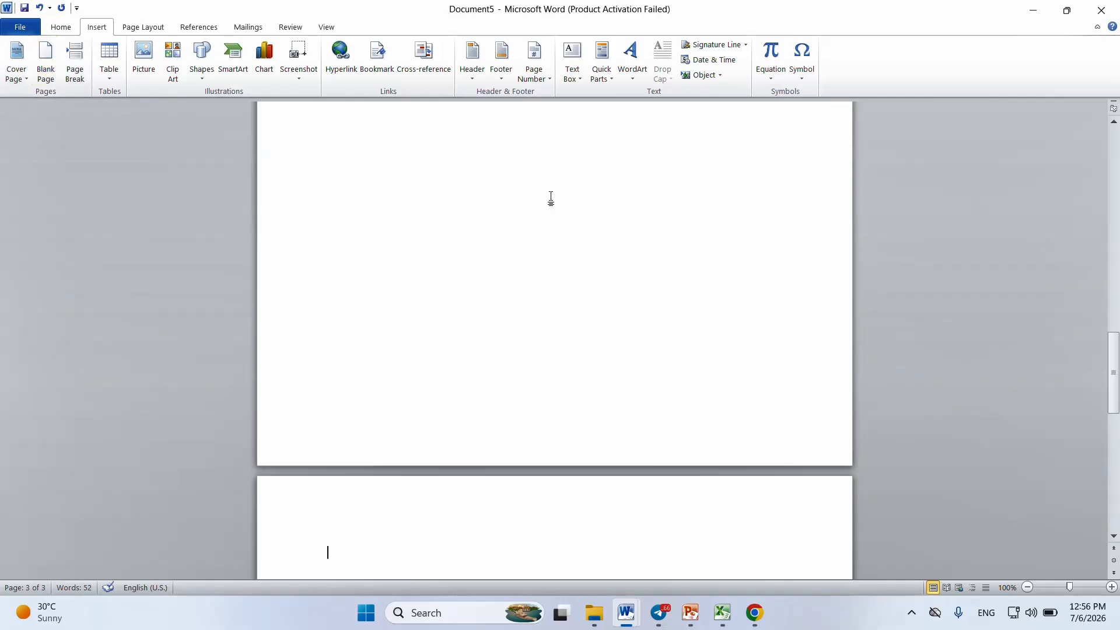
pyautogui.press('BackSpace')
# Step: Enter the filler text "Ihqwodhwudoh0qwi0dhpqew0dph8qewd0pey8hwe" on the second page and insert a blank page before it
pyautogui.write('ihqwodhwudoh0qwi0dhpqew0dph8qewd0pey8hwe')
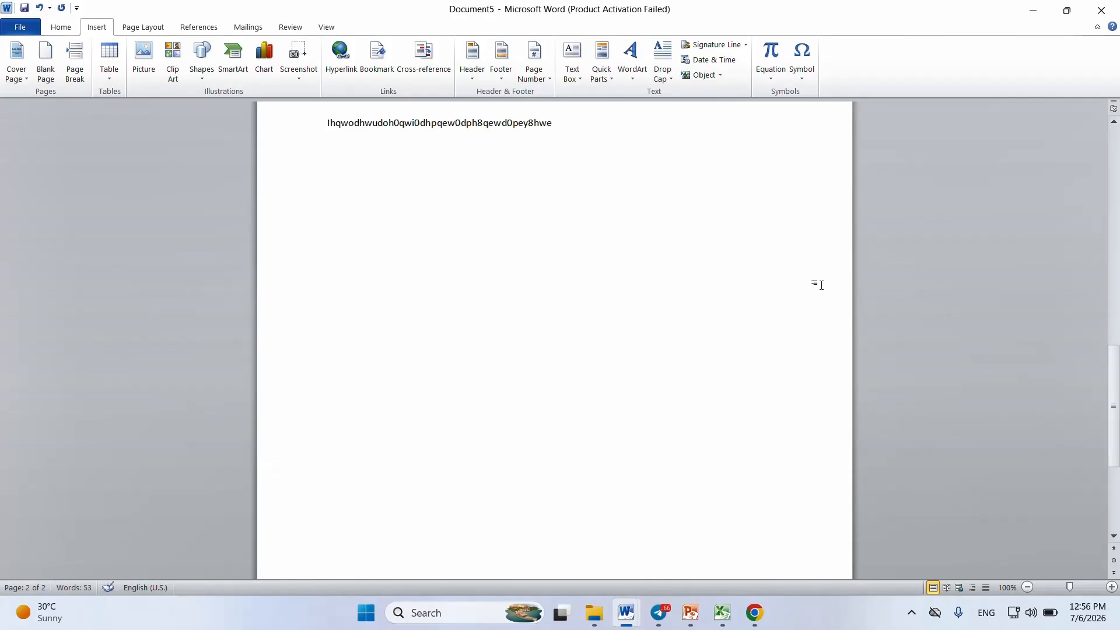
pyautogui.moveTo(1114, 401); pyautogui.dragTo(1077, 301)
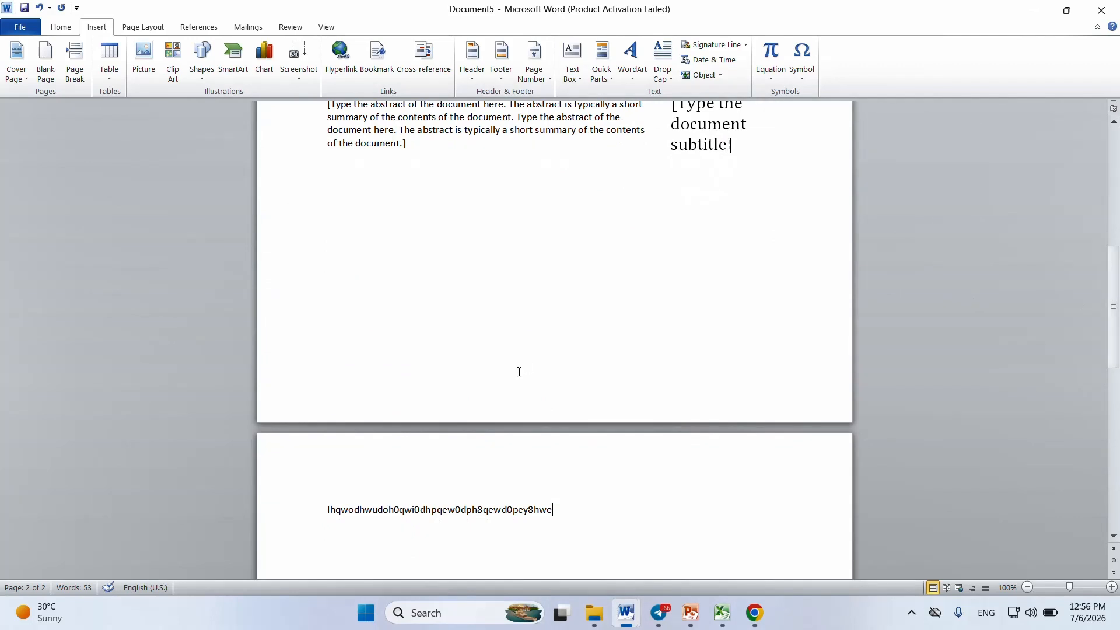
pyautogui.click(310, 490)
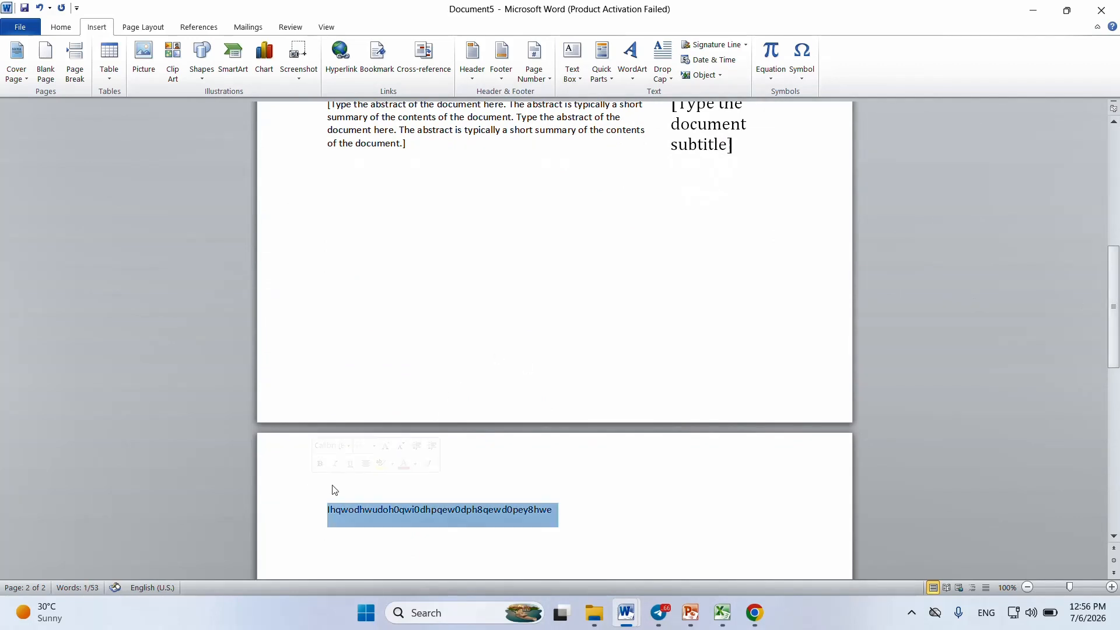
pyautogui.click(333, 490)
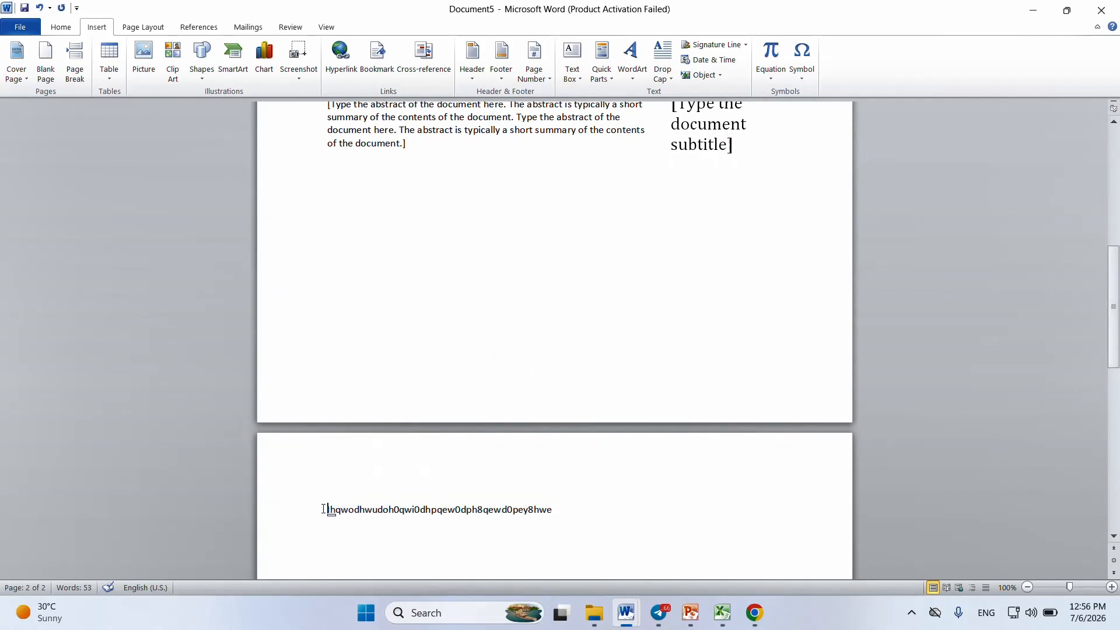
pyautogui.click(46, 76)
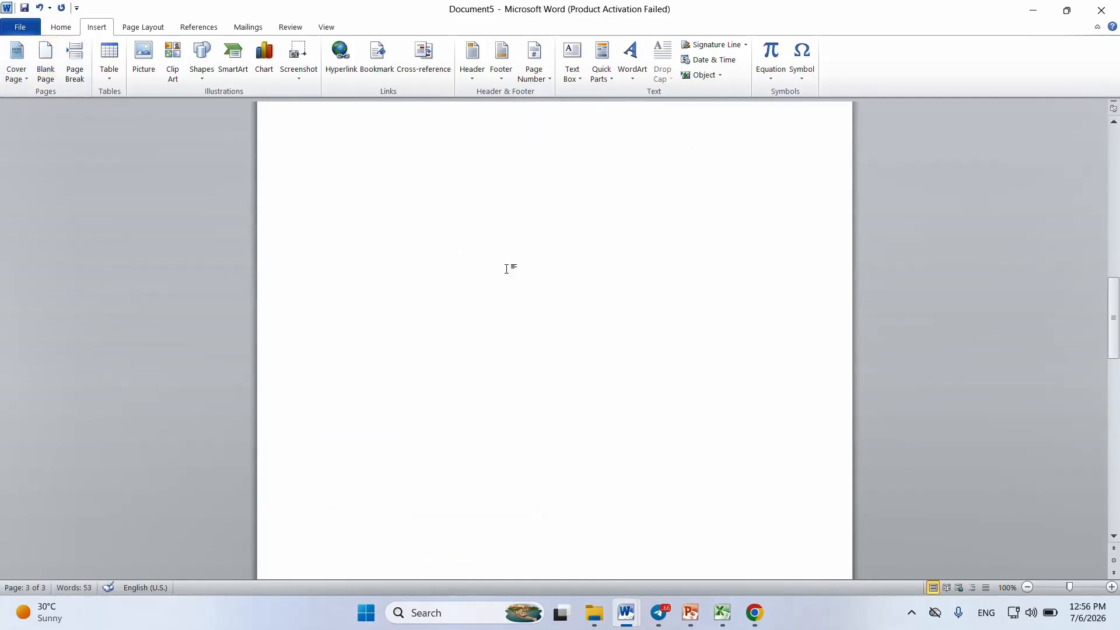
pyautogui.moveTo(1112, 310)
pyautogui.mouseDown()
pyautogui.moveTo(1098, 242)
pyautogui.moveTo(1099, 326)
pyautogui.moveTo(1087, 278)
pyautogui.moveTo(1091, 307)
pyautogui.mouseUp()
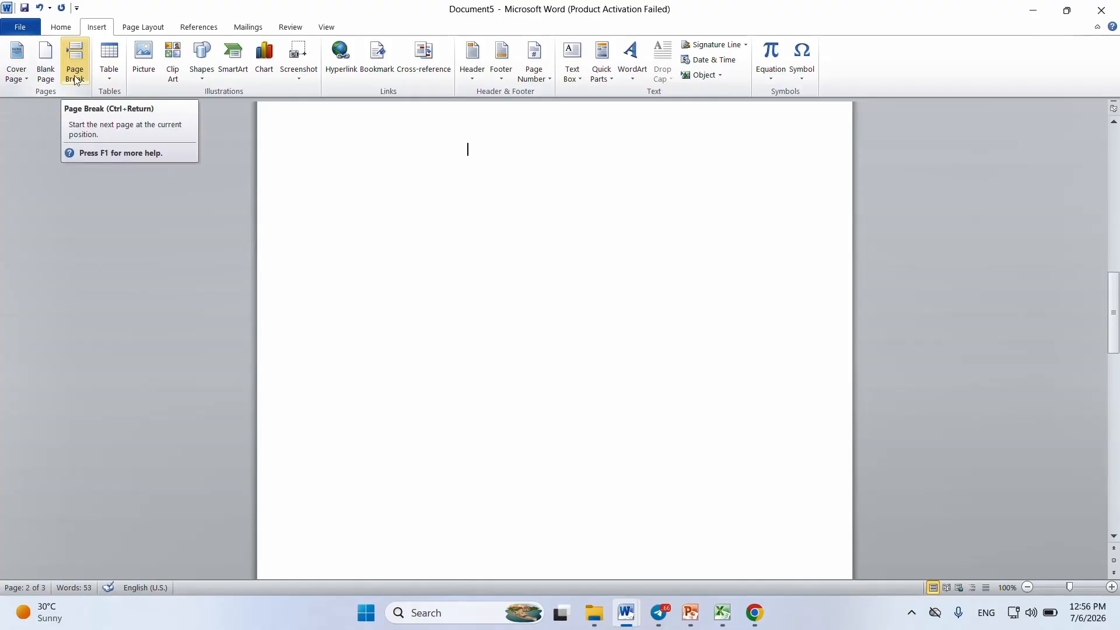
pyautogui.click(146, 28)
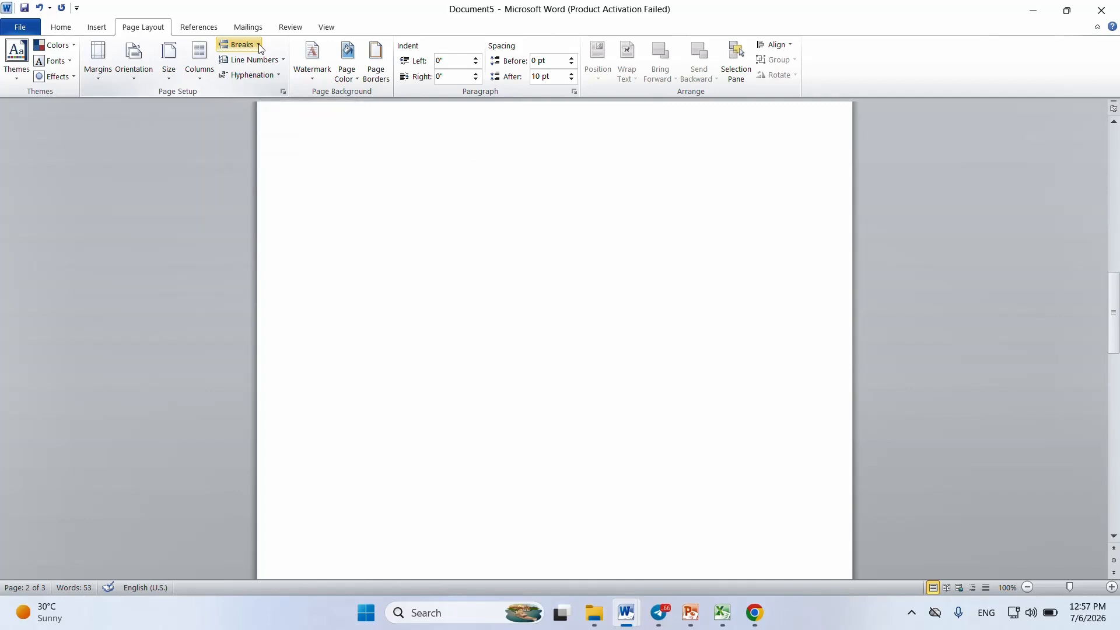
pyautogui.click(239, 45)
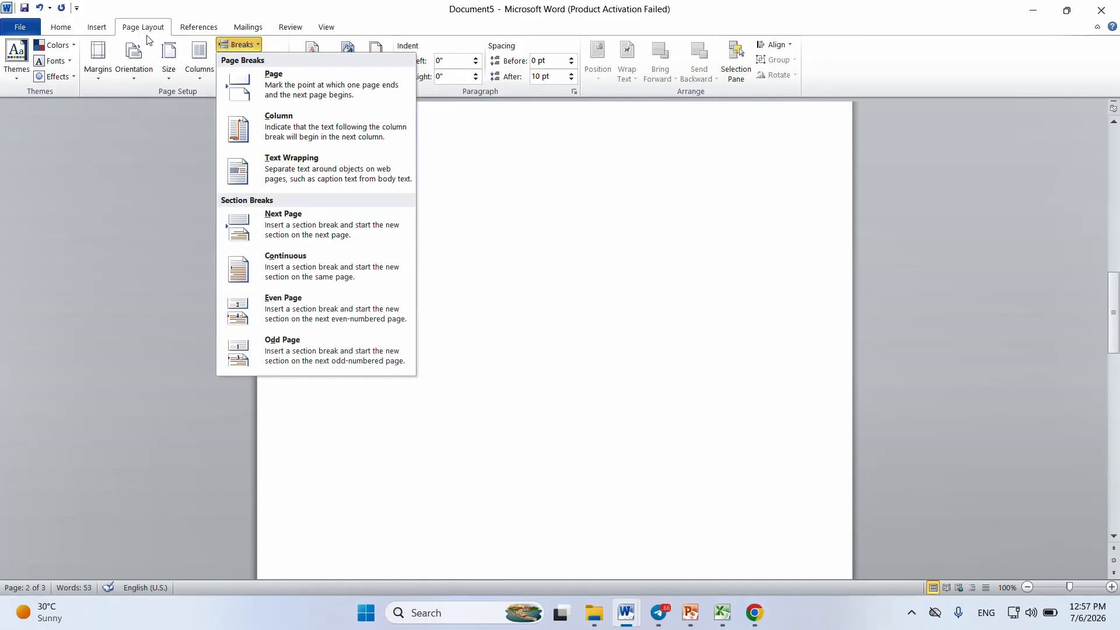
# Step: Insert a table of 6 columns and 4 rows above the filler text on the third page
pyautogui.click(98, 27)
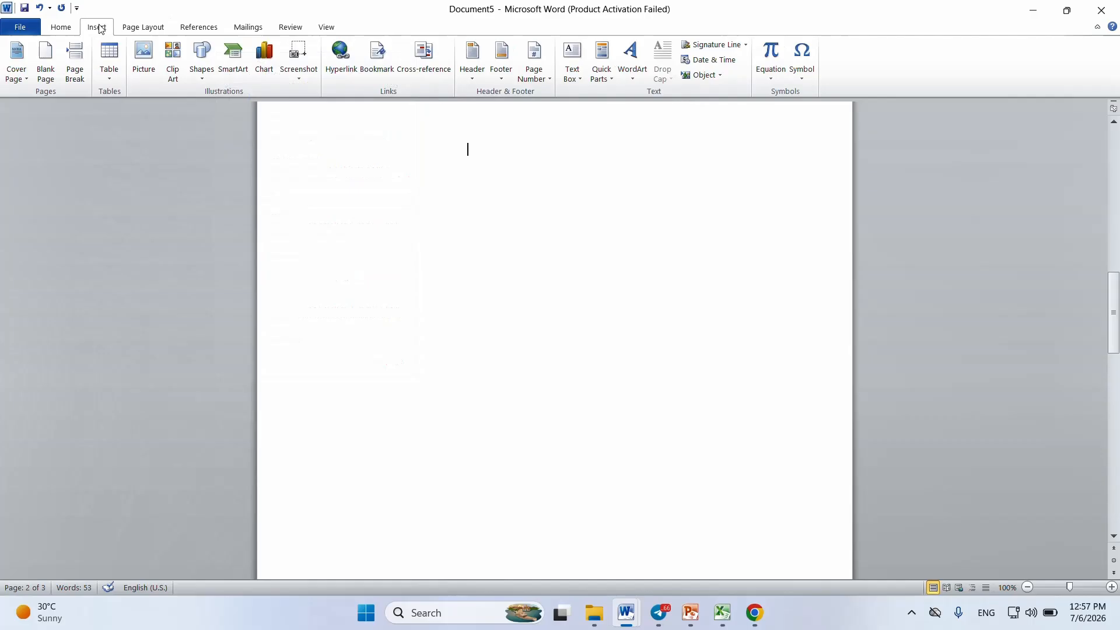
pyautogui.click(110, 77)
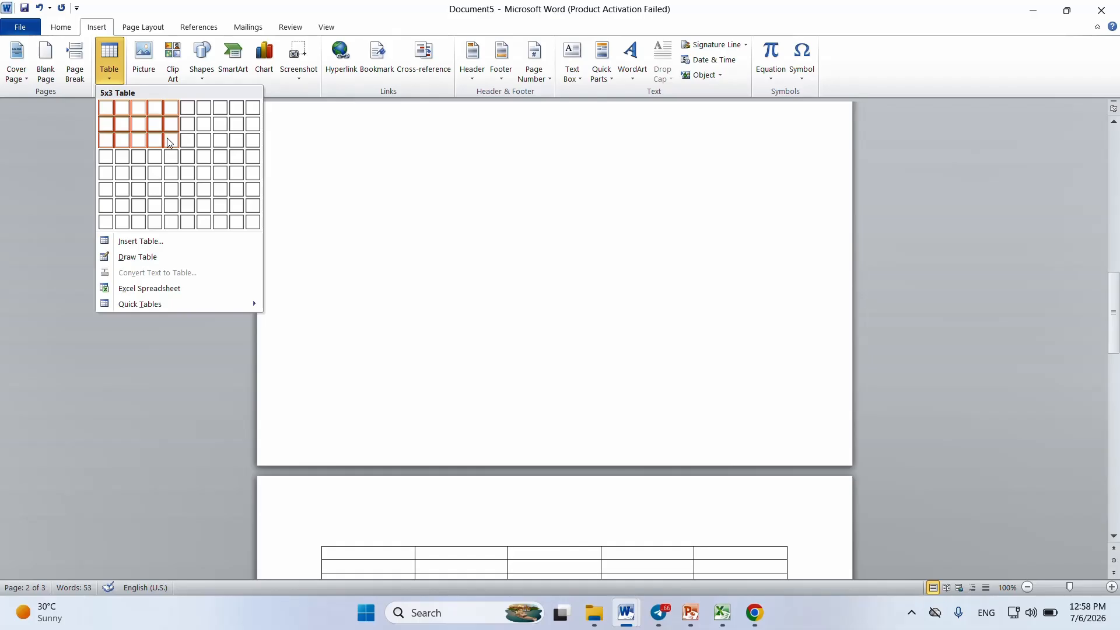
pyautogui.click(191, 167)
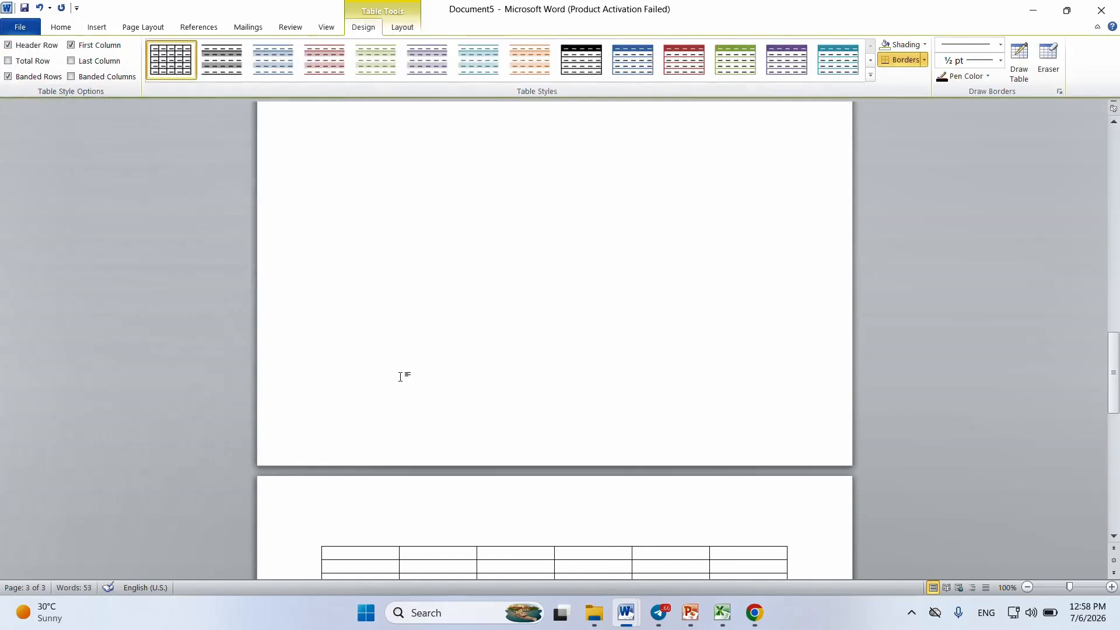
pyautogui.moveTo(1117, 364); pyautogui.dragTo(1117, 388)
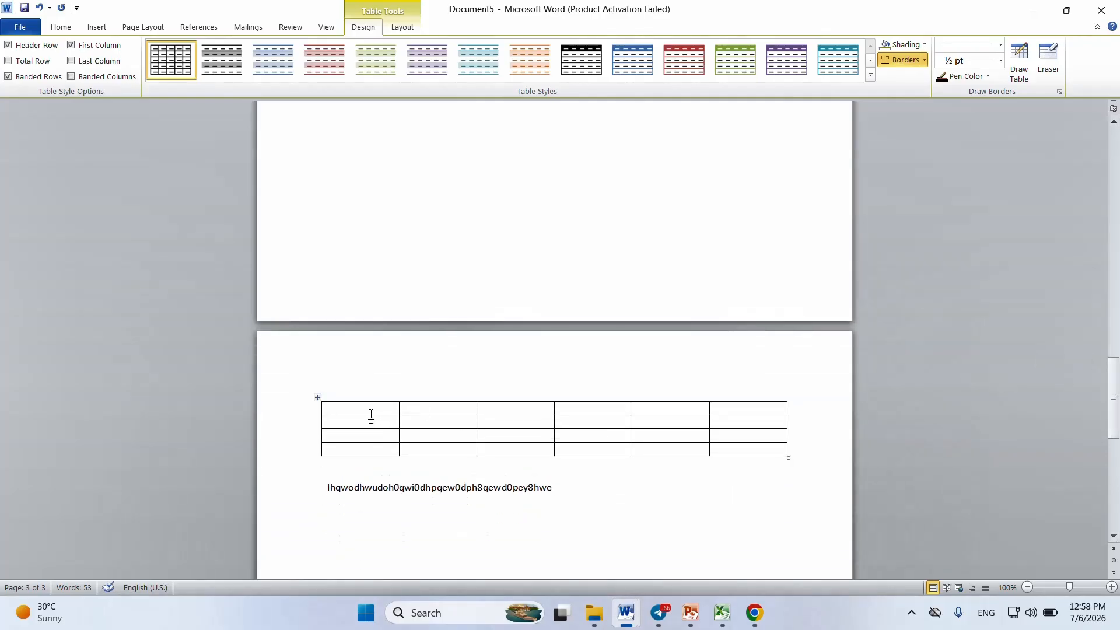
# Step: Enter the headings Sid, Sname, Sum and average in the first four cells of the table's top row
pyautogui.write('Sid')
pyautogui.write('s')
pyautogui.press('BackSpace')
pyautogui.write('Sname')
pyautogui.click(482, 408)
pyautogui.write('Sum ')
pyautogui.write('ave')
pyautogui.write('rage')
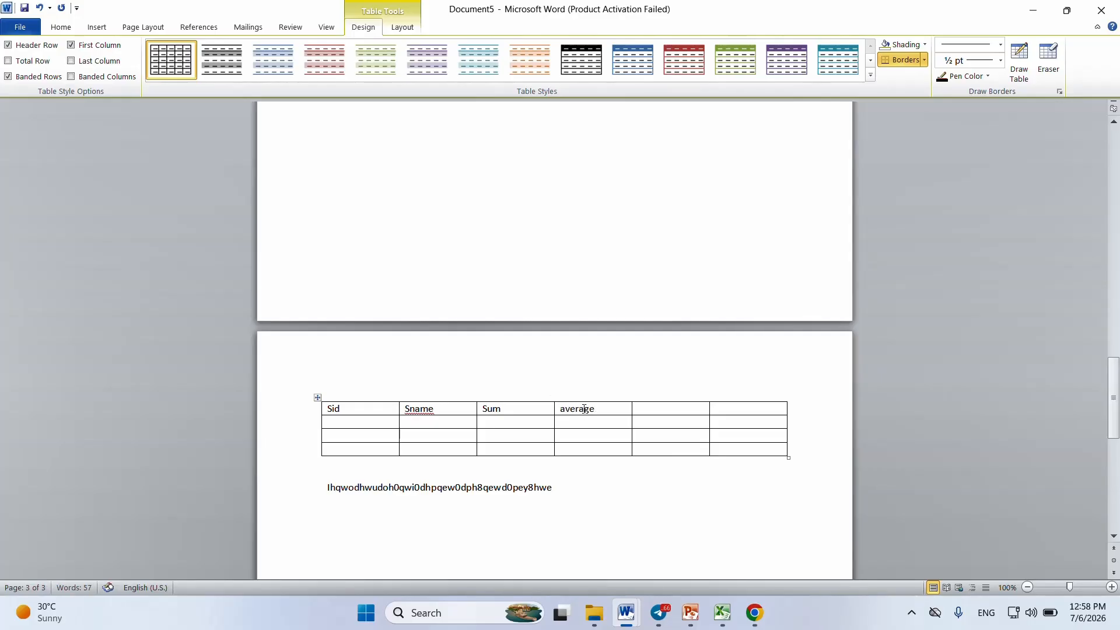
# Step: Complete the table's top row with the headings Rank and Grade in the last two cells
pyautogui.click(639, 410)
pyautogui.write('Rank')
pyautogui.click(722, 410)
pyautogui.write('Grade')
pyautogui.moveTo(754, 407); pyautogui.dragTo(322, 410)
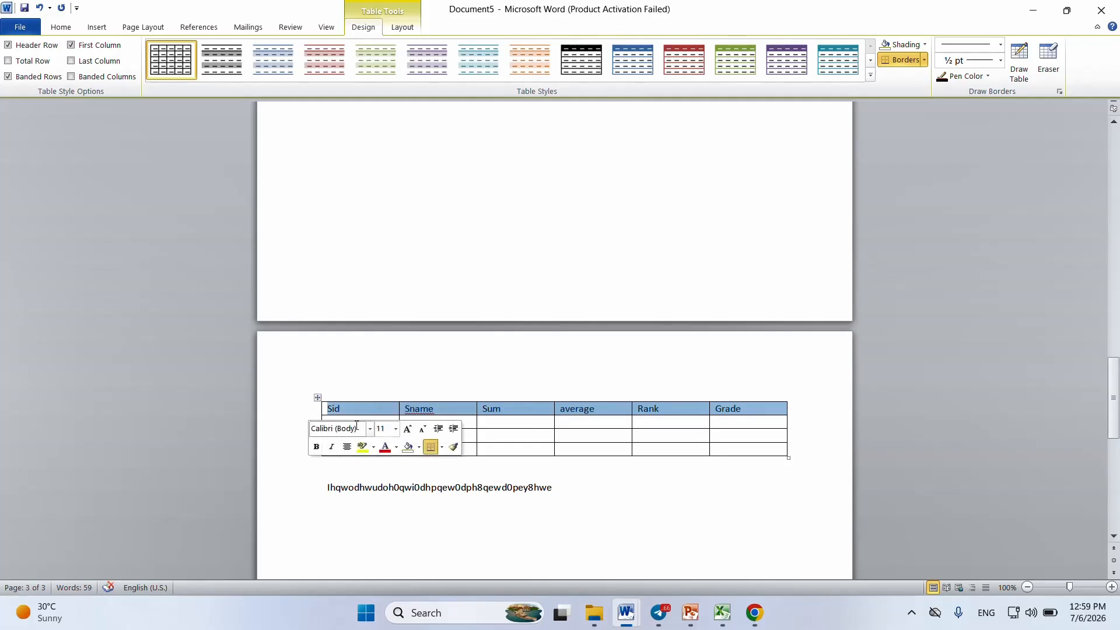
pyautogui.click(358, 415)
pyautogui.moveTo(367, 424); pyautogui.dragTo(710, 454)
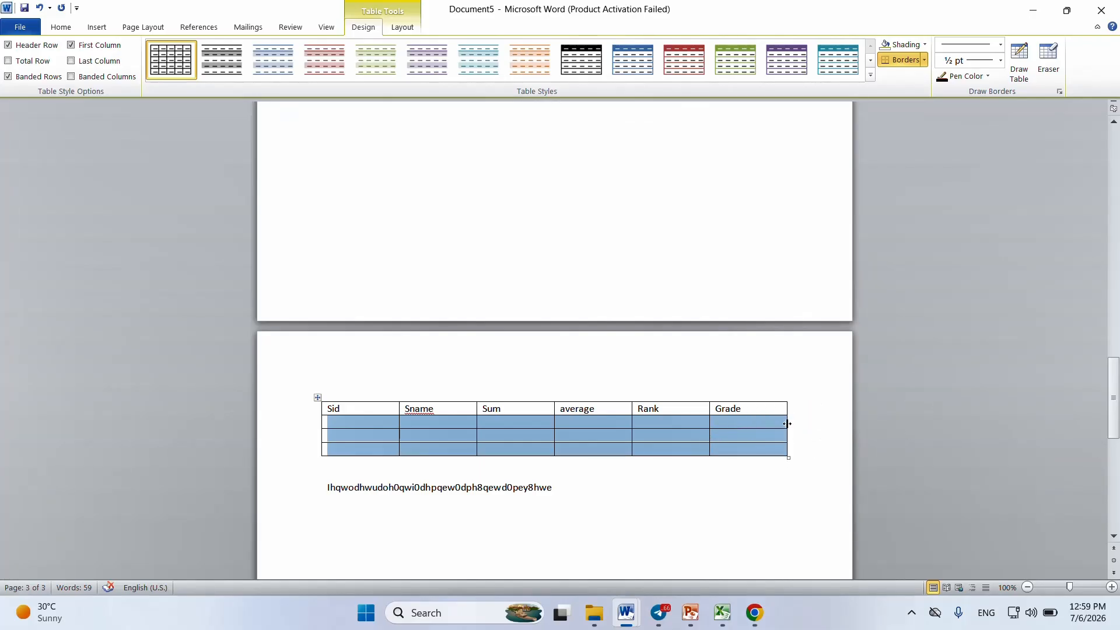
# Step: Number the three rows under the Sid heading 1, 2 and 3
pyautogui.click(363, 426)
pyautogui.write('1')
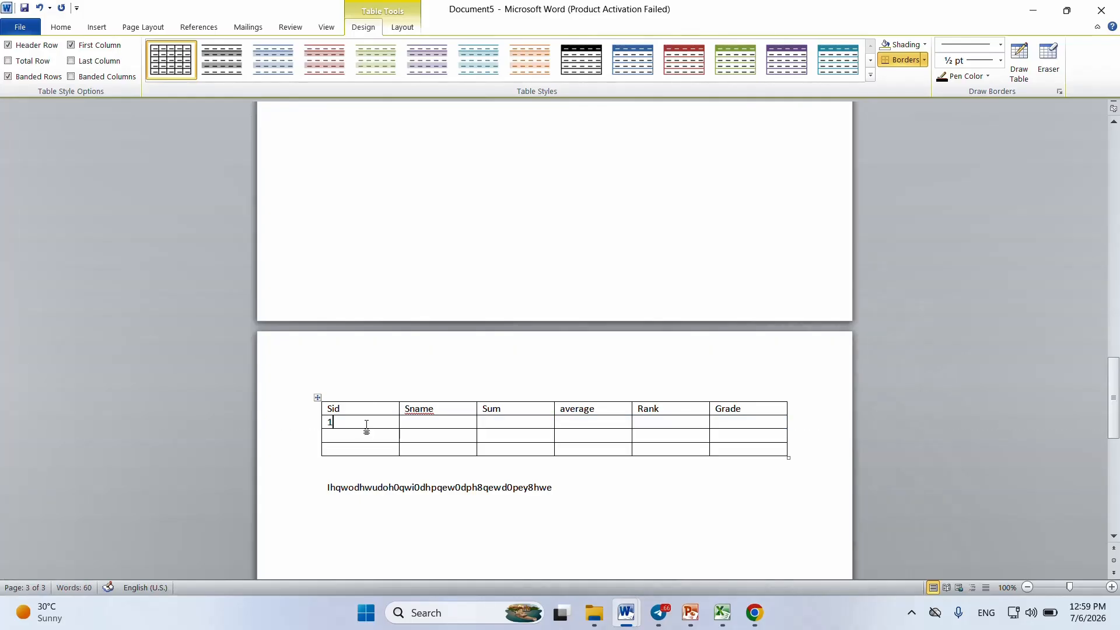
pyautogui.press('Down')
pyautogui.write('2')
pyautogui.press('Down')
pyautogui.write('3')
pyautogui.click(789, 432)
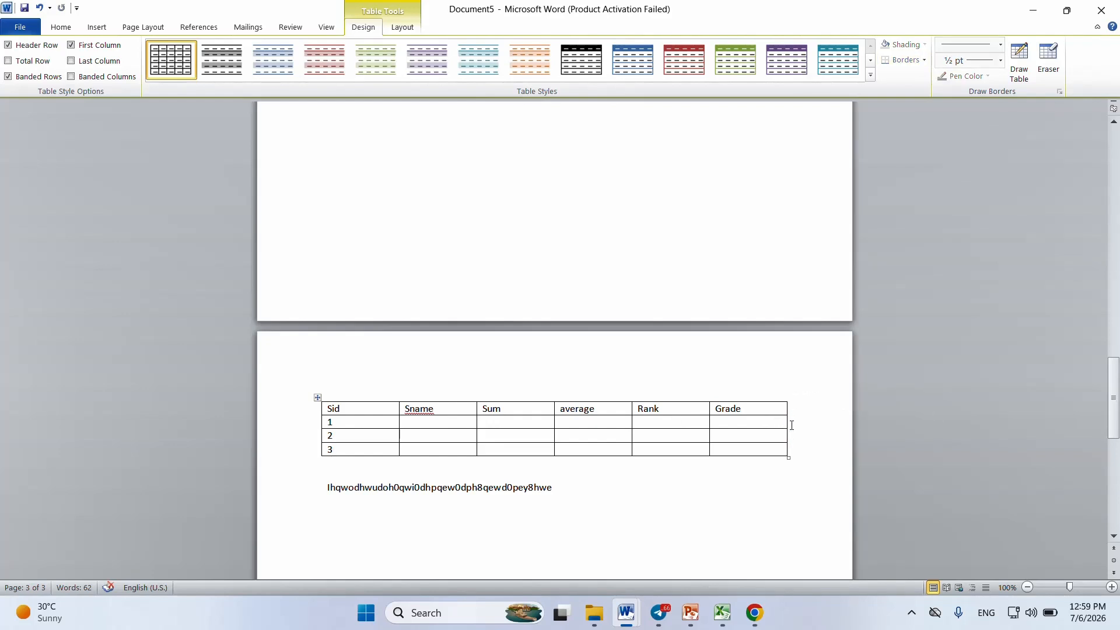
pyautogui.click(790, 424)
# Step: Insert an empty row directly below the row numbered 1 in the student table
pyautogui.click(350, 425)
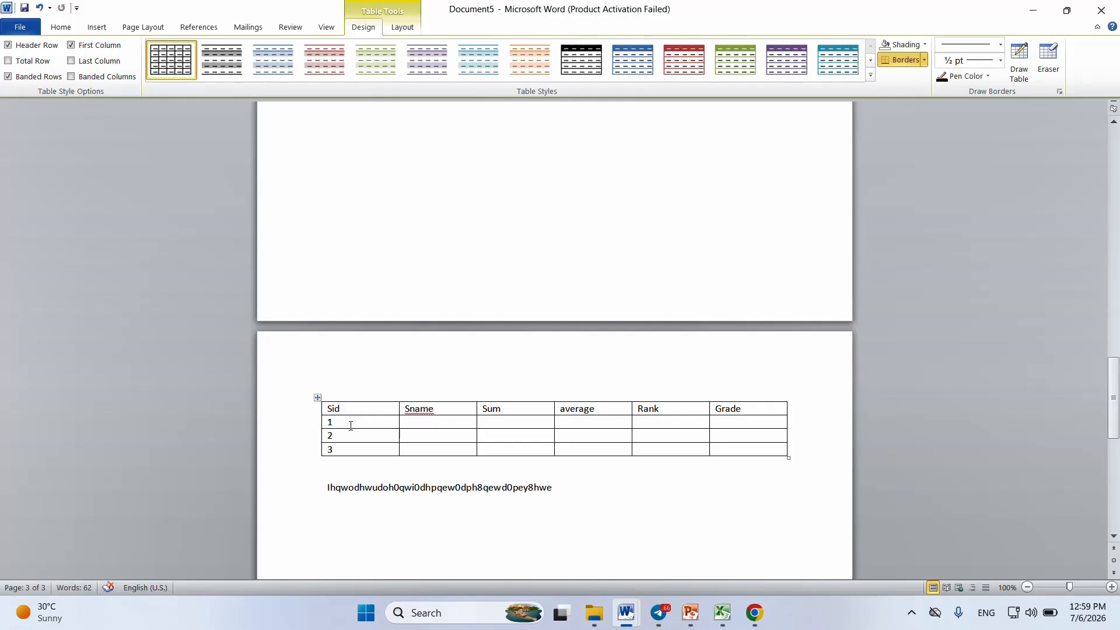
pyautogui.rightClick(350, 425)
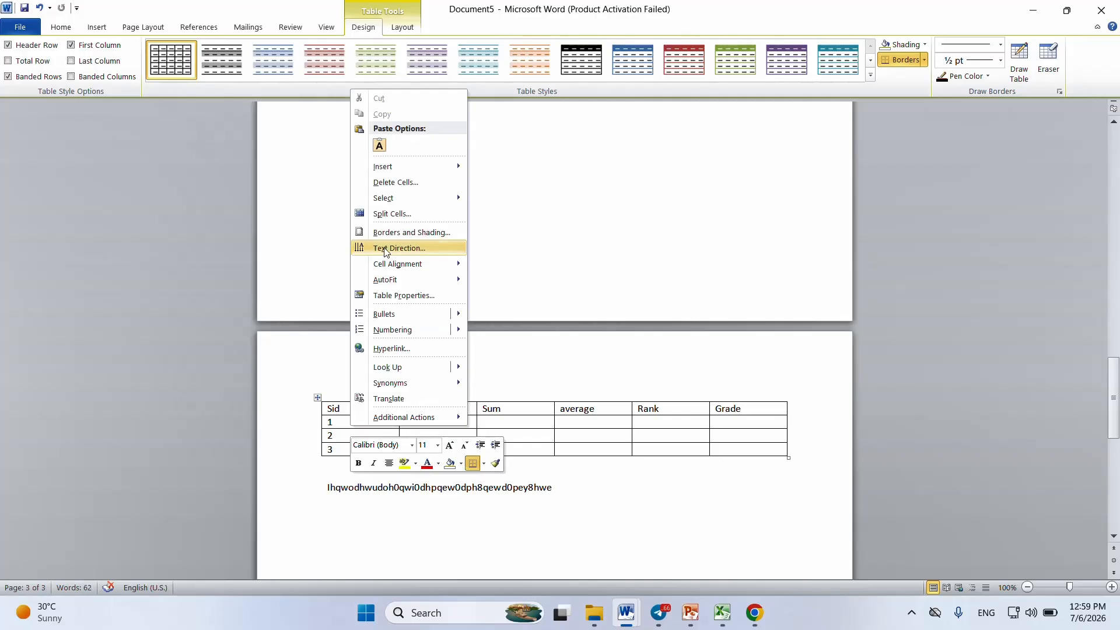
pyautogui.moveTo(411, 200)
pyautogui.moveTo(409, 169)
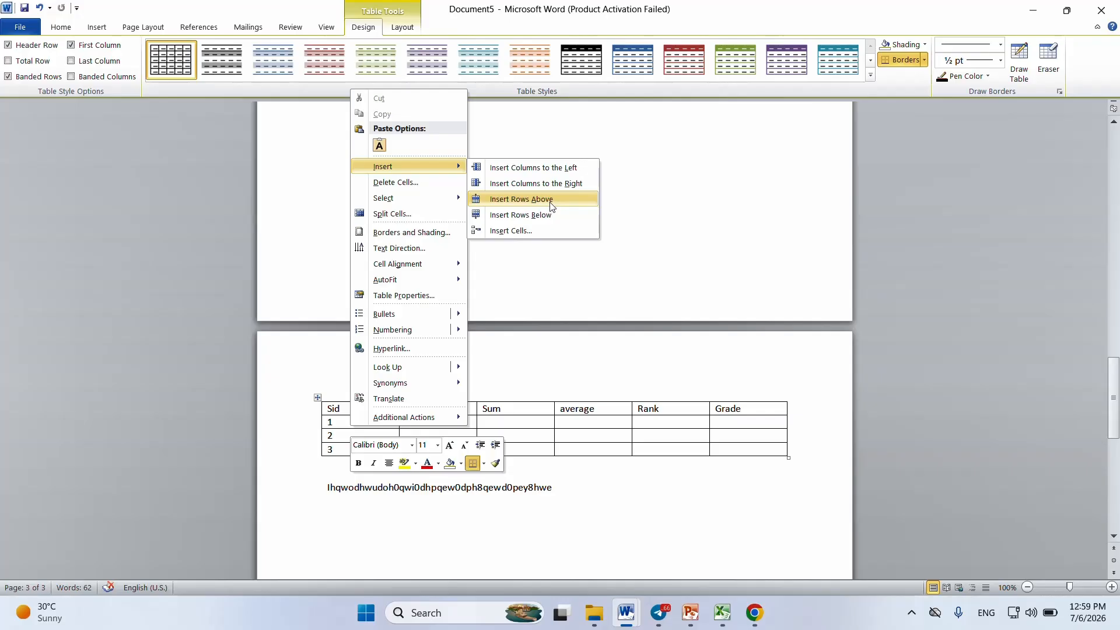
pyautogui.click(543, 224)
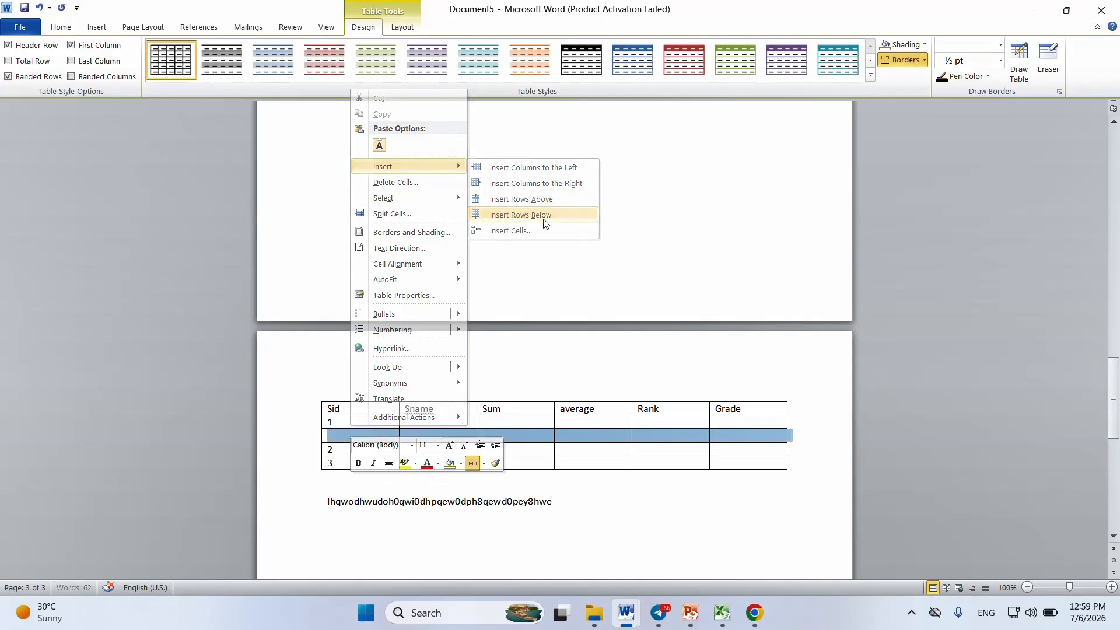
# Step: Try adding a new row from the end of the row numbered 1, undoing the addition each of the two times
pyautogui.click(757, 435)
pyautogui.click(791, 424)
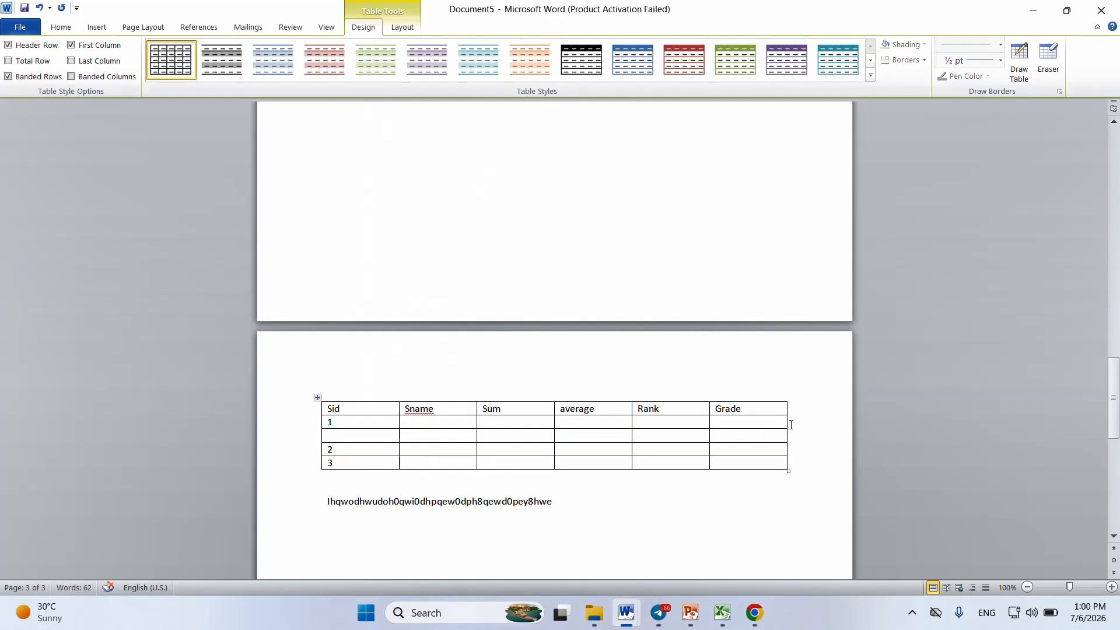
pyautogui.press('Return')
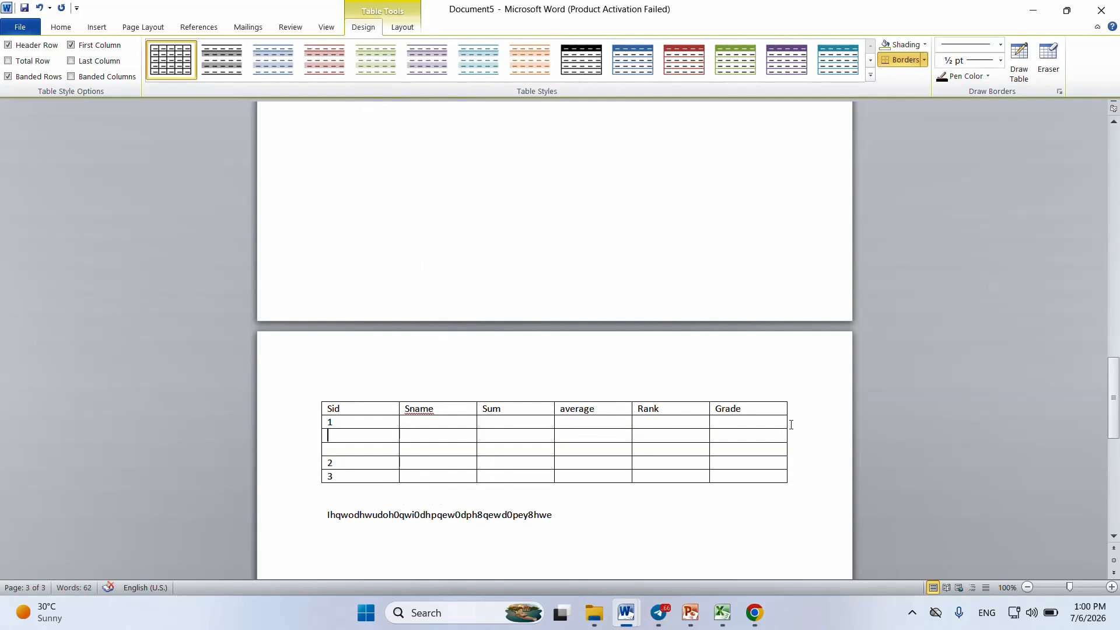
pyautogui.hotkey('ctrl', 'z')
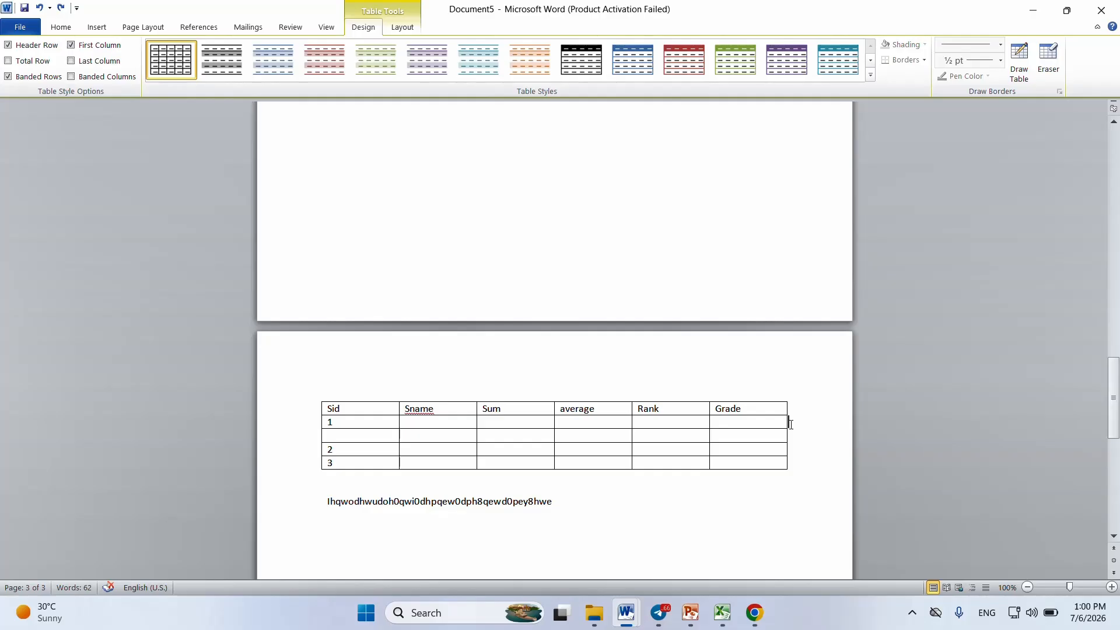
pyautogui.press('Return')
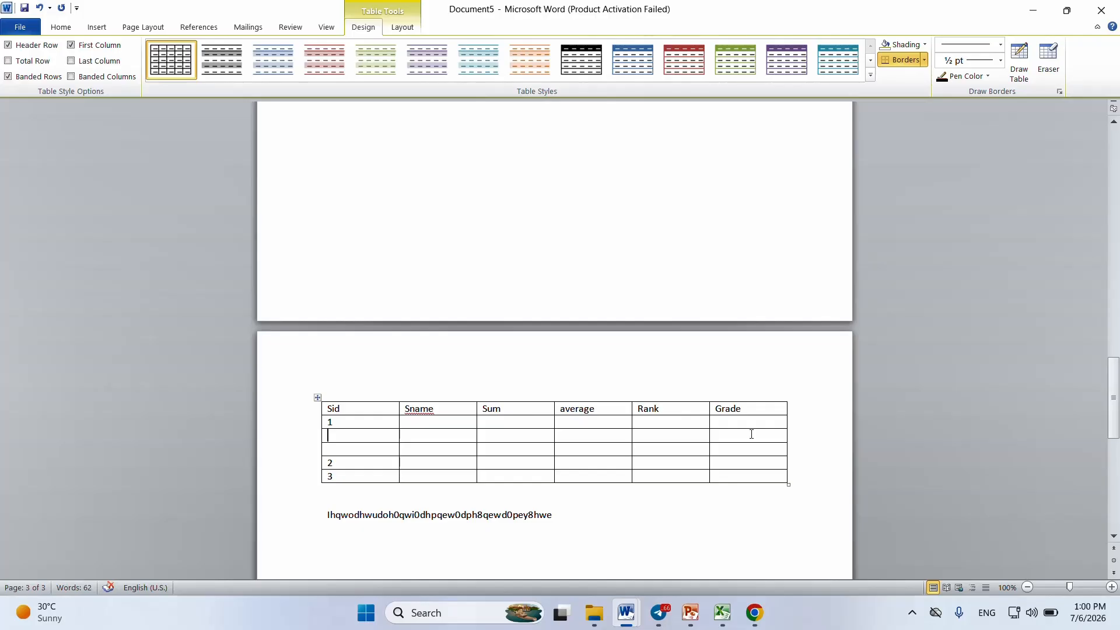
pyautogui.hotkey('ctrl', 'z')
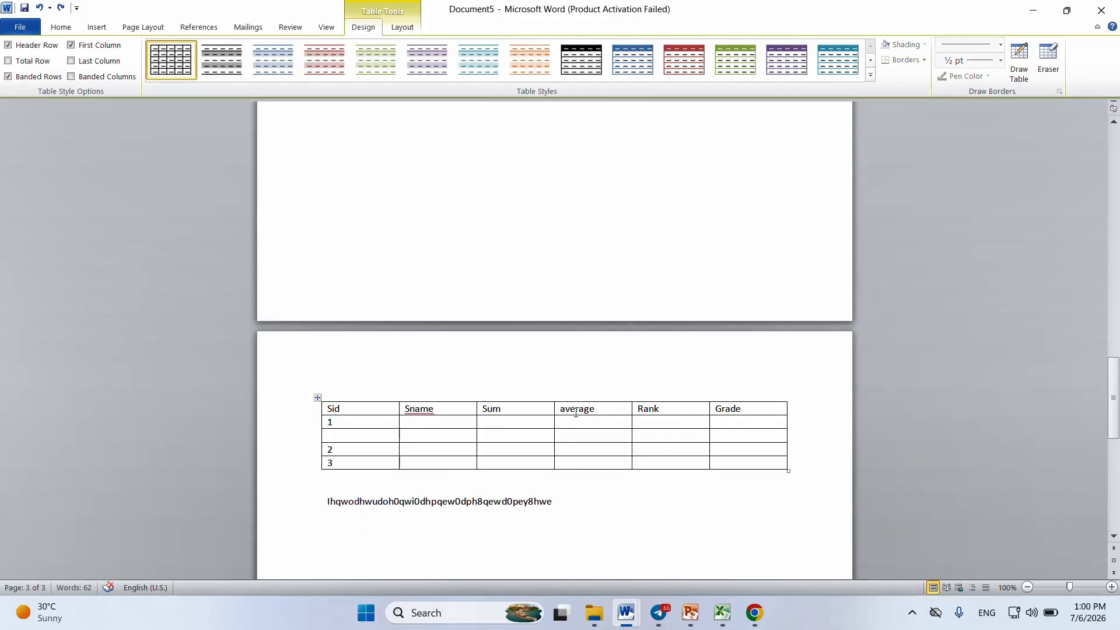
# Step: Insert a column to the left of the Rank column and give it the heading max
pyautogui.click(594, 410)
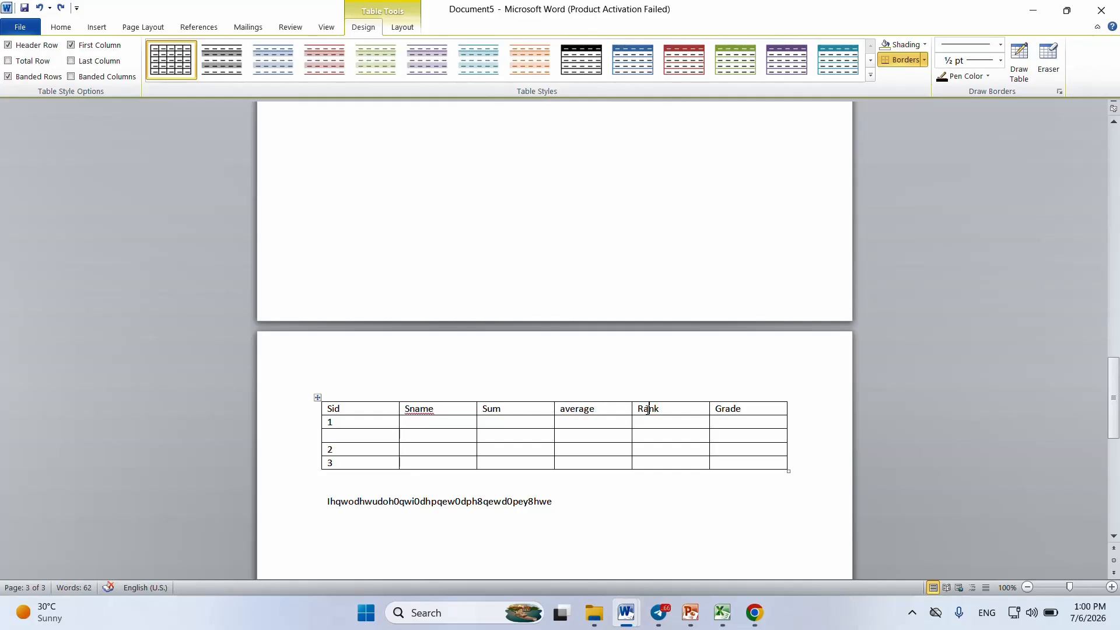
pyautogui.rightClick(648, 410)
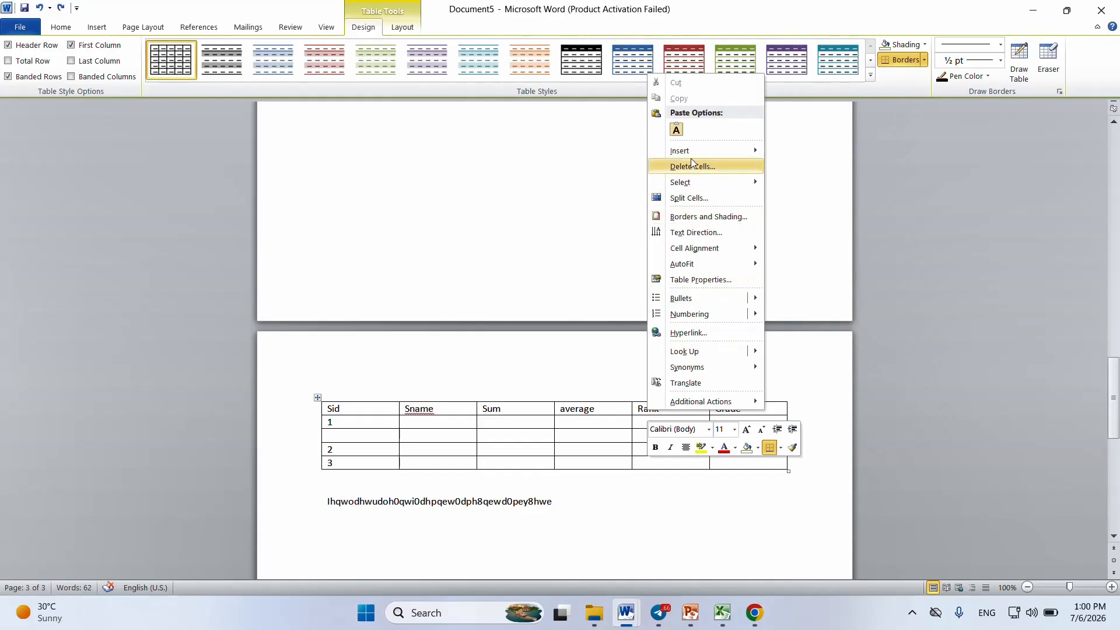
pyautogui.moveTo(690, 148)
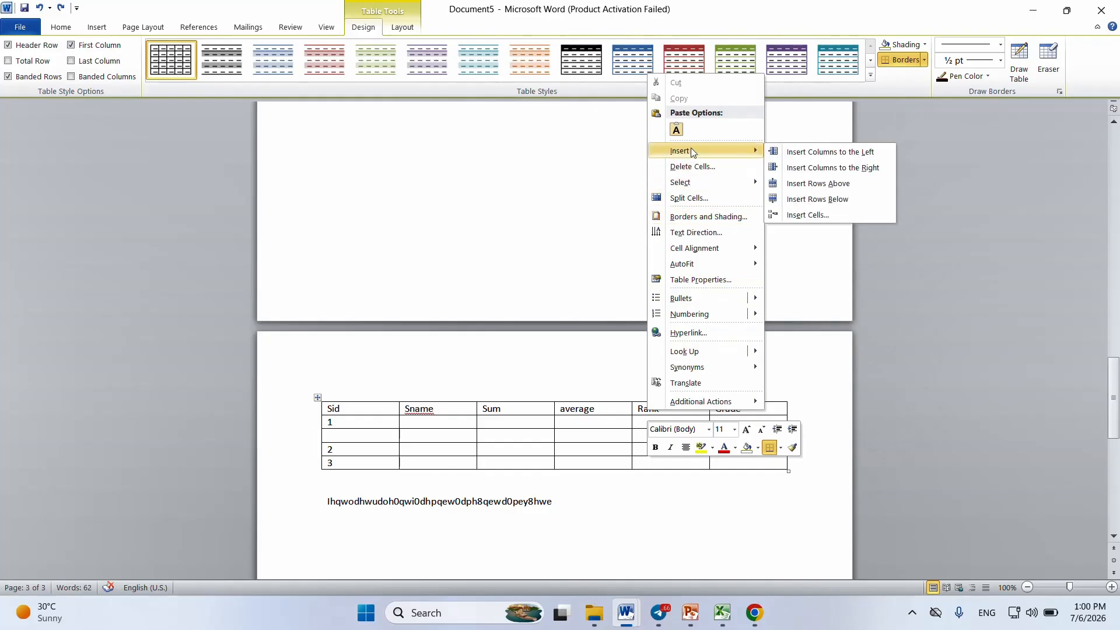
pyautogui.click(839, 156)
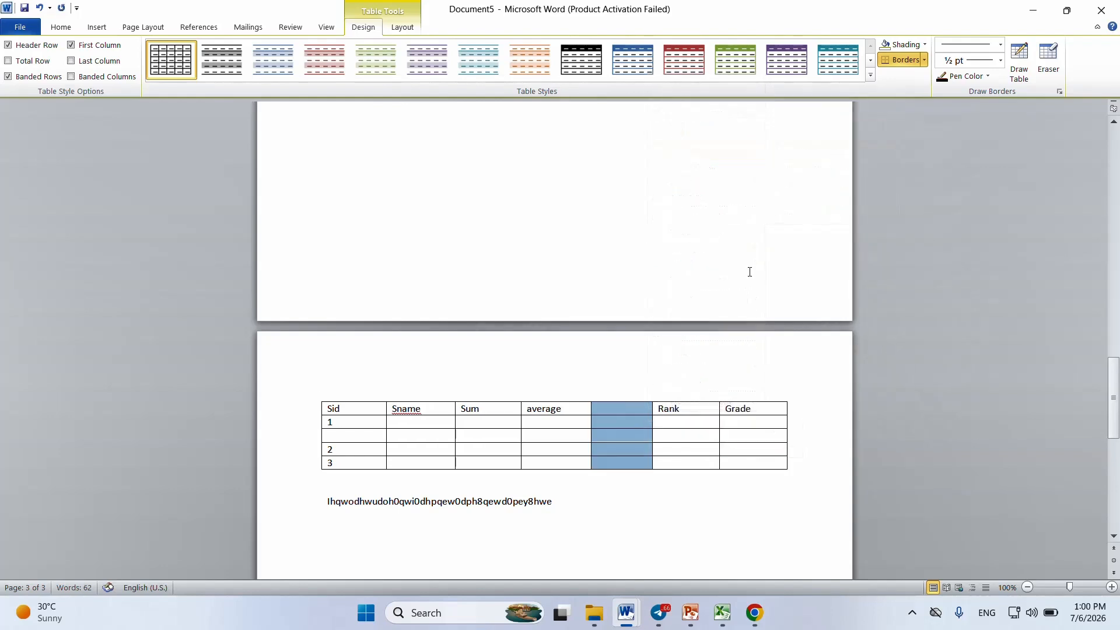
pyautogui.click(619, 412)
pyautogui.write('max')
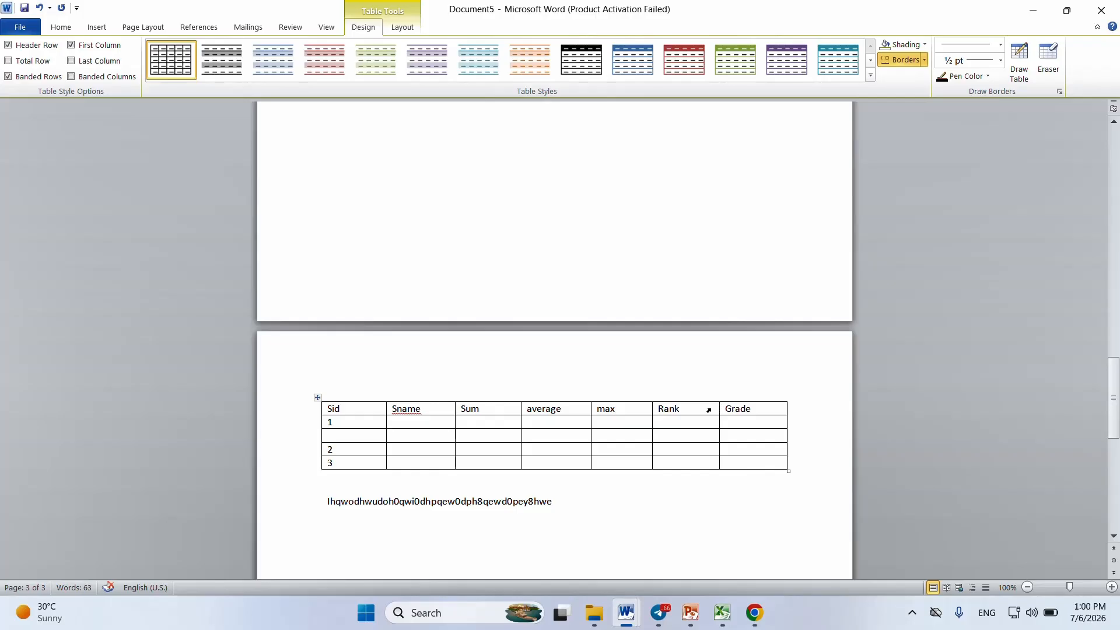
# Step: Insert a column to the right of the max column and give it the heading min
pyautogui.rightClick(622, 410)
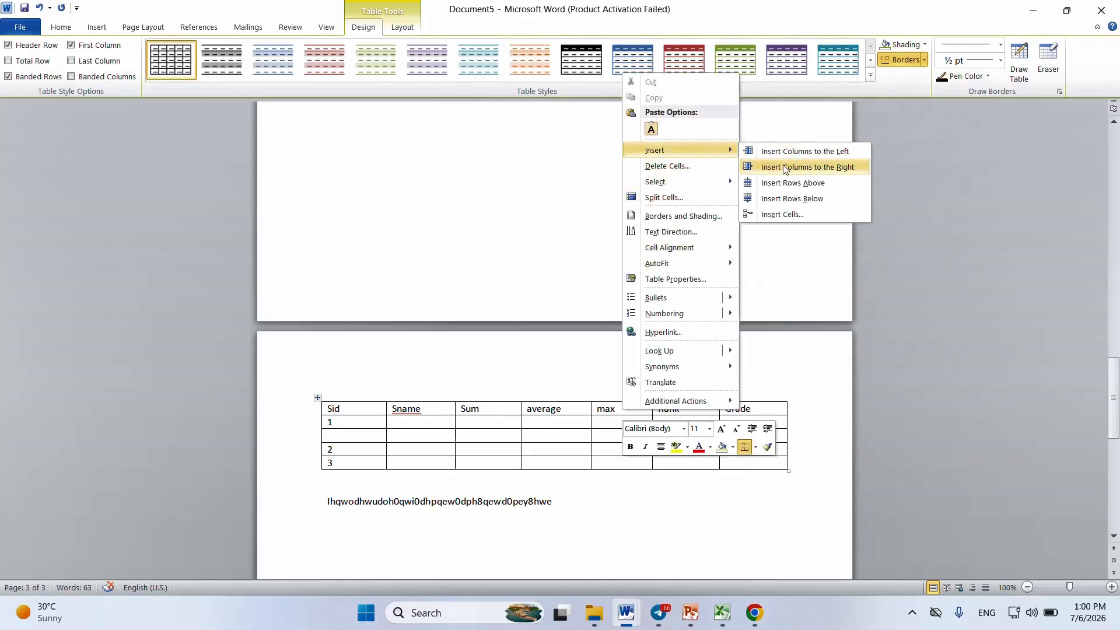
pyautogui.click(783, 170)
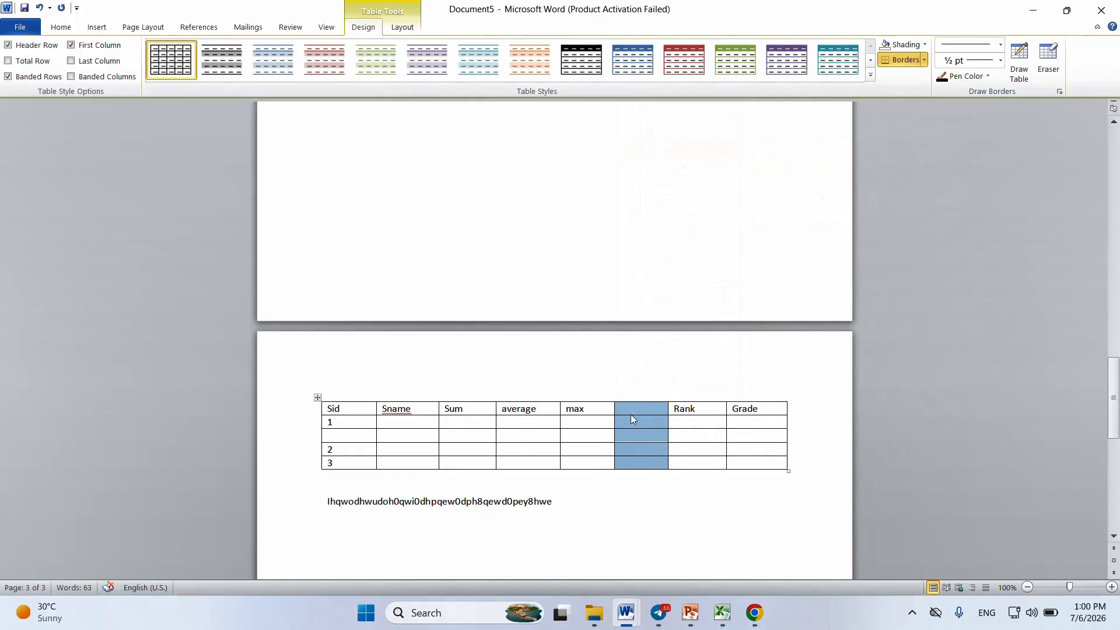
pyautogui.write('min')
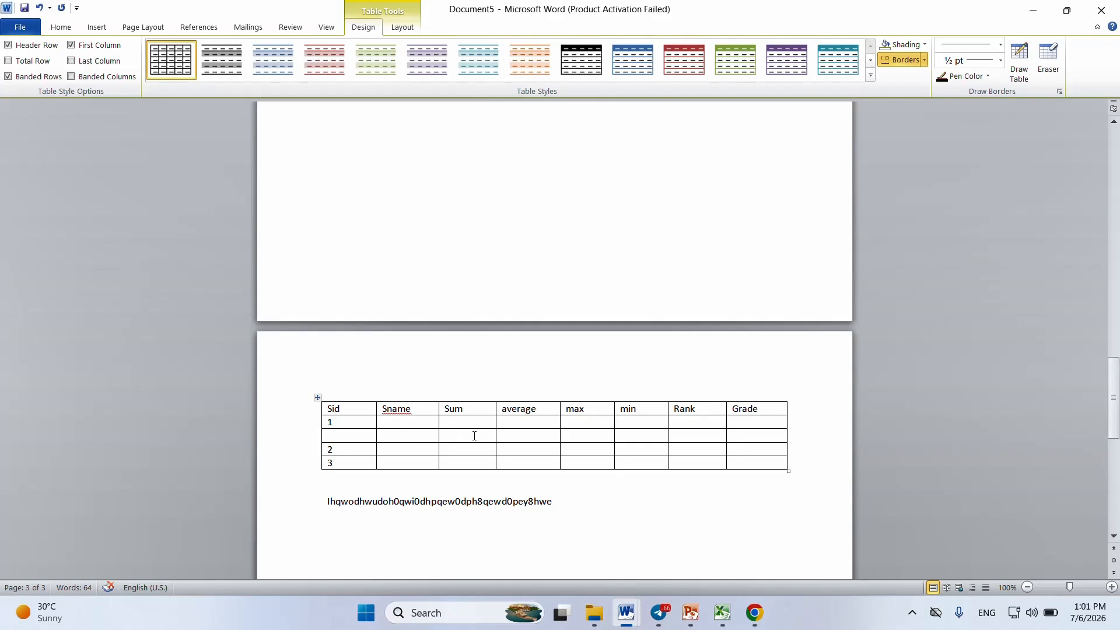
# Step: Insert one empty row below and another above the row numbered 2
pyautogui.rightClick(436, 450)
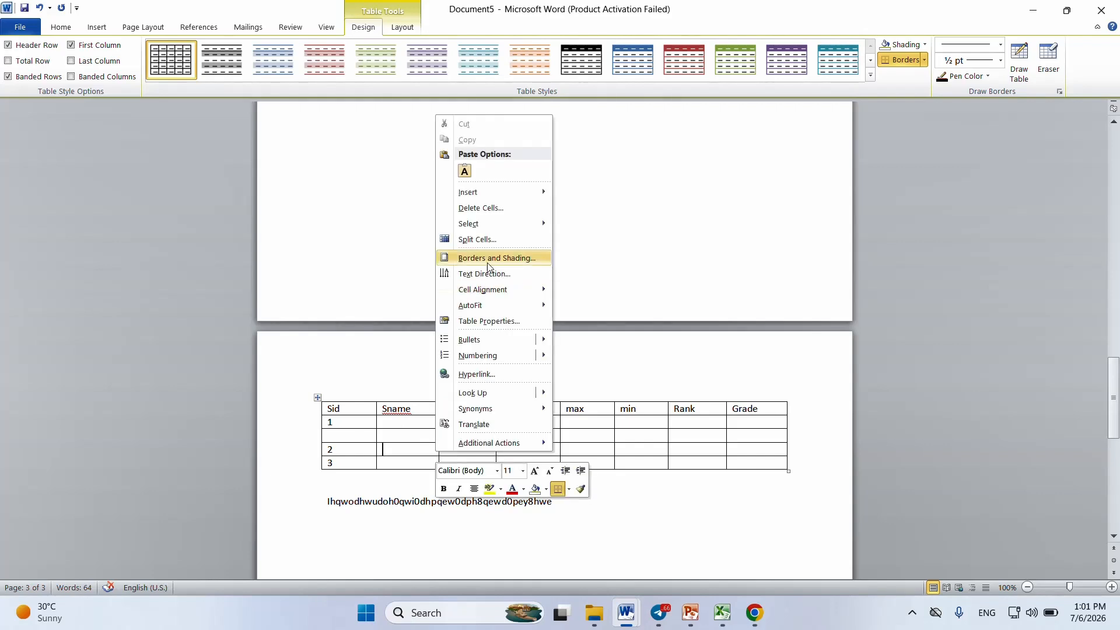
pyautogui.moveTo(497, 193)
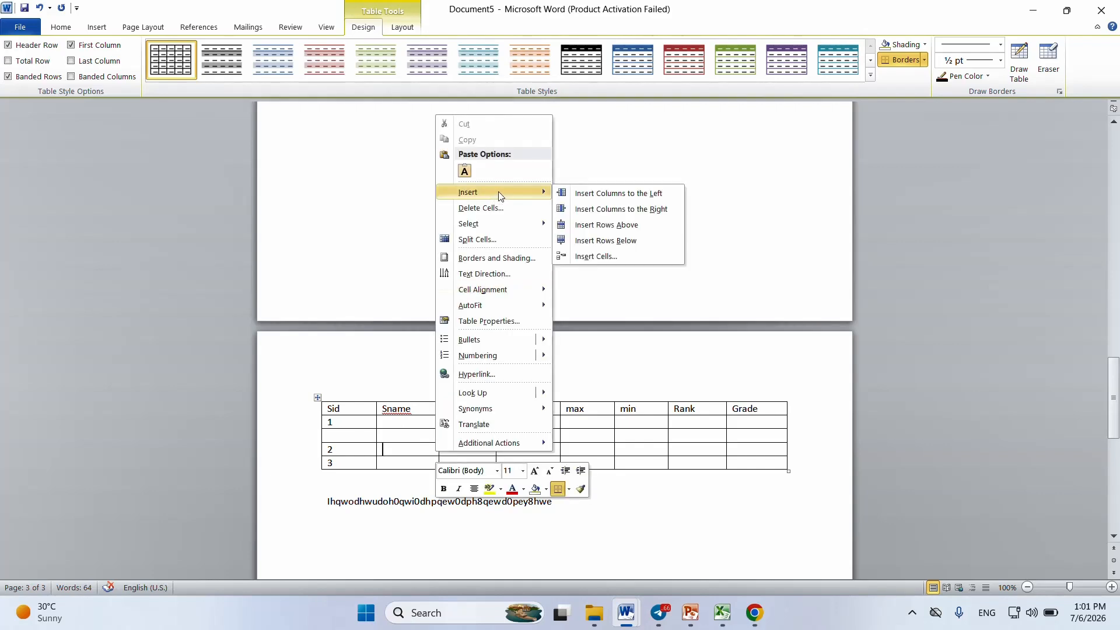
pyautogui.click(635, 245)
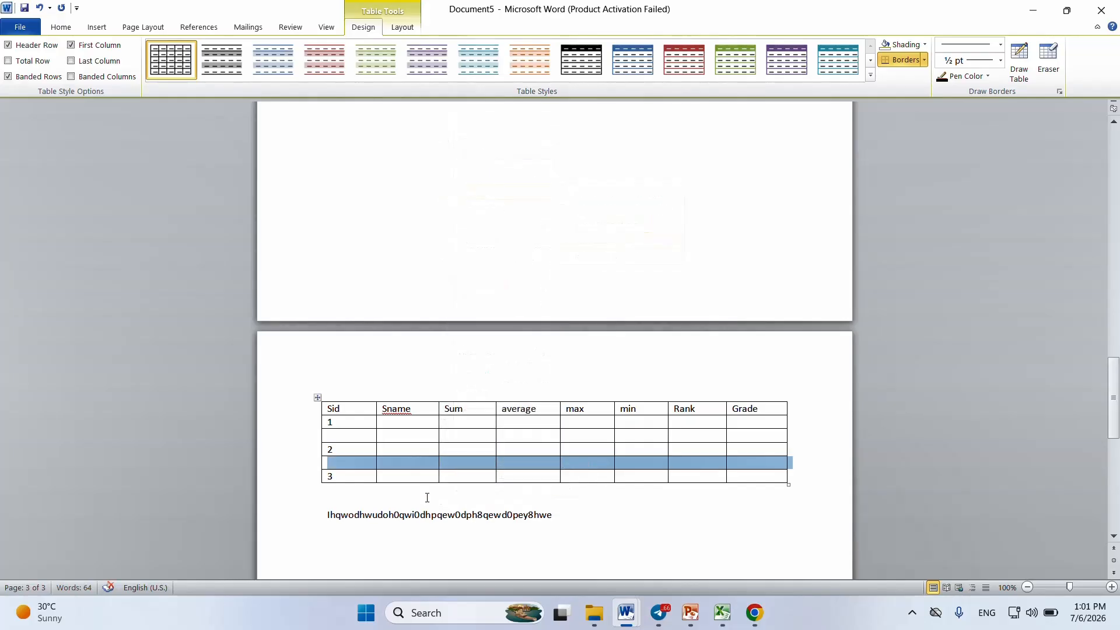
pyautogui.click(405, 449)
pyautogui.rightClick(405, 450)
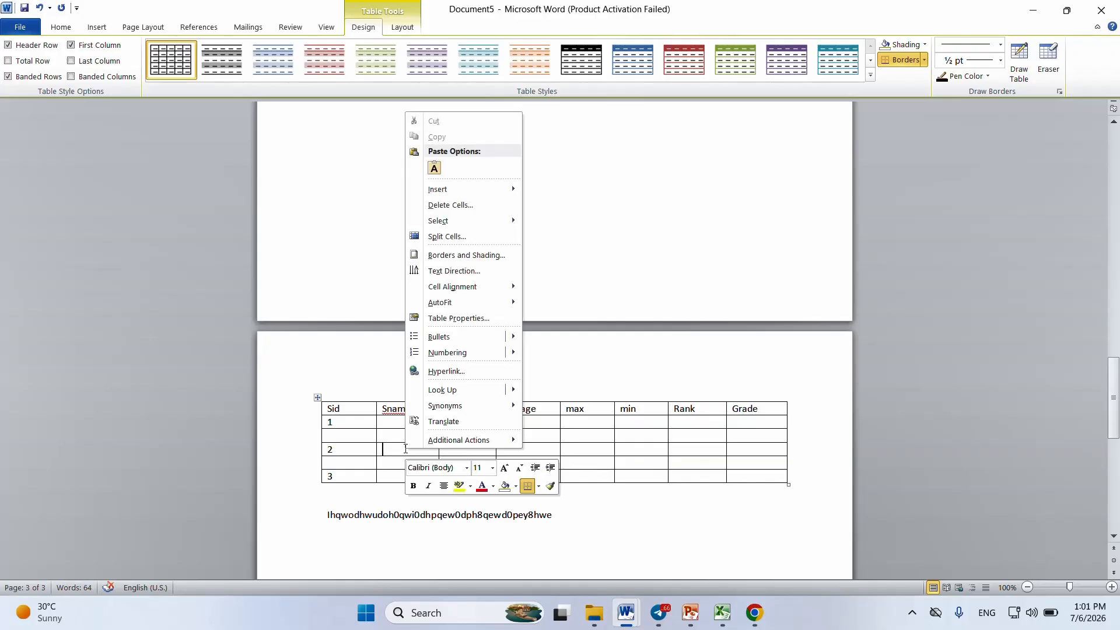
pyautogui.moveTo(475, 193)
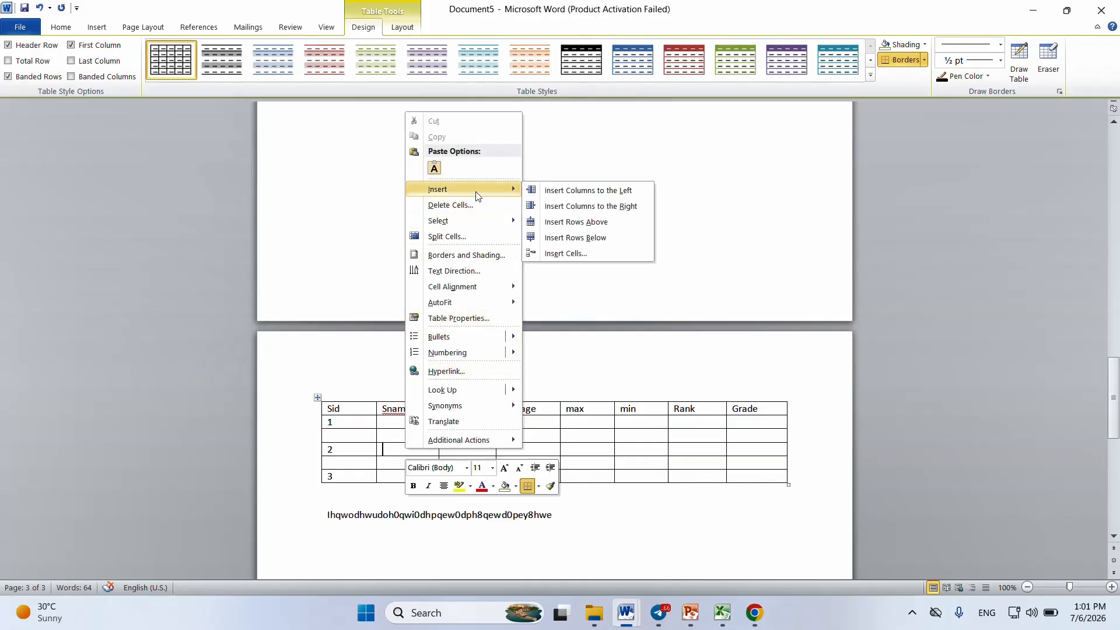
pyautogui.click(591, 225)
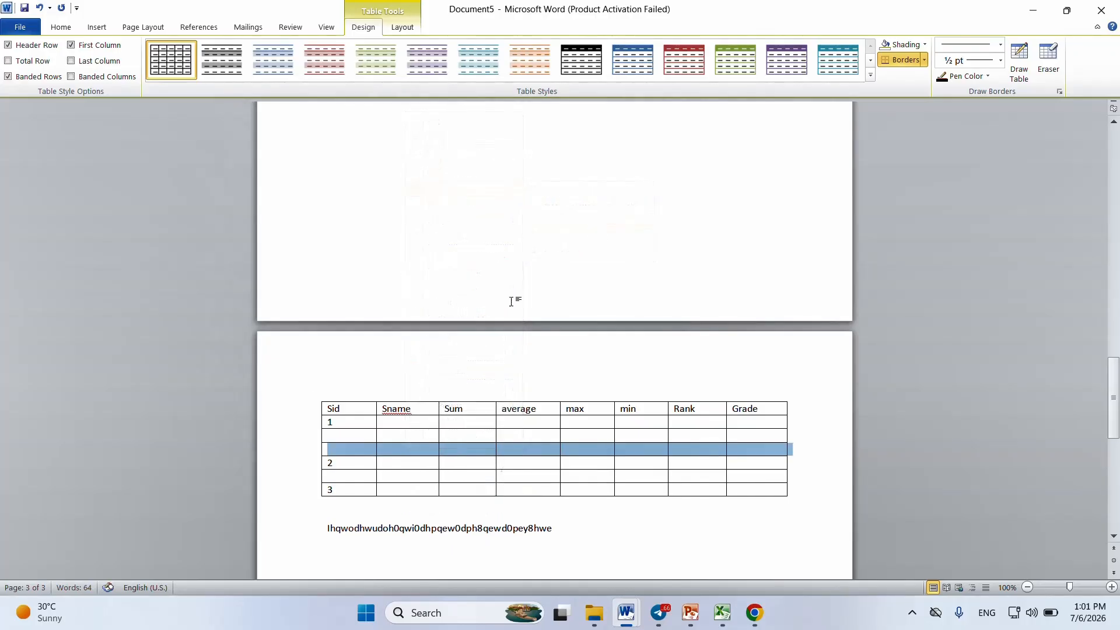
# Step: Use the Insert Cells command on the Sname cell of the empty row directly above the row numbered 2
pyautogui.click(401, 452)
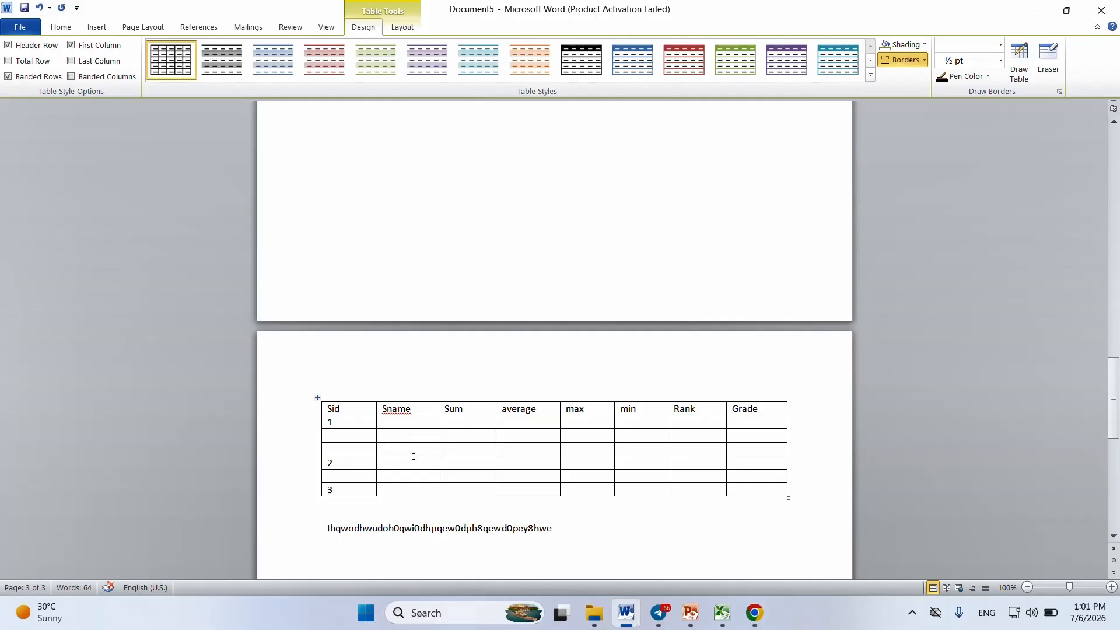
pyautogui.rightClick(417, 452)
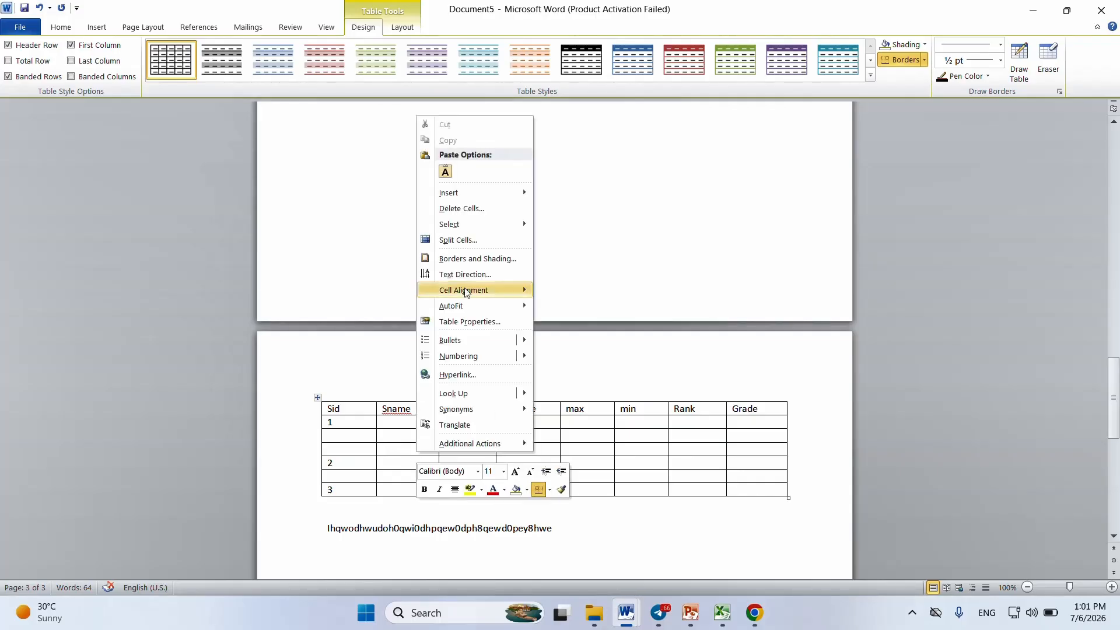
pyautogui.moveTo(473, 193)
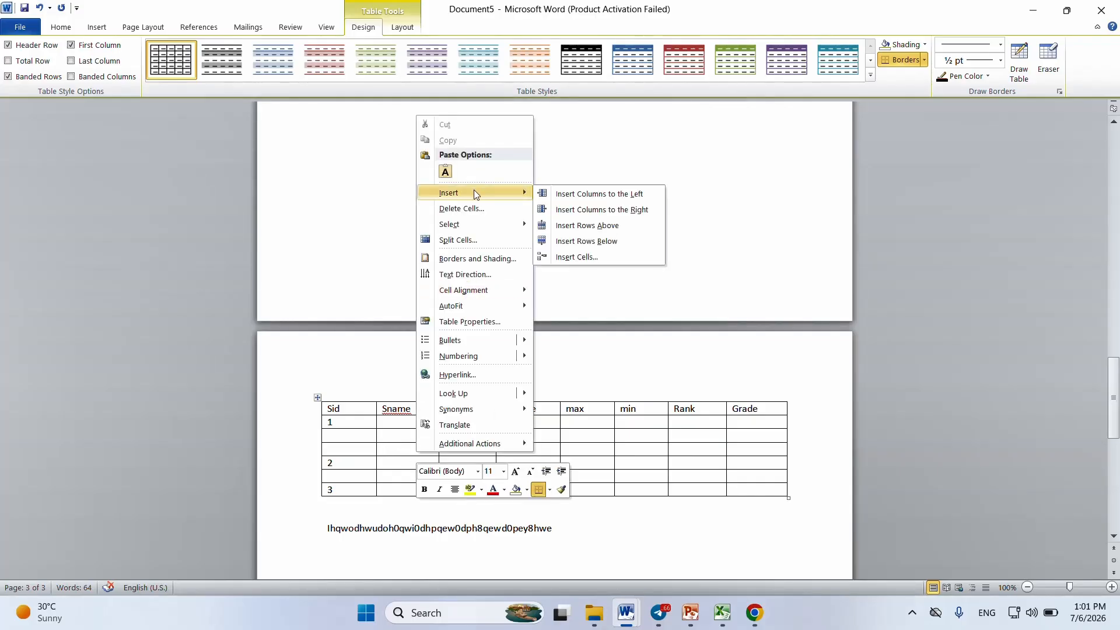
pyautogui.click(590, 262)
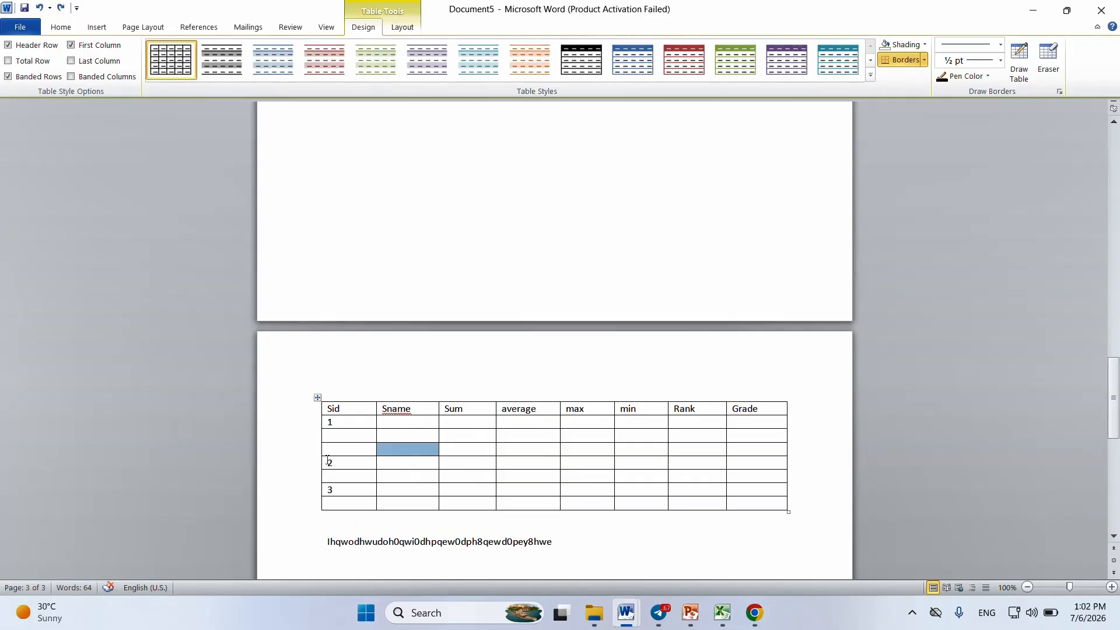
pyautogui.click(300, 449)
pyautogui.click(298, 439)
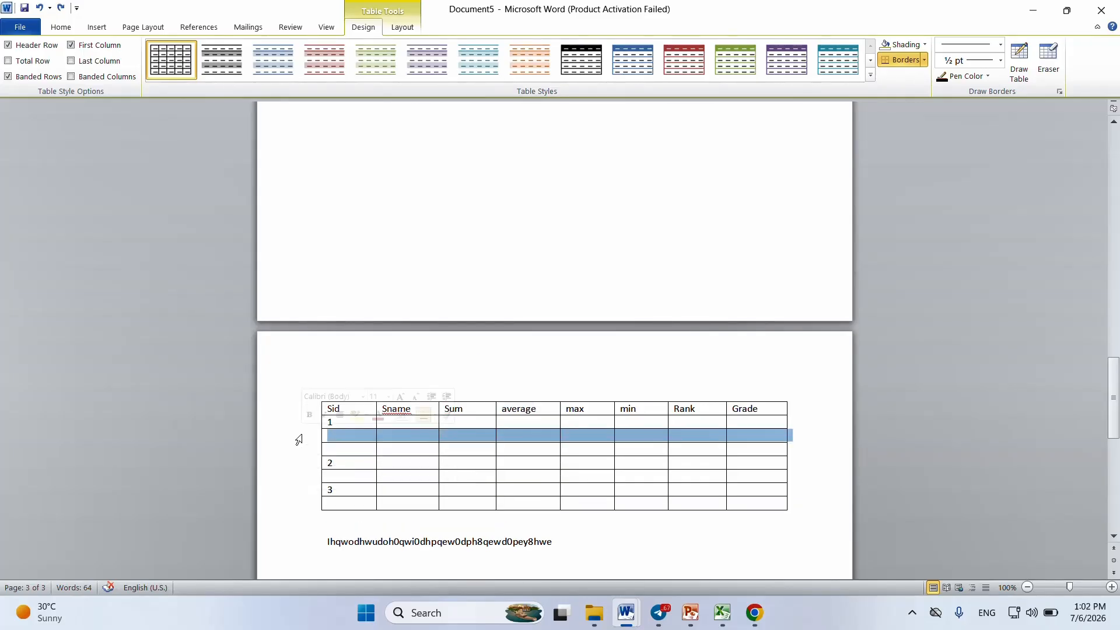
pyautogui.click(357, 460)
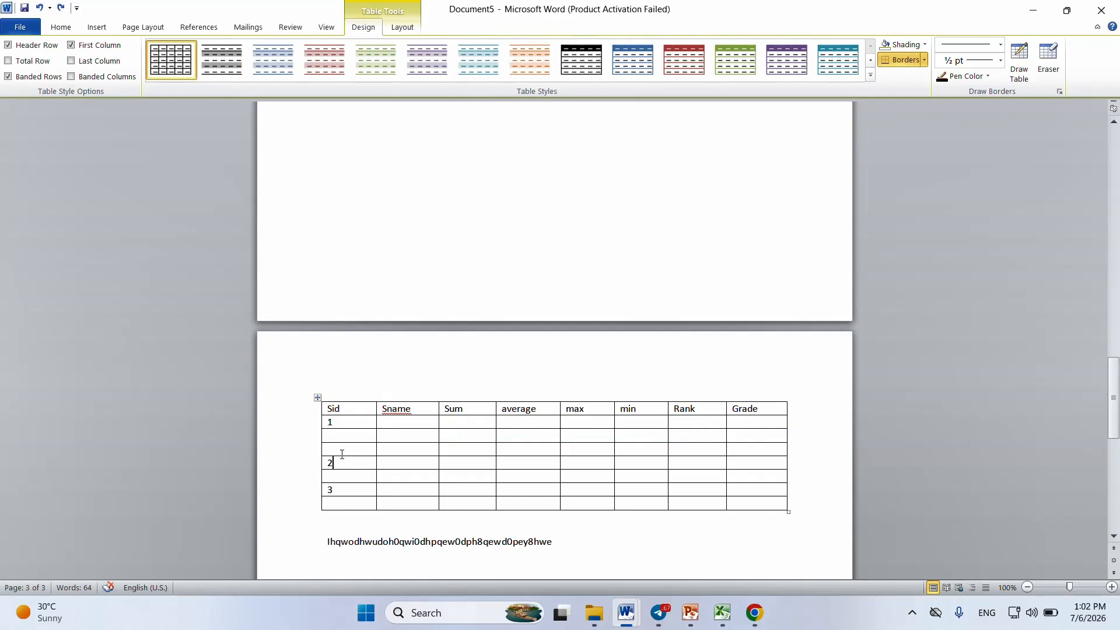
pyautogui.click(305, 437)
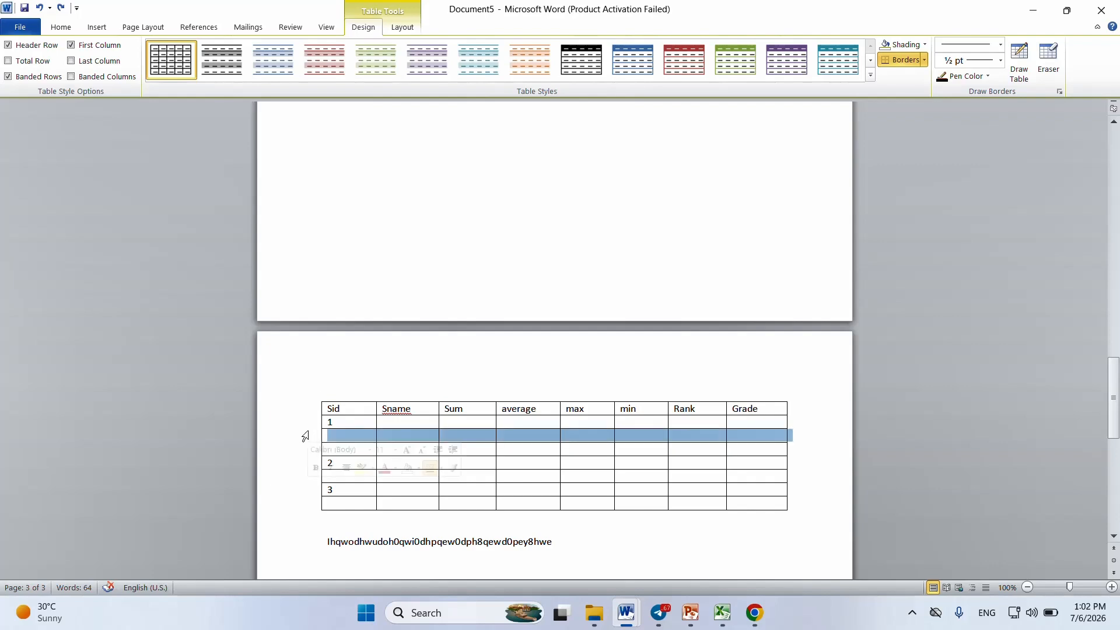
pyautogui.rightClick(305, 436)
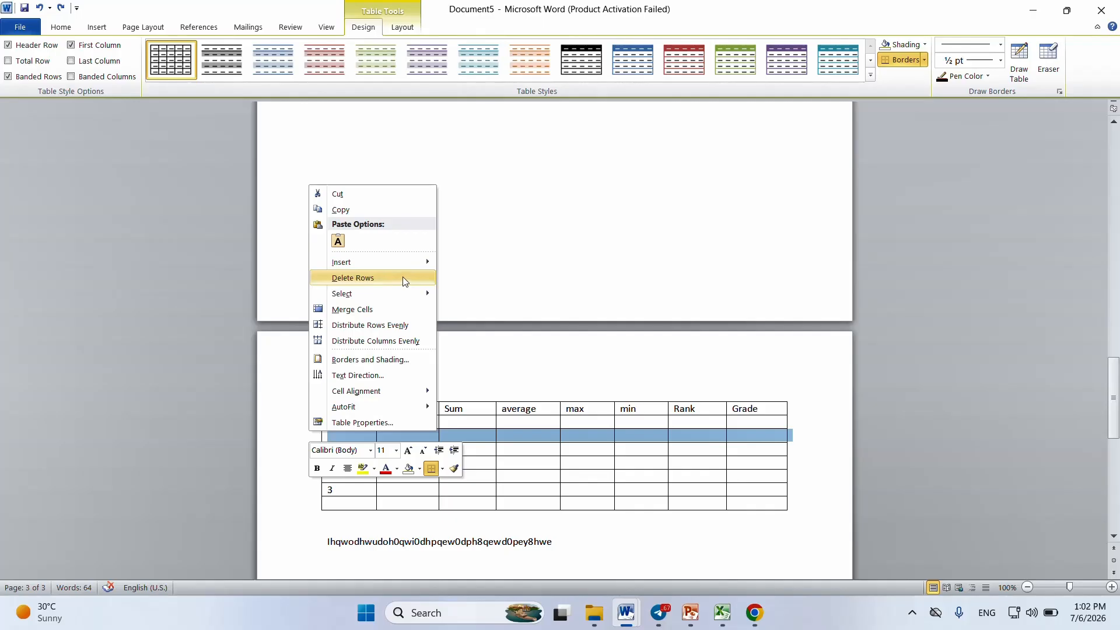
pyautogui.click(537, 452)
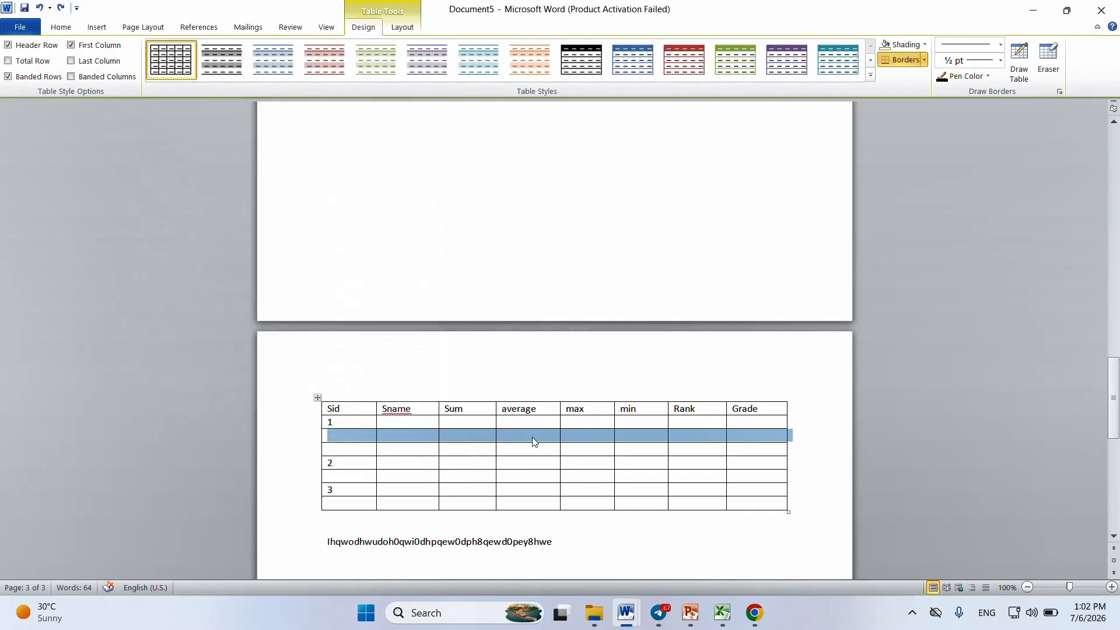
# Step: Delete the entire first empty row directly below the row numbered 1
pyautogui.click(533, 442)
pyautogui.rightClick(533, 441)
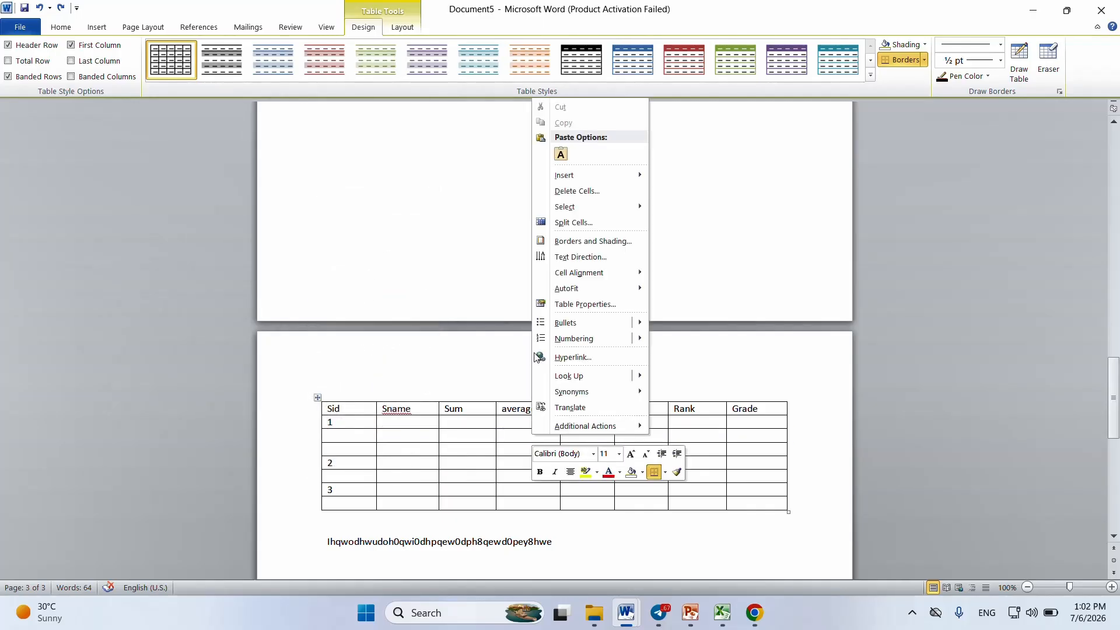
pyautogui.click(603, 191)
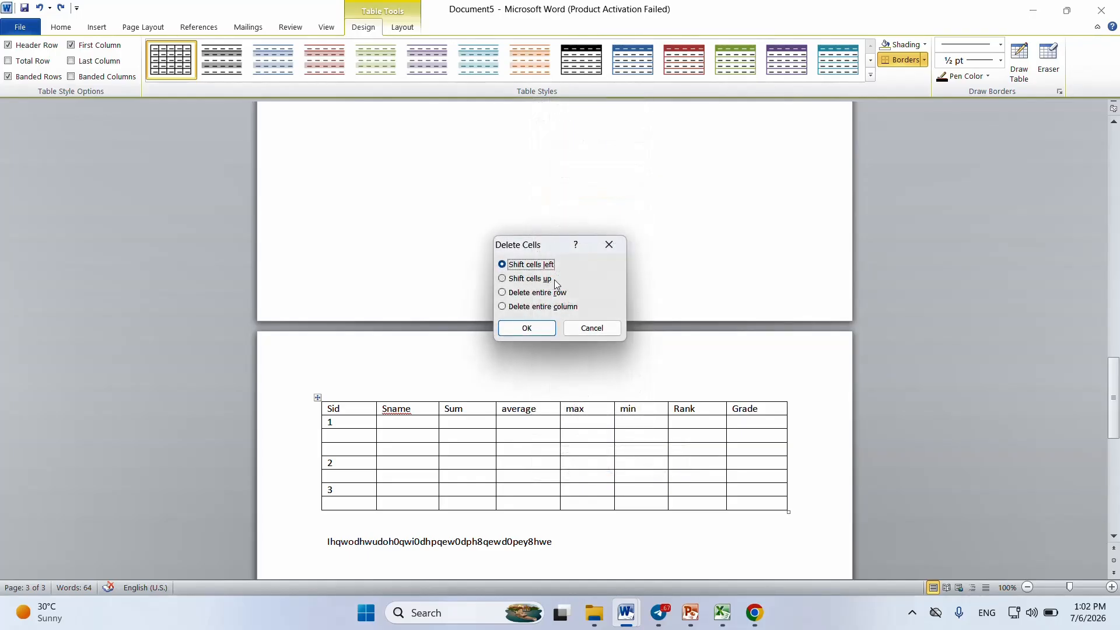
pyautogui.click(522, 295)
pyautogui.click(524, 309)
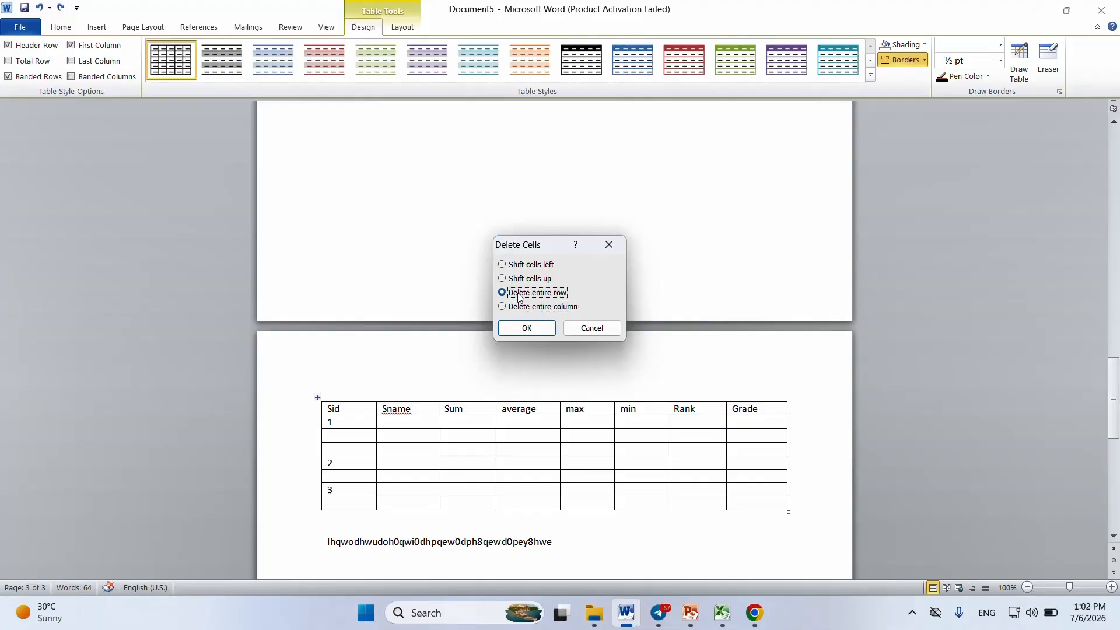
pyautogui.click(527, 327)
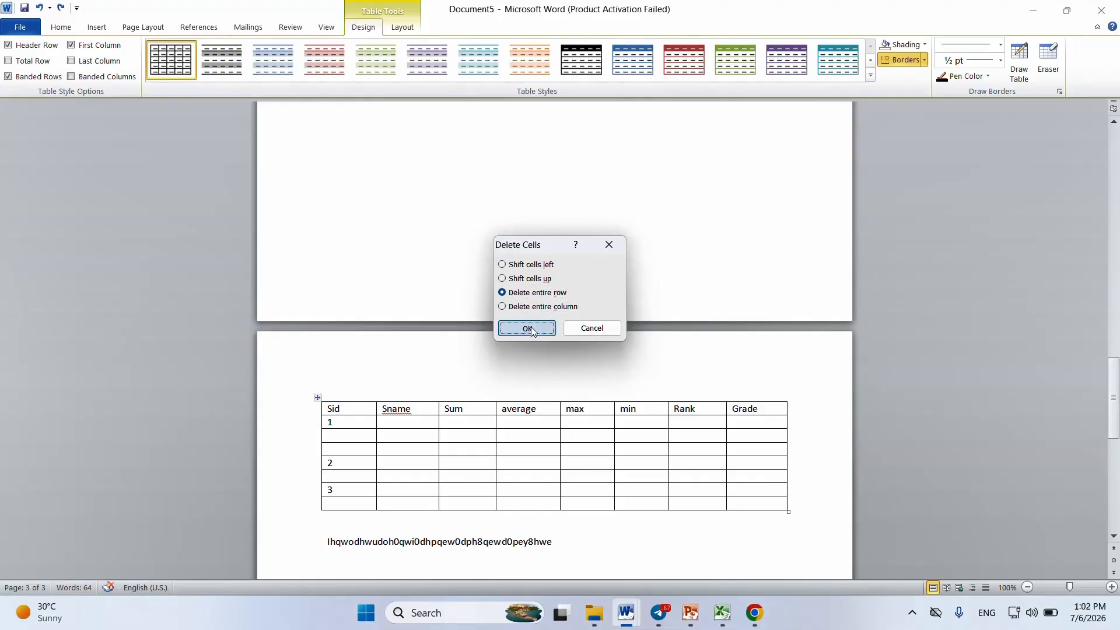
# Step: Delete the remaining empty row between the rows numbered 1 and 2
pyautogui.rightClick(425, 437)
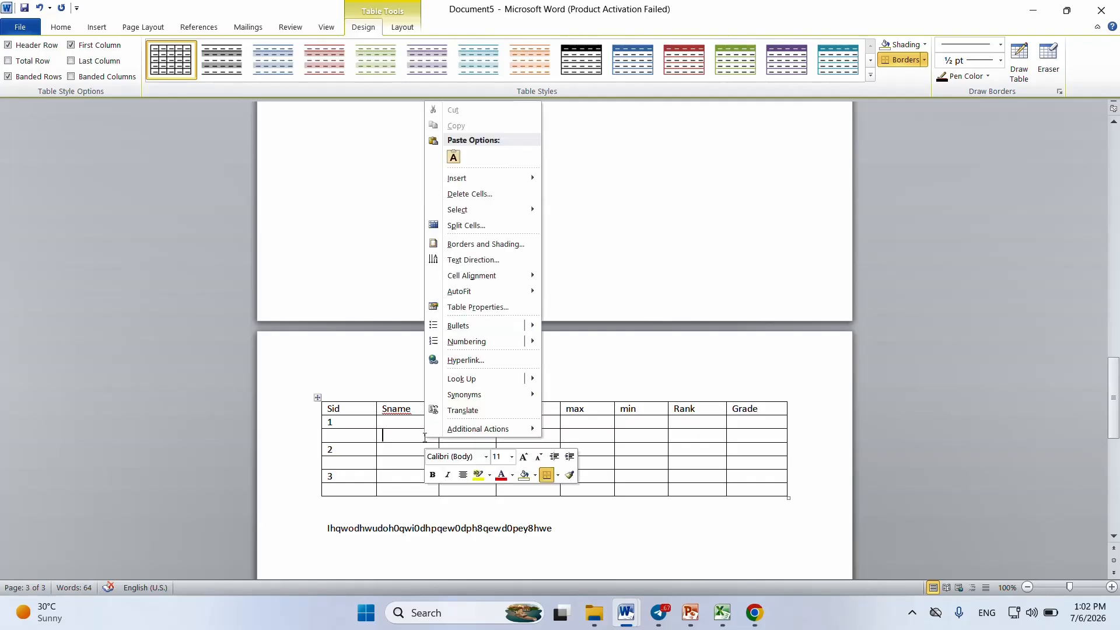
pyautogui.click(479, 195)
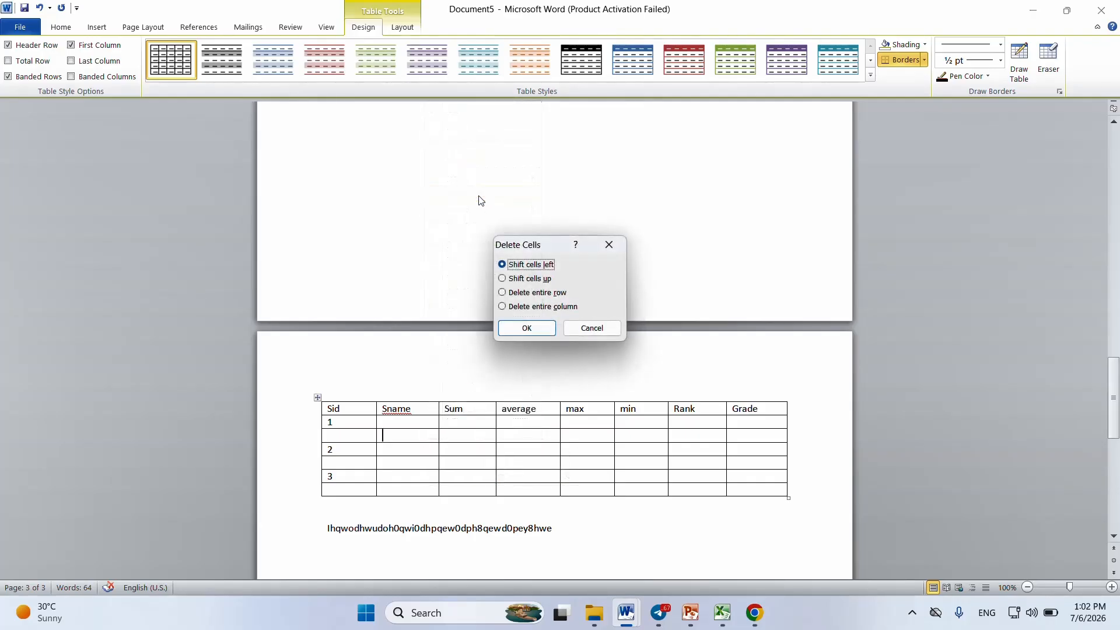
pyautogui.click(546, 294)
pyautogui.click(529, 329)
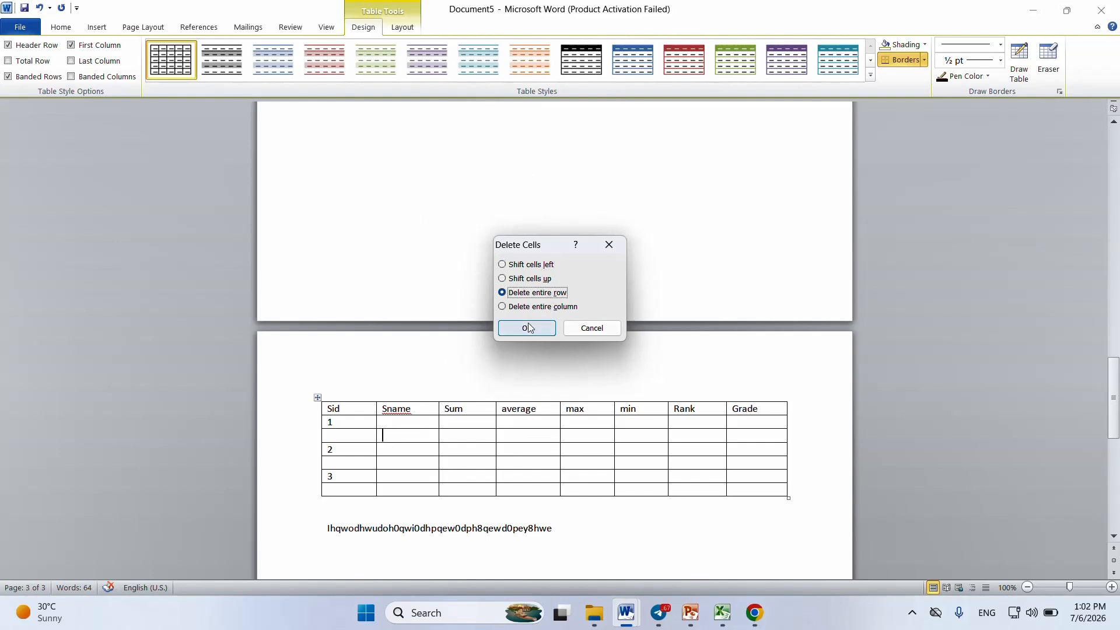
# Step: Delete the entire min column from the table
pyautogui.rightClick(646, 424)
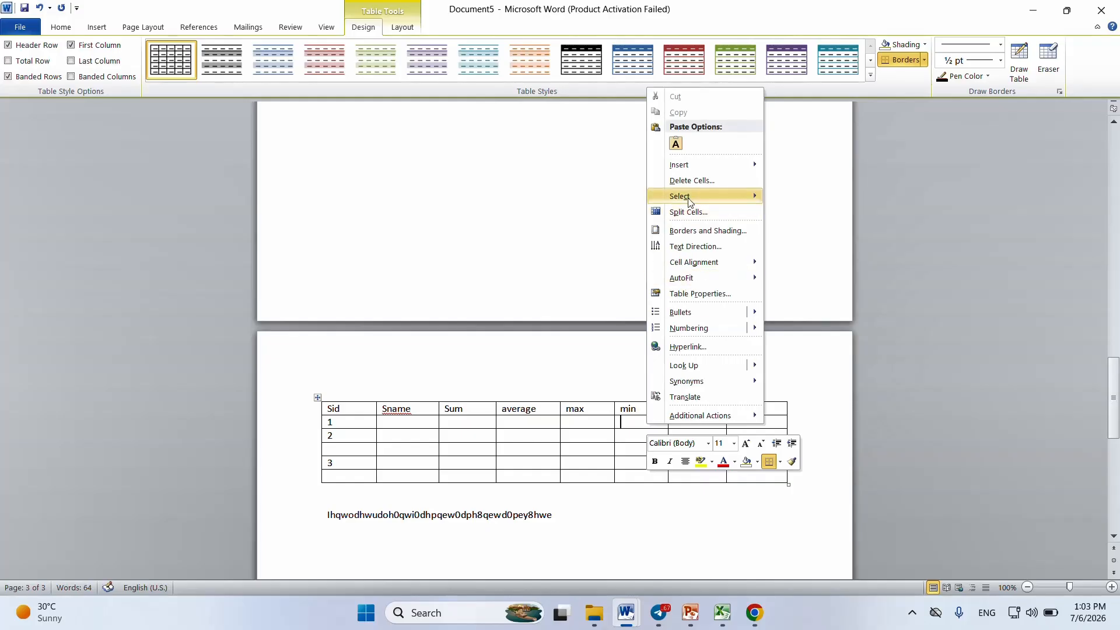
pyautogui.click(738, 188)
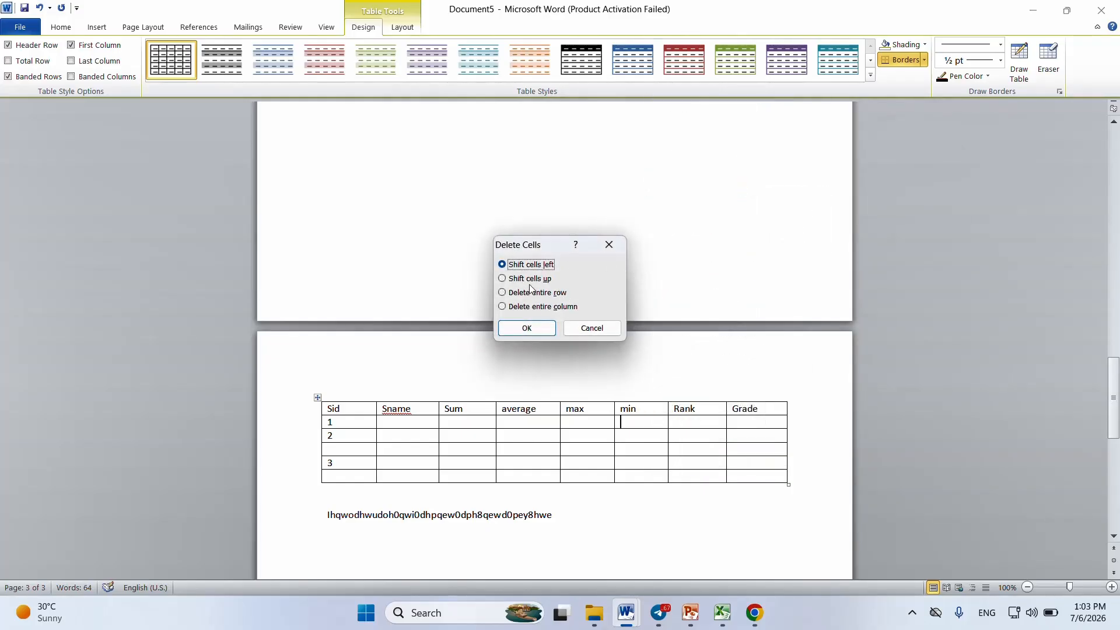
pyautogui.click(555, 308)
pyautogui.click(531, 329)
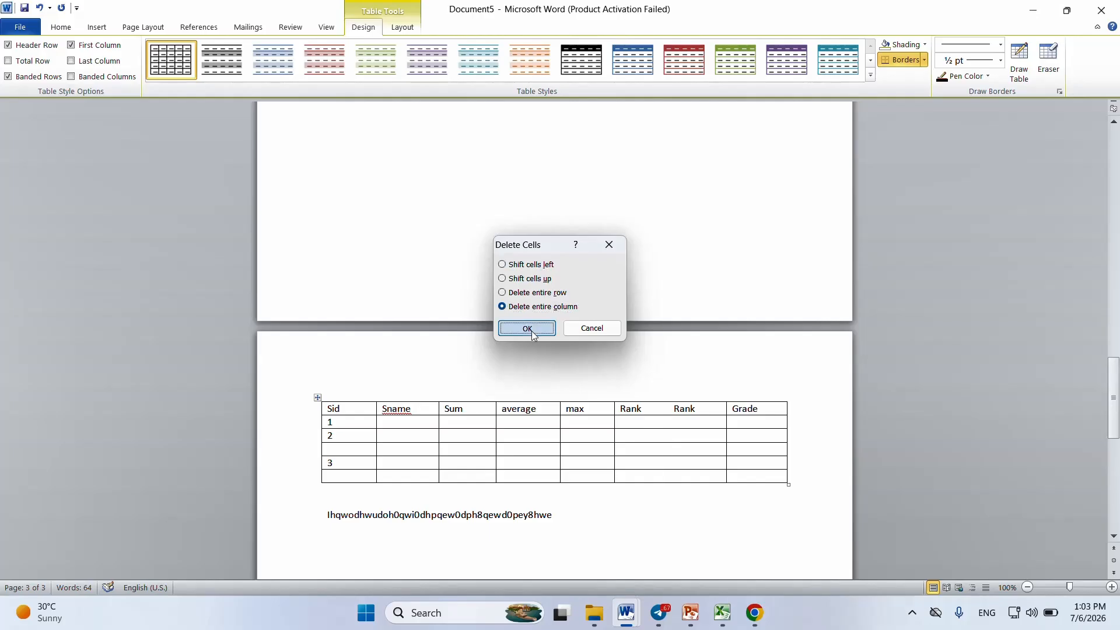
# Step: Delete only the Rank cell of the row numbered 2 with the cells shifted left, and undo the deletion
pyautogui.doubleClick(638, 439)
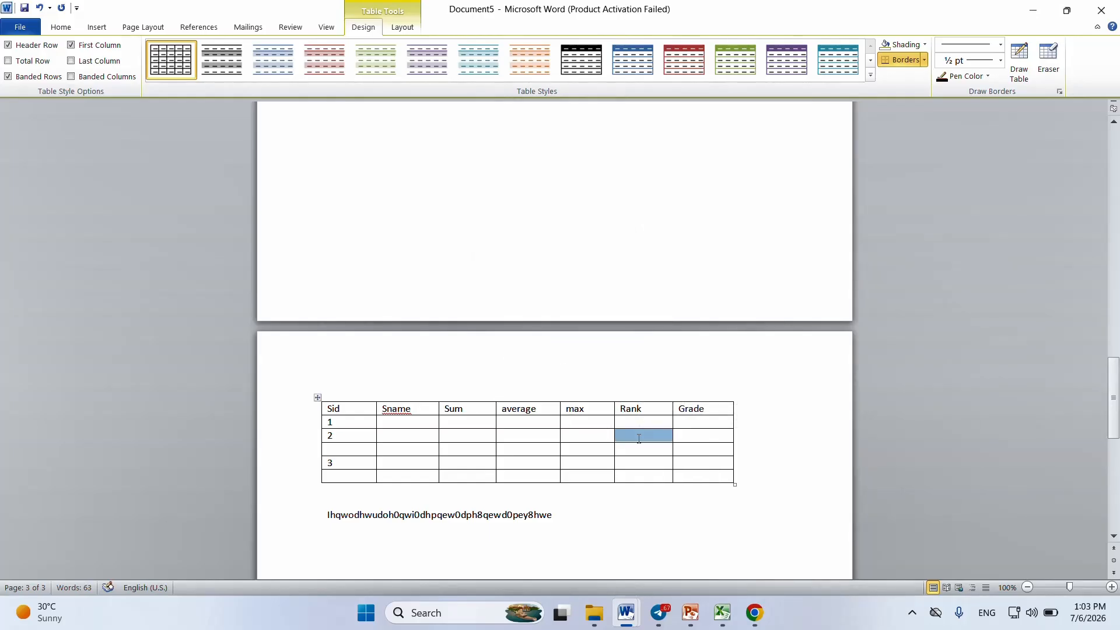
pyautogui.rightClick(639, 439)
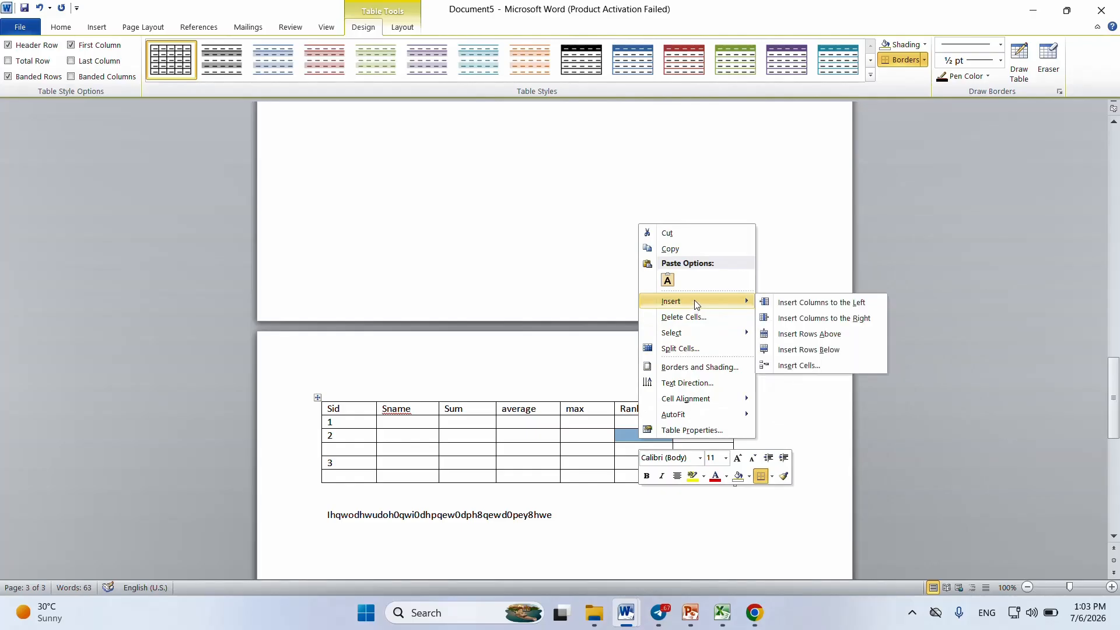
pyautogui.click(730, 325)
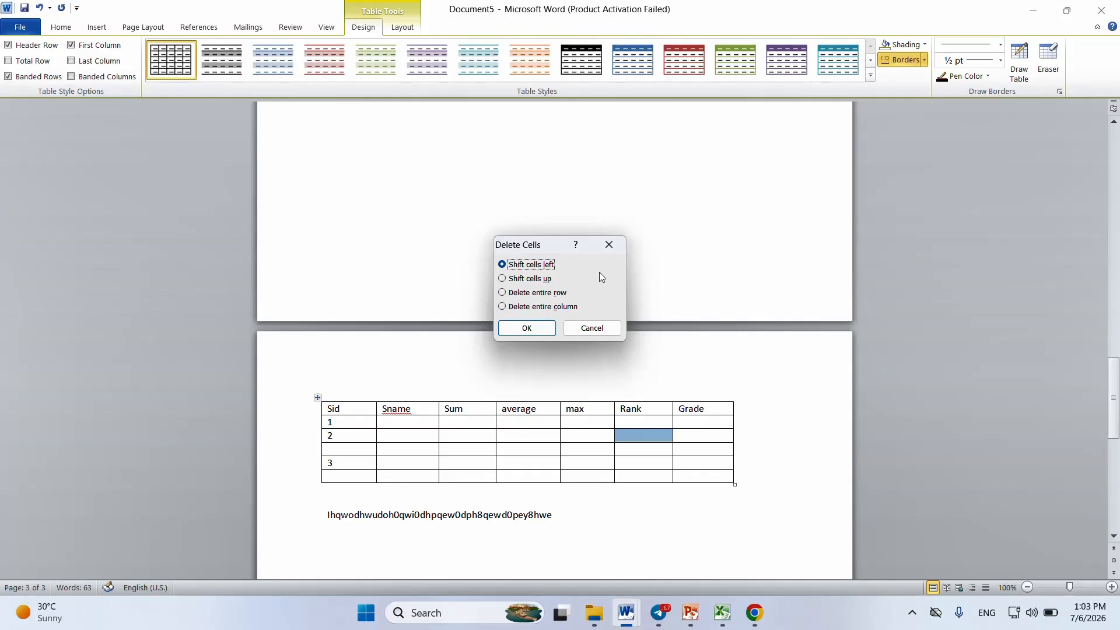
pyautogui.click(525, 328)
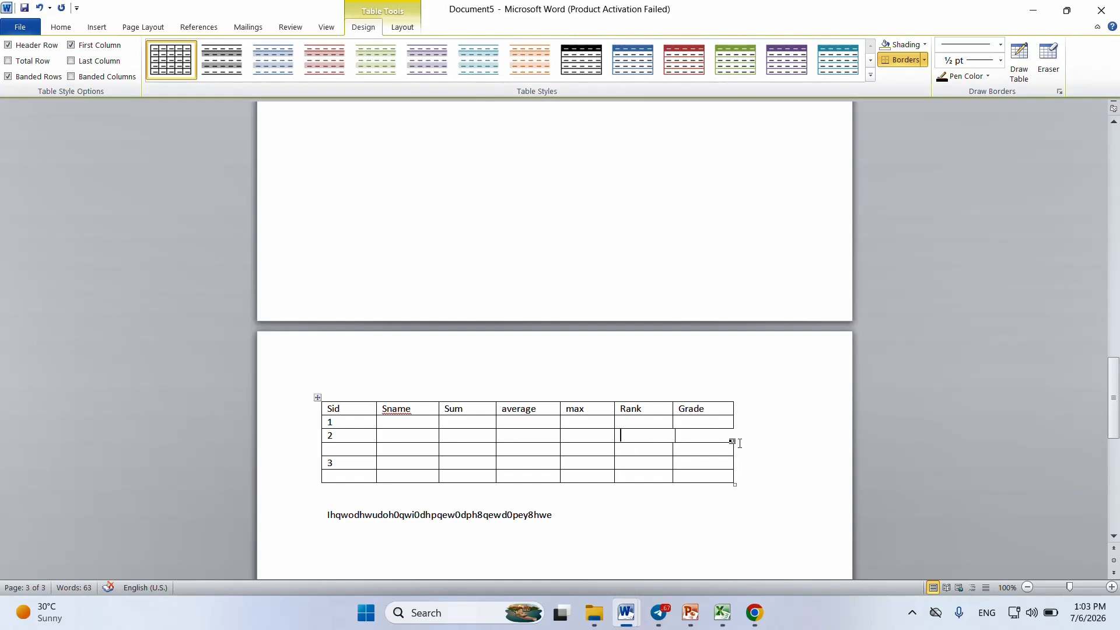
pyautogui.hotkey('shift', 'Right')
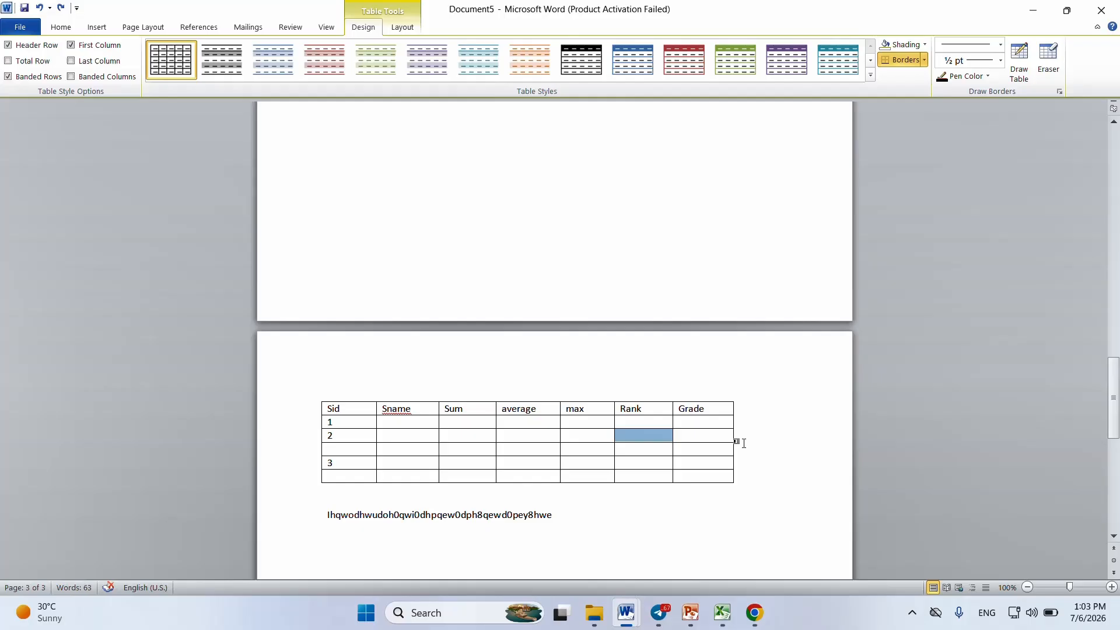
pyautogui.click(729, 436)
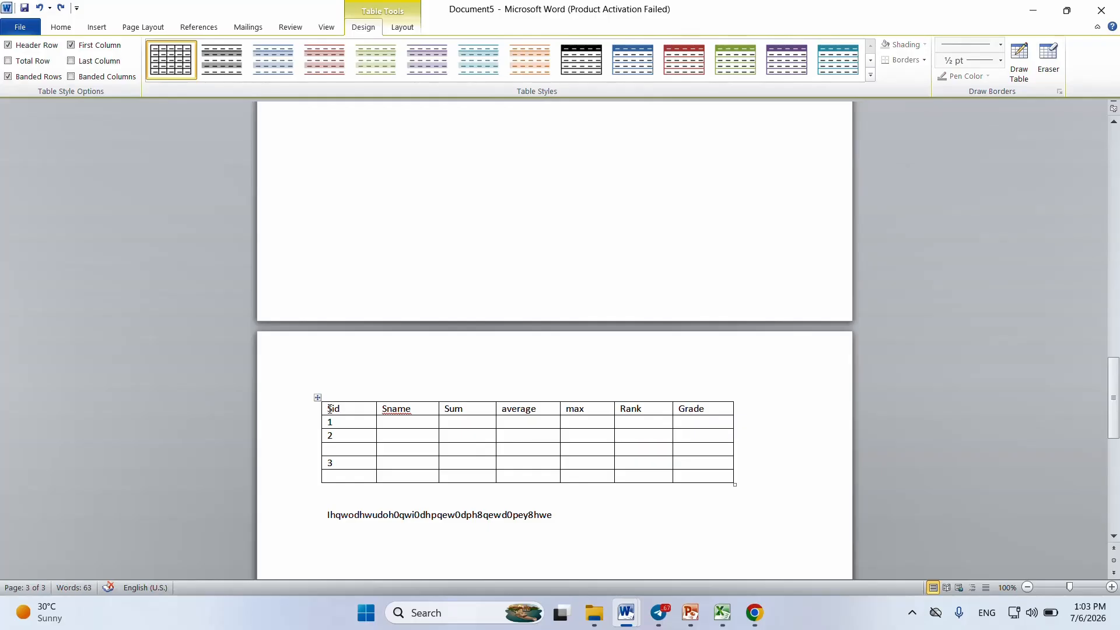
pyautogui.moveTo(330, 408); pyautogui.dragTo(723, 408)
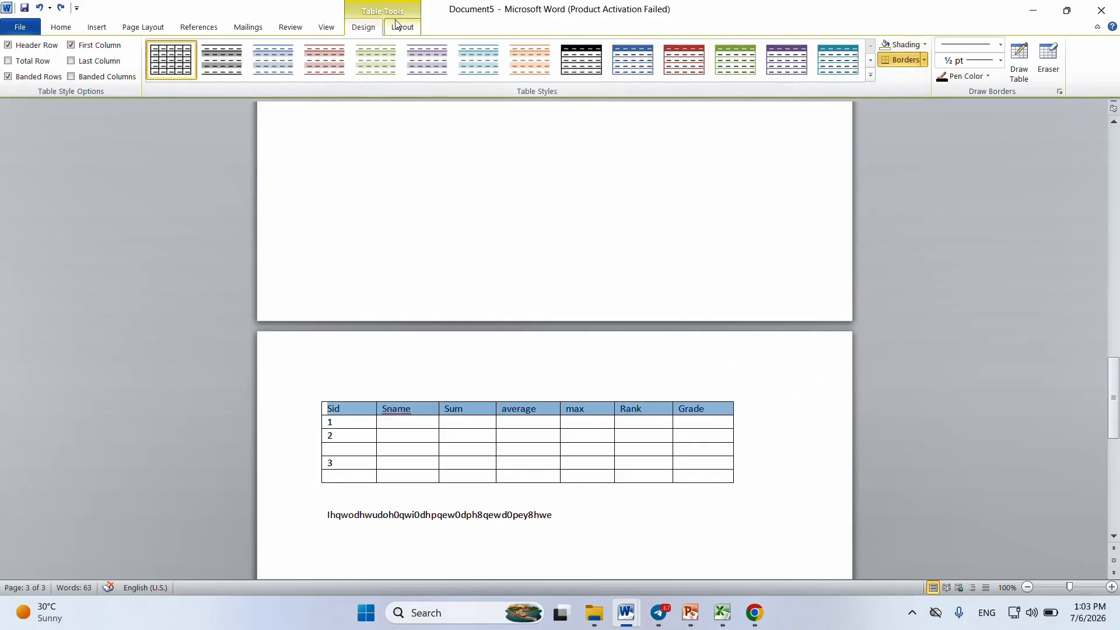
pyautogui.click(404, 183)
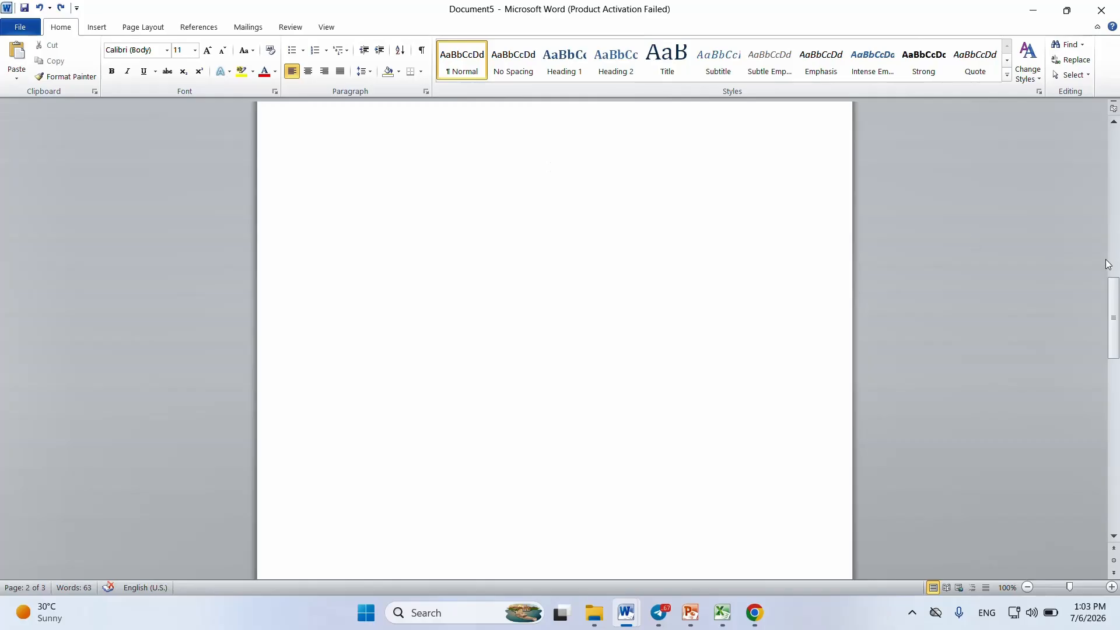
pyautogui.moveTo(1114, 318); pyautogui.dragTo(1079, 394)
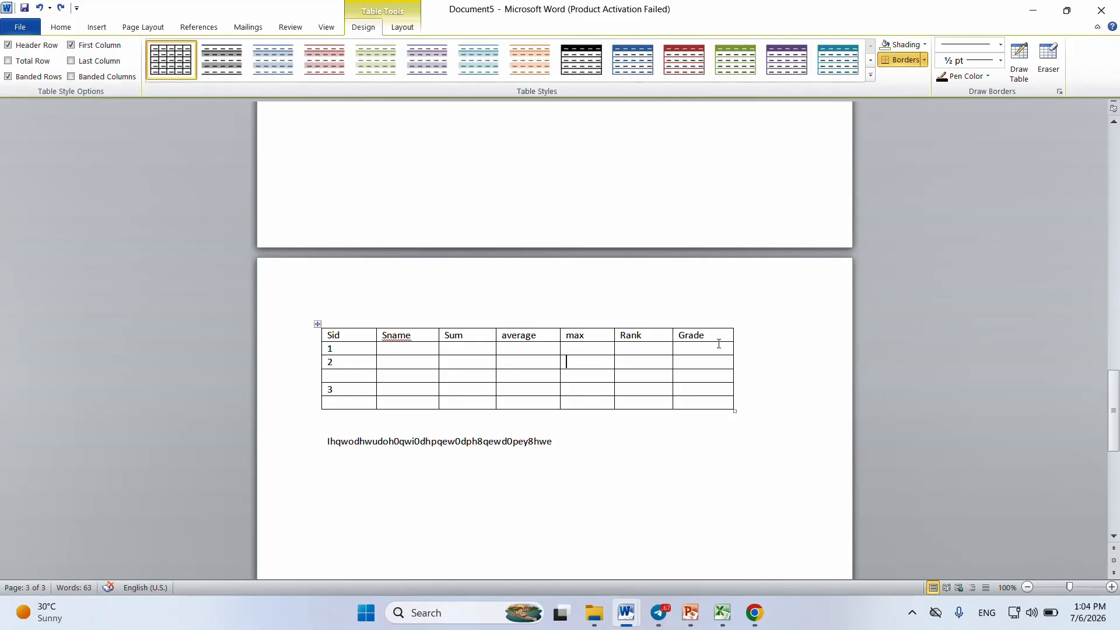
# Step: Shade the table's header row, from Sid to Grade, in light grey
pyautogui.moveTo(718, 341); pyautogui.dragTo(331, 331)
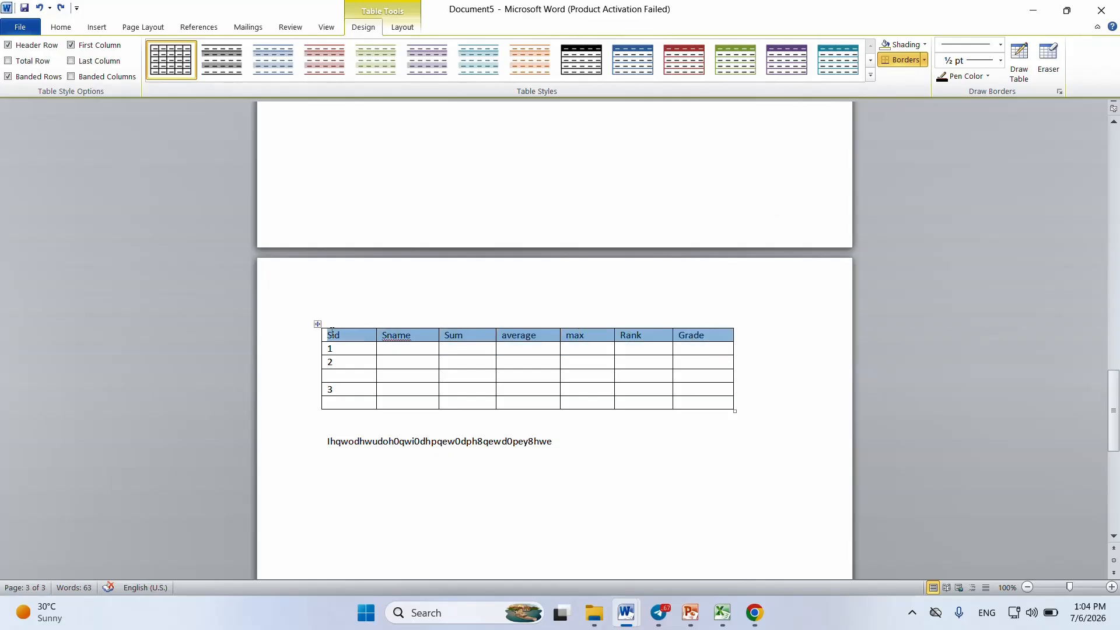
pyautogui.click(925, 43)
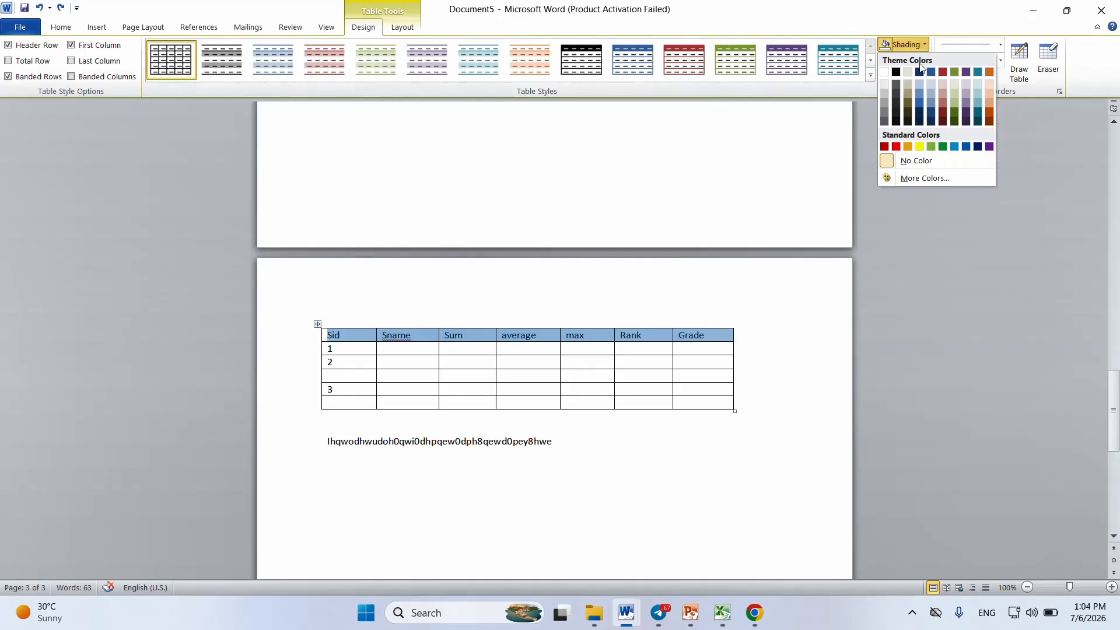
pyautogui.click(887, 98)
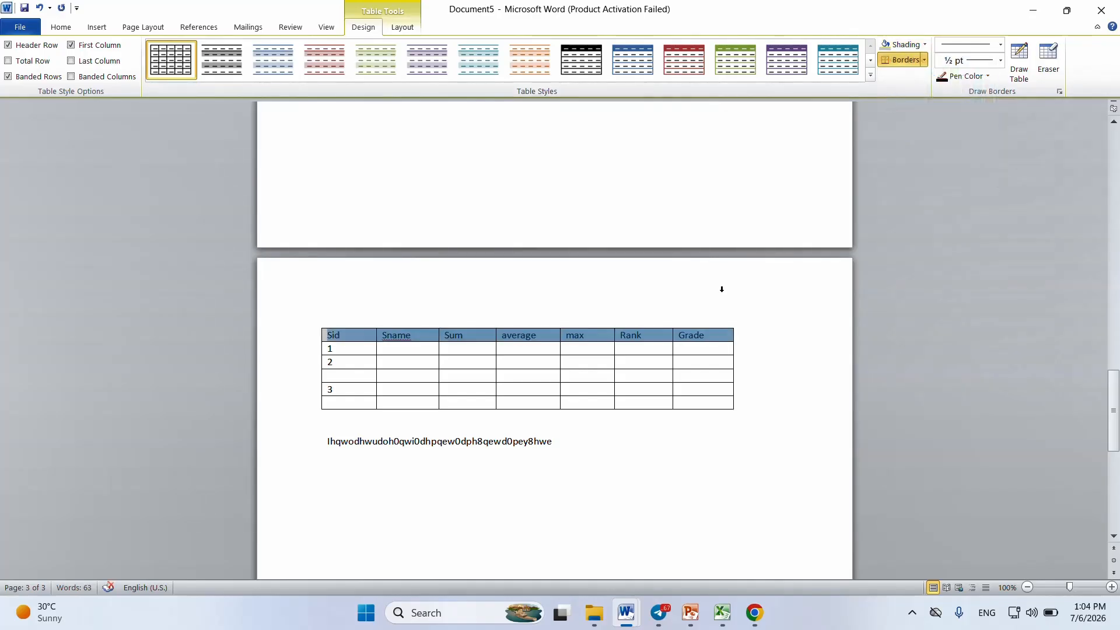
pyautogui.click(715, 348)
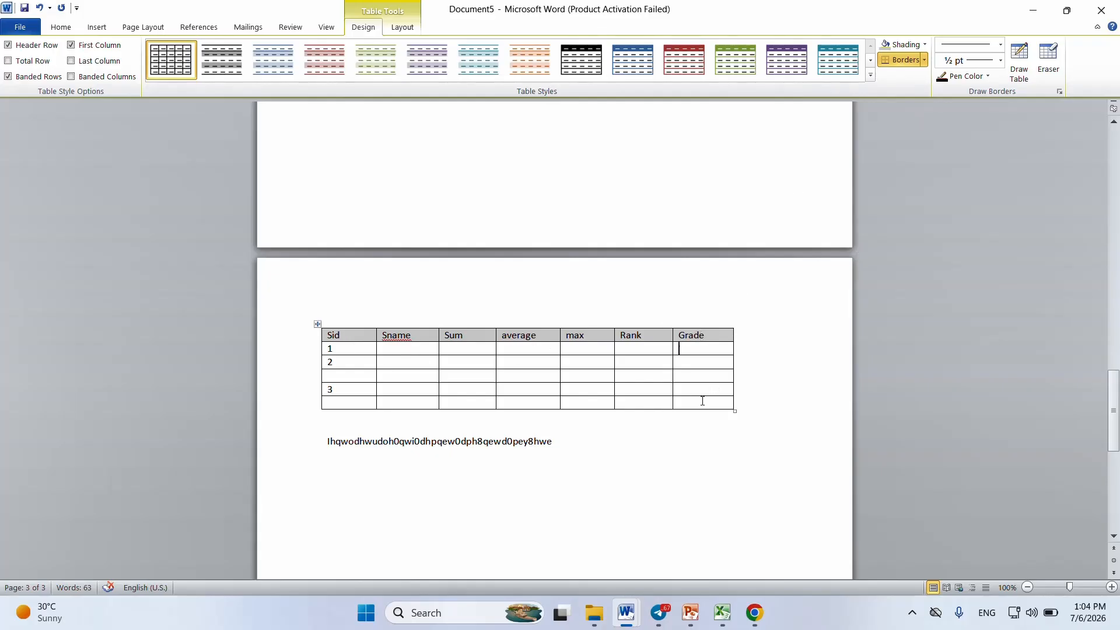
# Step: Select the whole table and examine the border options available for it
pyautogui.moveTo(702, 401); pyautogui.dragTo(387, 352)
pyautogui.click(414, 352)
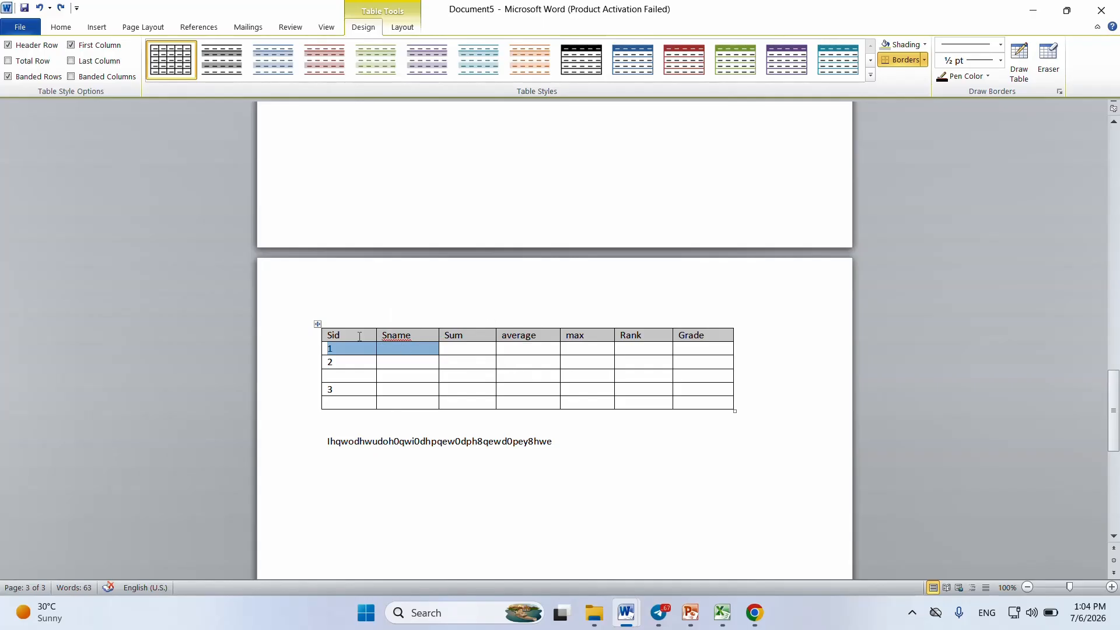
pyautogui.moveTo(337, 332); pyautogui.dragTo(732, 404)
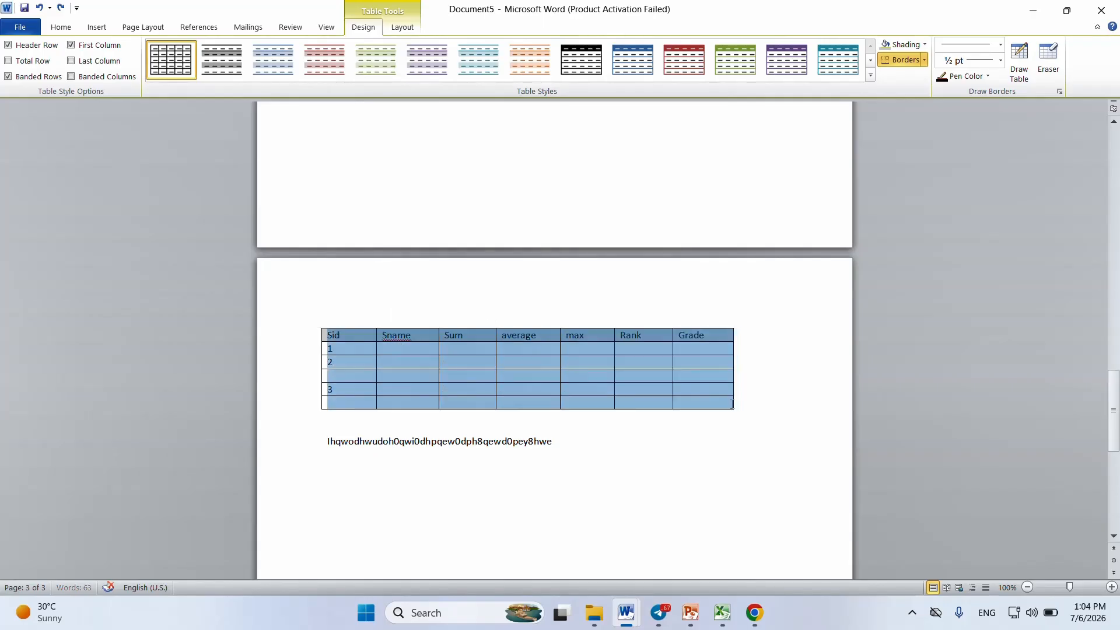
pyautogui.click(924, 61)
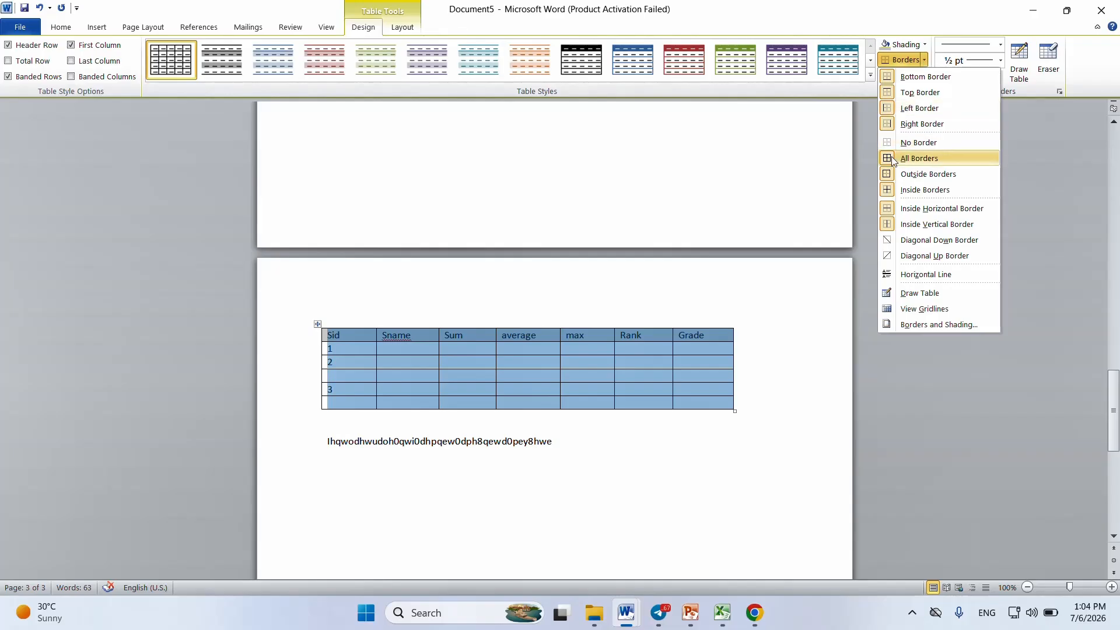
pyautogui.click(786, 171)
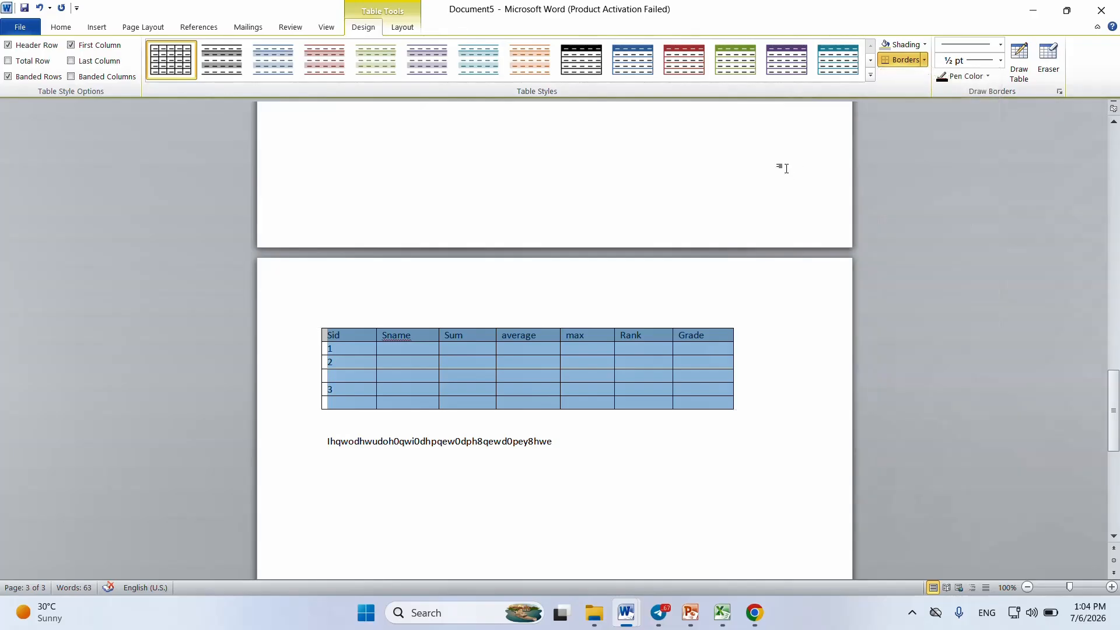
pyautogui.click(670, 349)
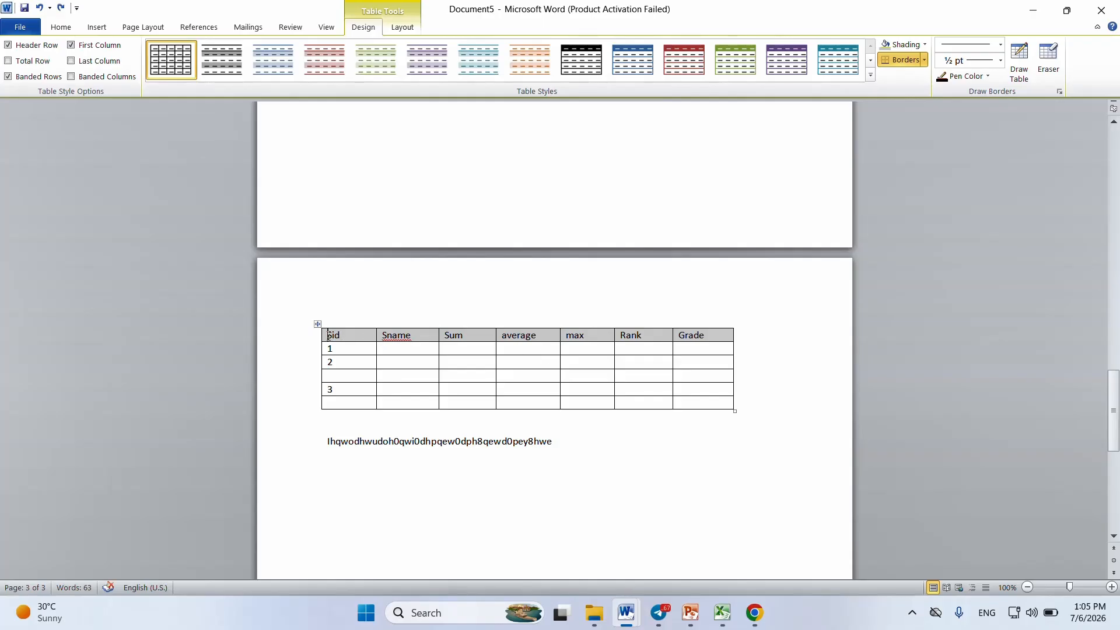
pyautogui.moveTo(328, 335); pyautogui.dragTo(708, 335)
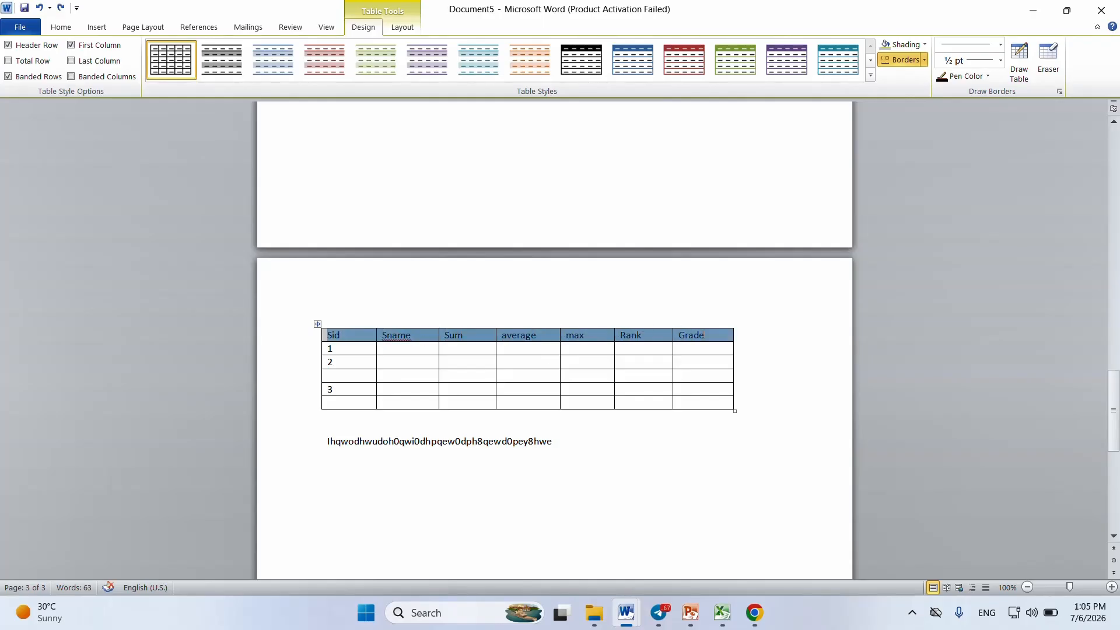
pyautogui.click(701, 347)
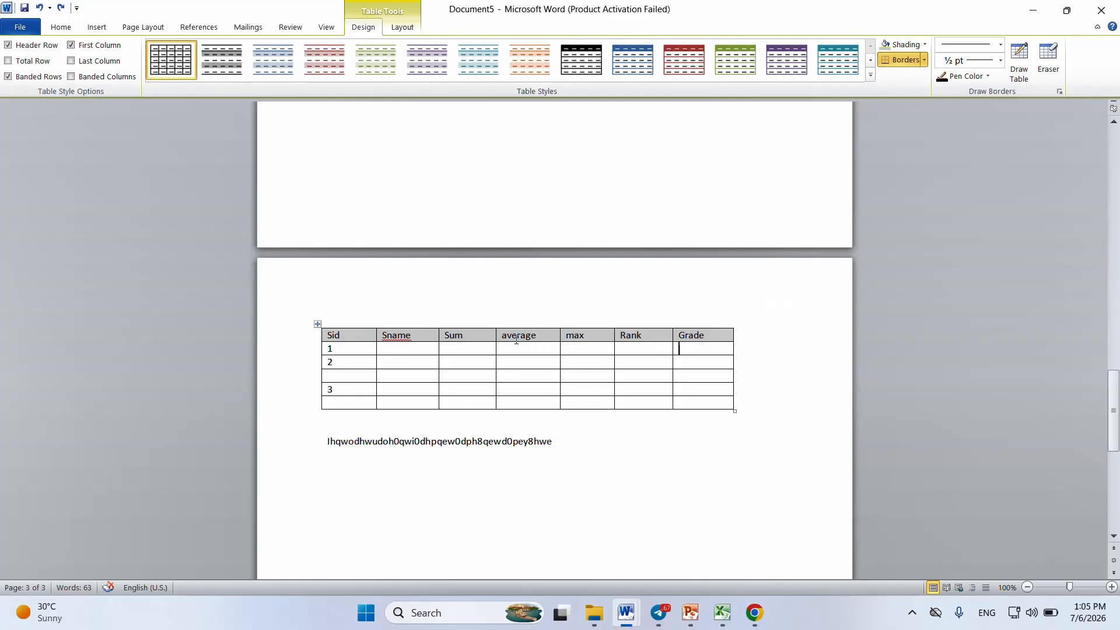
# Step: Draw a 3 pt thick multi-line border around the table's header row and between its max and Rank cells
pyautogui.click(1000, 44)
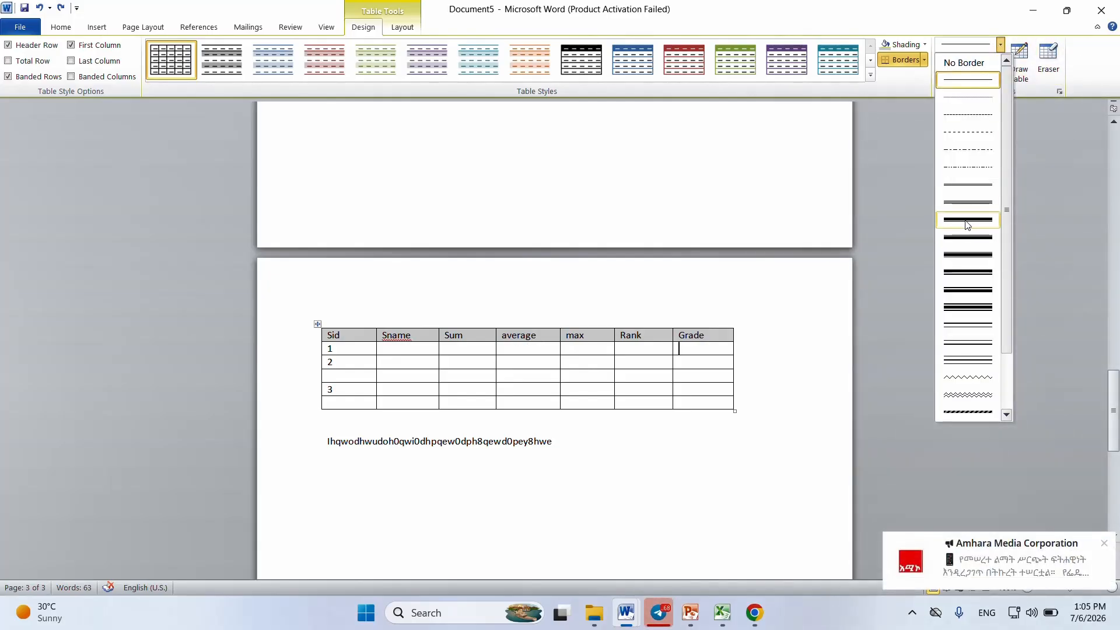
pyautogui.click(964, 254)
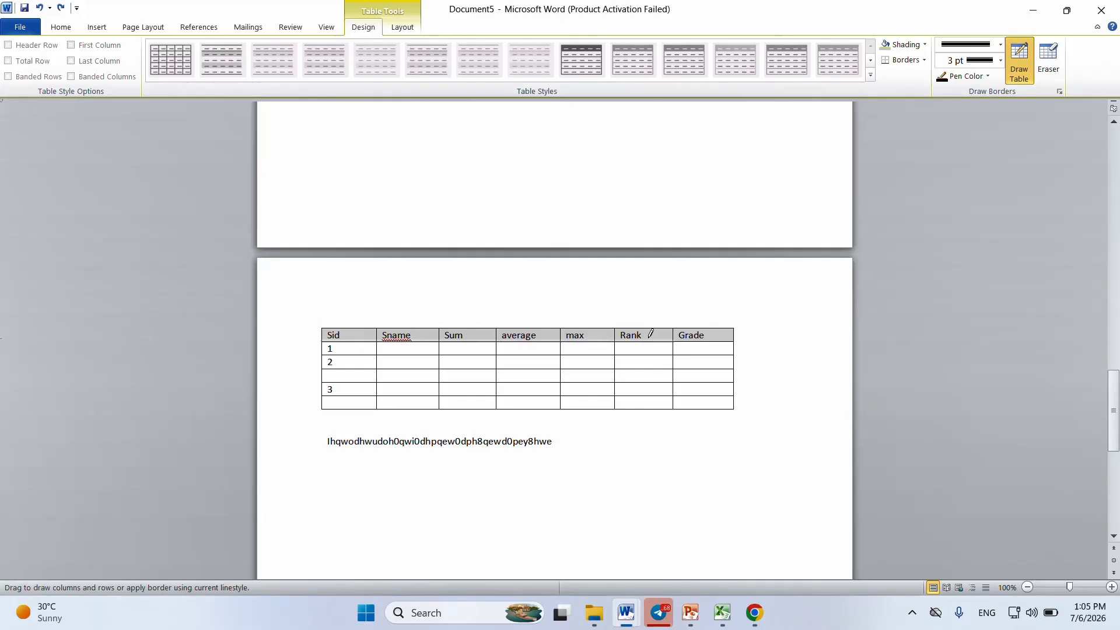
pyautogui.moveTo(323, 340); pyautogui.dragTo(733, 340)
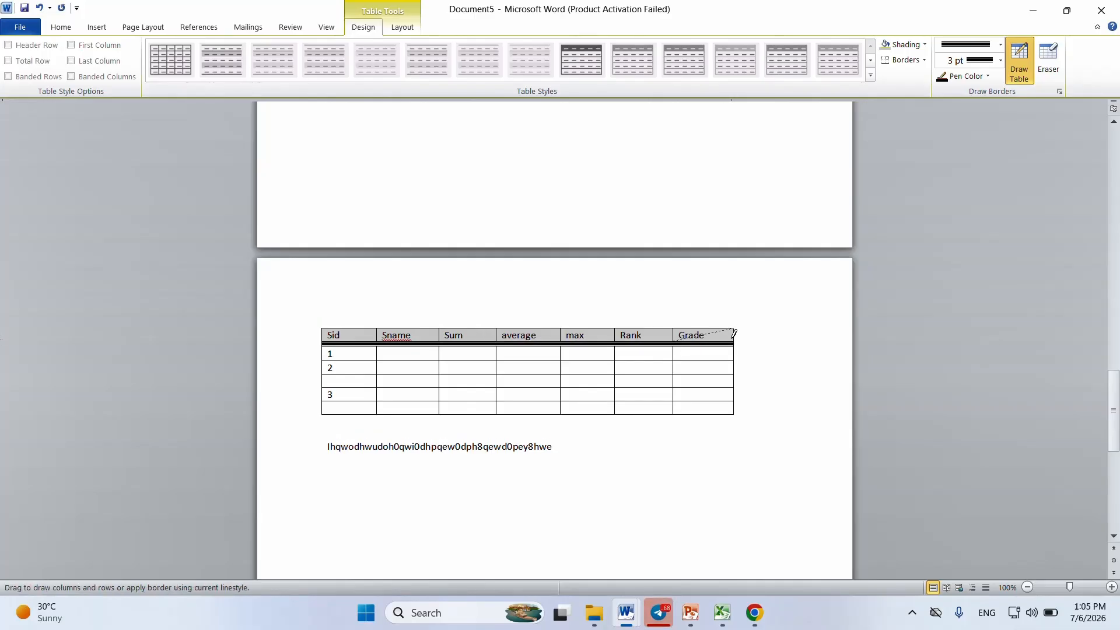
pyautogui.moveTo(732, 331); pyautogui.dragTo(327, 322)
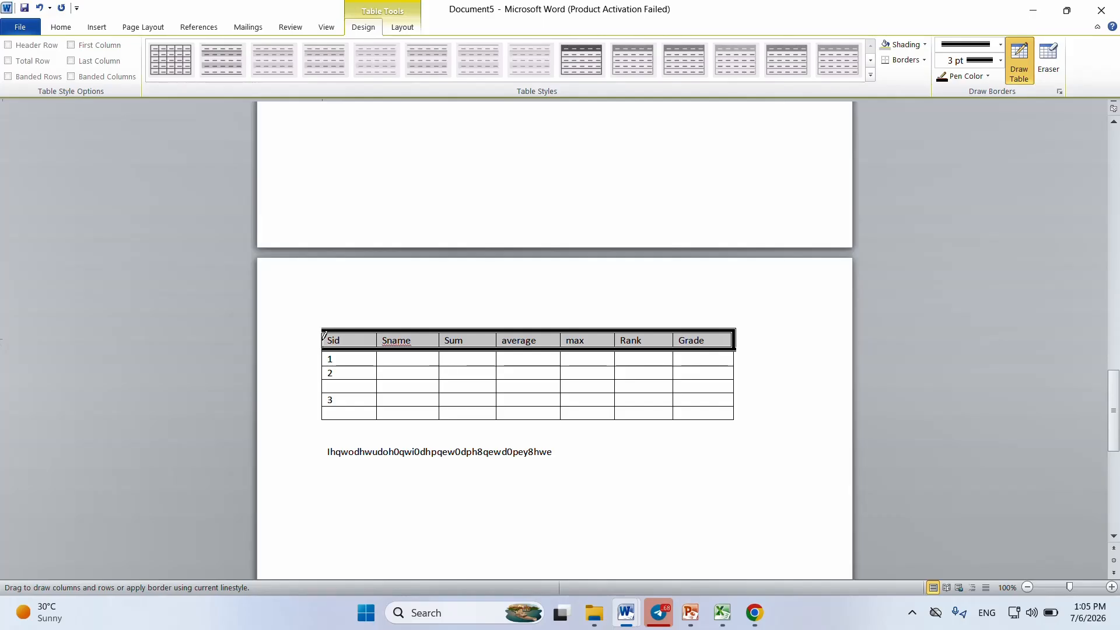
pyautogui.click(324, 339)
pyautogui.click(617, 338)
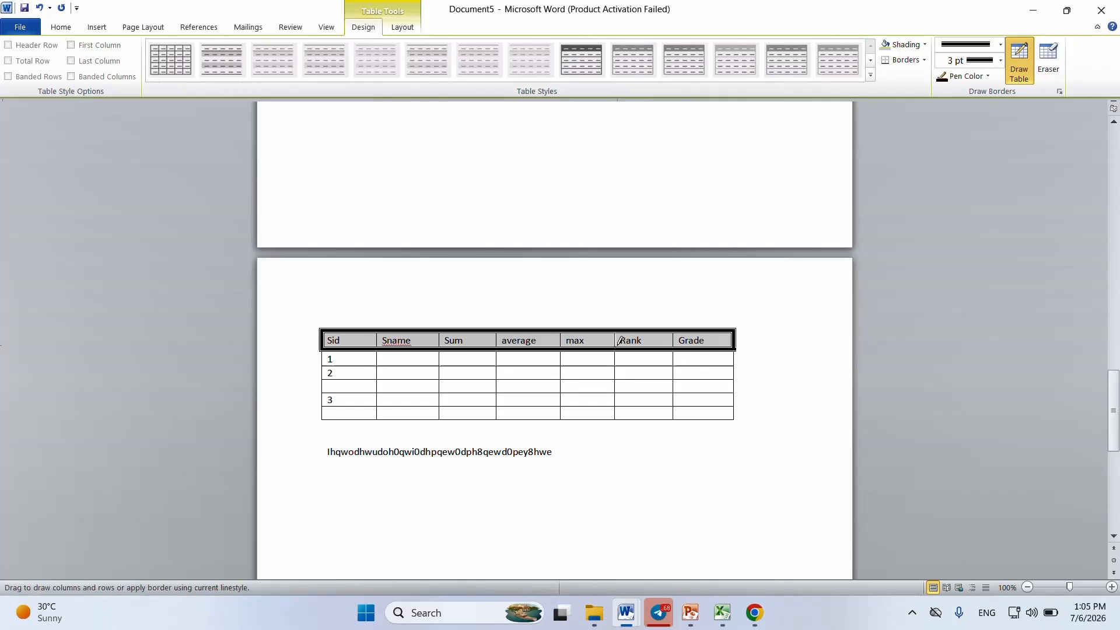
# Step: Draw the thick divider between the Rank and Grade headings, try the Eraser on the partition just below it, and undo these edits
pyautogui.click(675, 337)
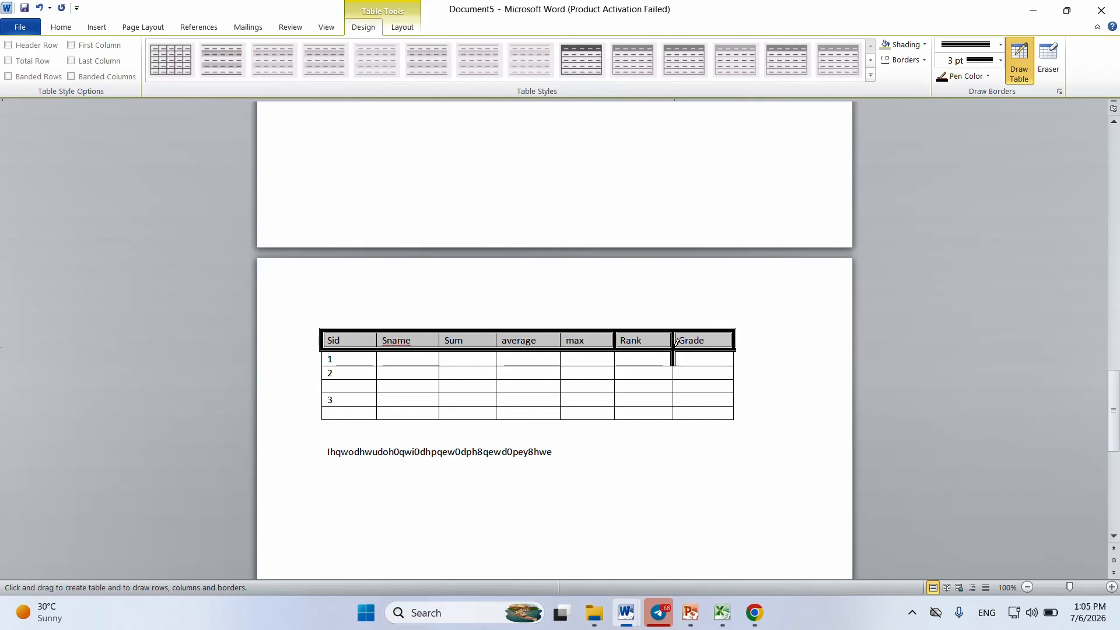
pyautogui.click(1051, 61)
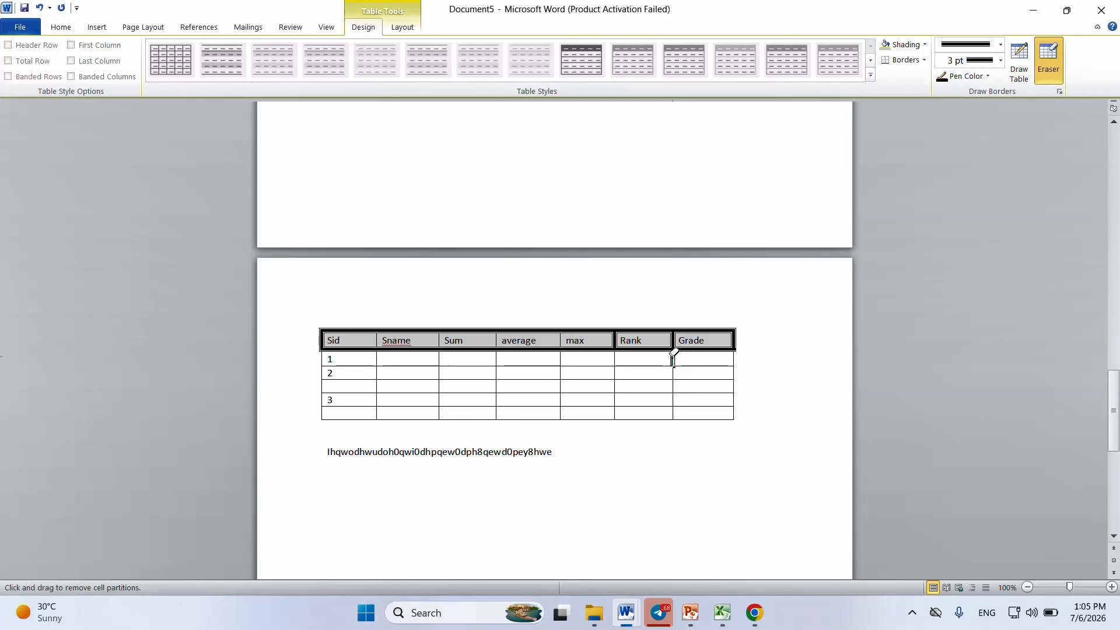
pyautogui.click(673, 357)
pyautogui.hotkey('ctrl', 'z')
# Step: Draw the same thick vertical dividers between all remaining header cells, from Sid to Grade
pyautogui.click(1017, 61)
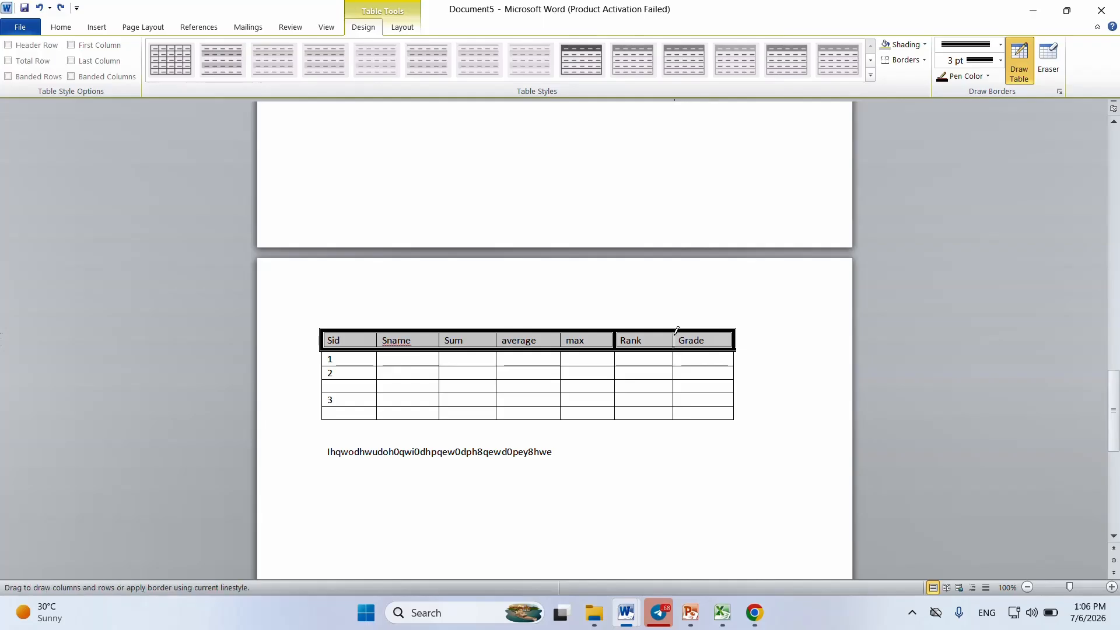
pyautogui.moveTo(674, 334); pyautogui.dragTo(674, 344)
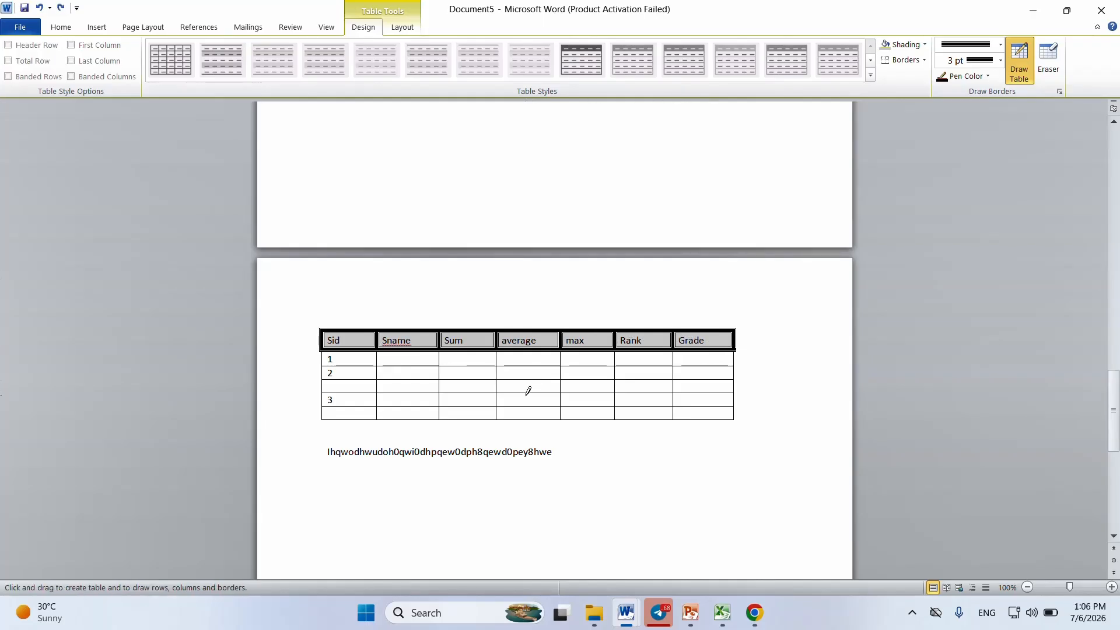
# Step: Draw a thick border above the row numbered 3 in the average and max columns, undo it, and stop drawing borders
pyautogui.moveTo(532, 388); pyautogui.dragTo(574, 388)
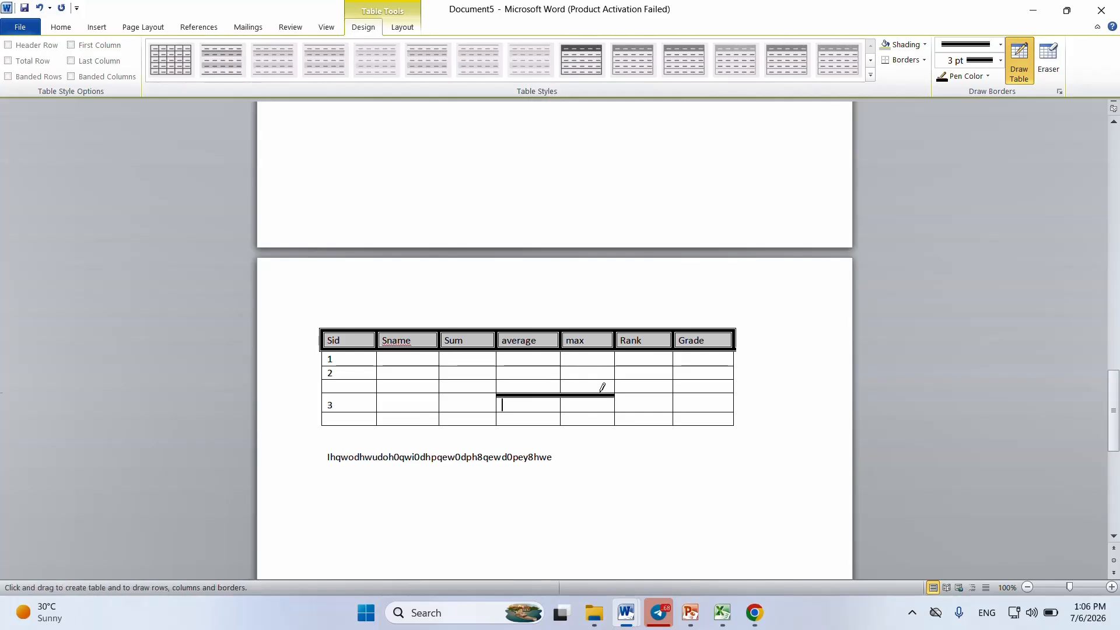
pyautogui.click(630, 389)
pyautogui.hotkey('ctrl', 'z')
pyautogui.hotkey('ctrl', 'z')
pyautogui.hotkey('ctrl', 'z')
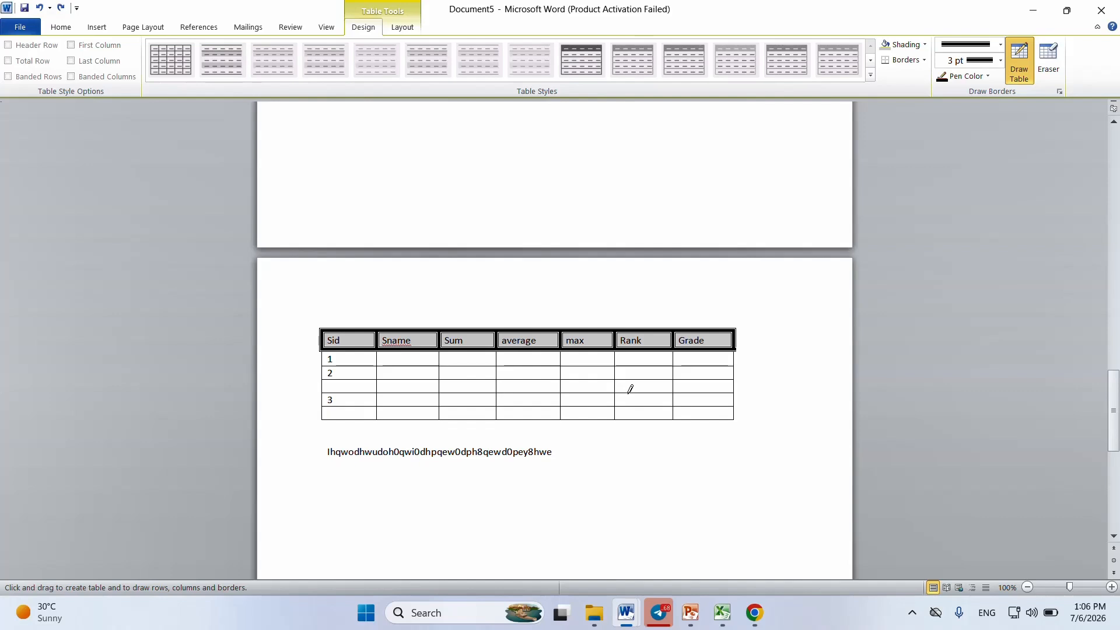
pyautogui.click(1021, 72)
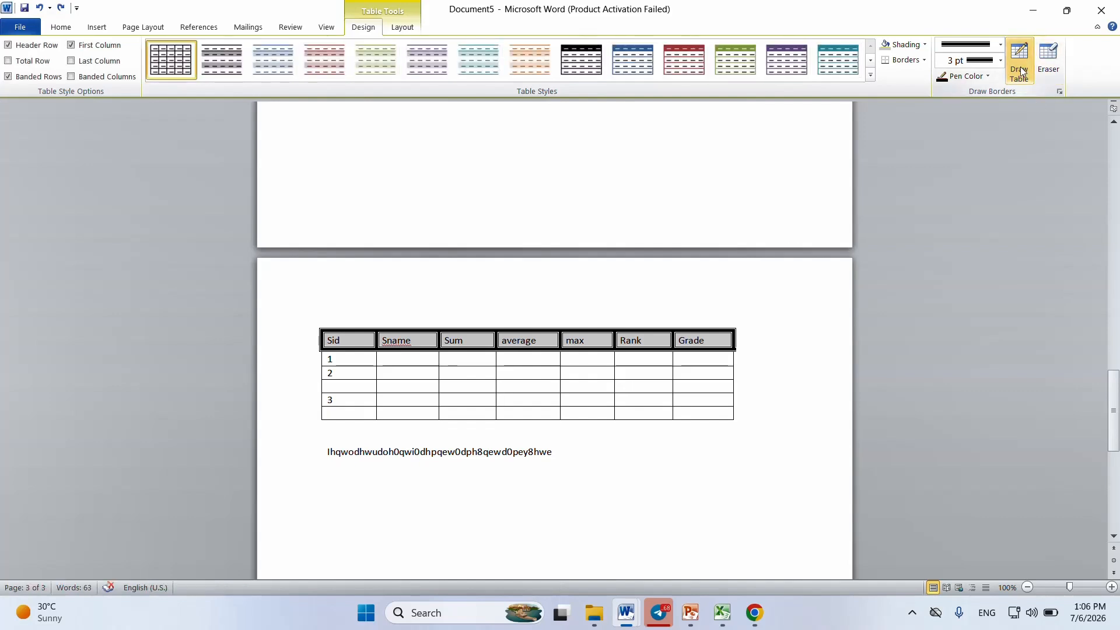
# Step: Rotate the average heading through both vertical text directions back to horizontal, and shrink the header row to single-line height
pyautogui.click(399, 29)
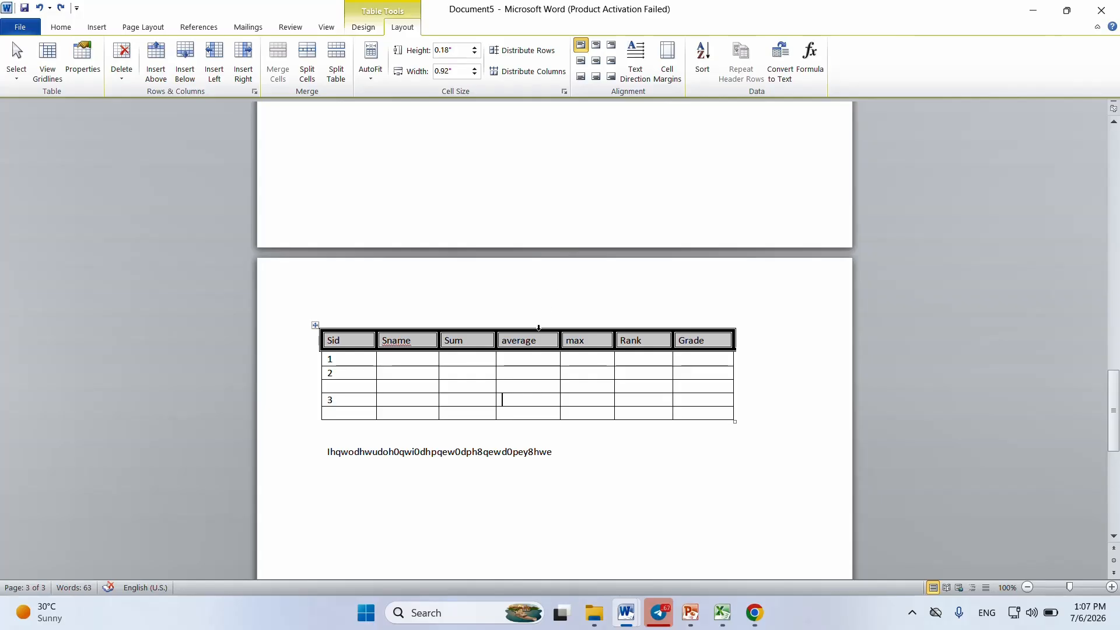
pyautogui.click(532, 345)
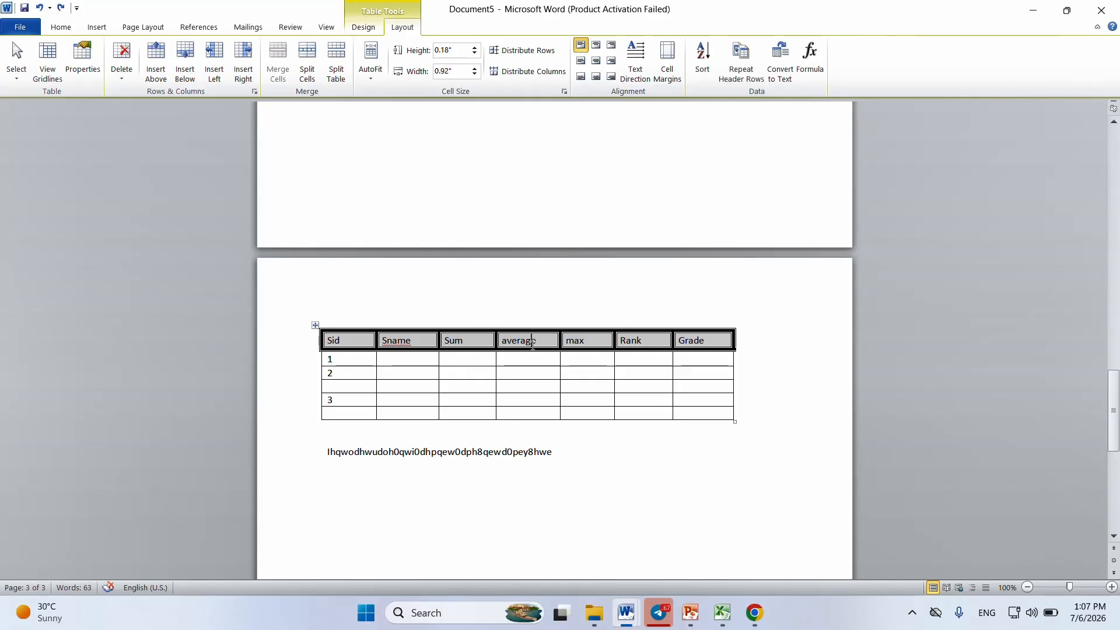
pyautogui.click(641, 57)
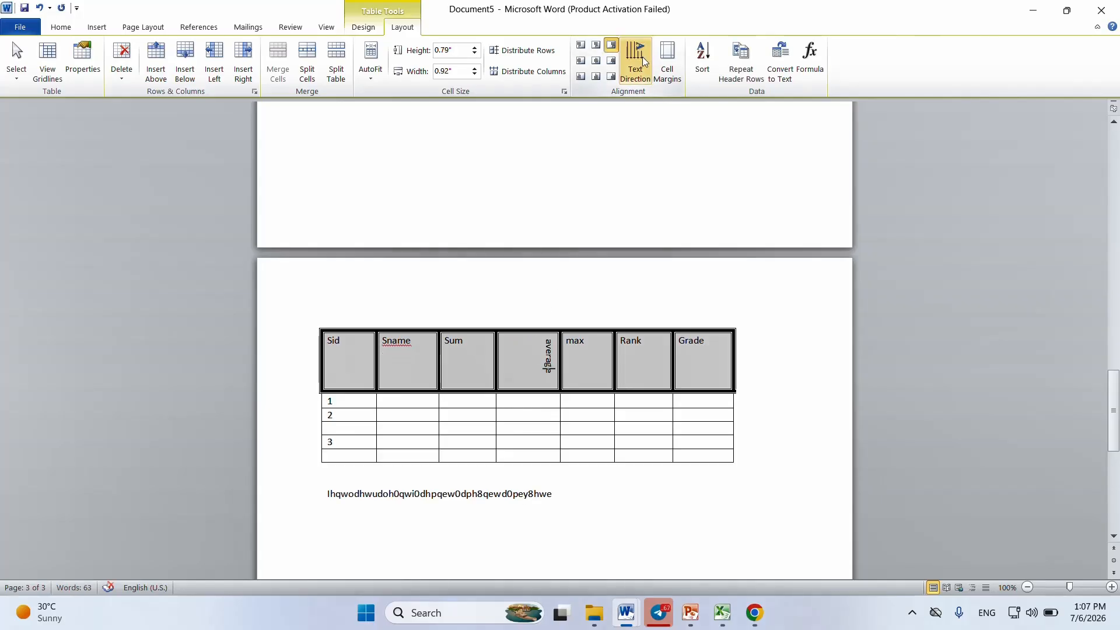
pyautogui.click(643, 59)
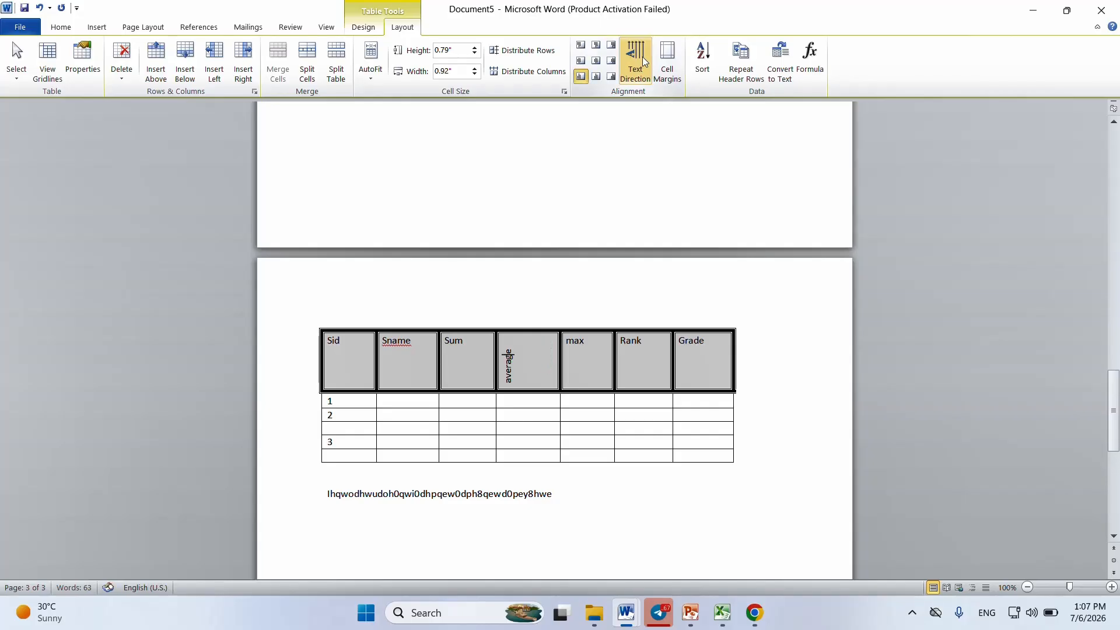
pyautogui.click(643, 59)
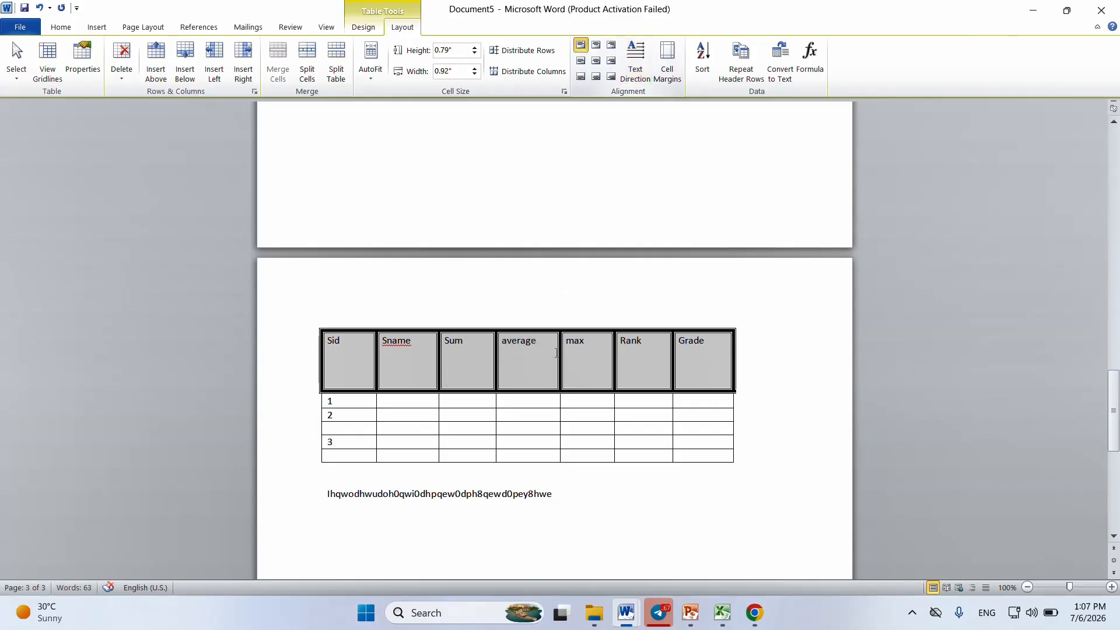
pyautogui.click(491, 426)
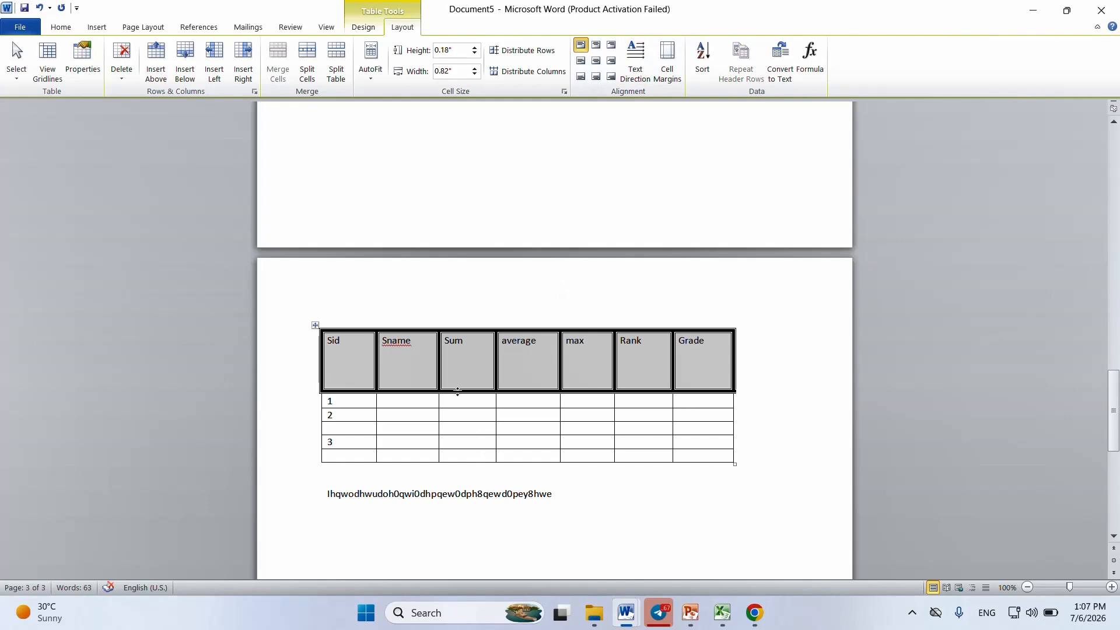
pyautogui.moveTo(457, 392); pyautogui.dragTo(458, 350)
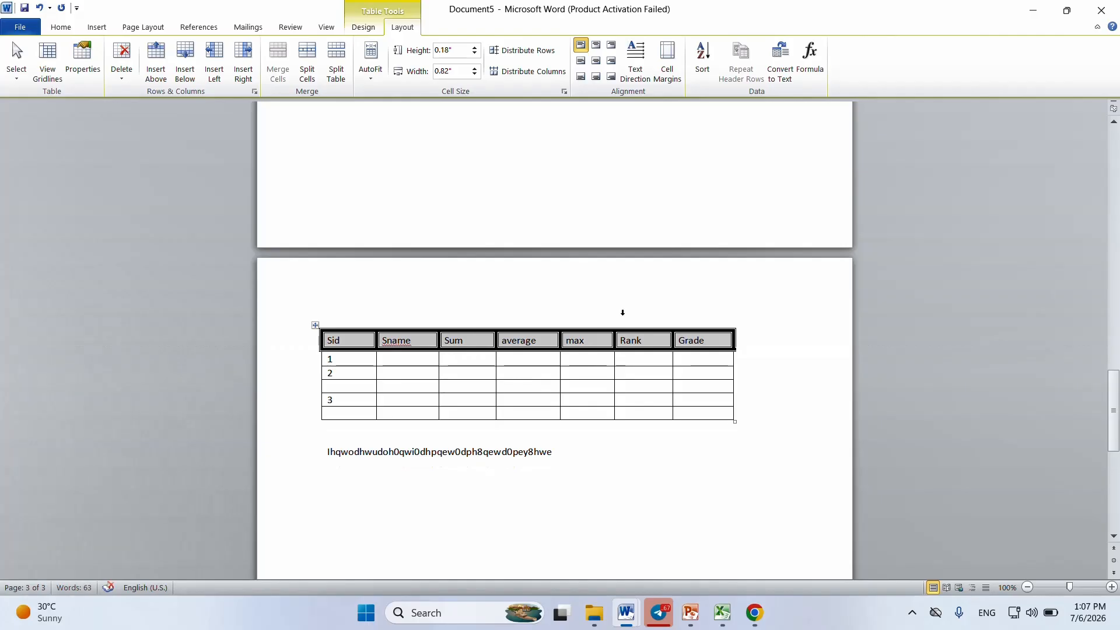
# Step: Center the text horizontally and vertically in the header row and the row numbered 1
pyautogui.moveTo(704, 332); pyautogui.dragTo(349, 358)
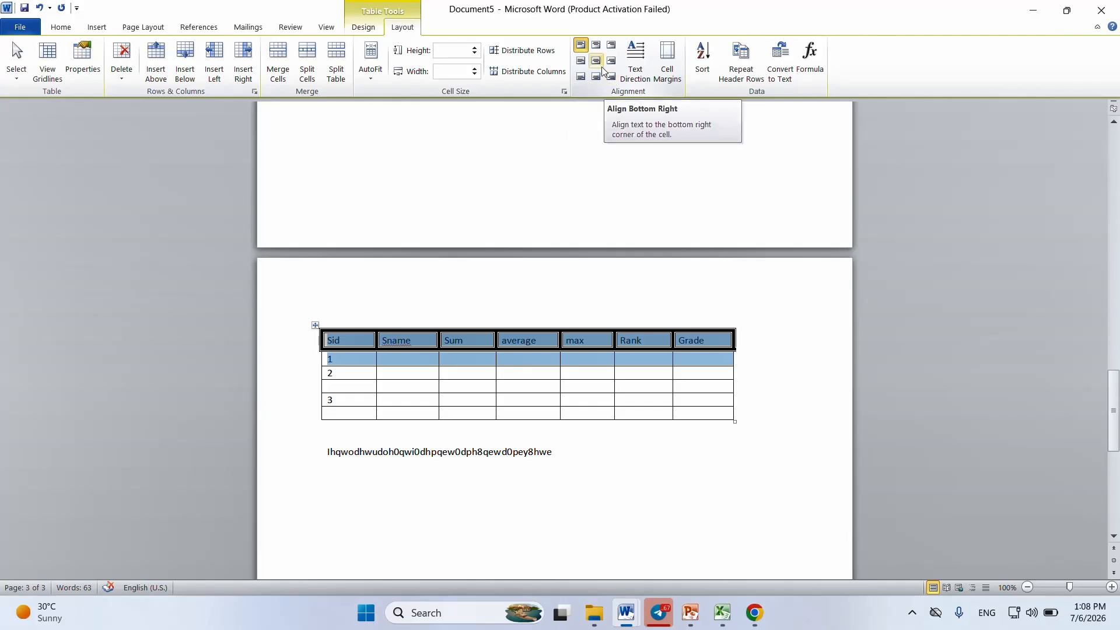
pyautogui.click(596, 62)
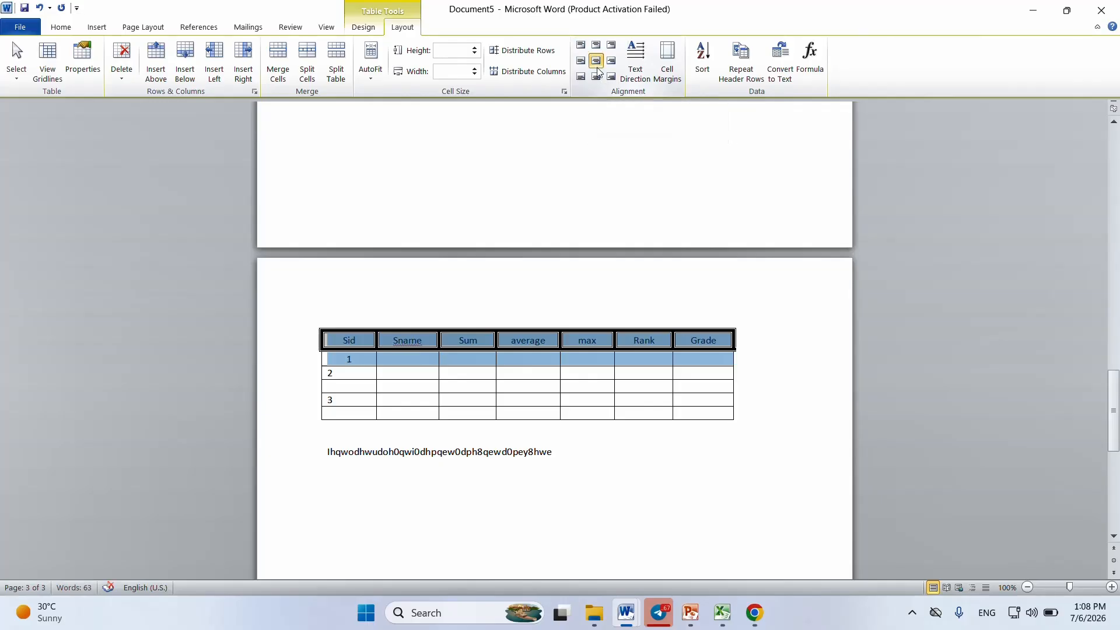
pyautogui.click(551, 367)
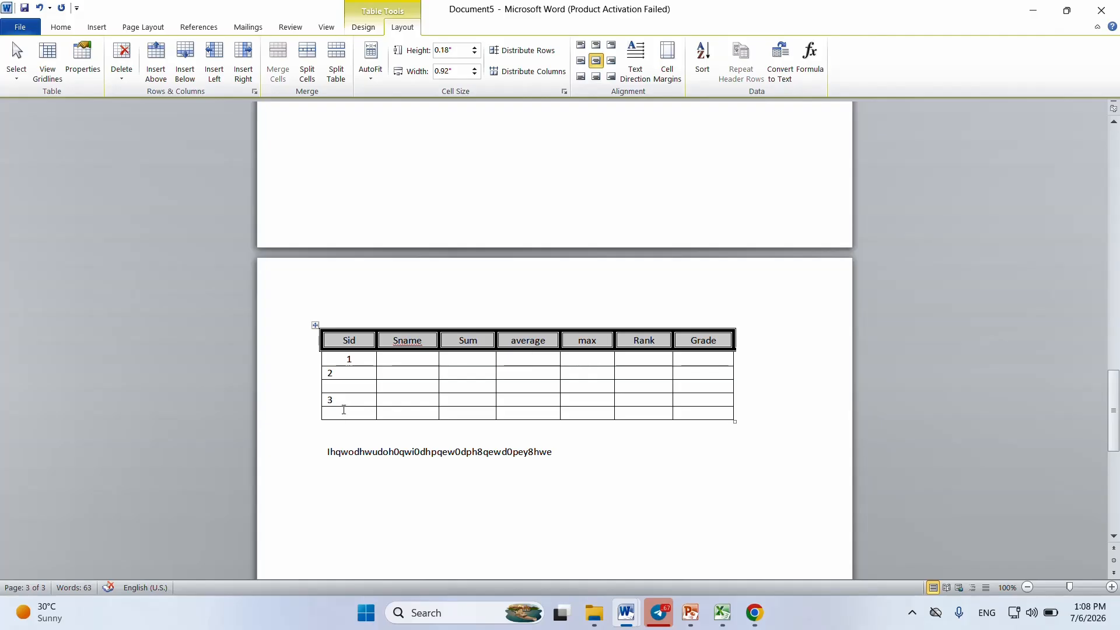
# Step: Center the Sid cells below the header, and change their alignment to Align Center Left
pyautogui.click(348, 416)
pyautogui.moveTo(348, 416); pyautogui.dragTo(348, 358)
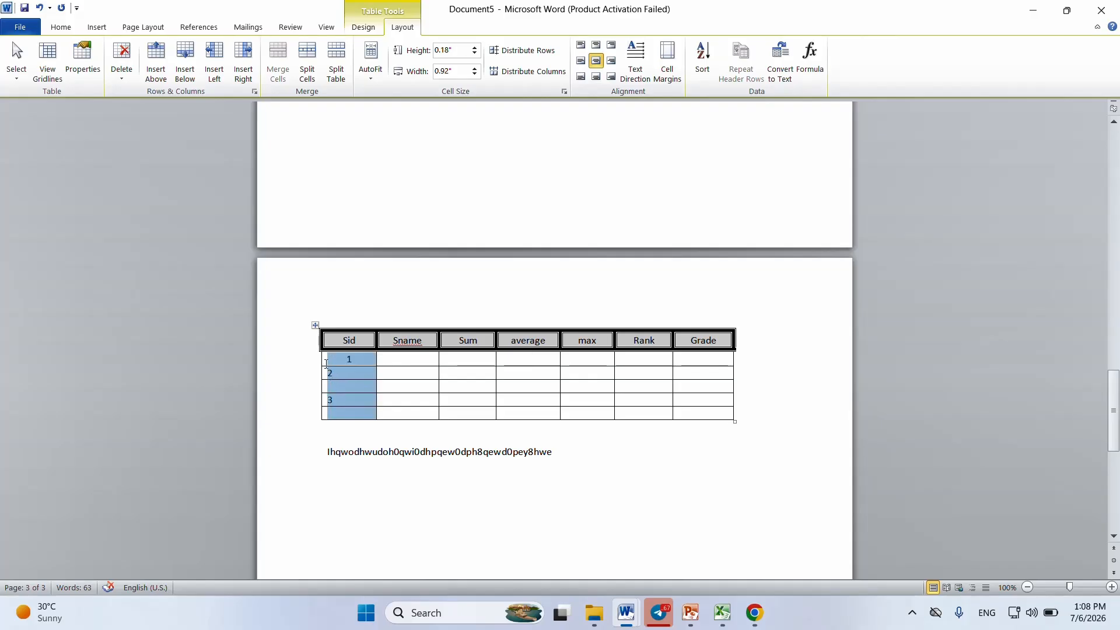
pyautogui.click(597, 61)
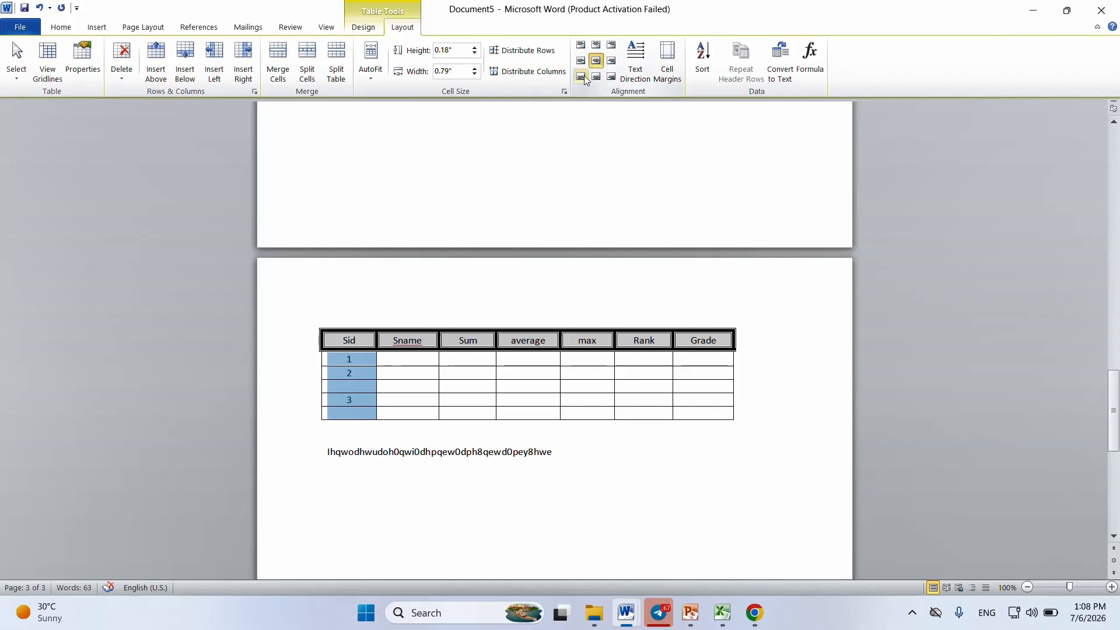
pyautogui.click(581, 61)
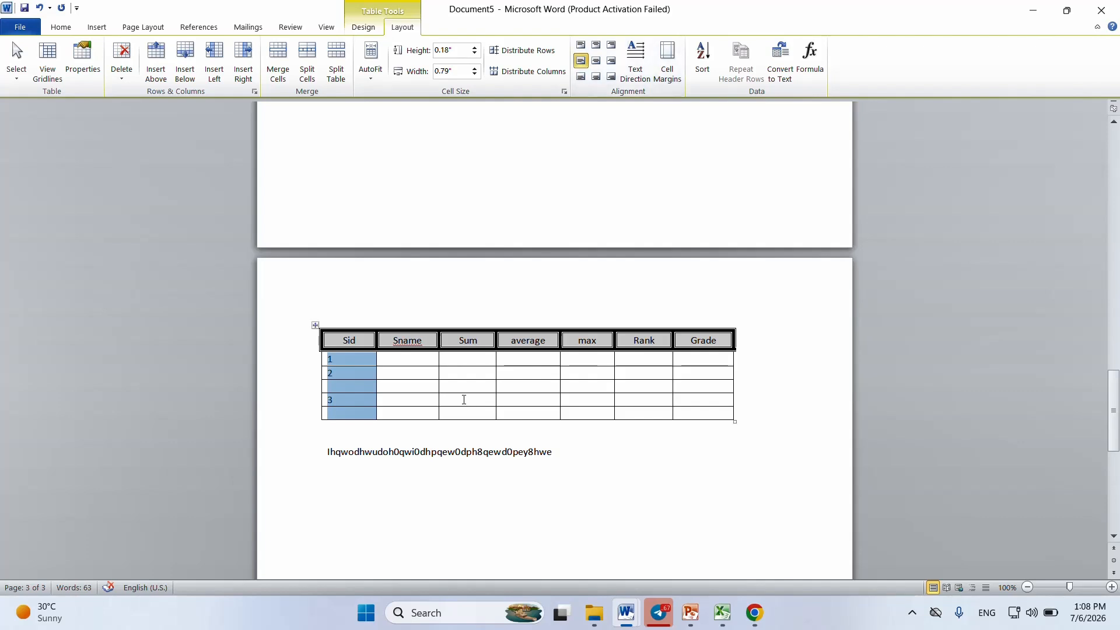
pyautogui.click(463, 399)
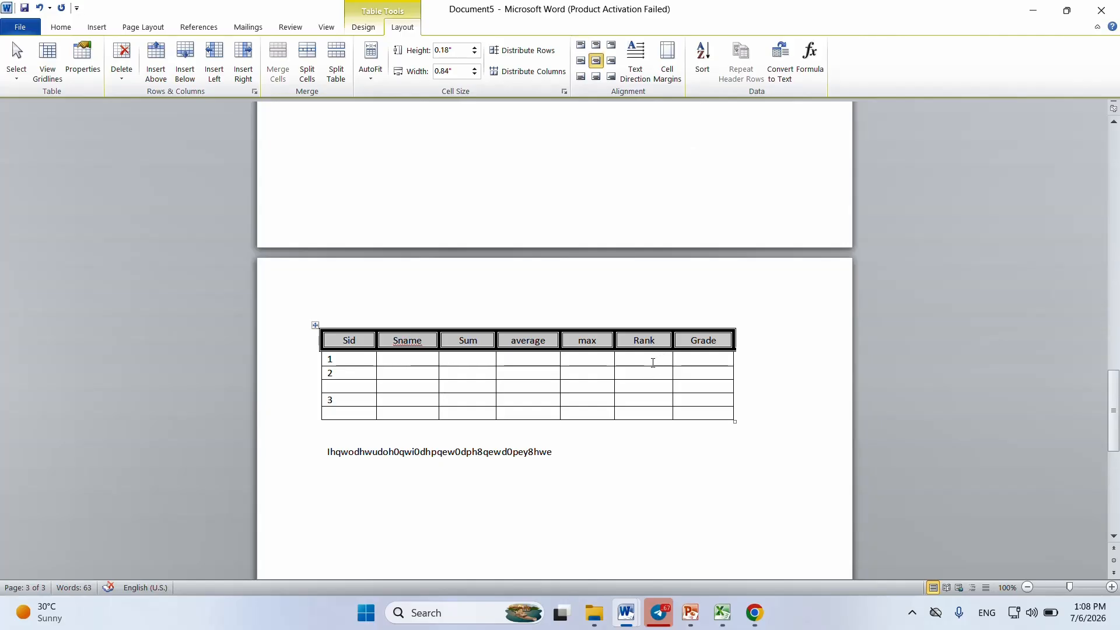
# Step: Select the average, max and Rank cells of the row numbered 1 and review their default cell margin options
pyautogui.click(586, 358)
pyautogui.moveTo(530, 359); pyautogui.dragTo(665, 359)
pyautogui.click(667, 76)
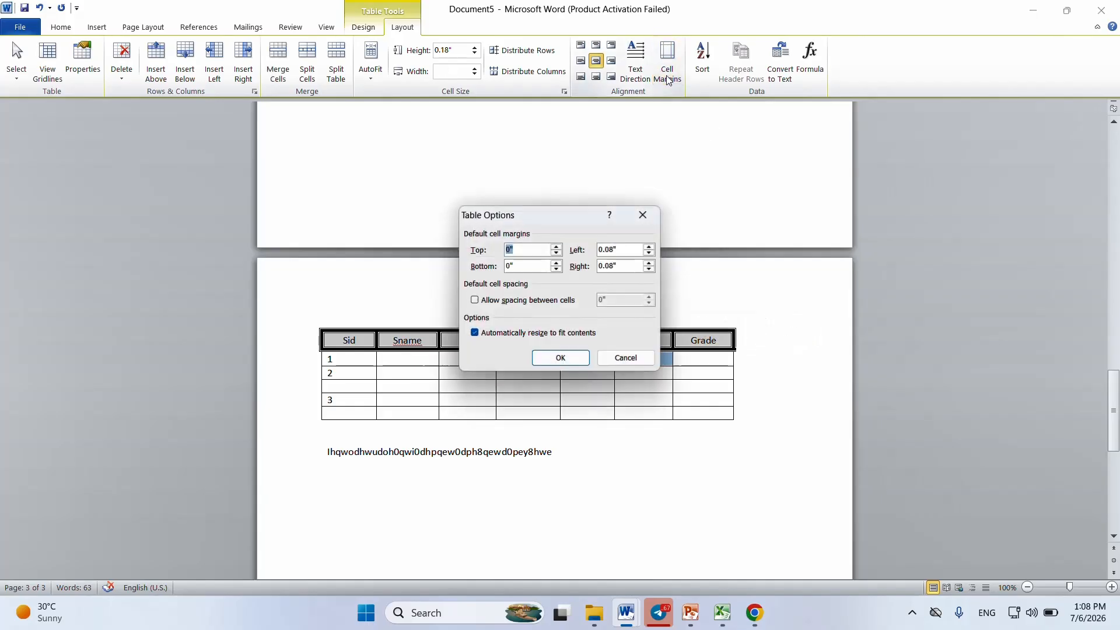
pyautogui.click(556, 358)
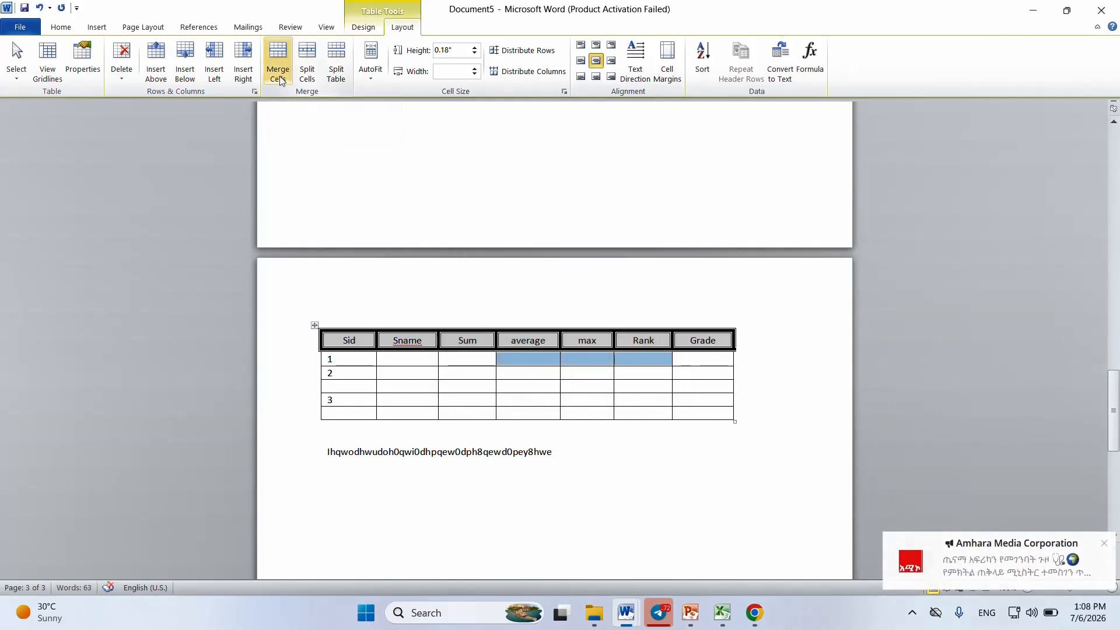
# Step: Merge the average, max and Rank cells of the row numbered 1, undo it, and repeat the merge and undo
pyautogui.click(279, 73)
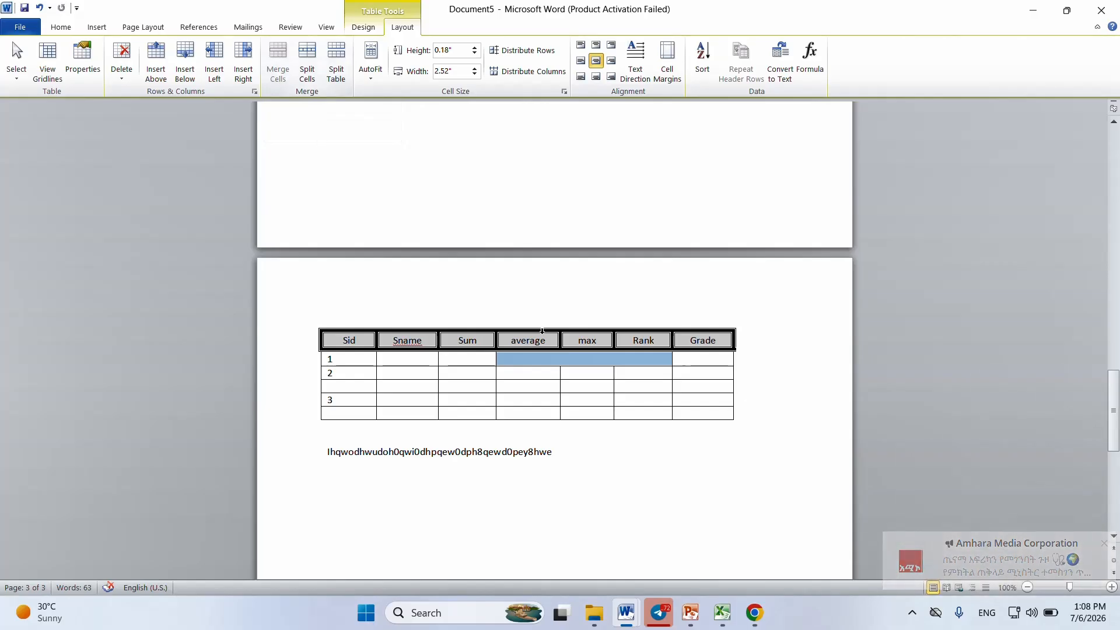
pyautogui.click(570, 365)
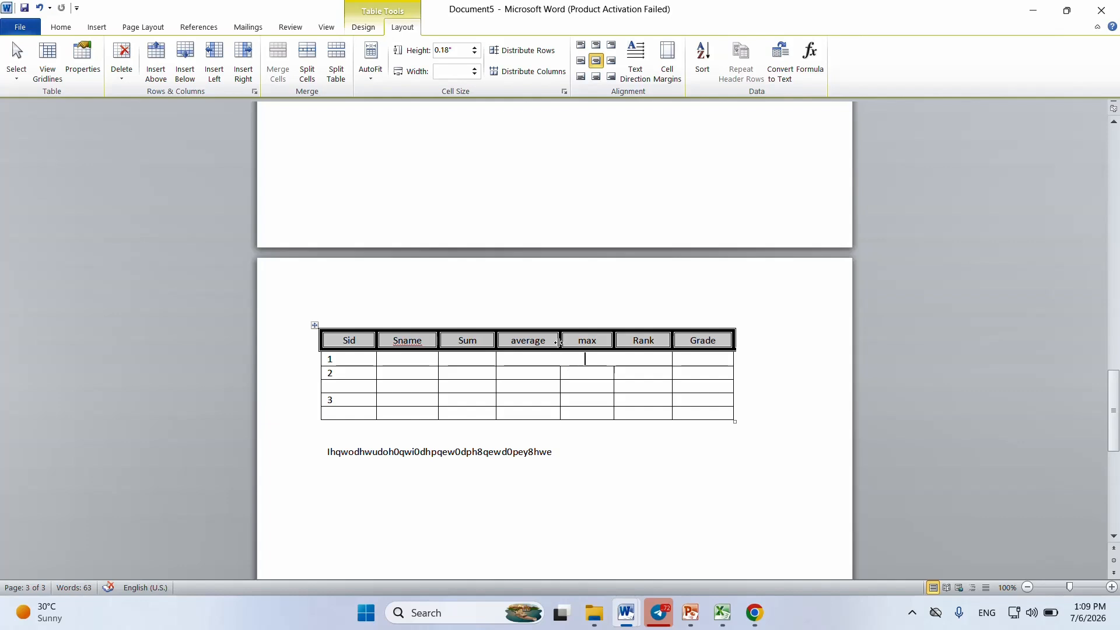
pyautogui.hotkey('ctrl', 'z')
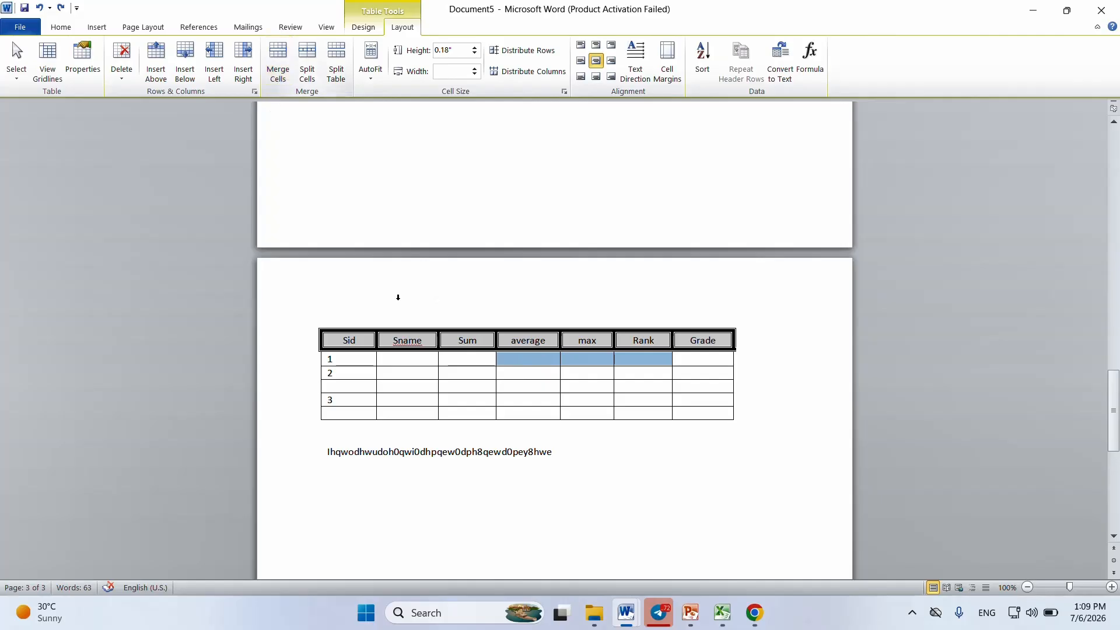
pyautogui.click(525, 385)
pyautogui.moveTo(528, 358); pyautogui.dragTo(654, 363)
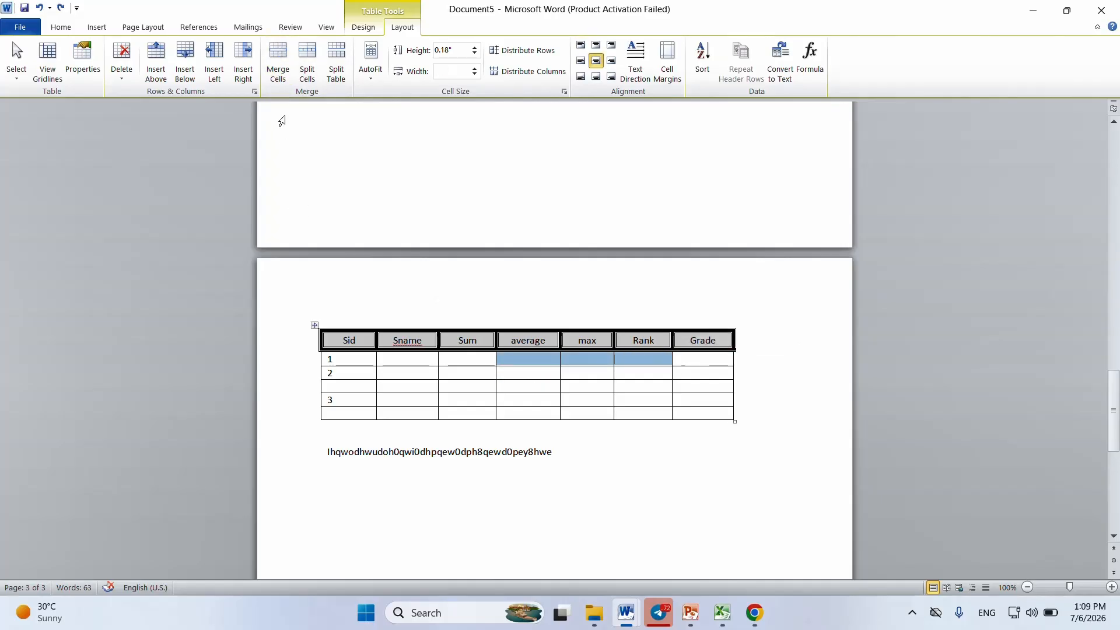
pyautogui.click(279, 76)
pyautogui.click(606, 365)
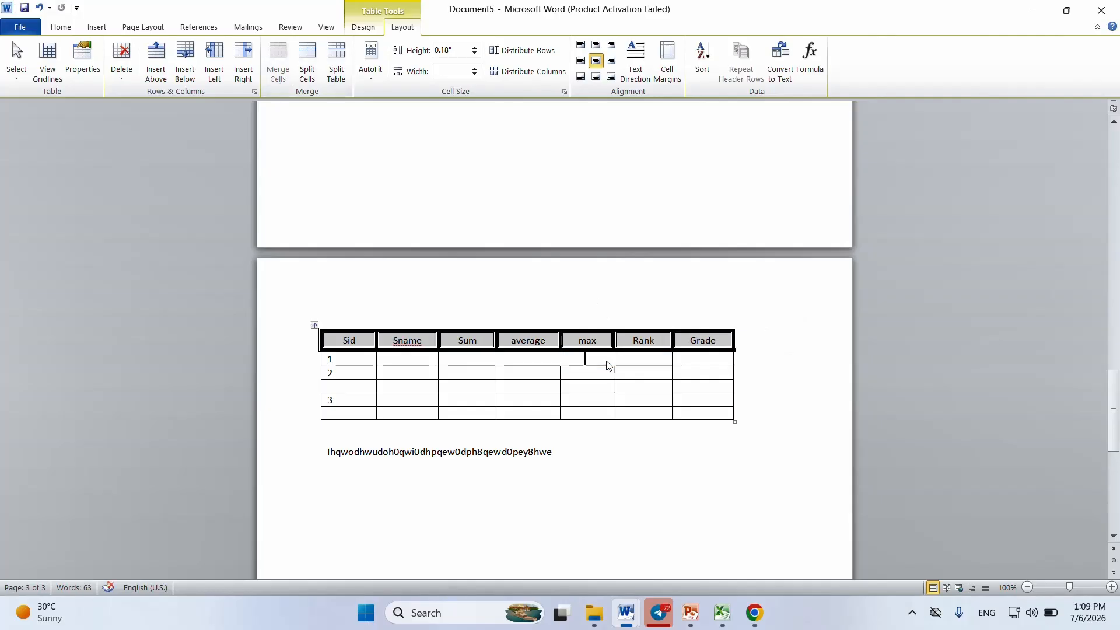
pyautogui.hotkey('ctrl', 'z')
# Step: Merge the average, max and Rank cells across the rows numbered 1 and 2 into one cell, and undo the merge
pyautogui.click(603, 372)
pyautogui.moveTo(527, 358); pyautogui.dragTo(646, 369)
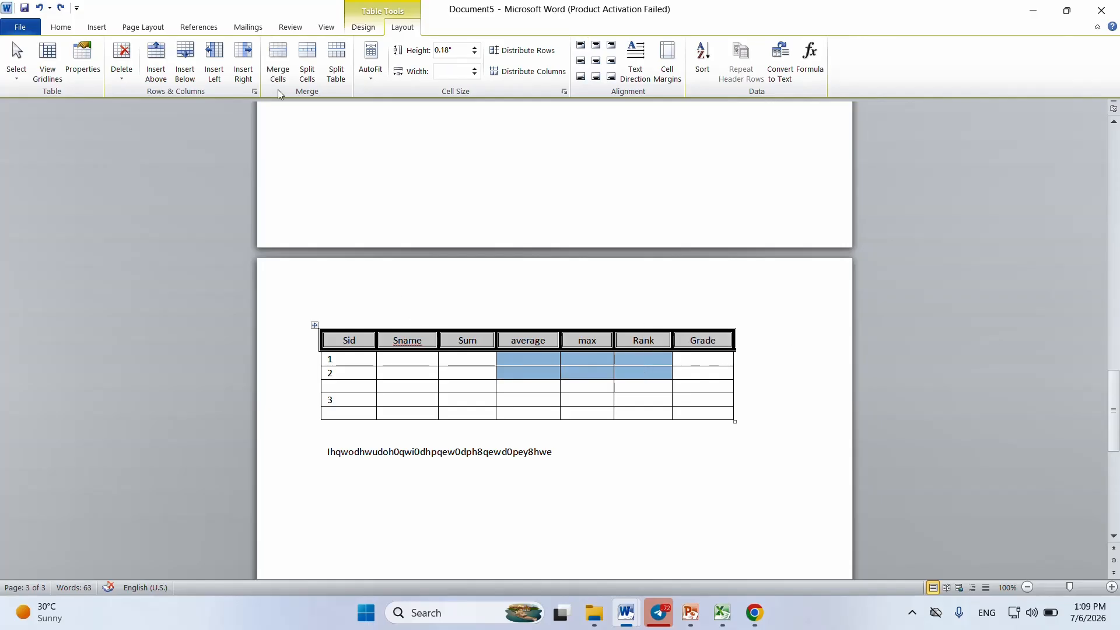
pyautogui.click(272, 72)
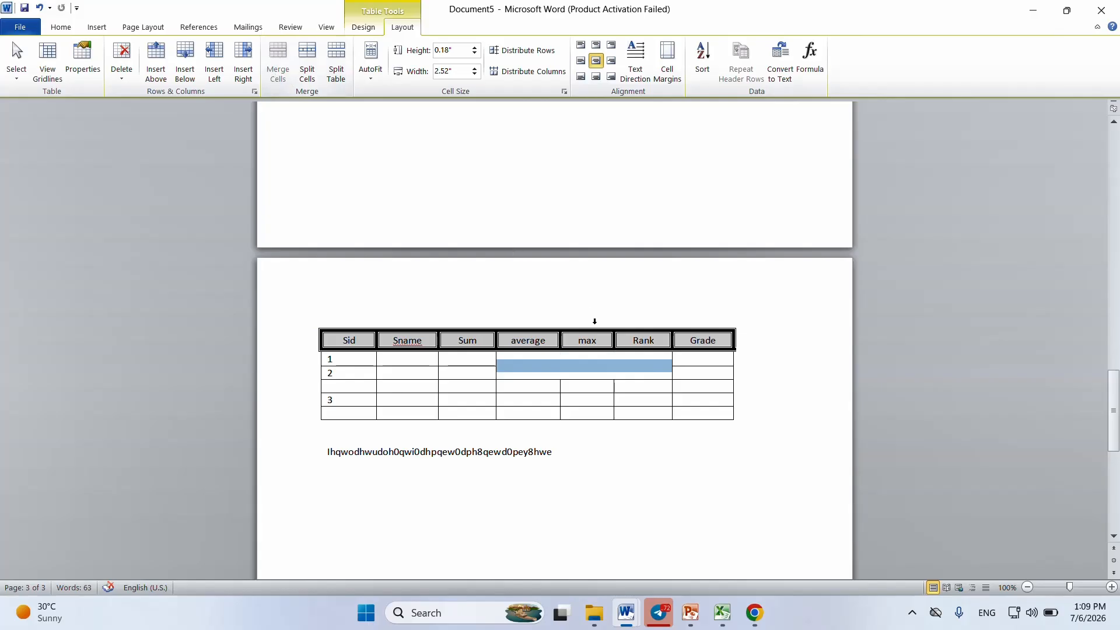
pyautogui.click(581, 373)
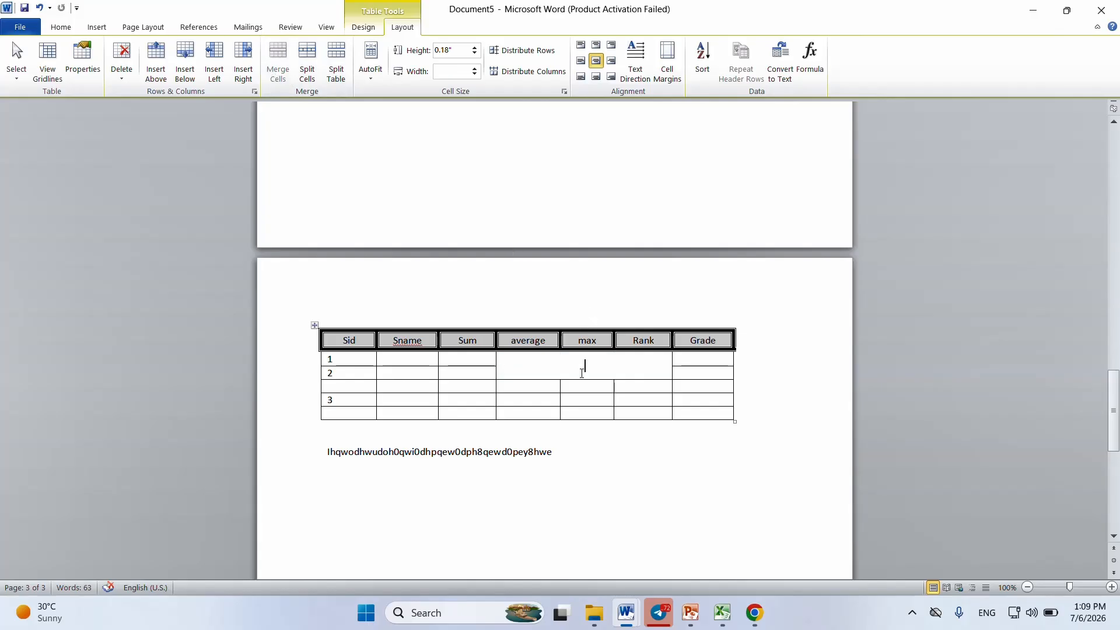
pyautogui.hotkey('ctrl', 'z')
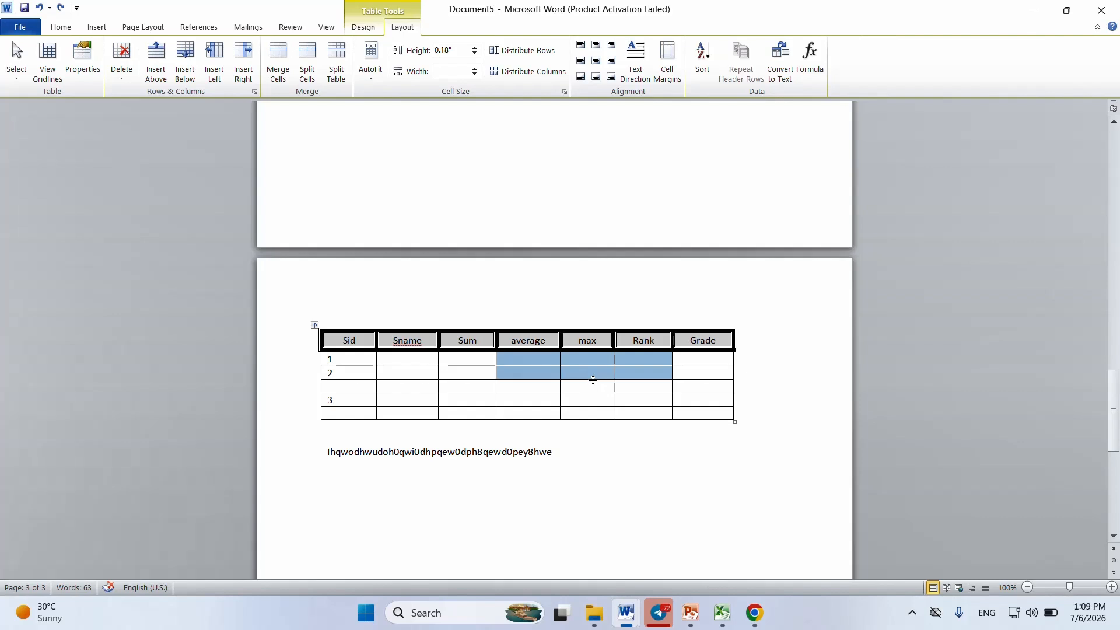
pyautogui.click(638, 378)
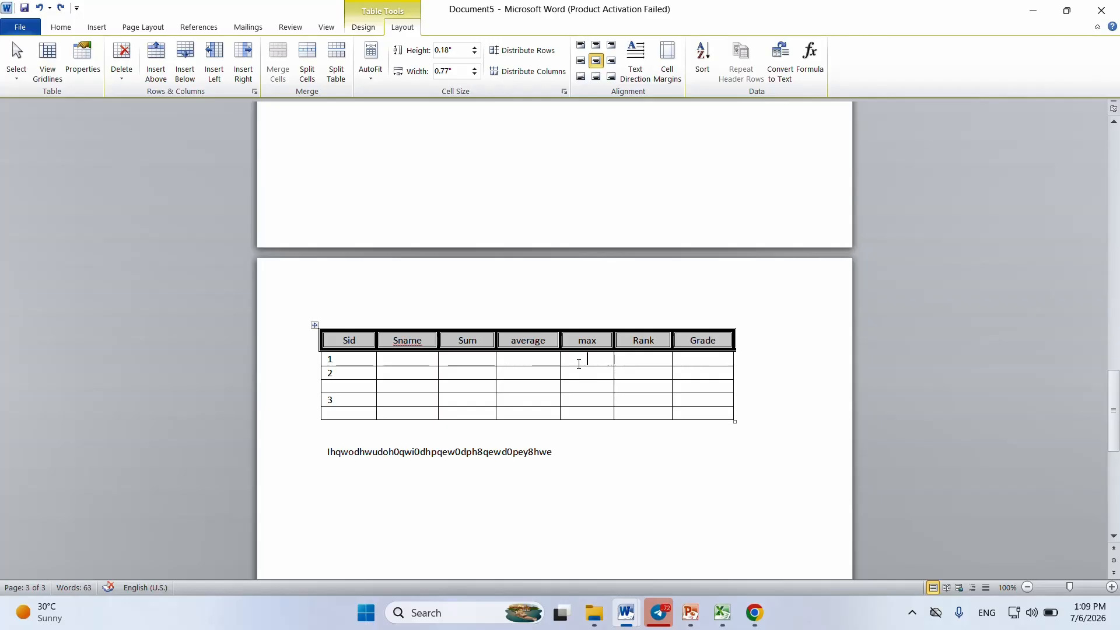
# Step: Merge all the max cells below the header row into one tall cell
pyautogui.moveTo(578, 364); pyautogui.dragTo(583, 415)
pyautogui.click(277, 61)
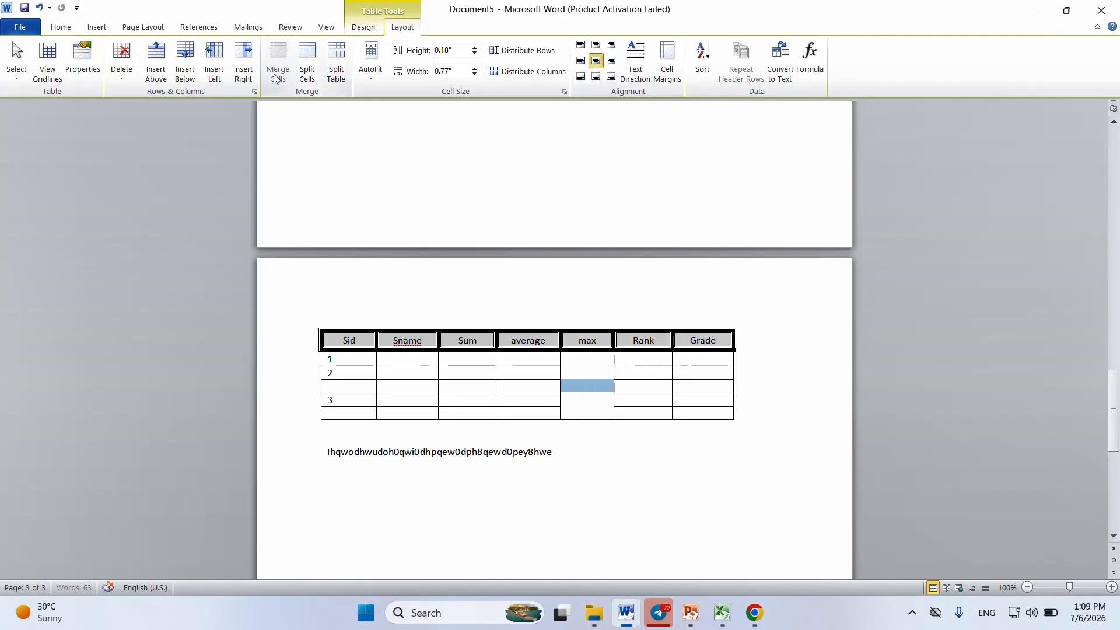
pyautogui.click(639, 386)
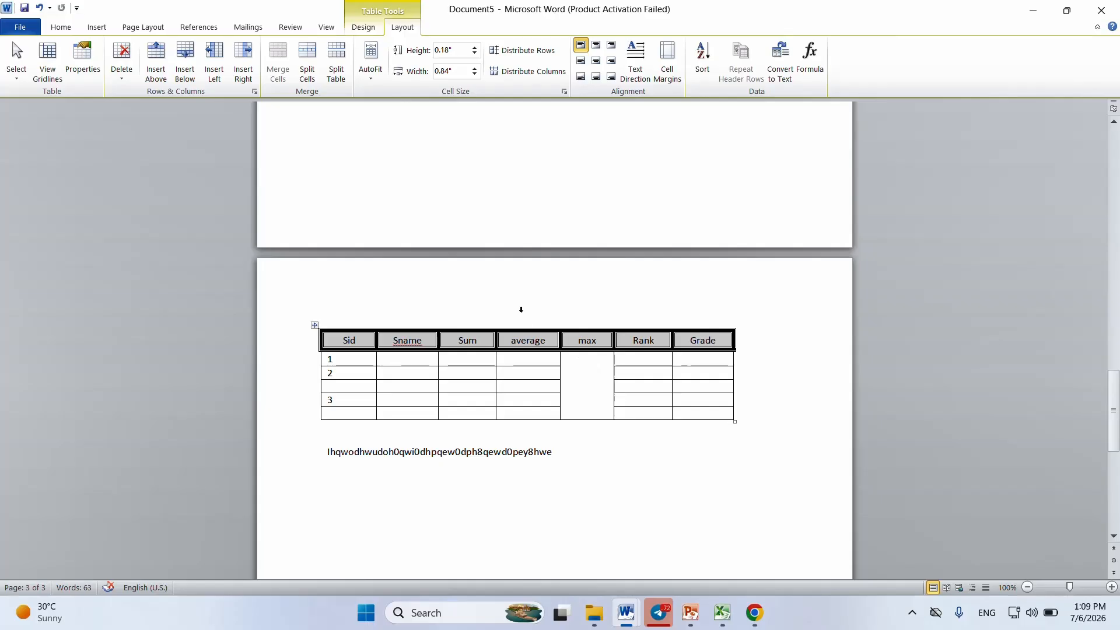
# Step: Redraw the row borders across the merged max cell using Draw Table with a single solid ½ pt line
pyautogui.click(367, 31)
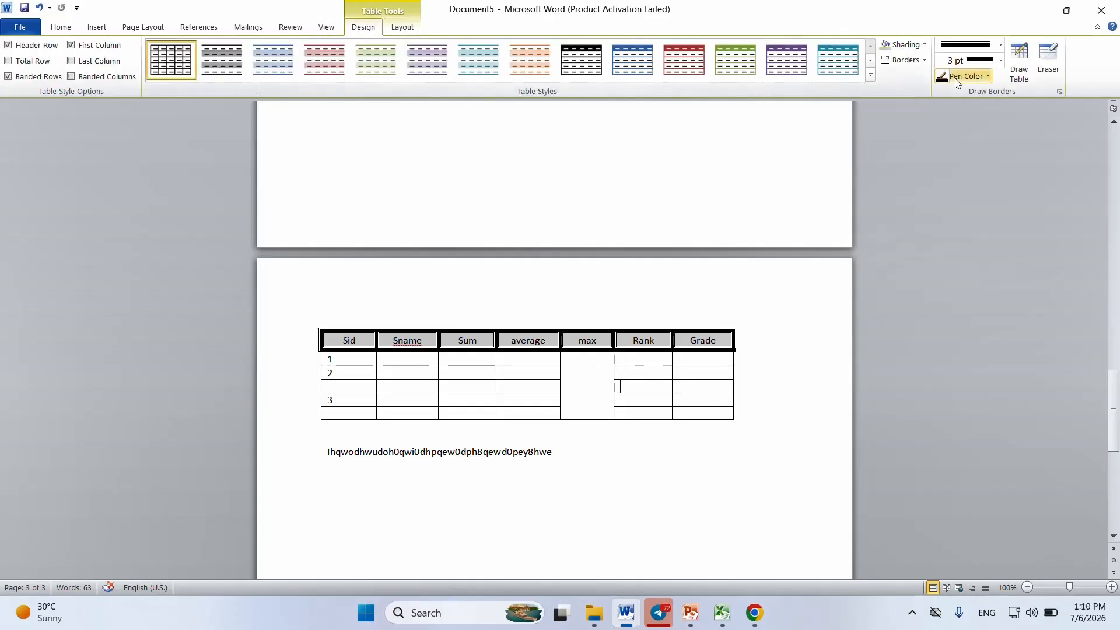
pyautogui.click(1000, 47)
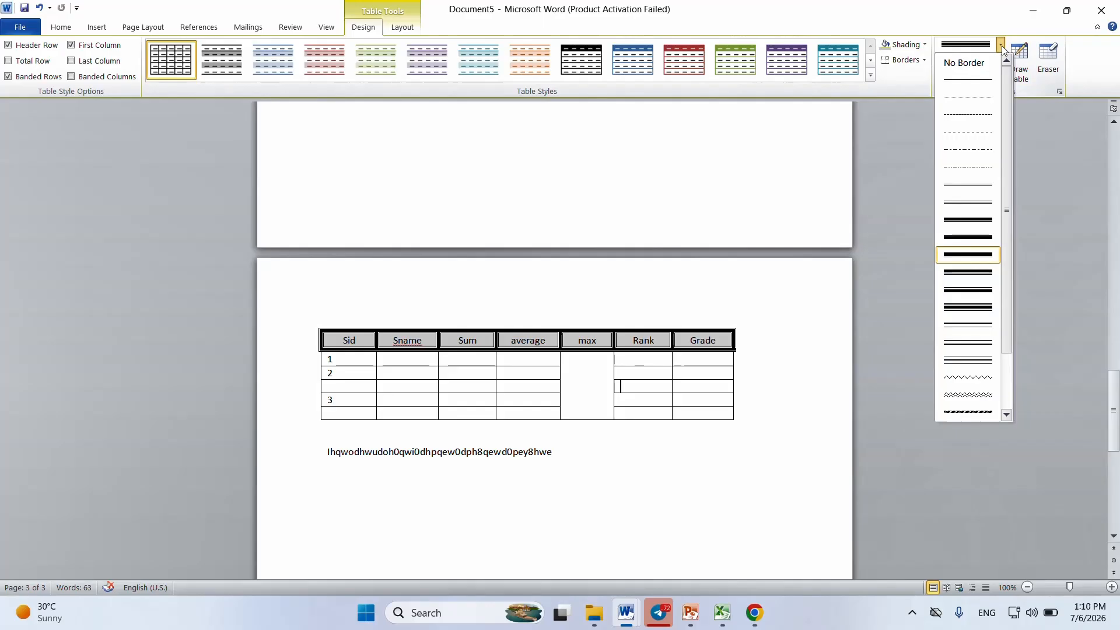
pyautogui.click(981, 79)
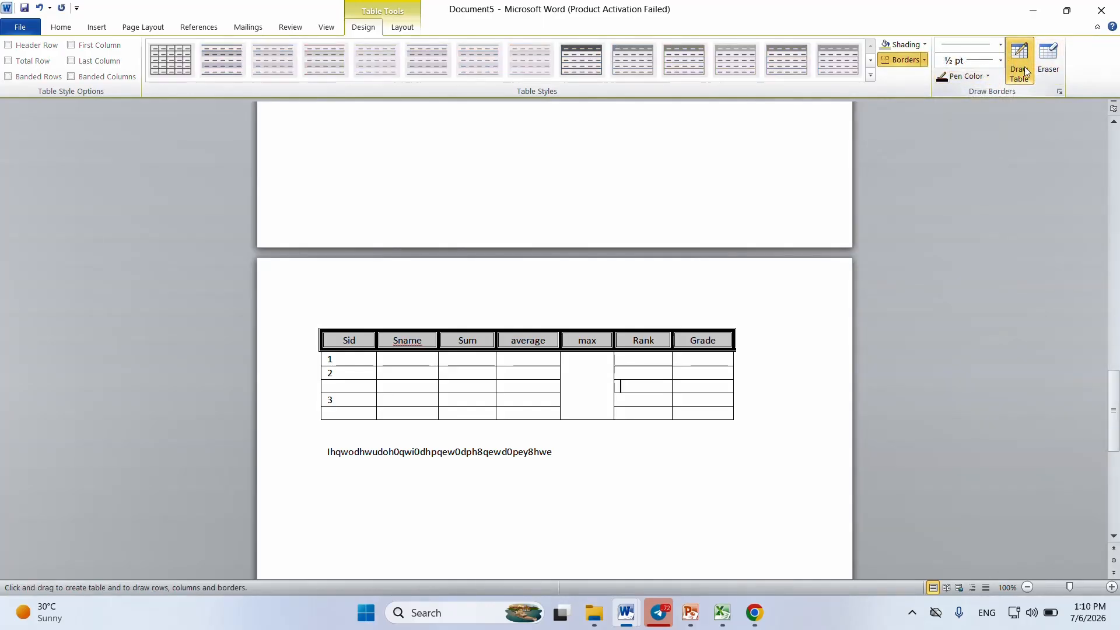
pyautogui.moveTo(563, 356)
pyautogui.mouseDown()
pyautogui.moveTo(606, 359)
pyautogui.moveTo(584, 378)
pyautogui.moveTo(614, 378)
pyautogui.moveTo(565, 393)
pyautogui.moveTo(611, 387)
pyautogui.moveTo(577, 400)
pyautogui.moveTo(615, 400)
pyautogui.mouseUp()
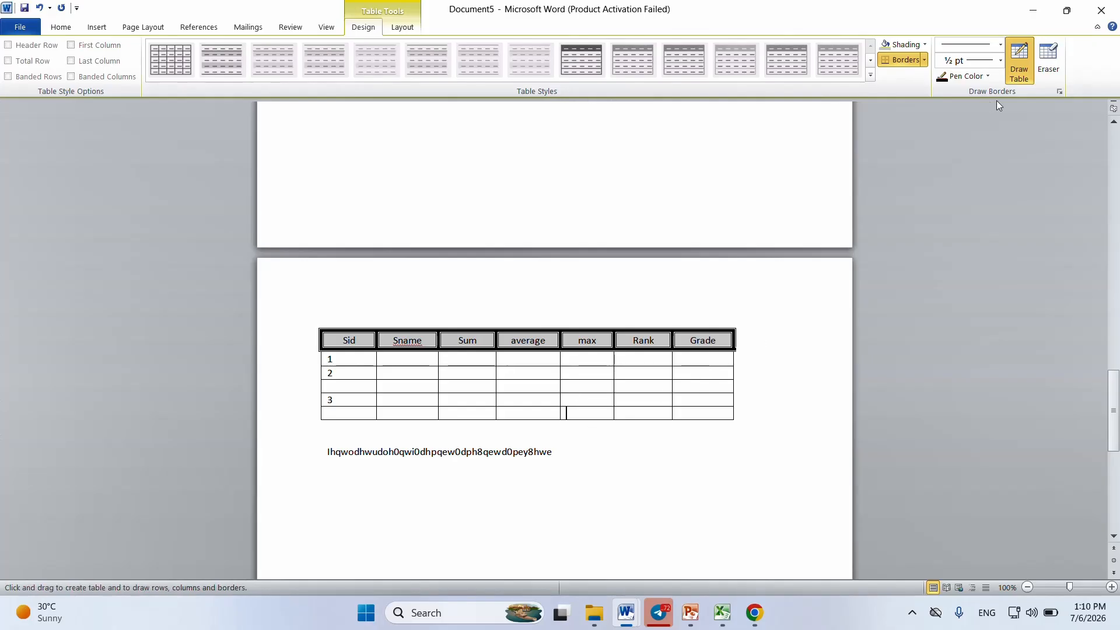
pyautogui.click(1017, 61)
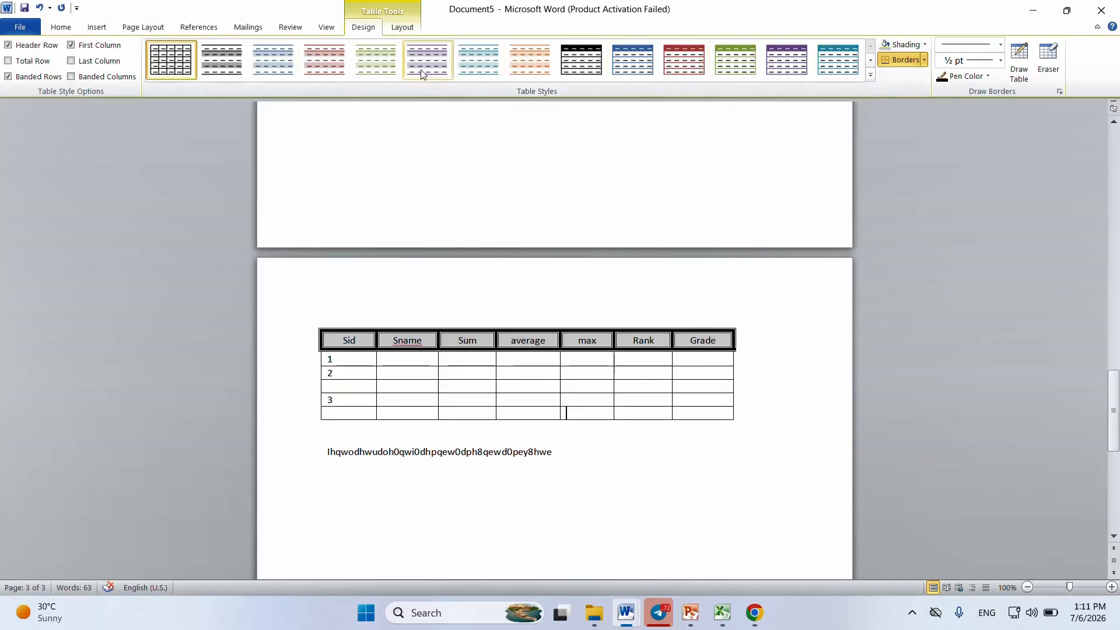
# Step: Add an empty row directly below the row numbered 3 in the results table
pyautogui.click(402, 28)
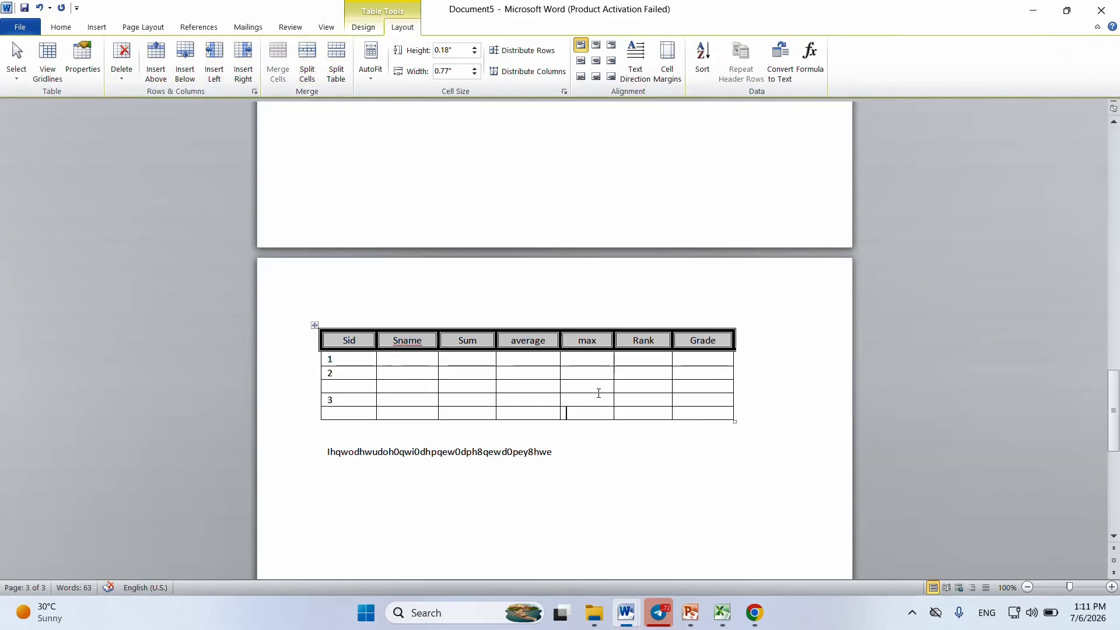
pyautogui.click(750, 400)
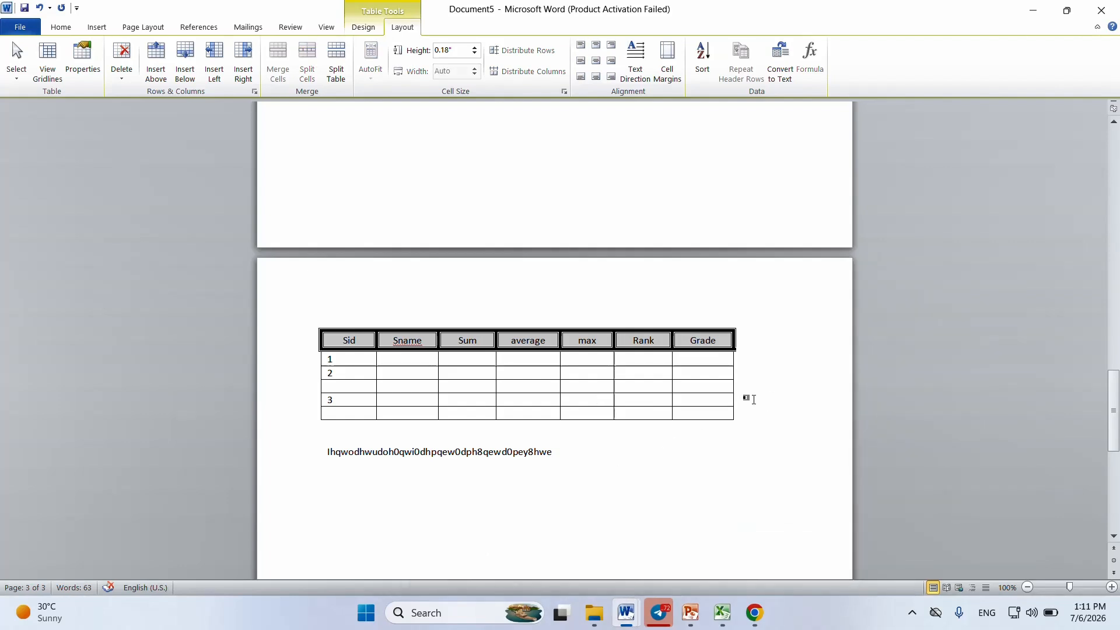
pyautogui.press('Return')
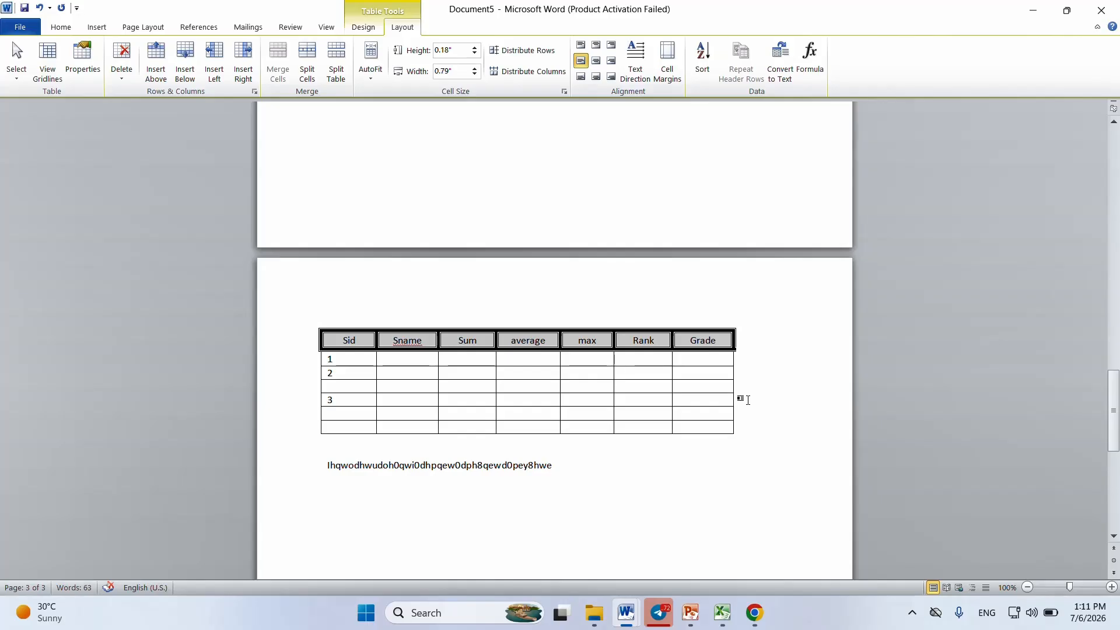
pyautogui.click(746, 411)
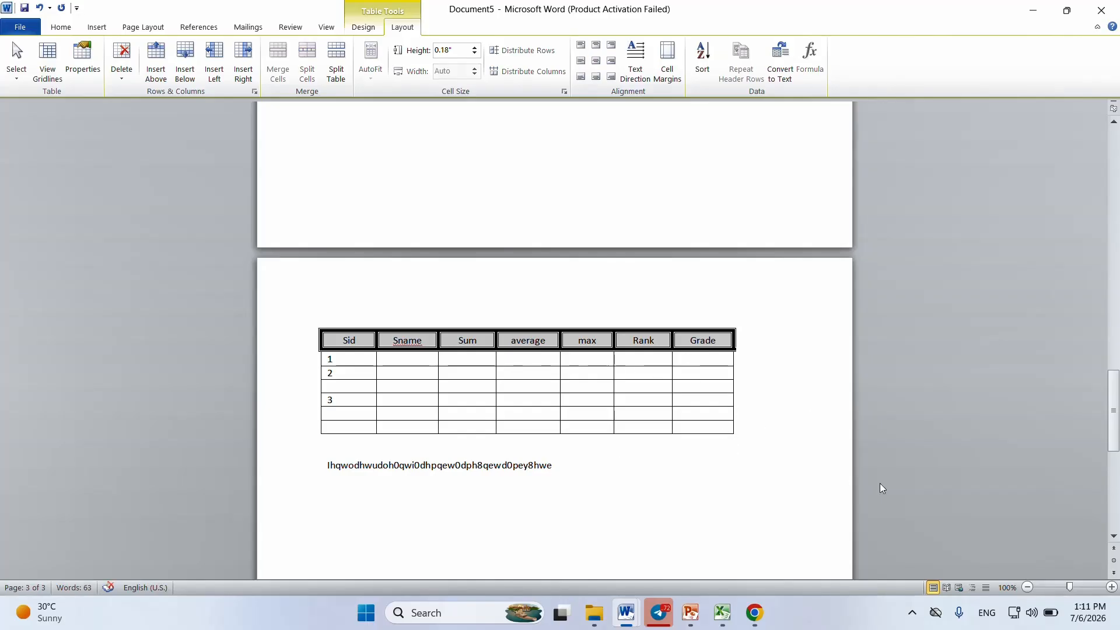
# Step: Switch to the Excel mark workbook and copy Sheet2 cells B2:F12, from the Student Name header through the Biology scores
pyautogui.moveTo(1115, 404); pyautogui.dragTo(1076, 469)
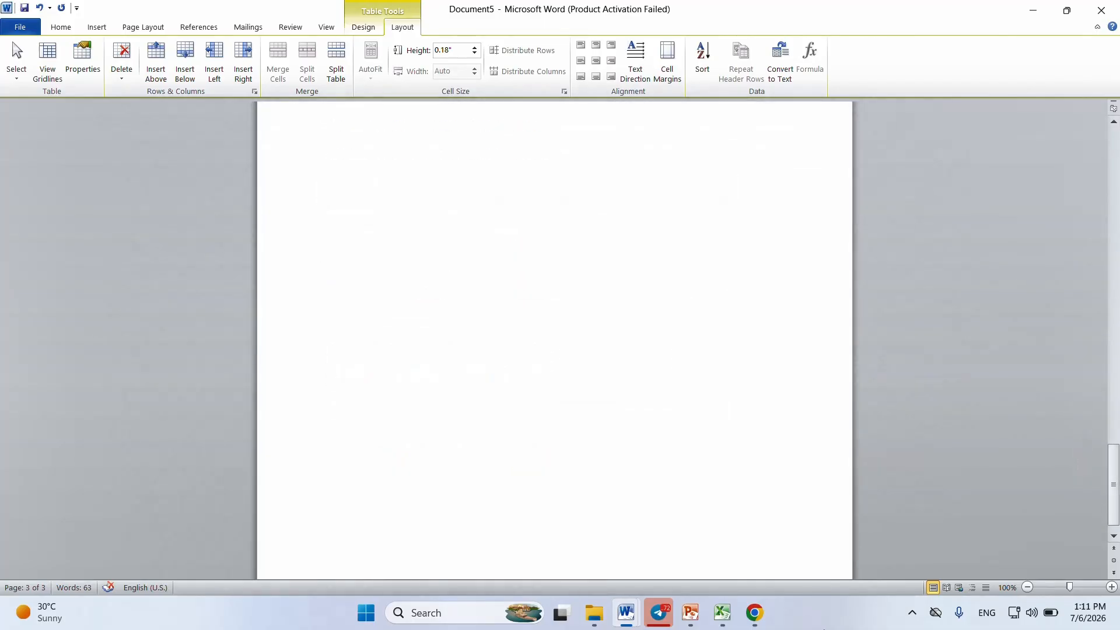
pyautogui.click(722, 617)
pyautogui.click(493, 446)
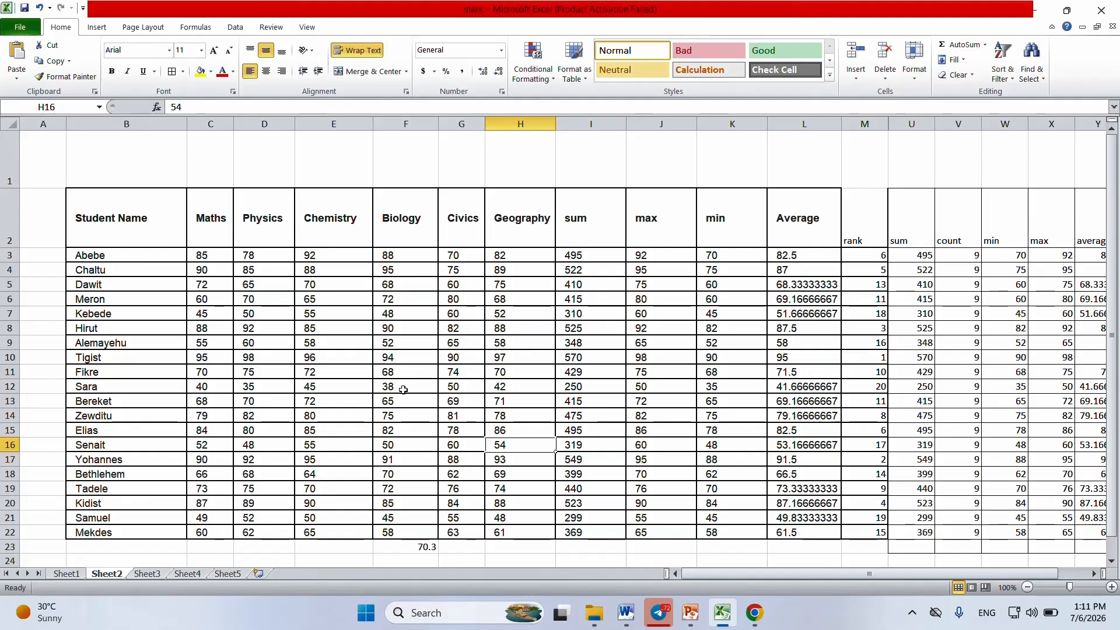
pyautogui.moveTo(403, 390); pyautogui.dragTo(90, 231)
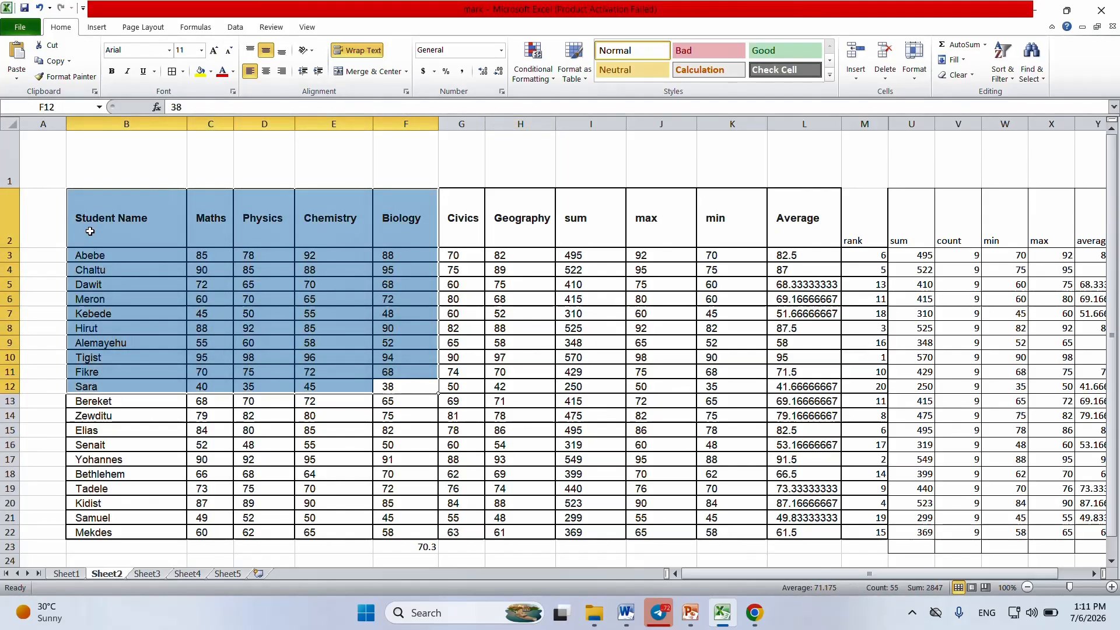
pyautogui.hotkey('ctrl', 'c')
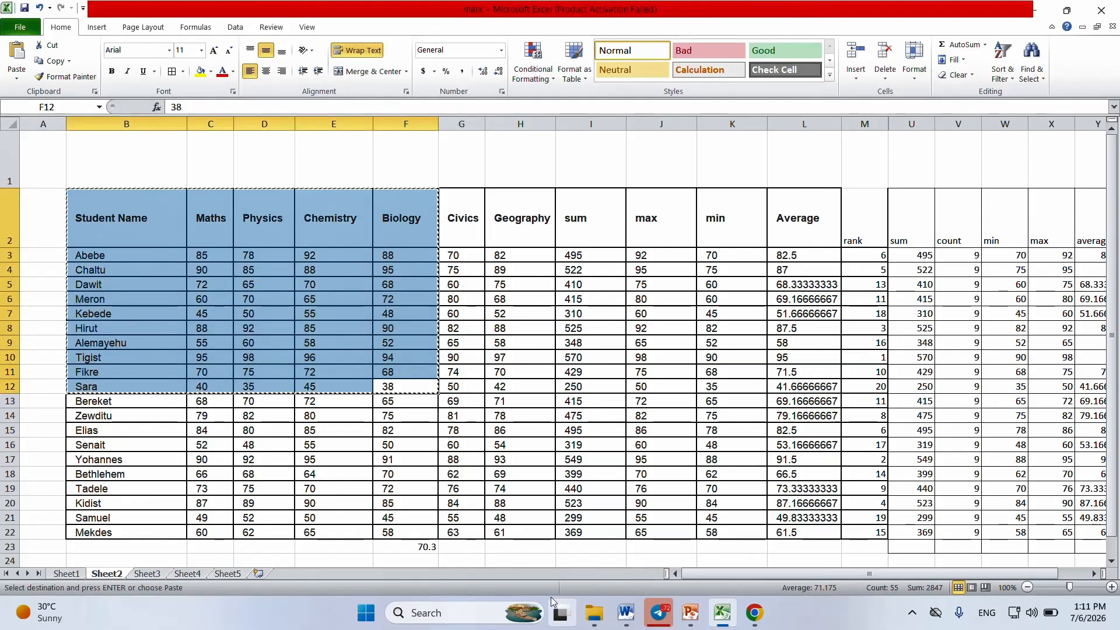
# Step: Return to Document5 in Word and paste the copied marks on a new line below the text under the results table
pyautogui.click(626, 613)
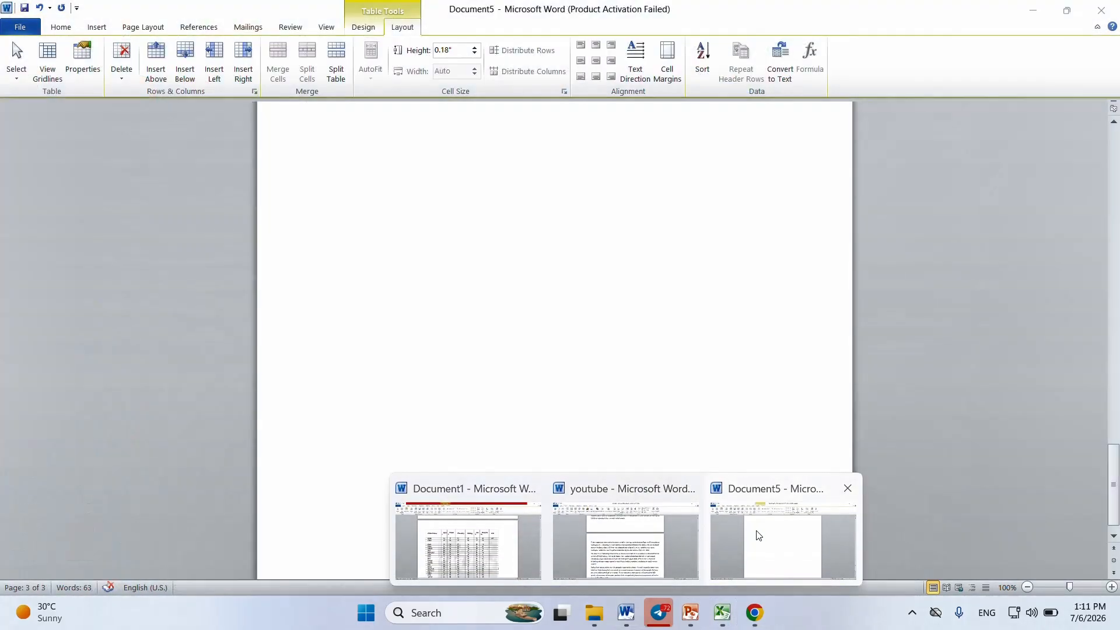
pyautogui.click(757, 532)
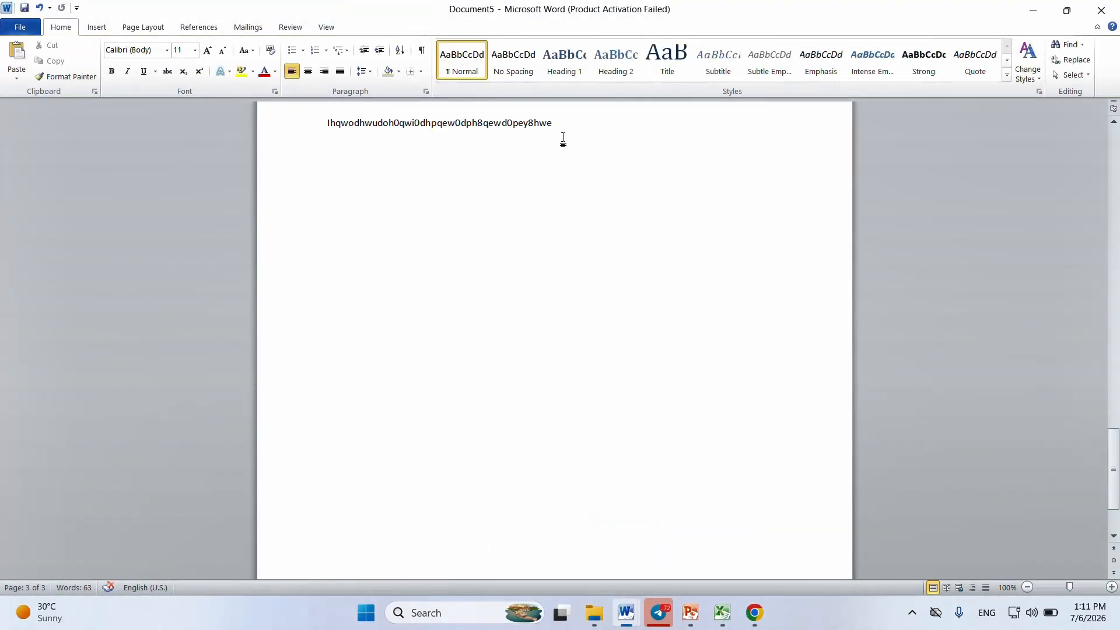
pyautogui.press('Return')
pyautogui.press('Return')
pyautogui.hotkey('ctrl', 'v')
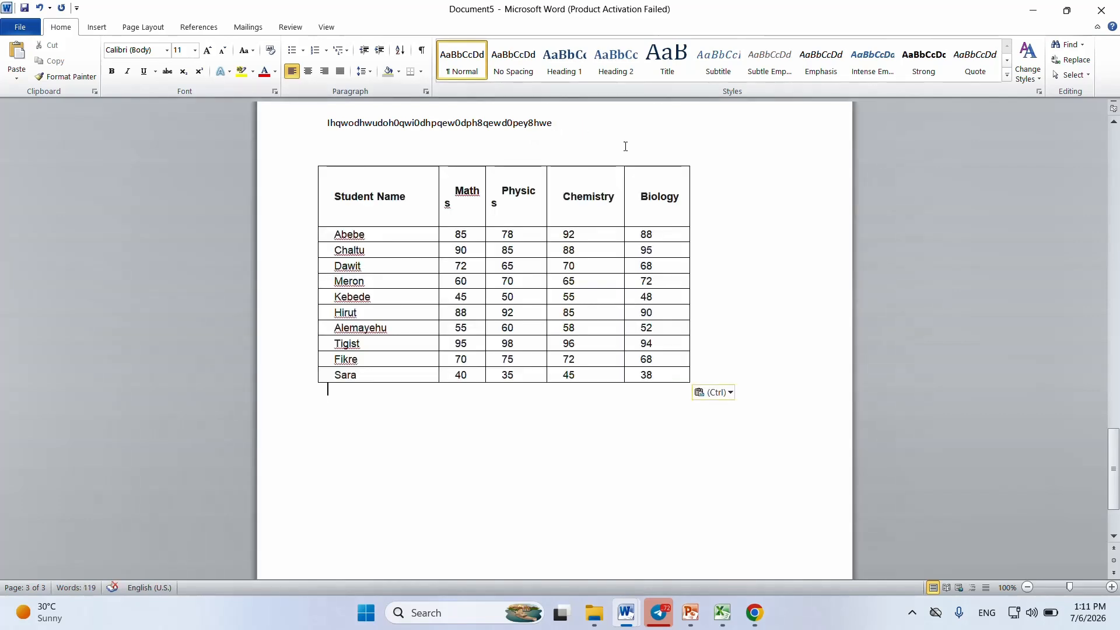
# Step: Insert an empty row below the first student's row in the pasted marks table
pyautogui.click(564, 313)
pyautogui.click(652, 358)
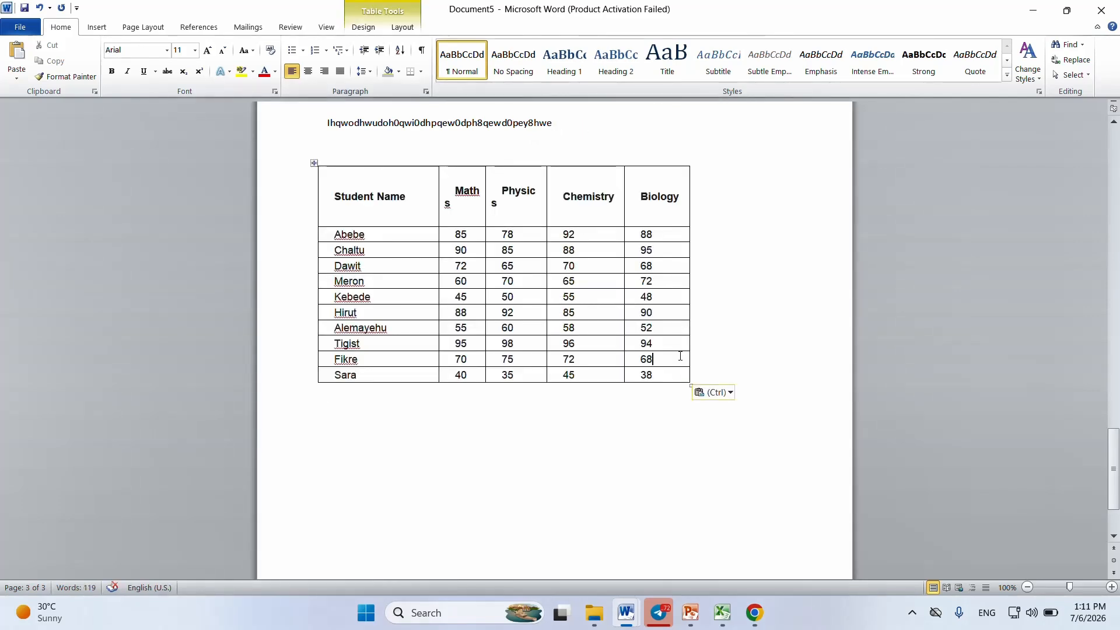
pyautogui.click(695, 236)
pyautogui.press('Return')
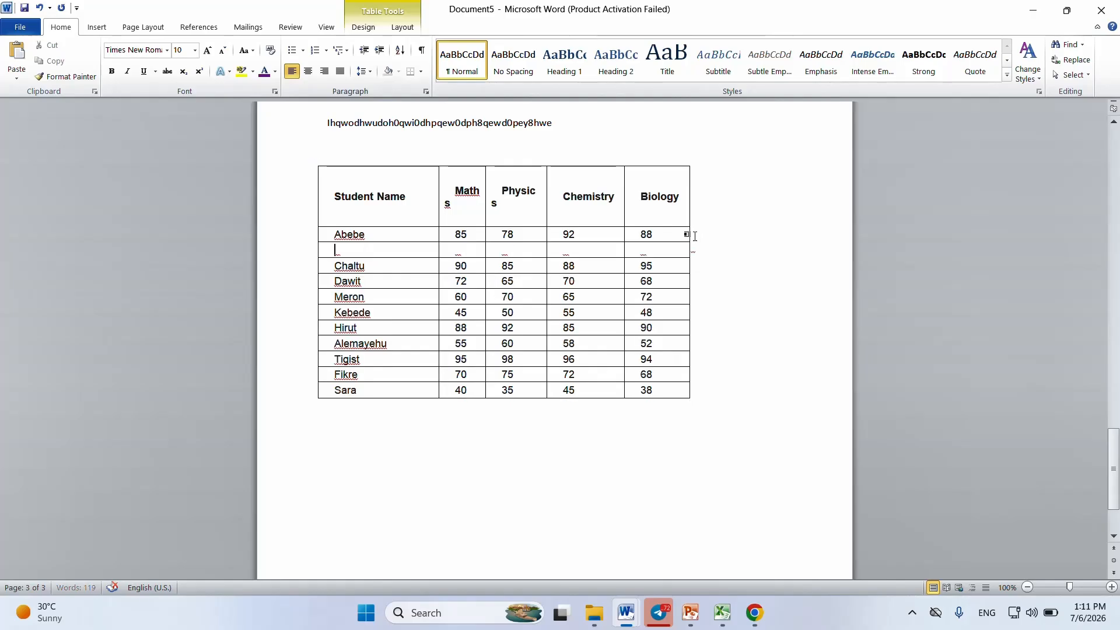
# Step: Insert a column to the right of Physics in the pasted marks table, and undo the insertion
pyautogui.click(512, 171)
pyautogui.rightClick(512, 170)
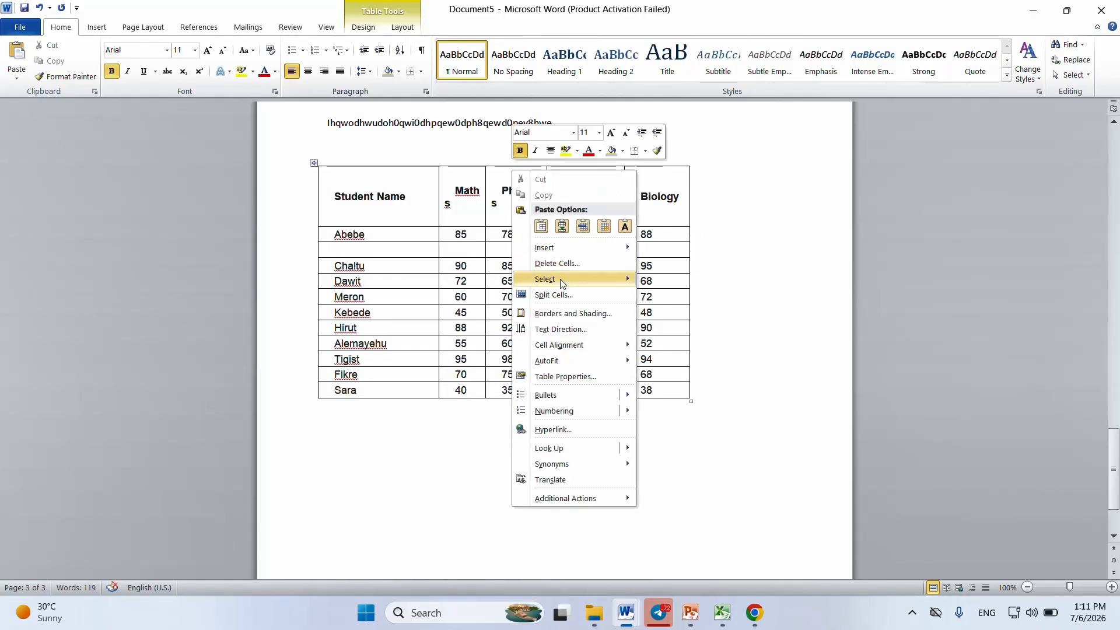
pyautogui.moveTo(583, 248)
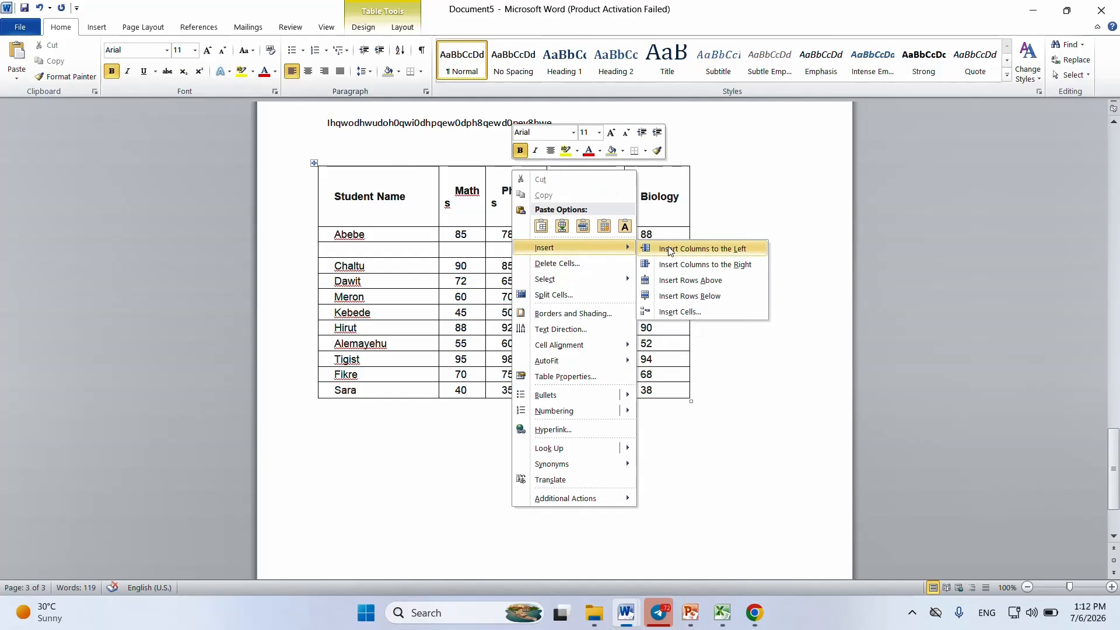
pyautogui.click(726, 266)
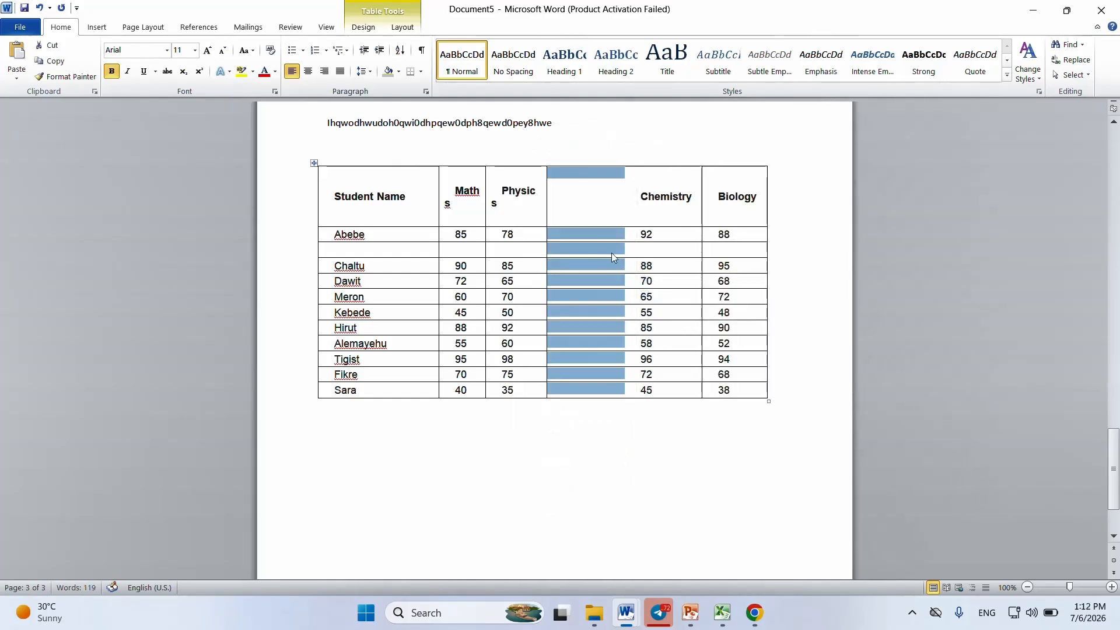
pyautogui.click(564, 247)
pyautogui.click(628, 202)
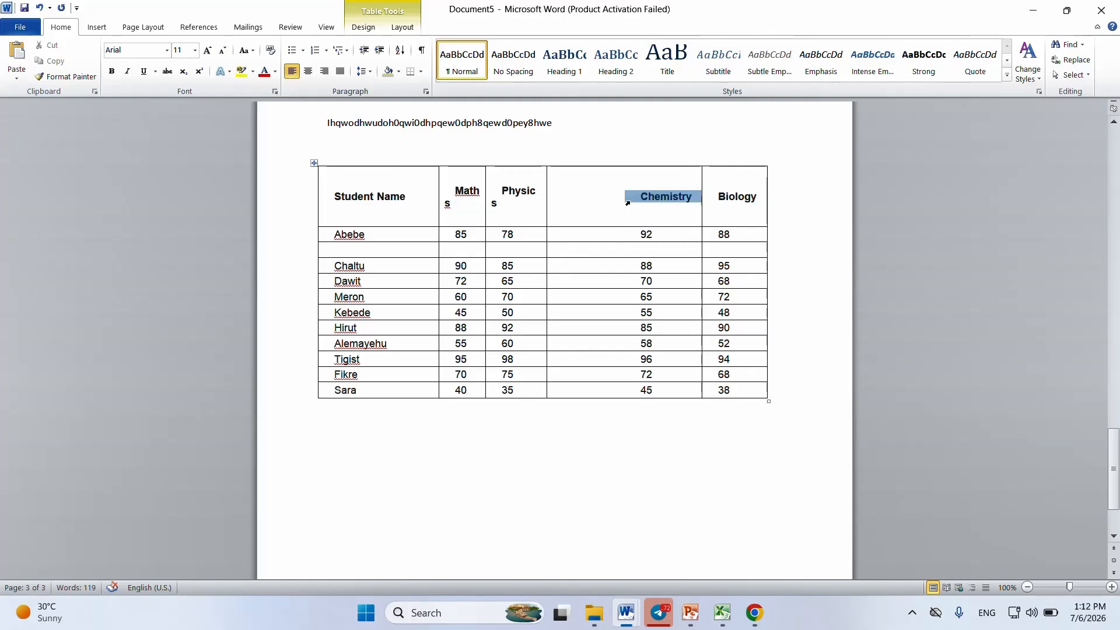
pyautogui.click(679, 287)
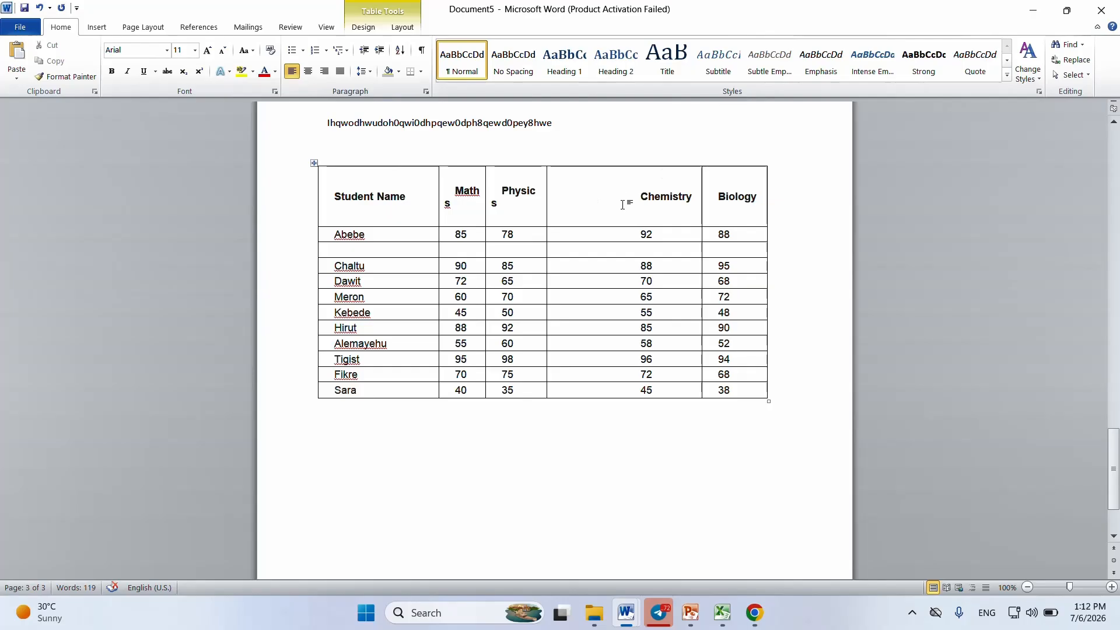
pyautogui.hotkey('ctrl', 'z')
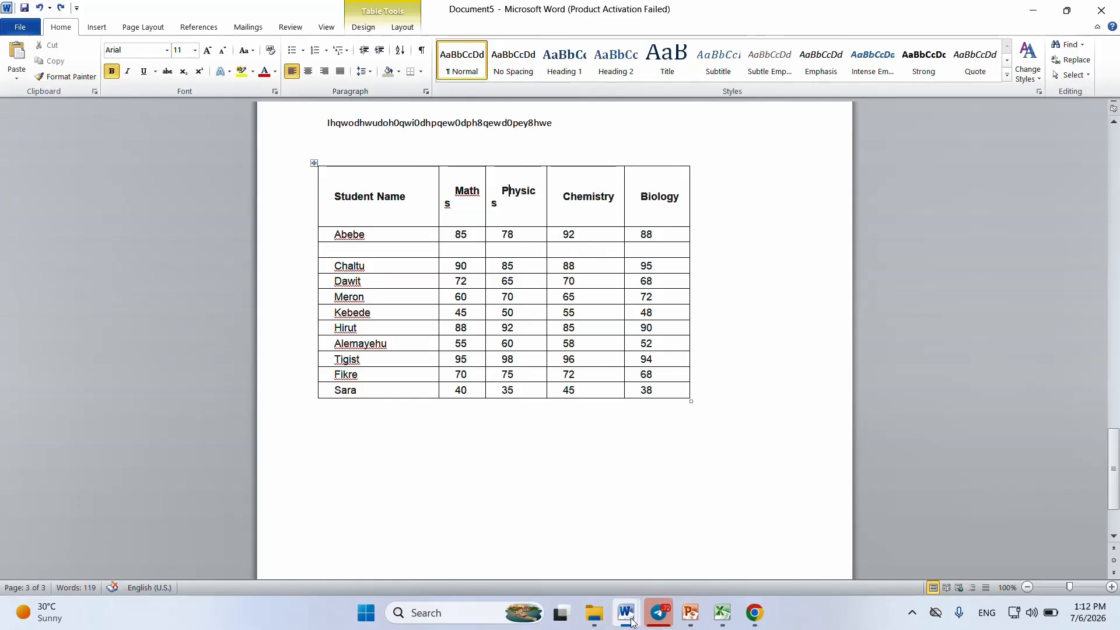
# Step: Switch to Document1 and clear the sum value in the first student's row
pyautogui.moveTo(625, 612)
pyautogui.moveTo(638, 557)
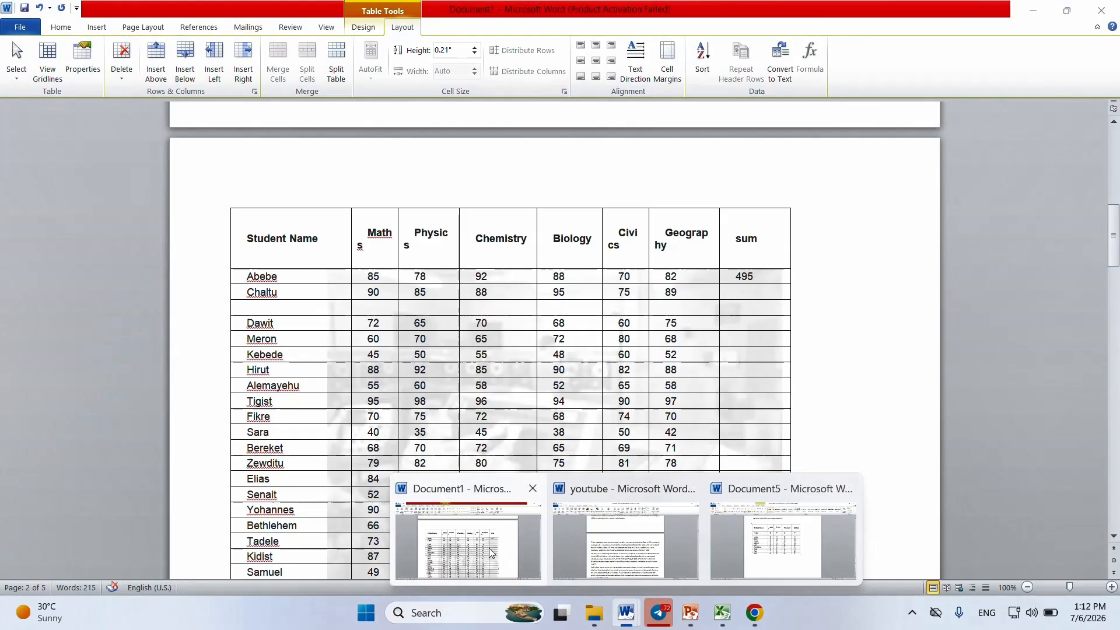
pyautogui.click(490, 553)
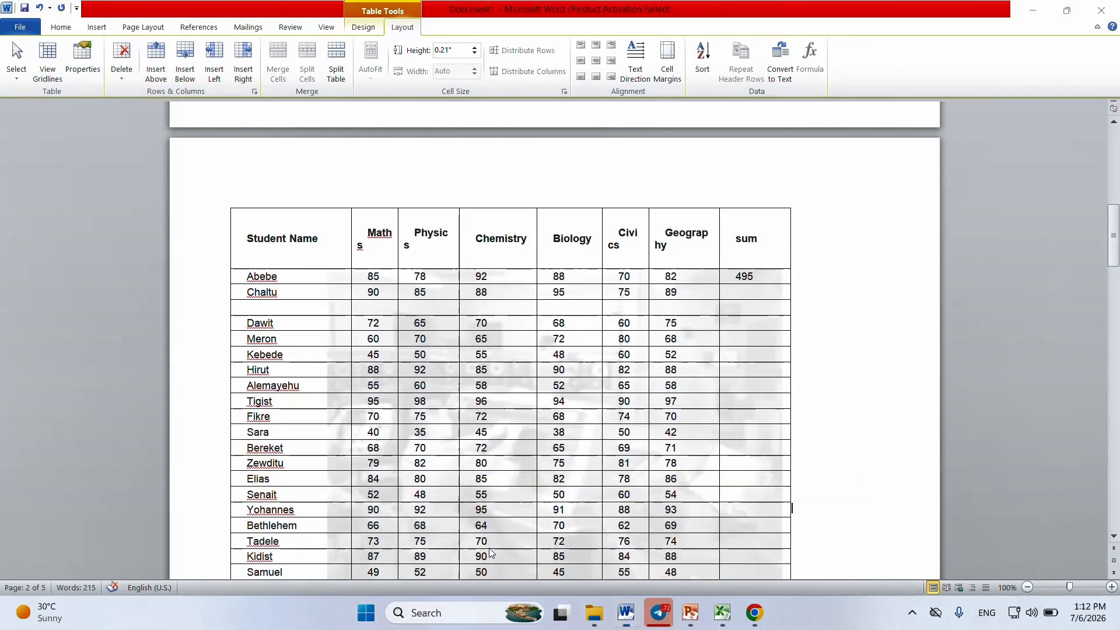
pyautogui.doubleClick(762, 281)
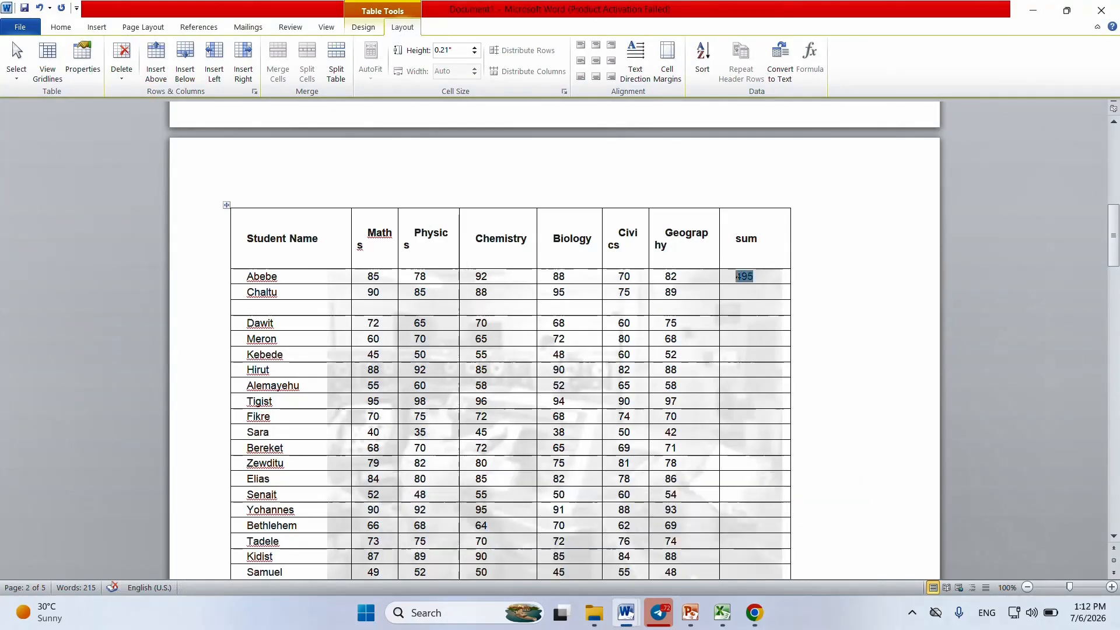
pyautogui.press('Delete')
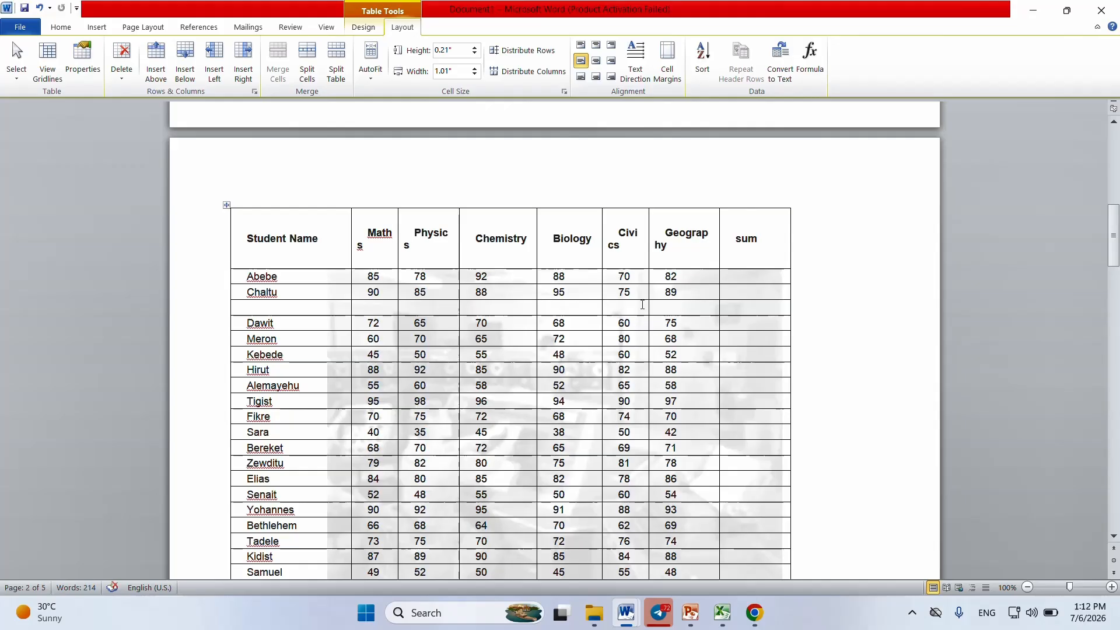
# Step: Delete the empty row below the second student's row in the marks table
pyautogui.click(221, 309)
pyautogui.rightClick(225, 307)
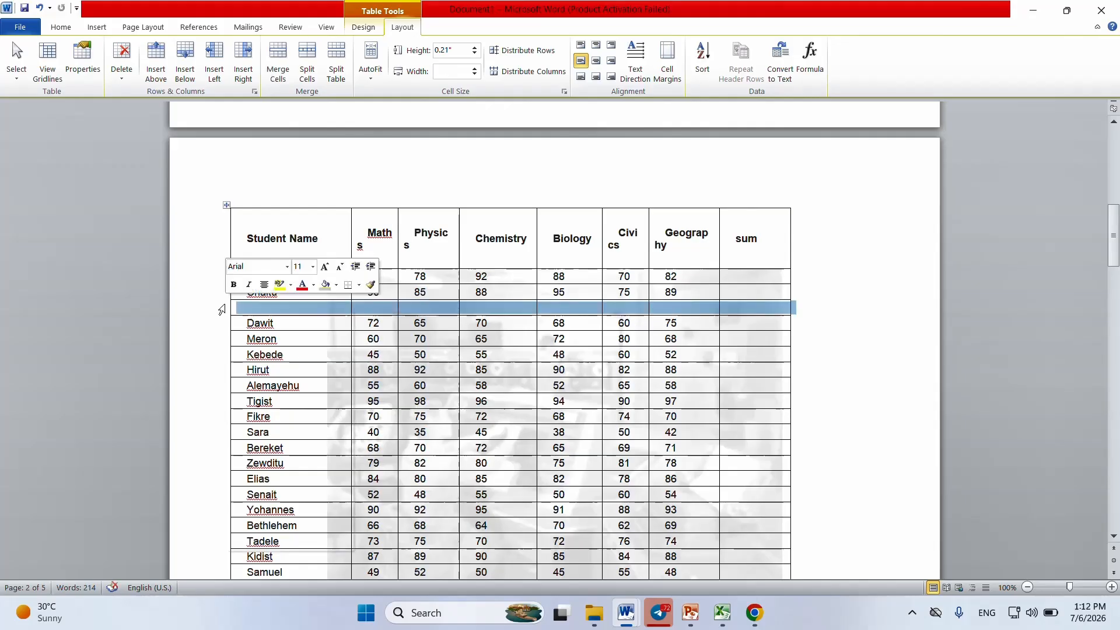
pyautogui.click(290, 401)
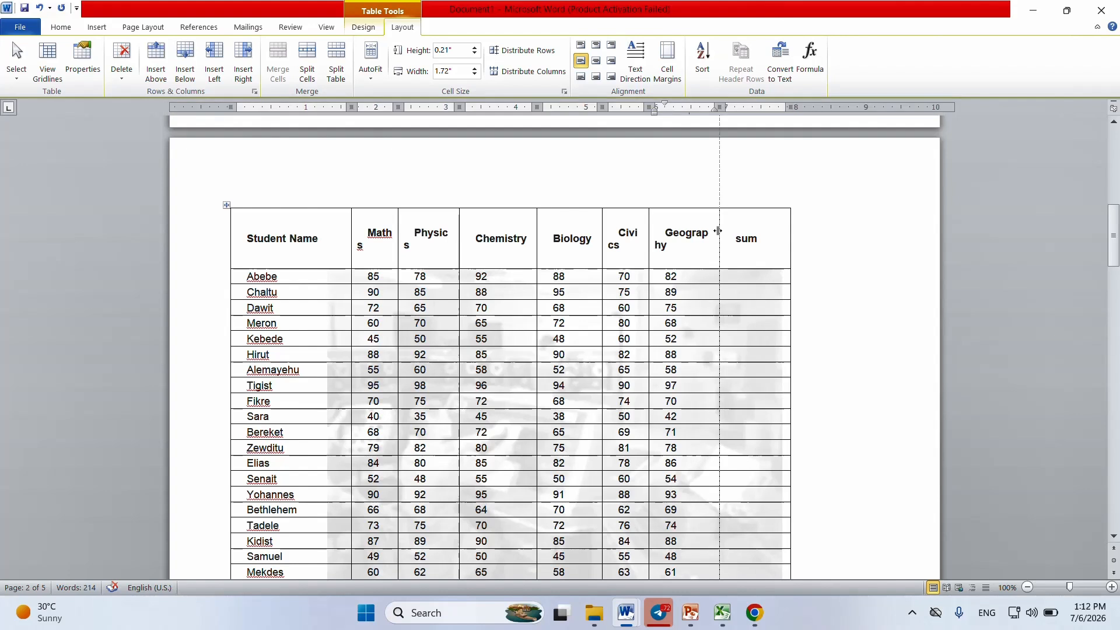
# Step: Widen the Geography, Civics, Physics and Maths columns of the marks table to fit their headings on one line
pyautogui.doubleClick(717, 231)
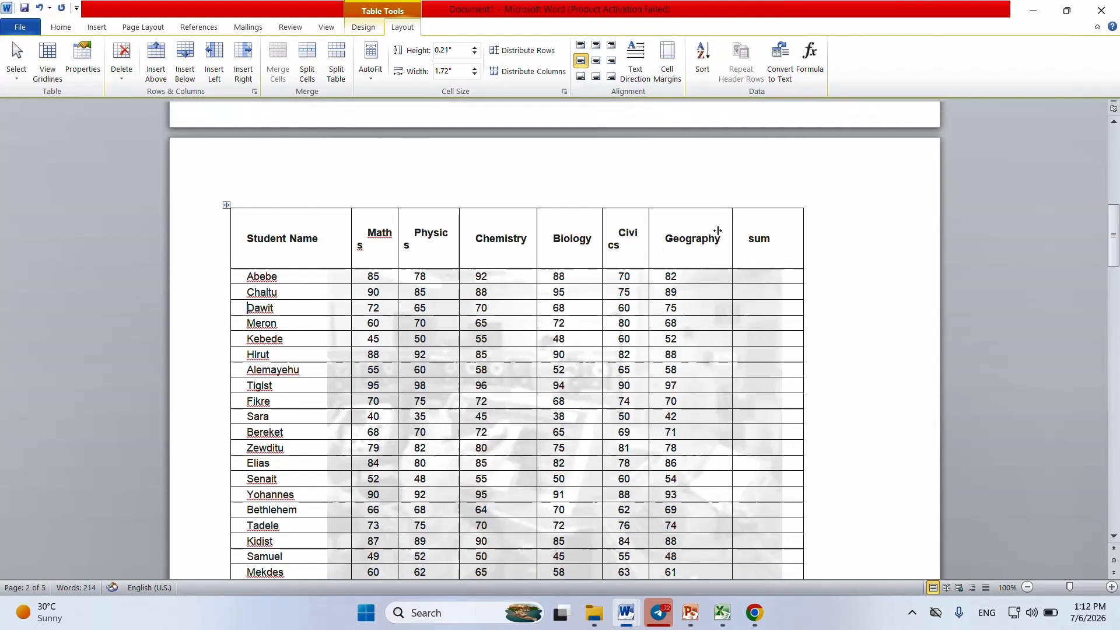
pyautogui.doubleClick(648, 238)
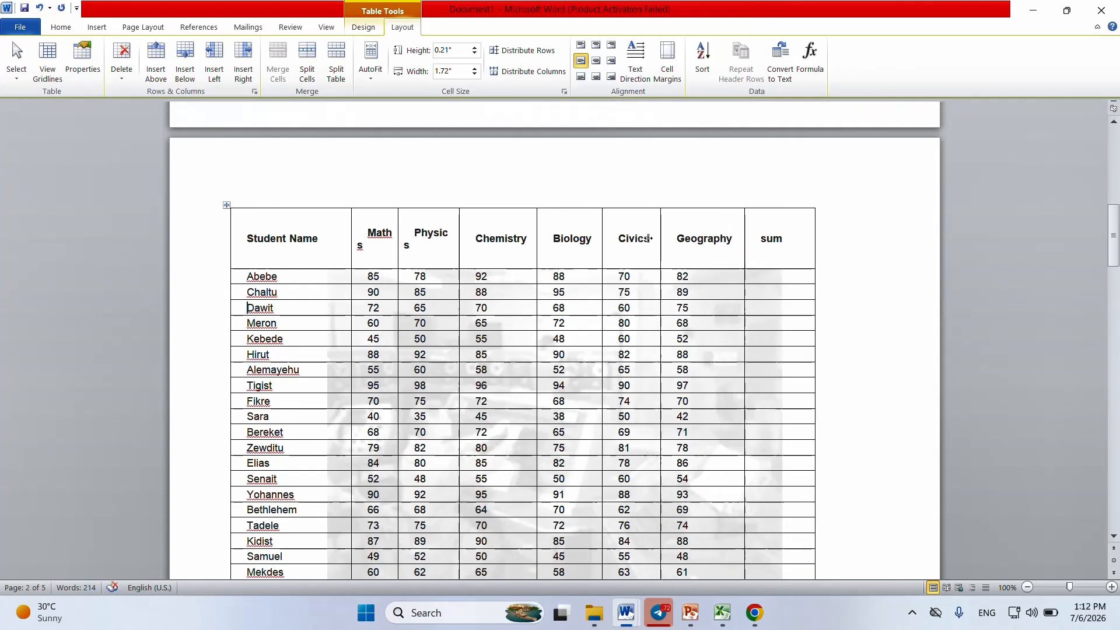
pyautogui.doubleClick(459, 245)
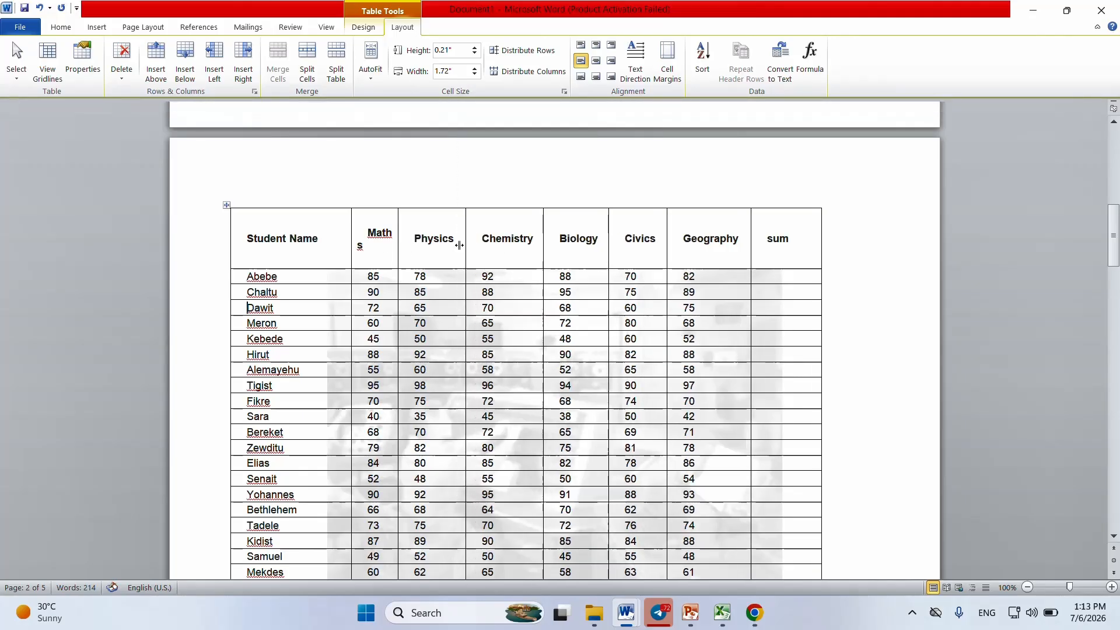
pyautogui.doubleClick(397, 244)
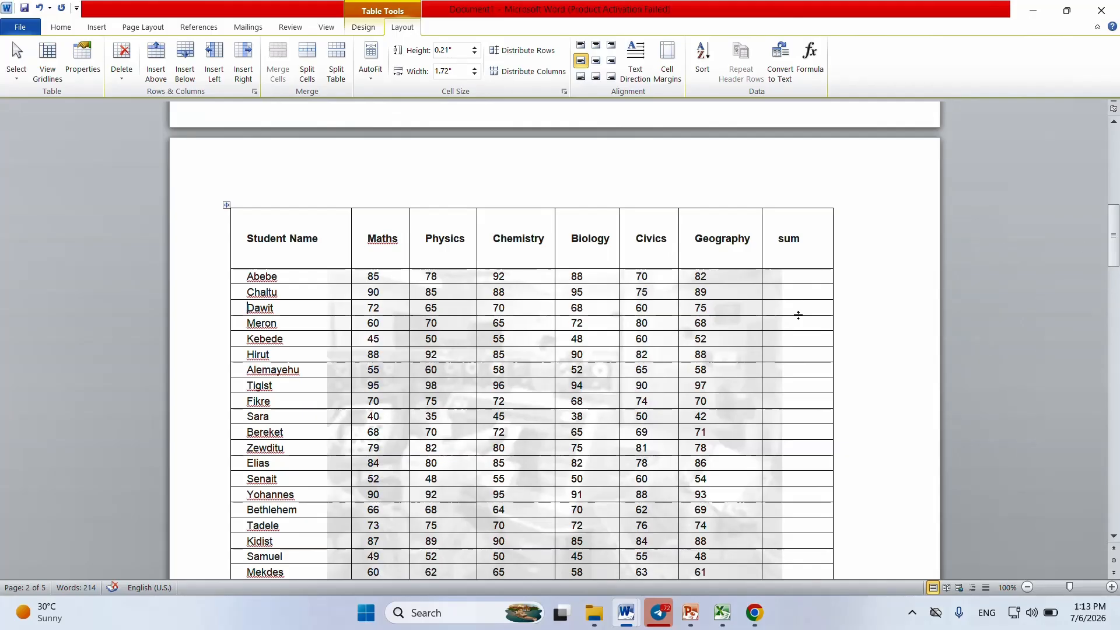
pyautogui.moveTo(1114, 239)
pyautogui.mouseDown()
pyautogui.moveTo(1115, 284)
pyautogui.moveTo(1101, 239)
pyautogui.mouseUp()
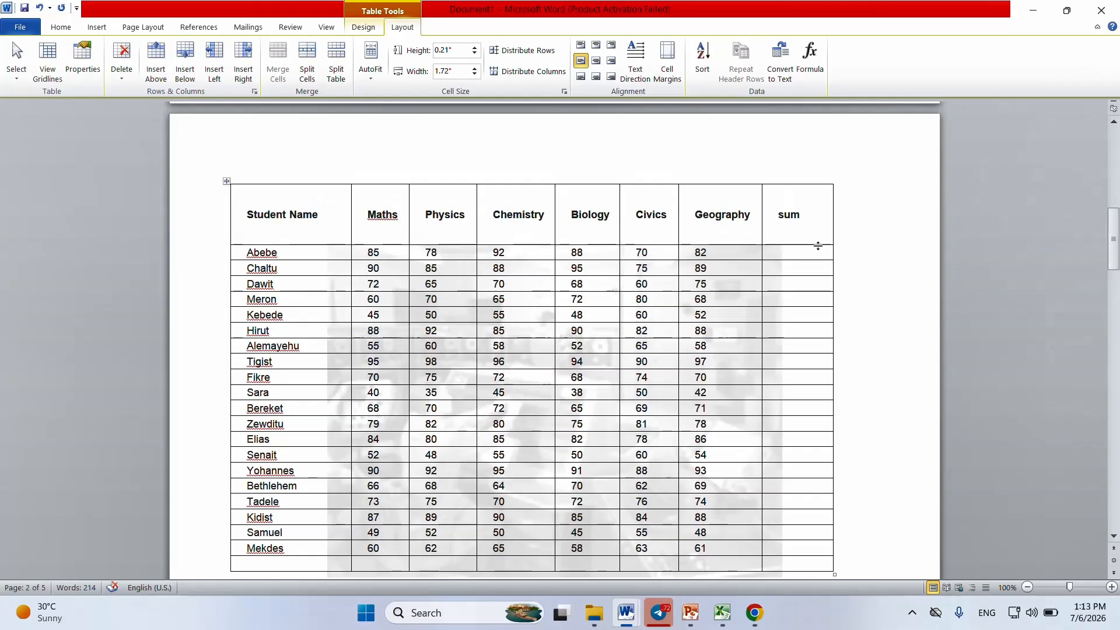
pyautogui.click(799, 252)
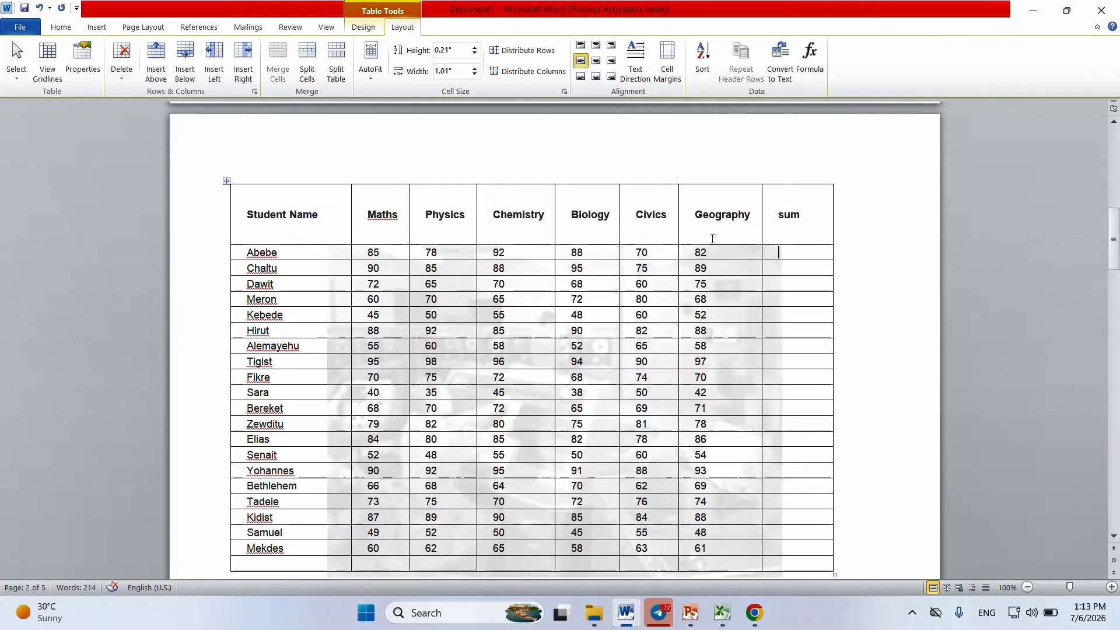
pyautogui.click(363, 27)
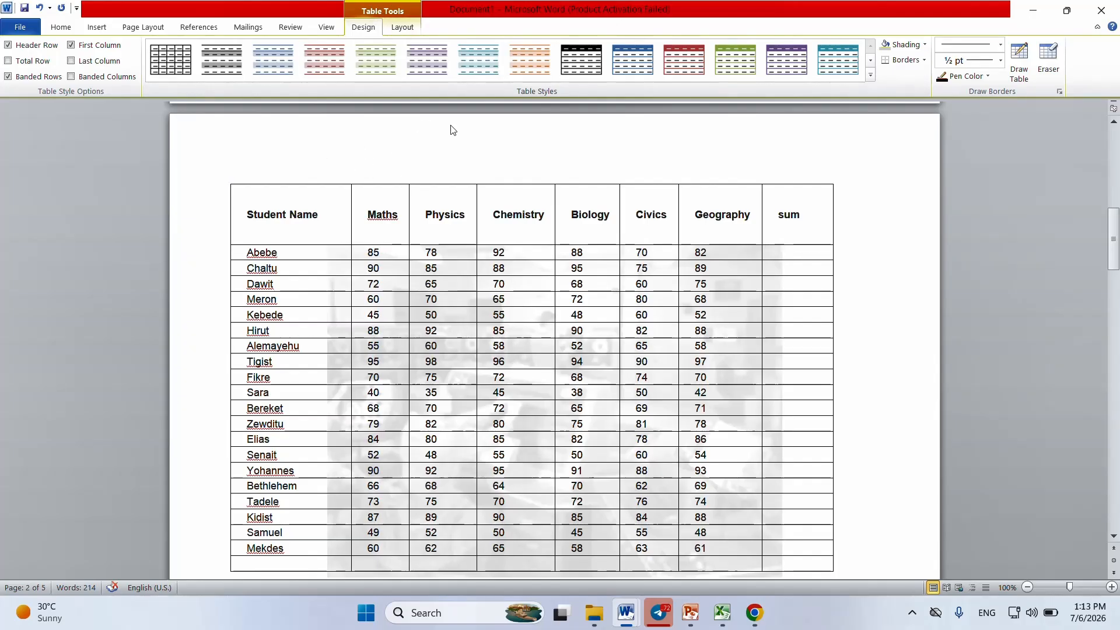
pyautogui.click(903, 297)
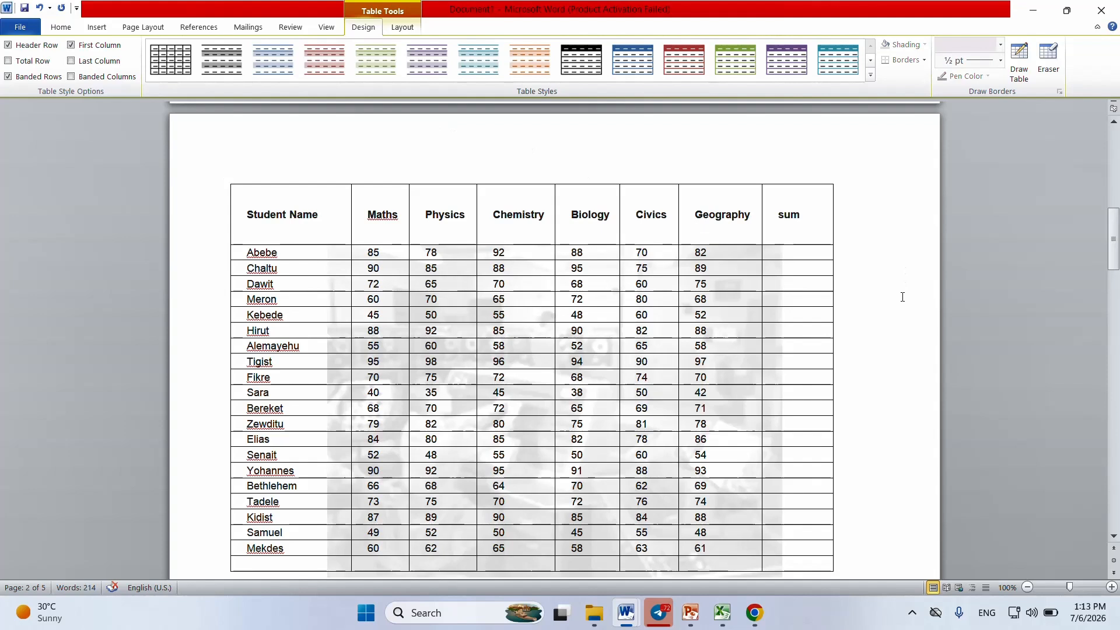
pyautogui.moveTo(1114, 241); pyautogui.dragTo(674, 469)
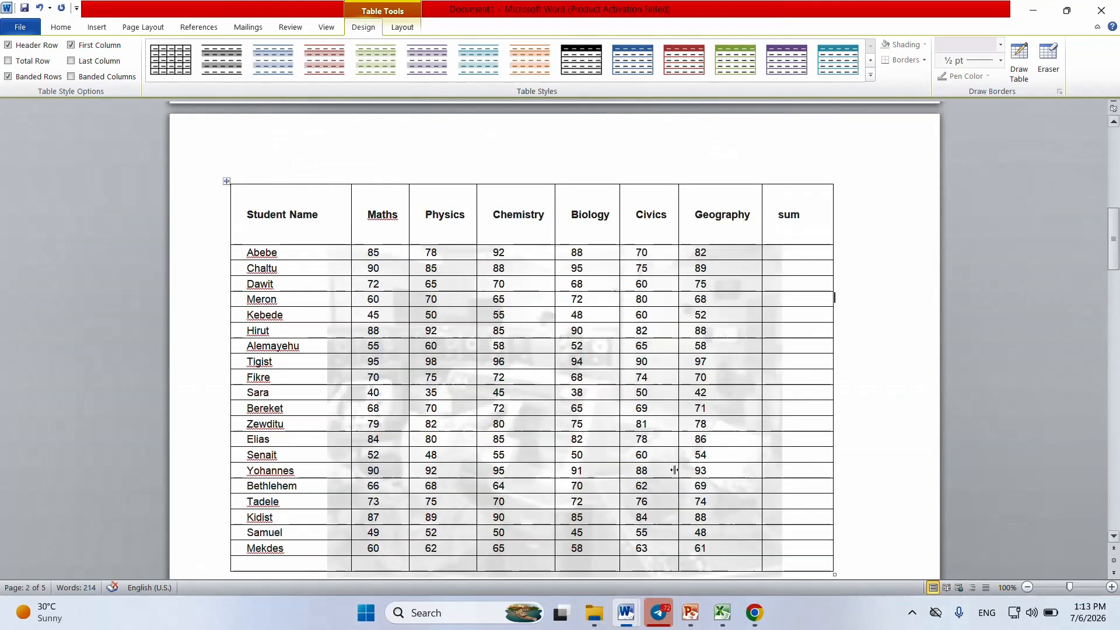
pyautogui.moveTo(1111, 237); pyautogui.dragTo(1096, 286)
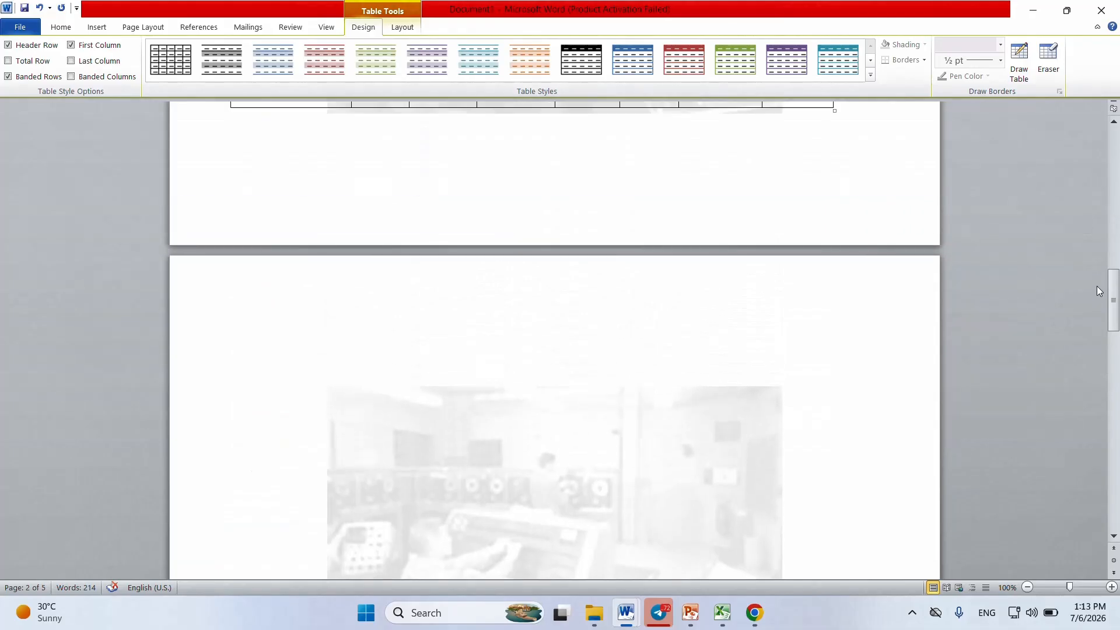
pyautogui.click(713, 402)
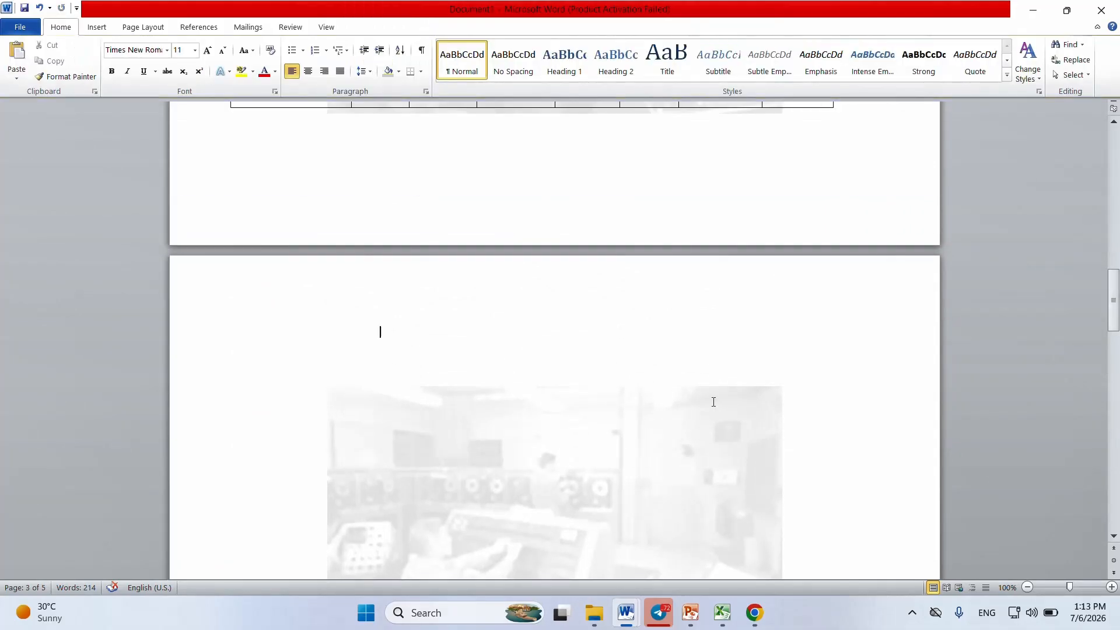
pyautogui.moveTo(1114, 312); pyautogui.dragTo(1115, 259)
# Step: Calculate the first student's total in the sum column with the formula =SUM(LEFT)
pyautogui.click(707, 274)
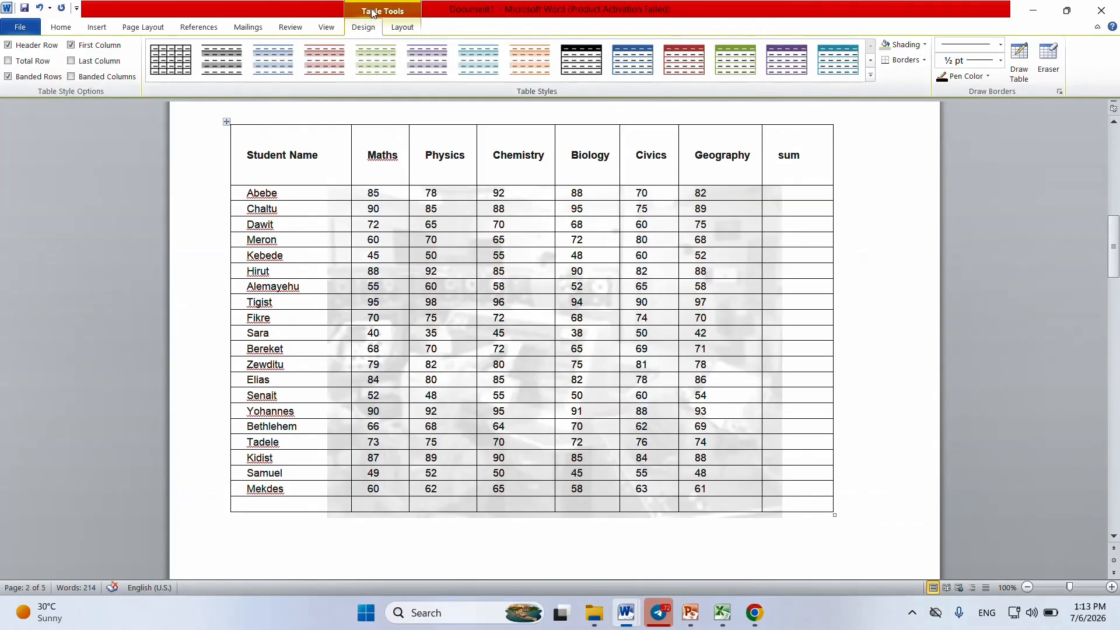
pyautogui.click(402, 27)
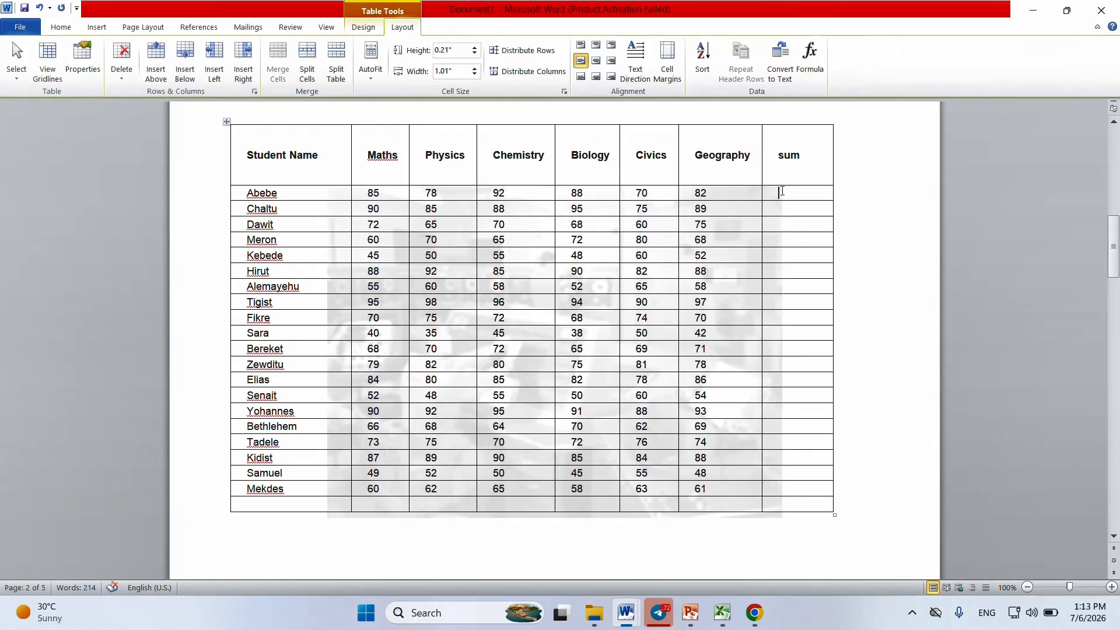
pyautogui.click(806, 76)
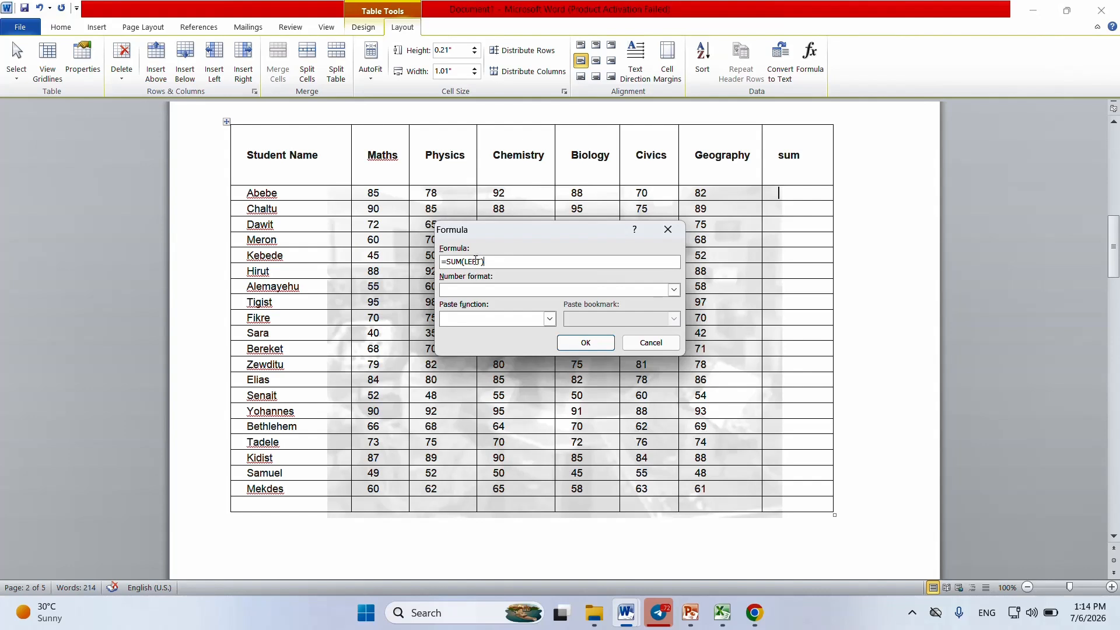
pyautogui.click(589, 345)
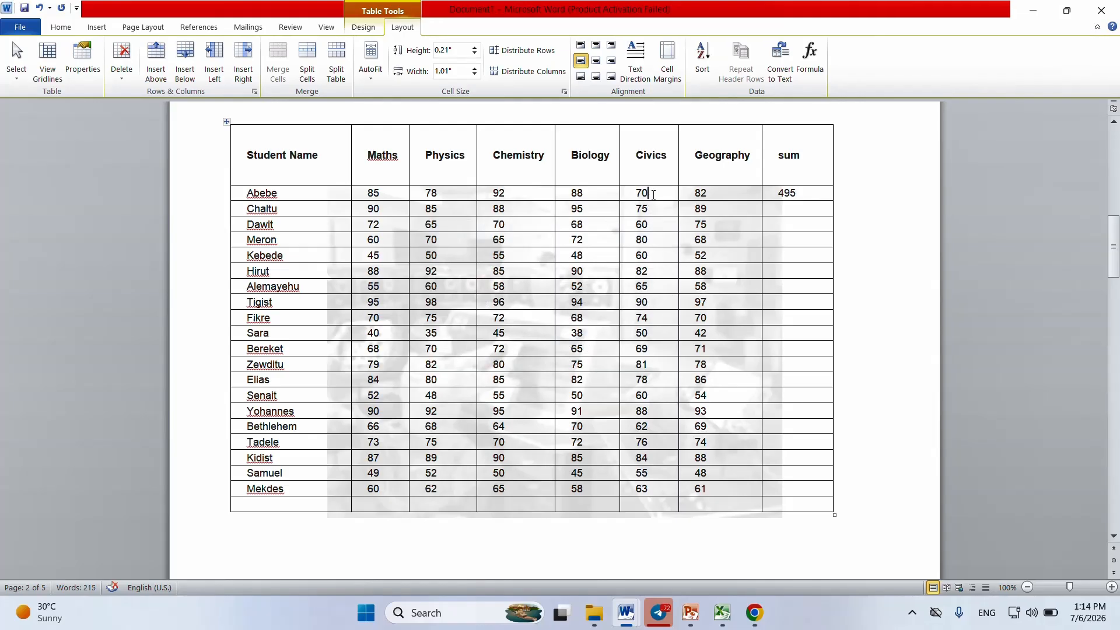
# Step: Clear the first student's Civics mark and recalculate the emptied sum cell with =SUM(LEFT)
pyautogui.moveTo(653, 194); pyautogui.dragTo(632, 194)
pyautogui.press('BackSpace')
pyautogui.tripleClick(794, 192)
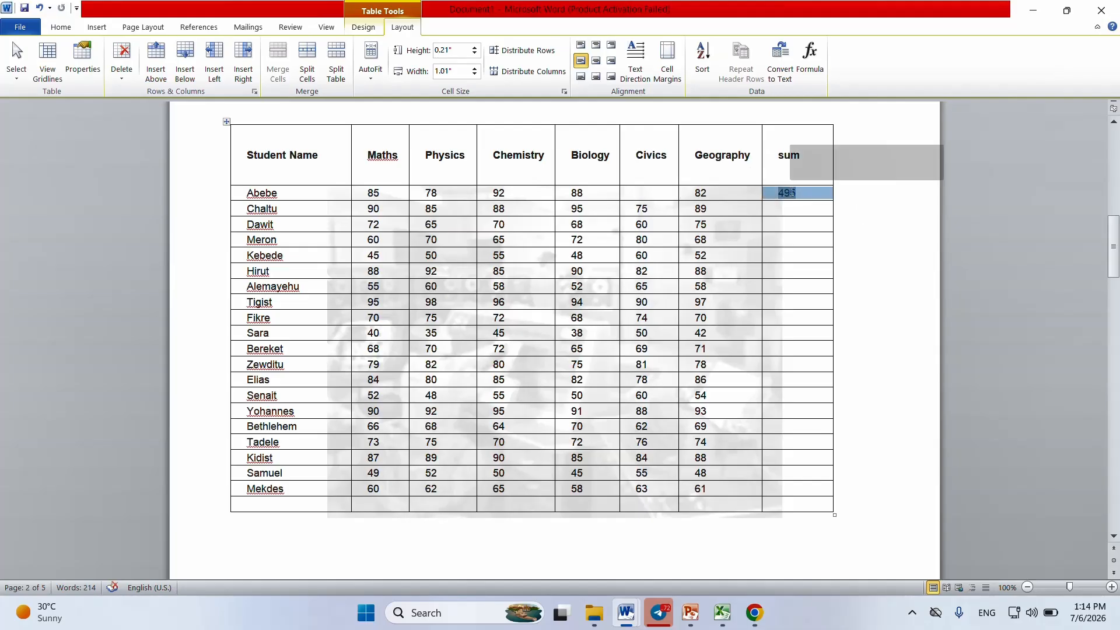
pyautogui.press('BackSpace')
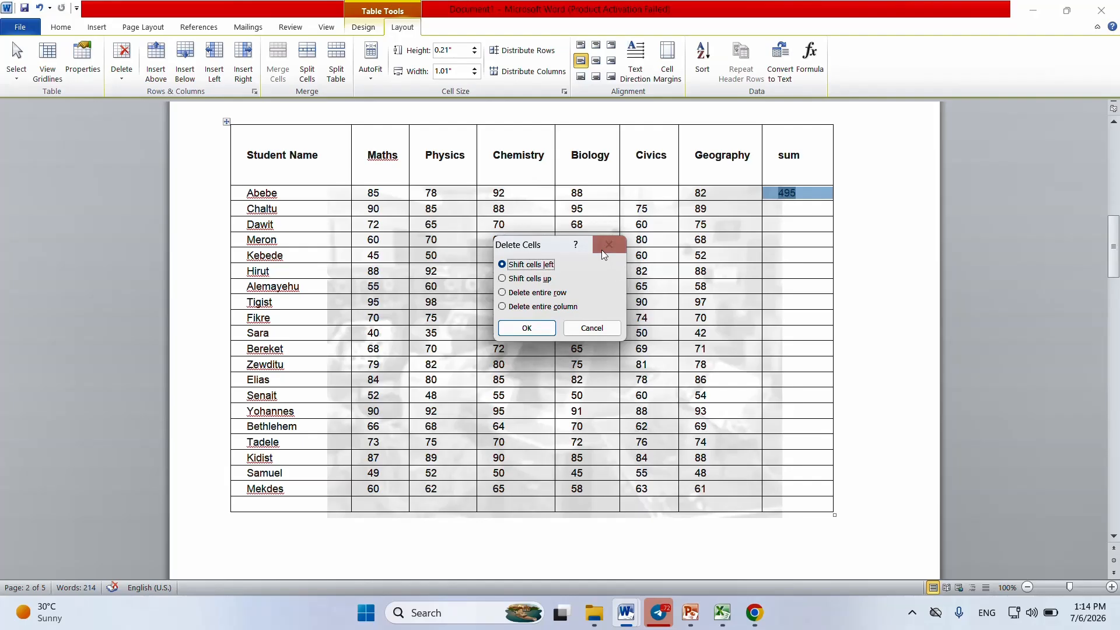
pyautogui.click(609, 247)
pyautogui.click(801, 191)
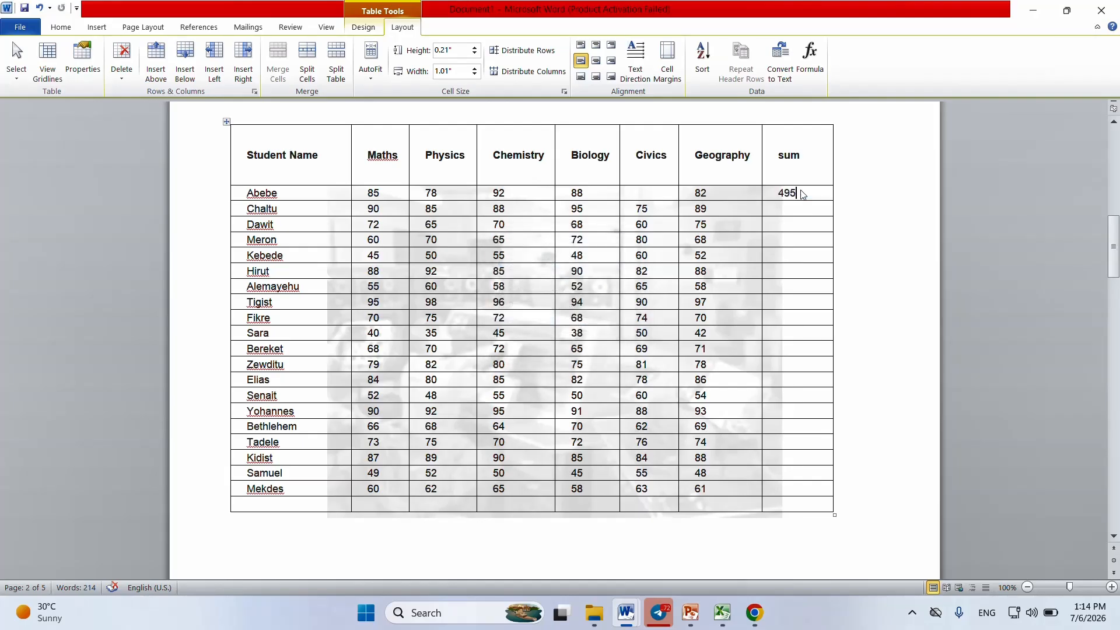
pyautogui.press('BackSpace')
pyautogui.press('BackSpace')
pyautogui.click(809, 59)
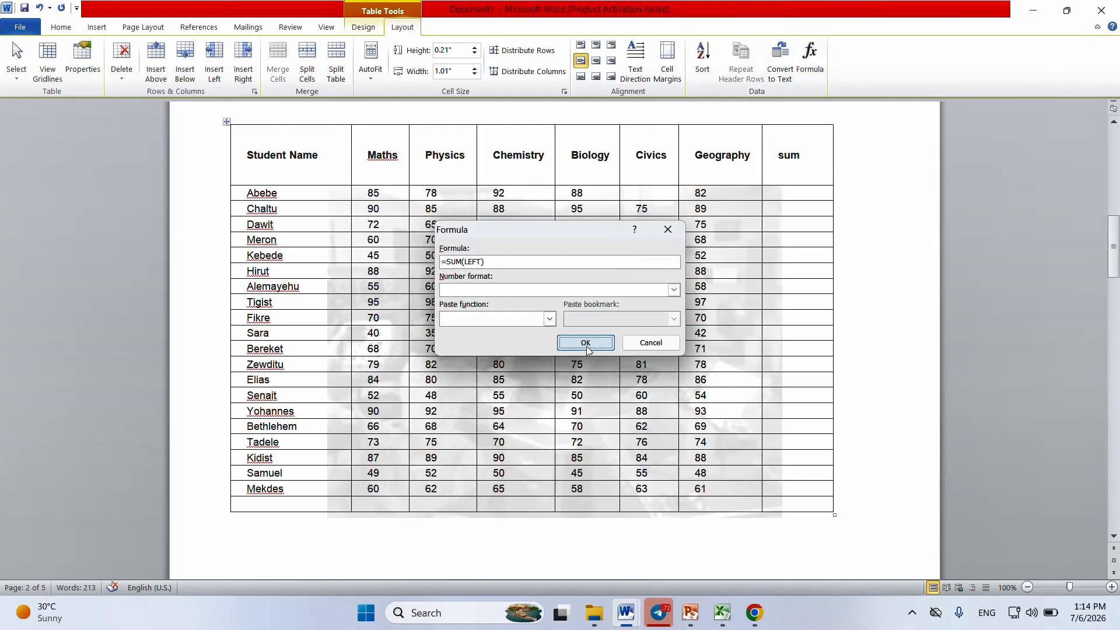
pyautogui.click(587, 344)
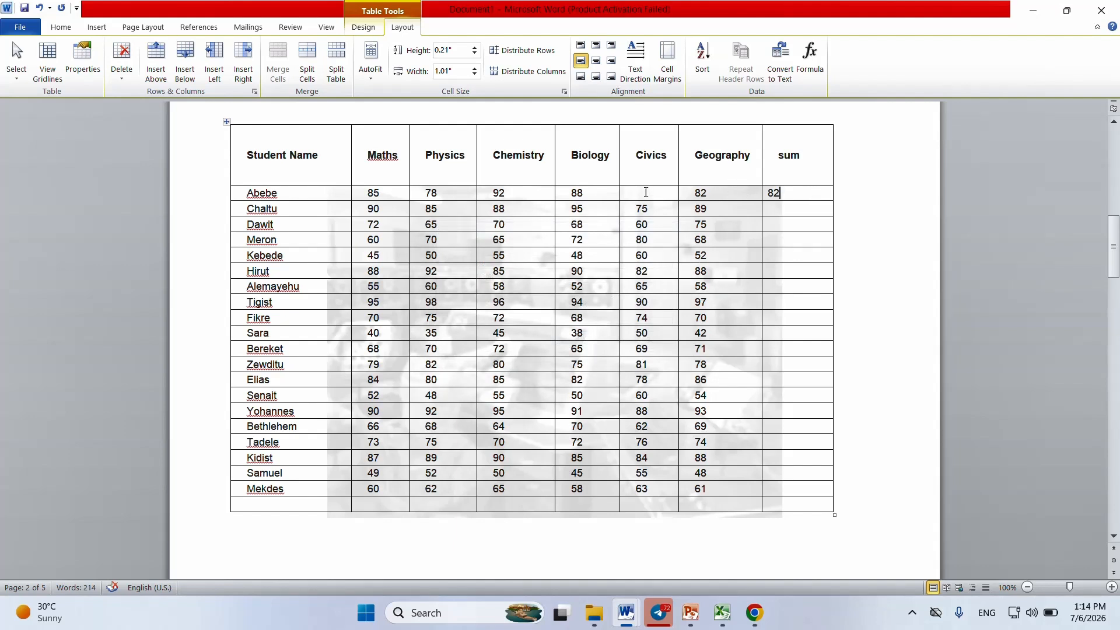
# Step: Enter 70 as the first student's Civics mark and replace the sum with a new =SUM(LEFT) formula
pyautogui.click(649, 194)
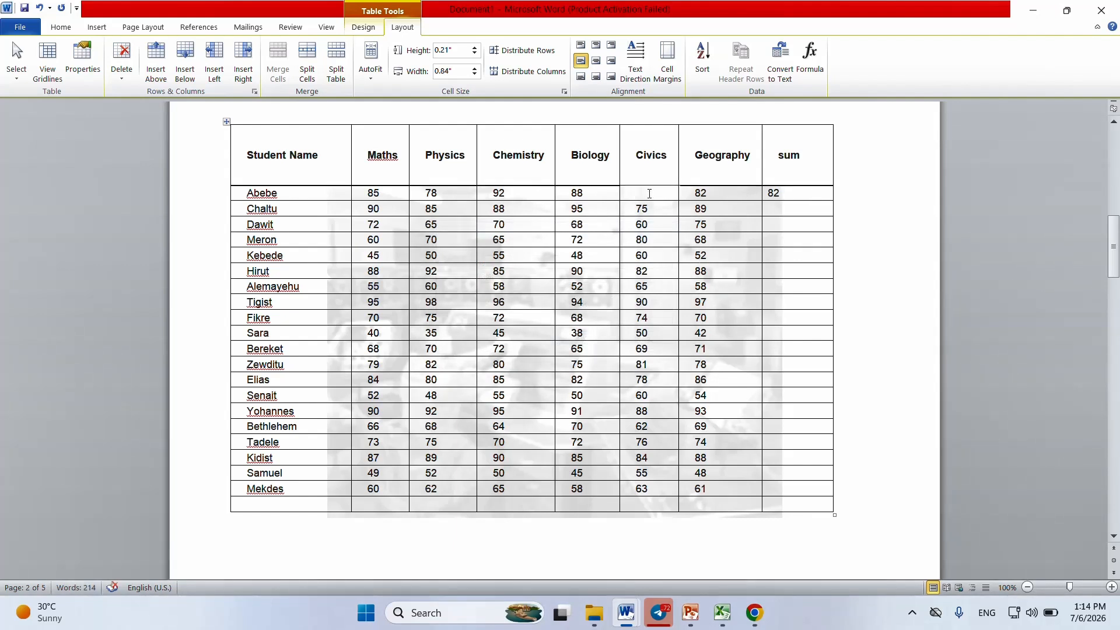
pyautogui.write('70')
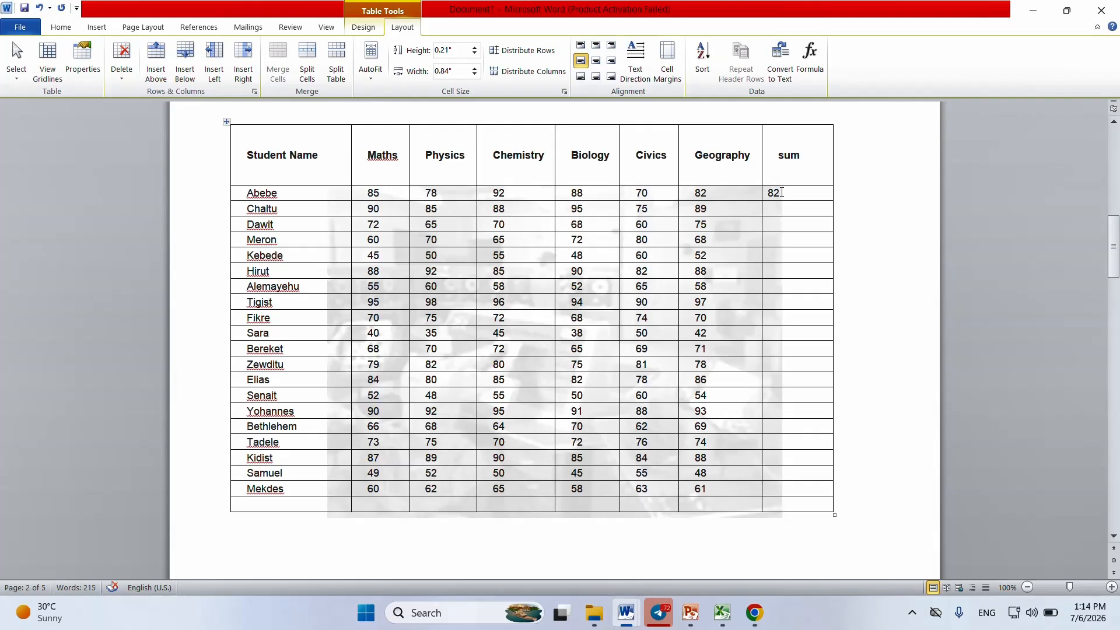
pyautogui.click(776, 194)
pyautogui.press('Delete')
pyautogui.click(819, 76)
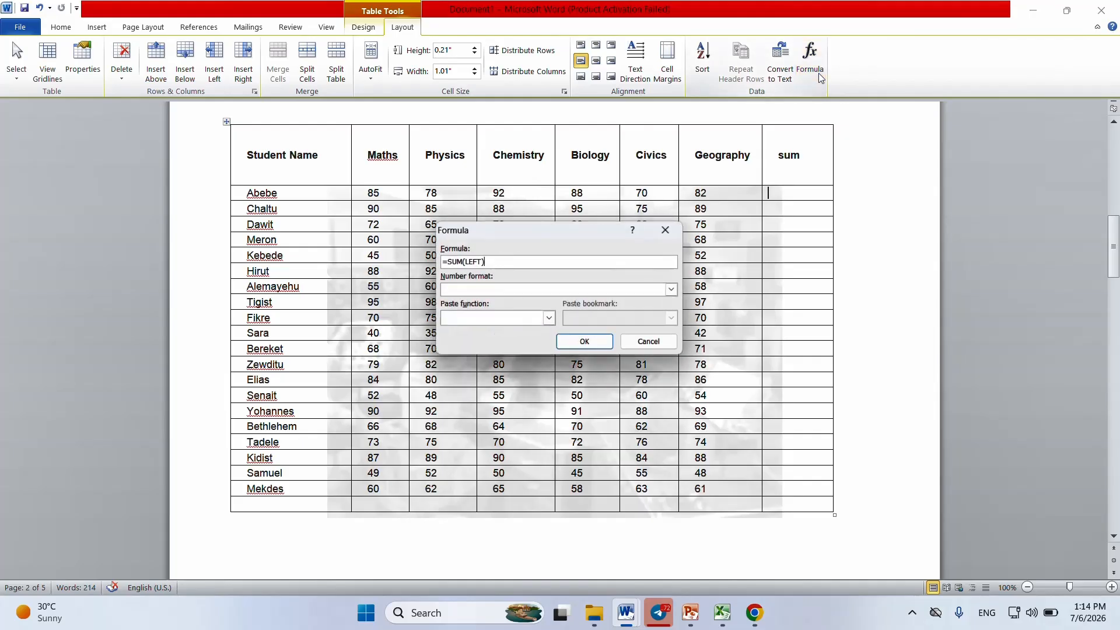
pyautogui.click(579, 343)
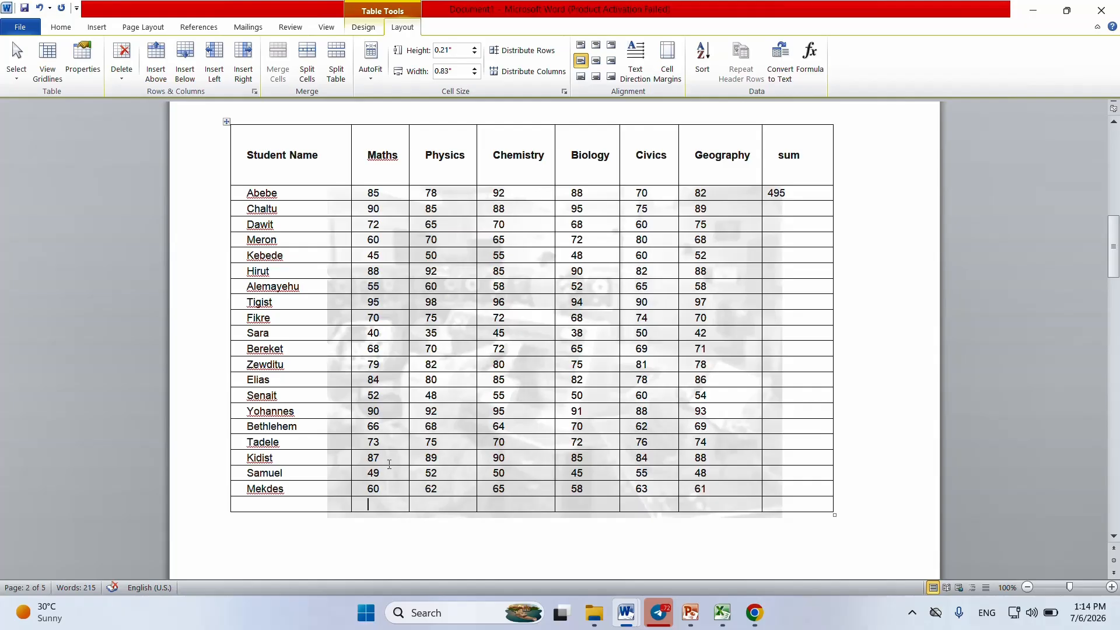
# Step: Total the Maths column in the table's last row with the formula =SUM(ABOVE)
pyautogui.click(810, 69)
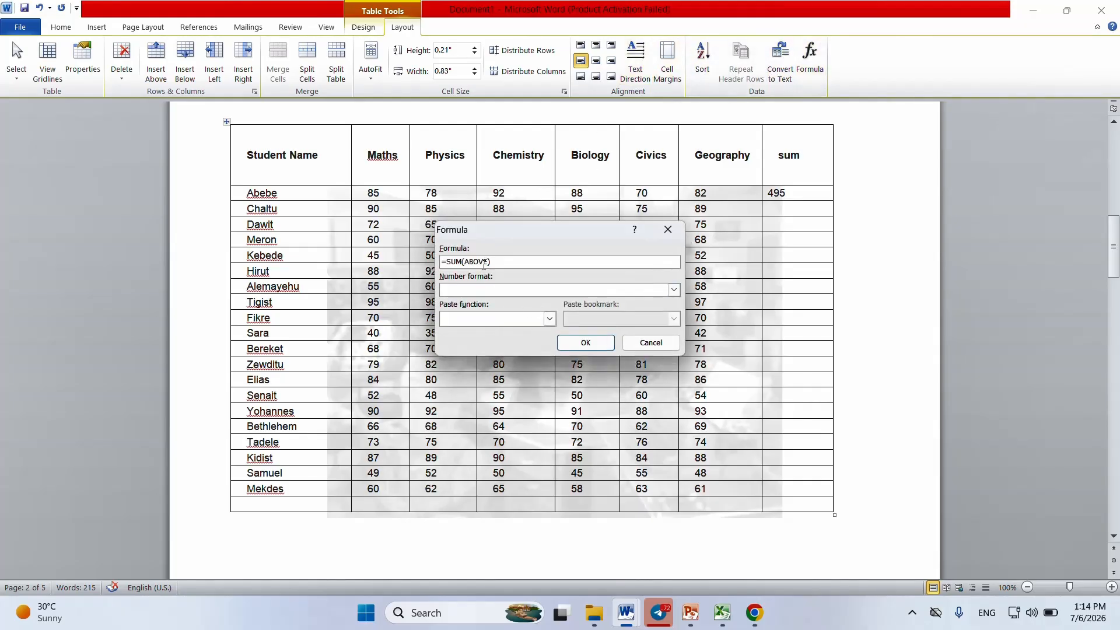
pyautogui.click(585, 343)
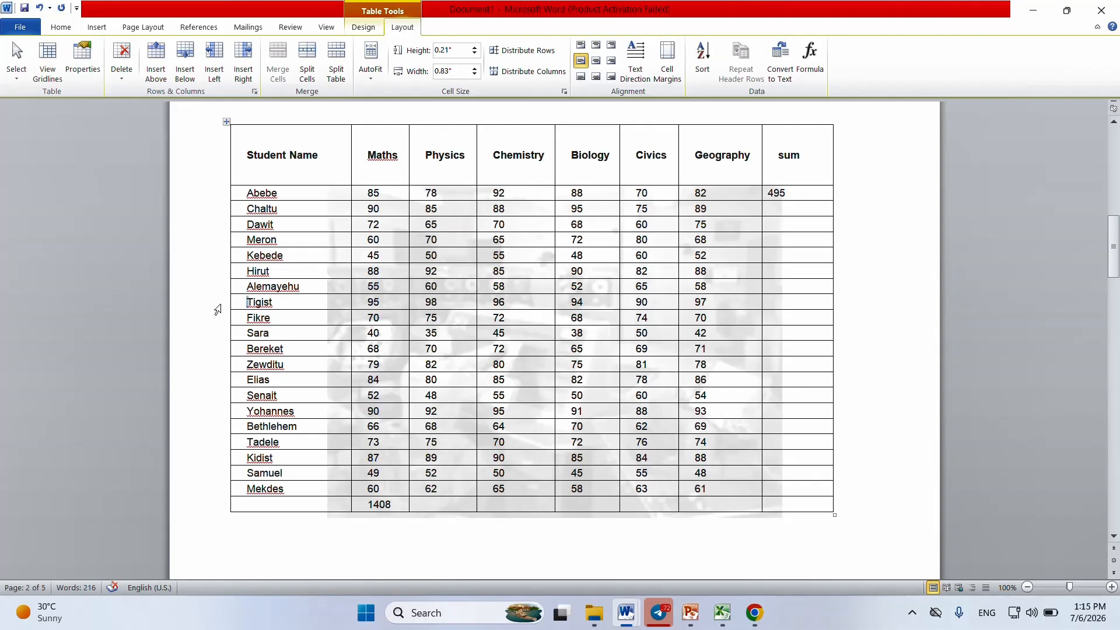
# Step: Insert an empty row below the eighth student's row in the marks table
pyautogui.click(220, 307)
pyautogui.rightClick(217, 309)
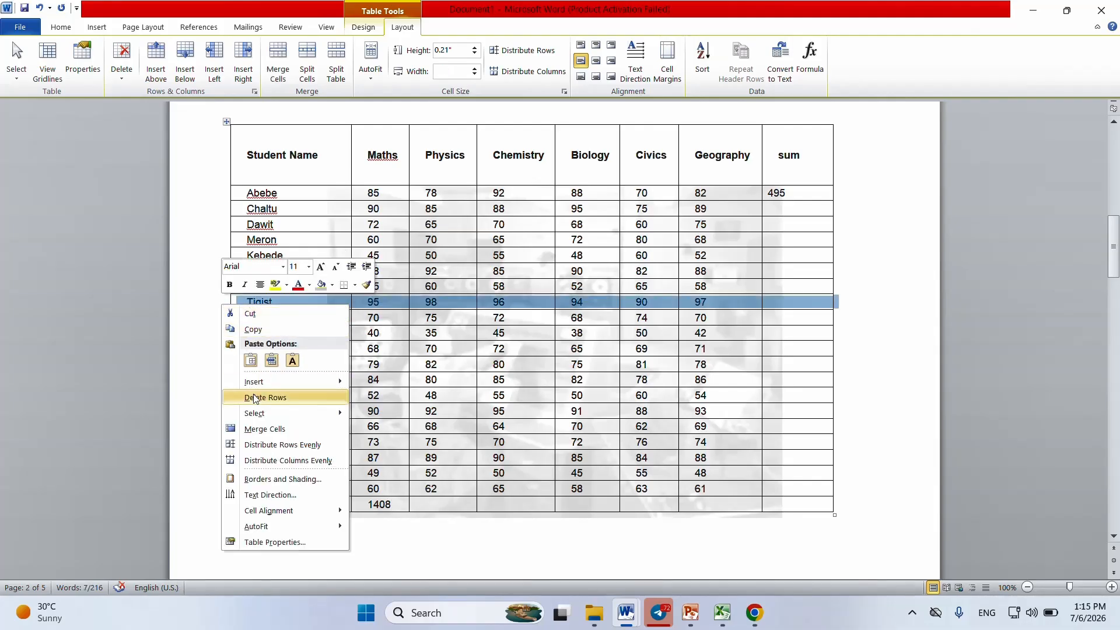
pyautogui.moveTo(260, 382)
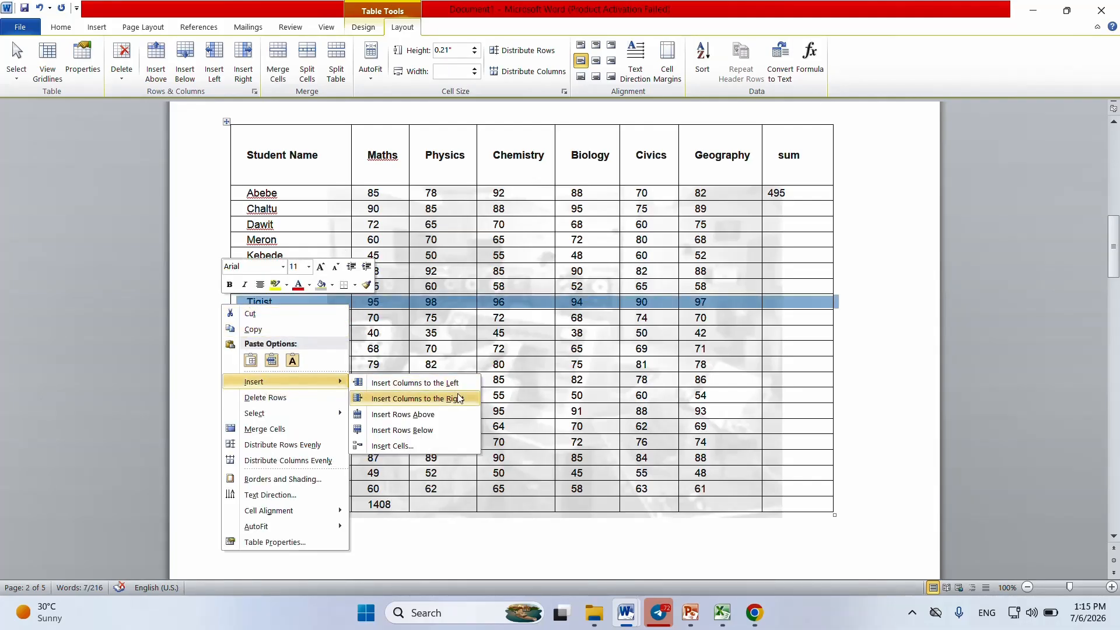
pyautogui.click(430, 430)
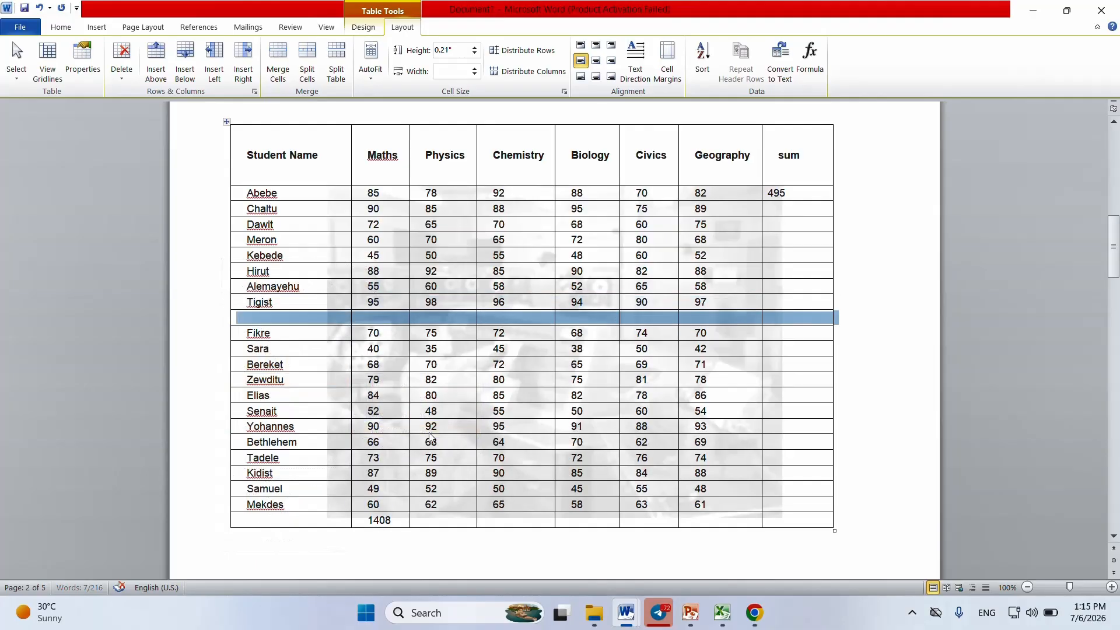
# Step: Add up the values below in the new row's Maths cell by changing the formula's ABOVE argument to BELOW
pyautogui.click(392, 320)
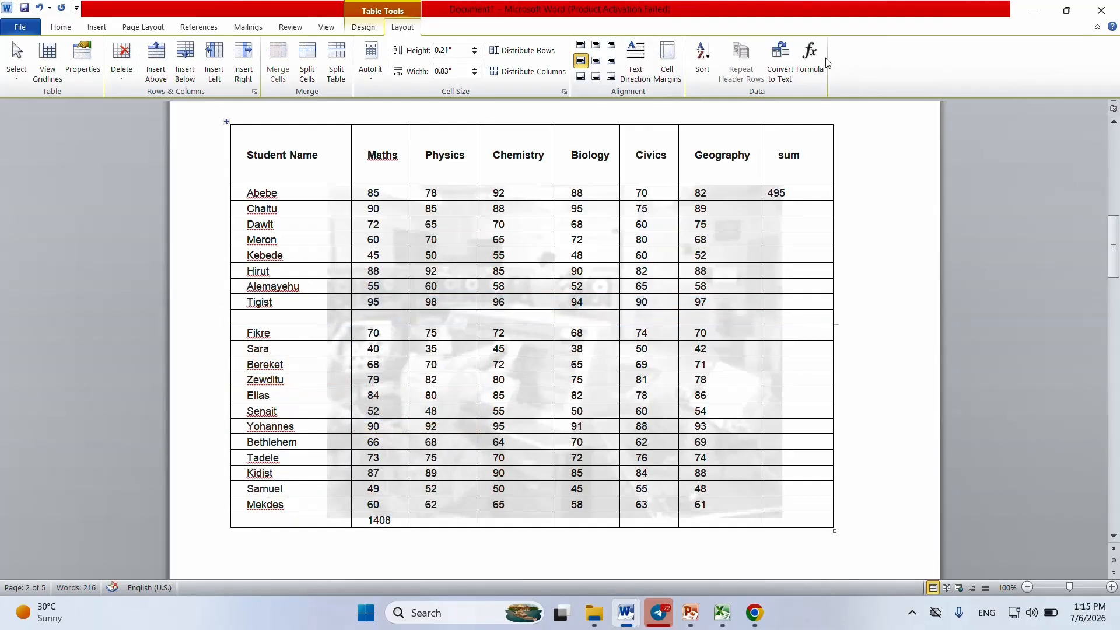
pyautogui.click(809, 62)
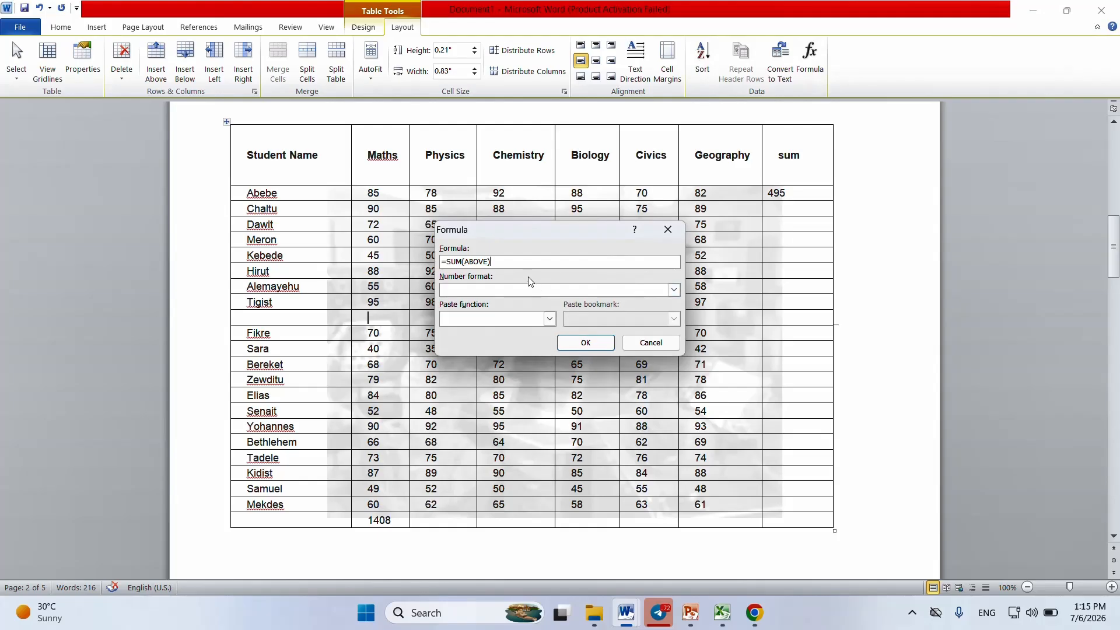
pyautogui.doubleClick(479, 262)
pyautogui.write('below')
pyautogui.click(584, 342)
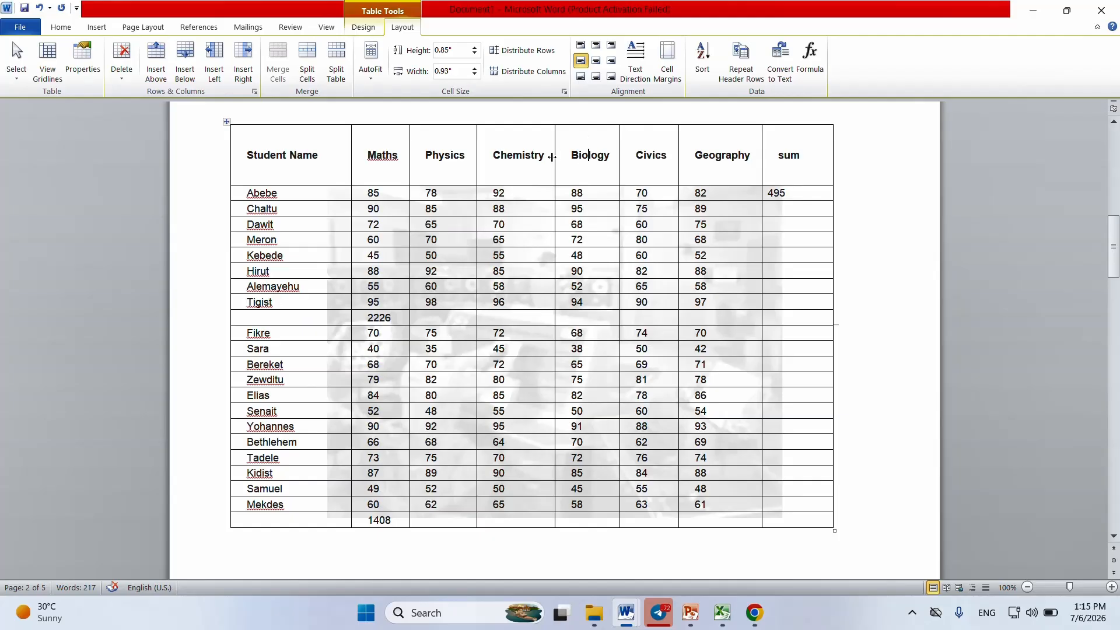
# Step: Insert an empty column to the right of Biology in the marks table
pyautogui.rightClick(589, 128)
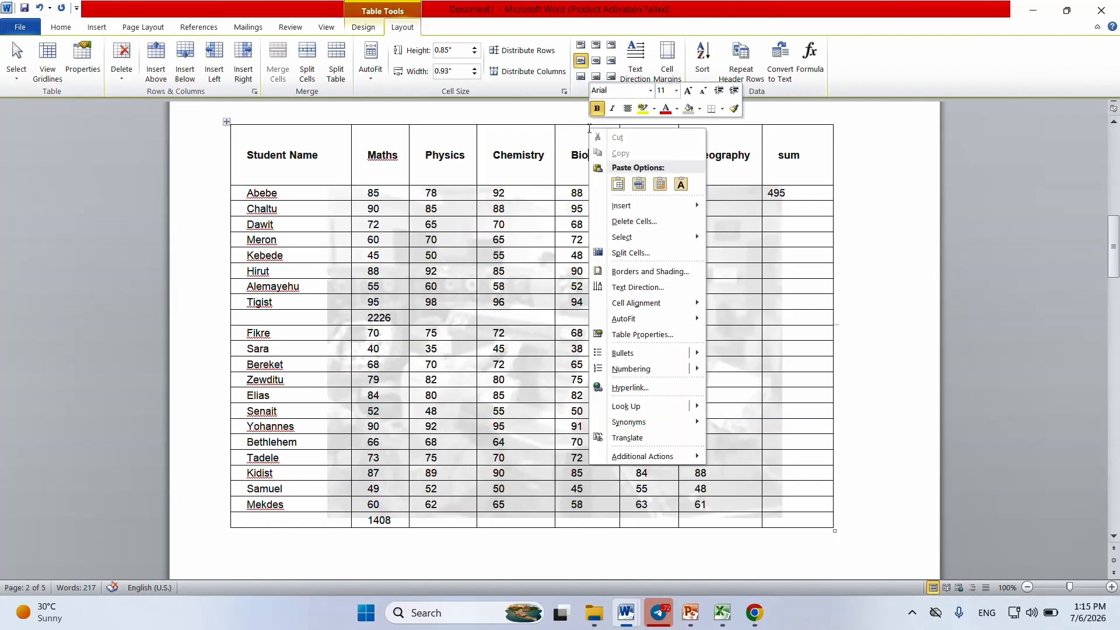
pyautogui.moveTo(652, 211)
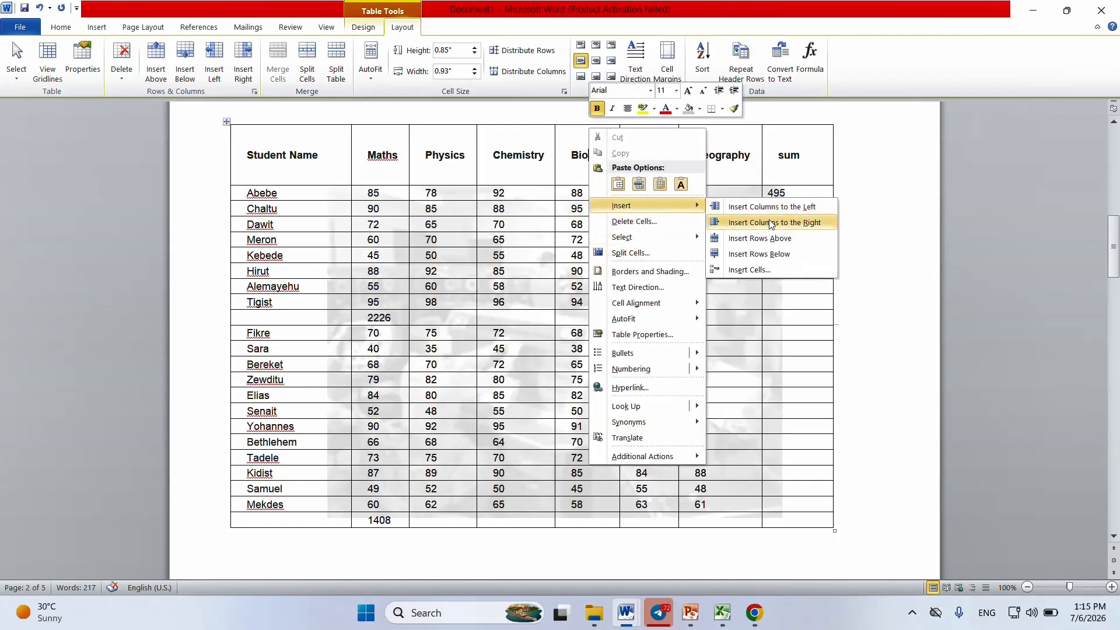
pyautogui.click(794, 225)
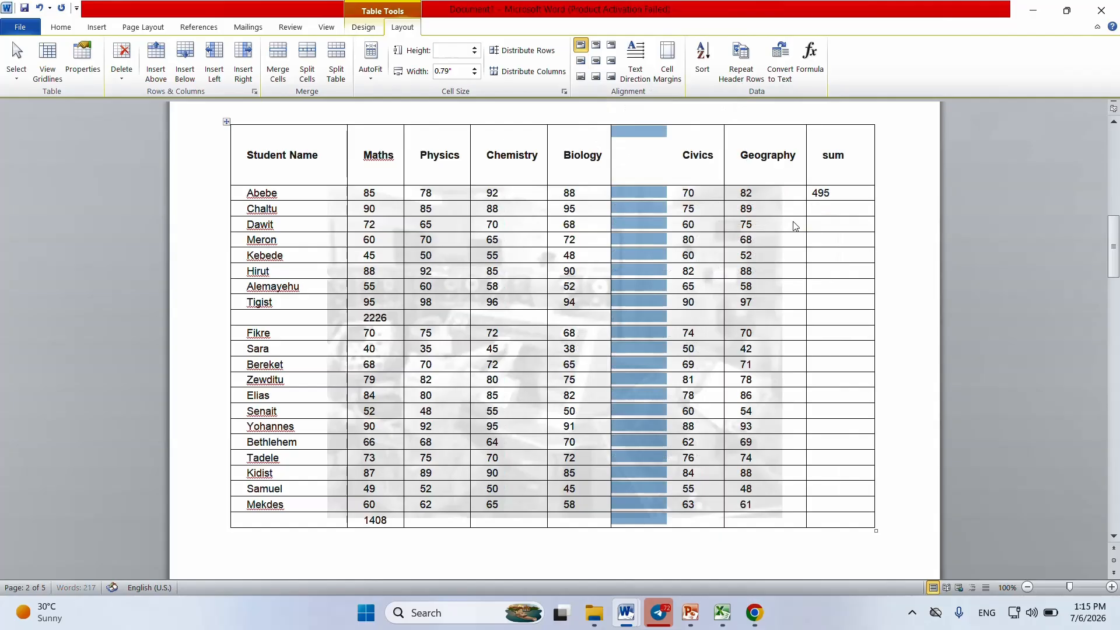
# Step: Draw a vertical table border separating the empty column from Civics, down the full height of the marks table
pyautogui.click(646, 275)
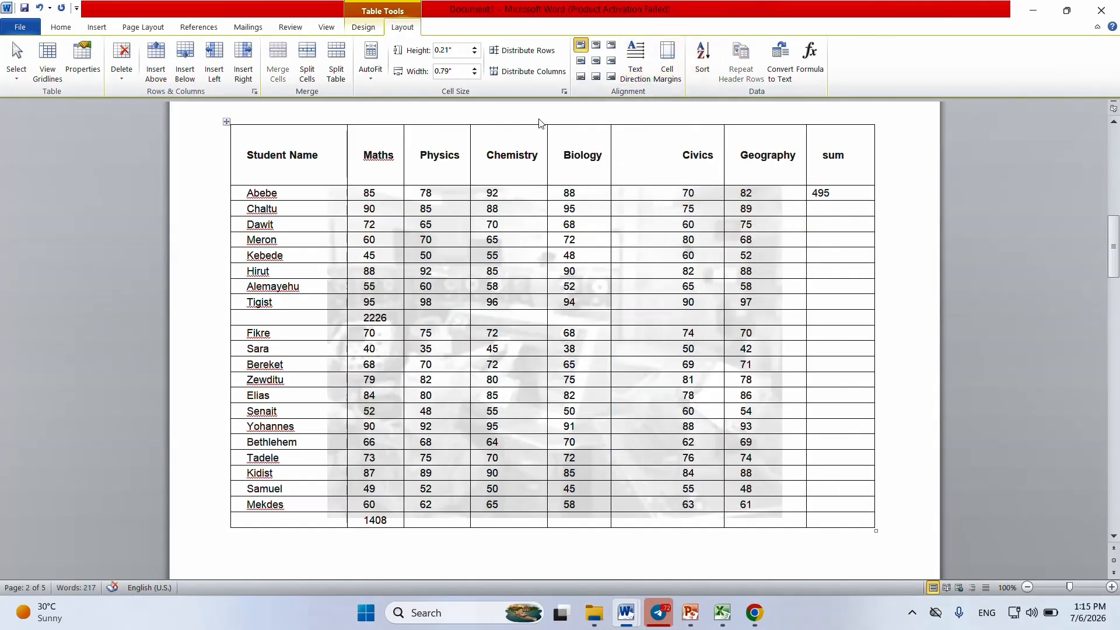
pyautogui.click(373, 27)
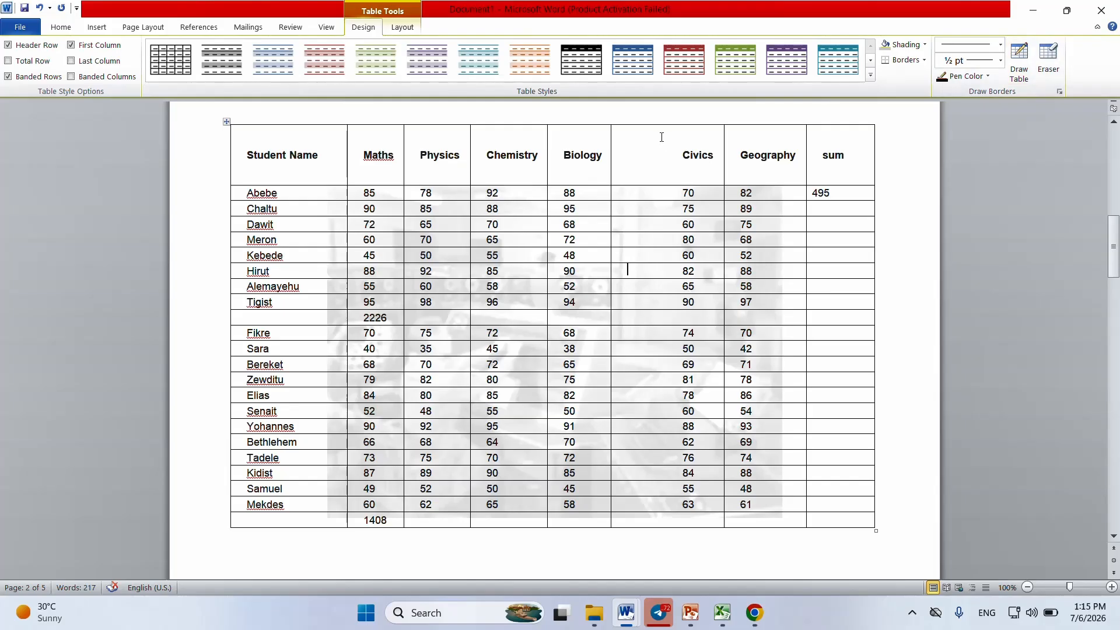
pyautogui.click(1017, 65)
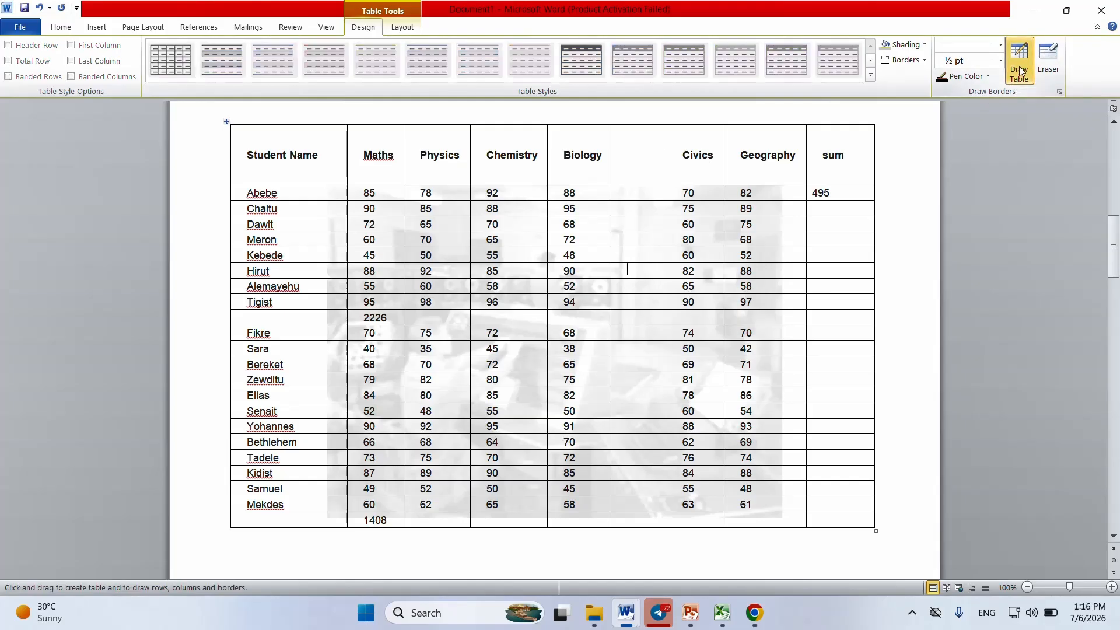
pyautogui.moveTo(663, 118); pyautogui.dragTo(676, 518)
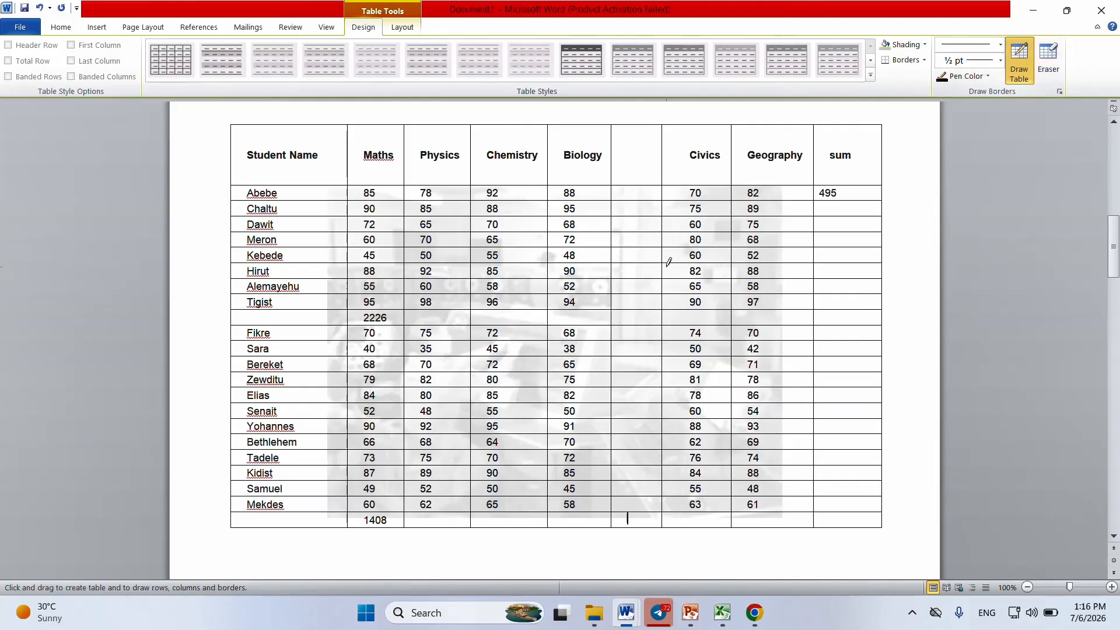
pyautogui.click(1019, 66)
# Step: Enter 0 in the second student's cell of the sum column
pyautogui.click(401, 26)
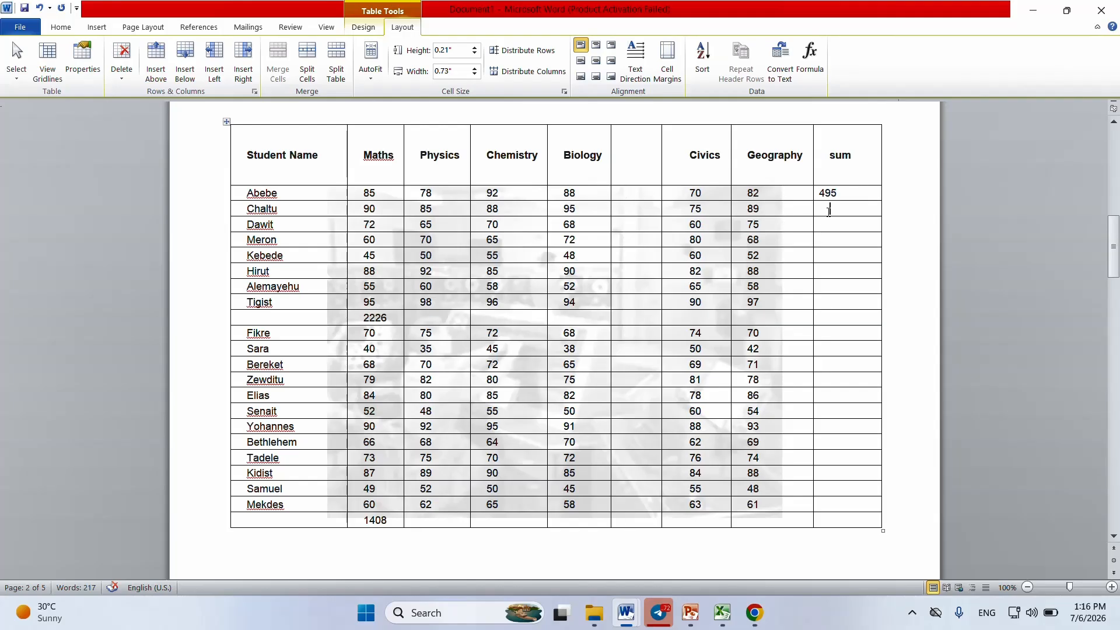
pyautogui.click(829, 211)
pyautogui.write('0')
pyautogui.click(810, 55)
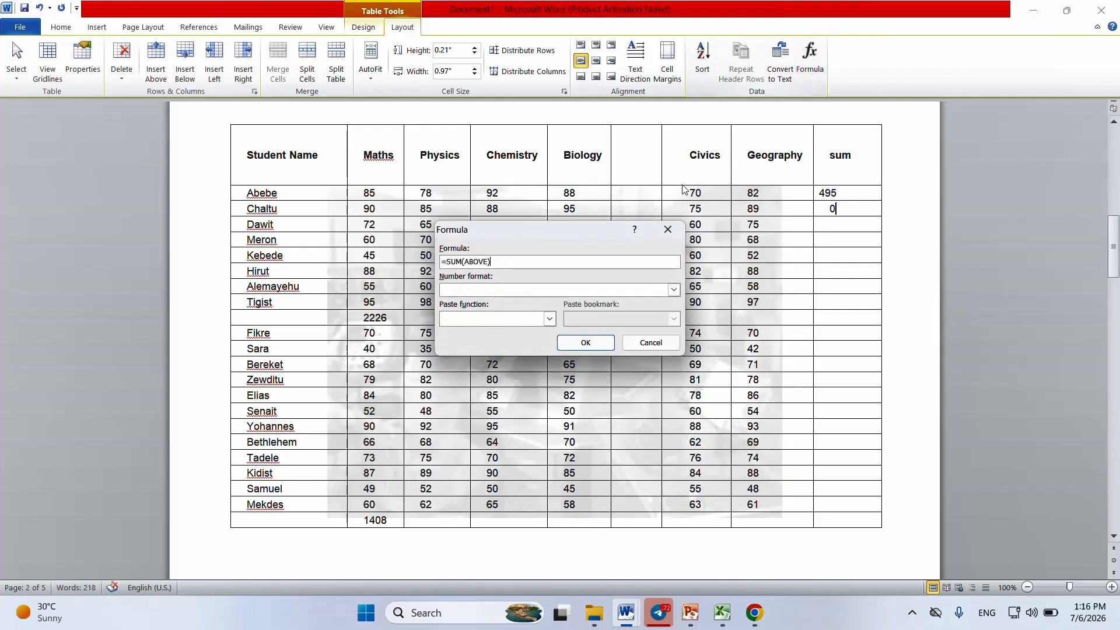
pyautogui.click(668, 229)
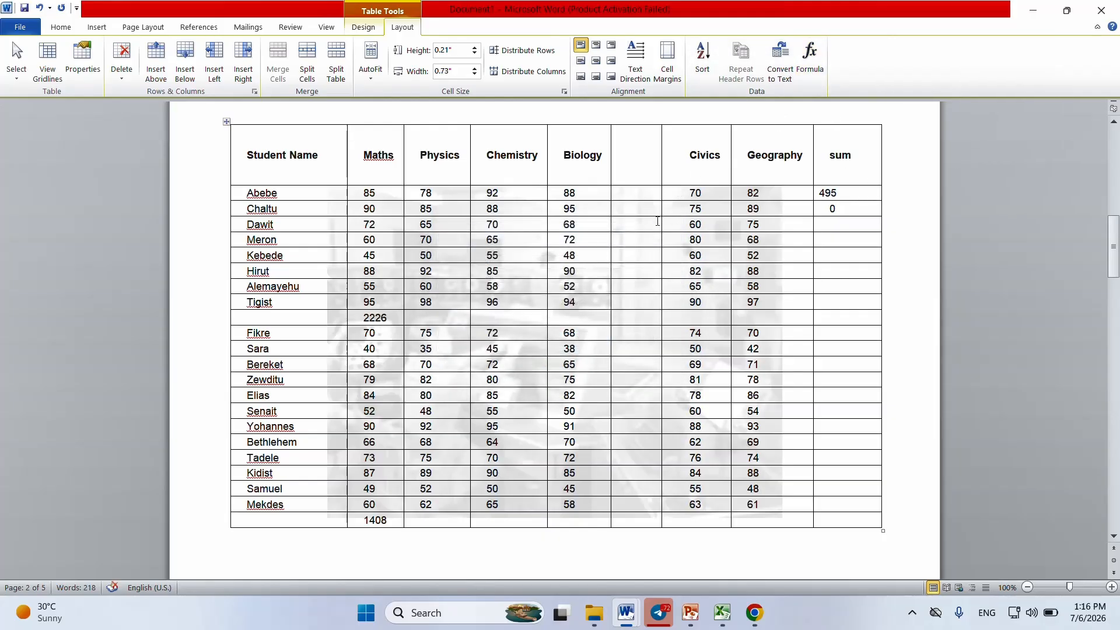
# Step: Total the values to the right in the second student's empty-column cell with the formula =SUM(RIGHT)
pyautogui.click(810, 55)
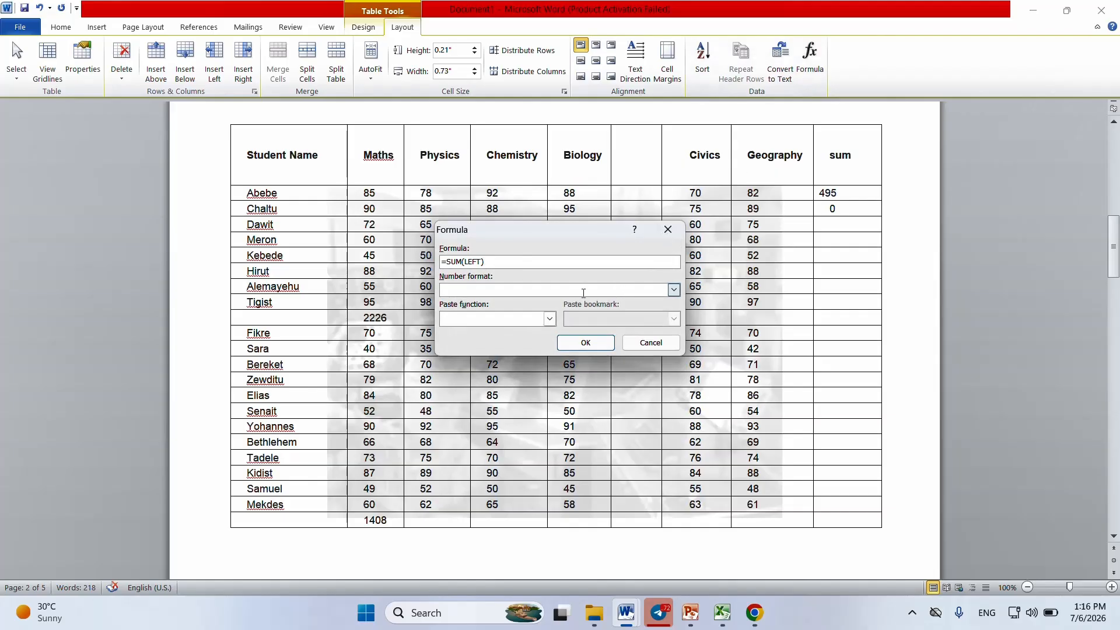
pyautogui.doubleClick(470, 261)
pyautogui.write('right')
pyautogui.click(586, 343)
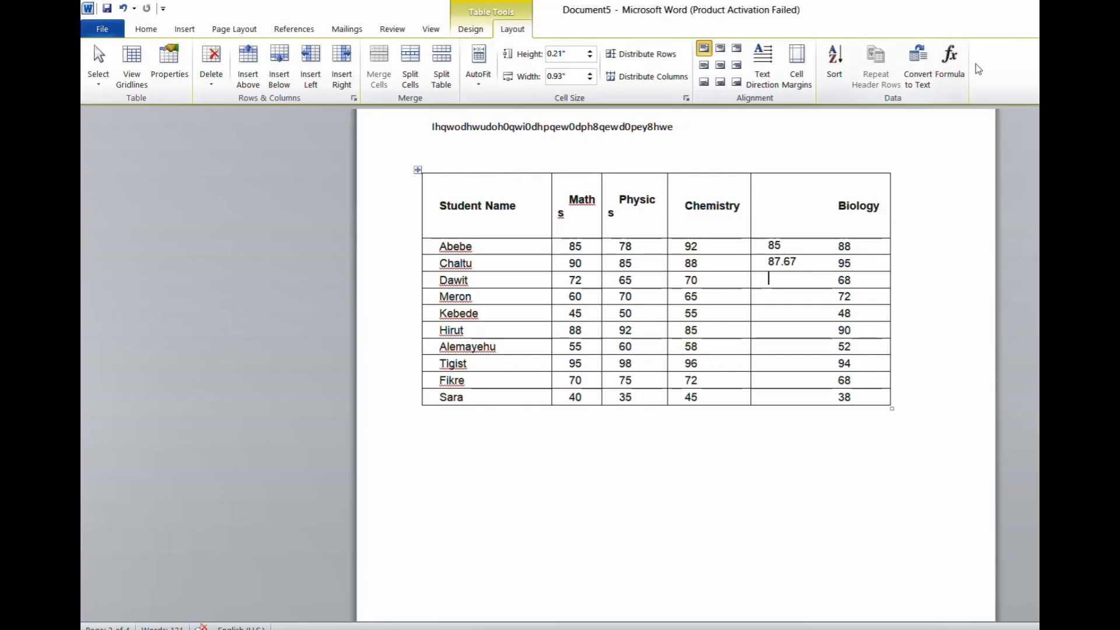
# Step: In Document5, average the third student's marks in the column before Biology with the formula =average(left)
pyautogui.click(961, 75)
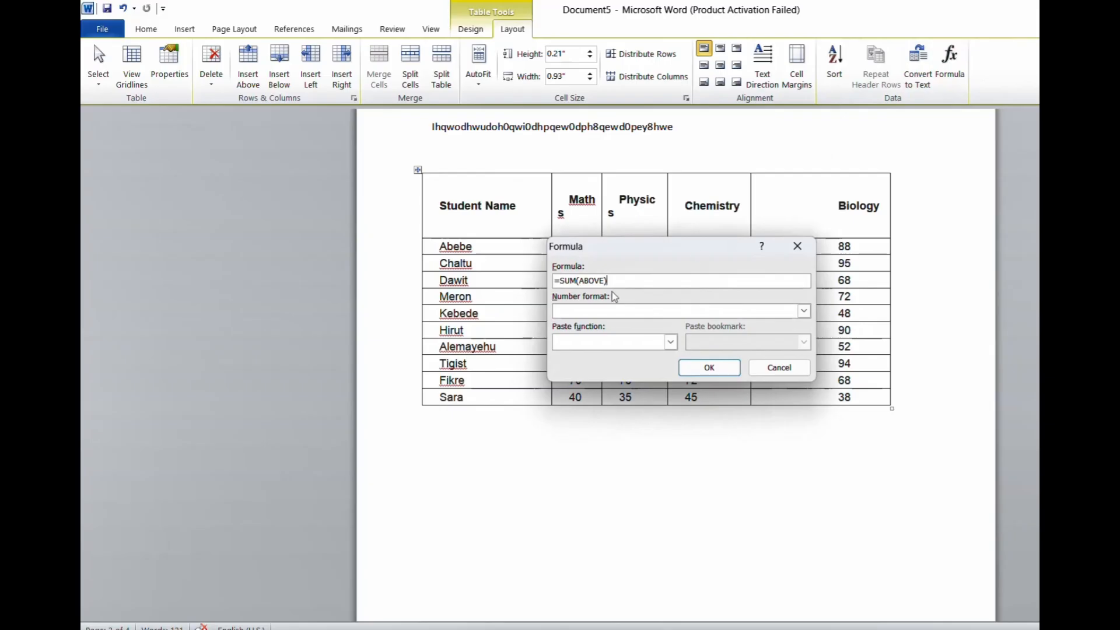
pyautogui.doubleClick(570, 280)
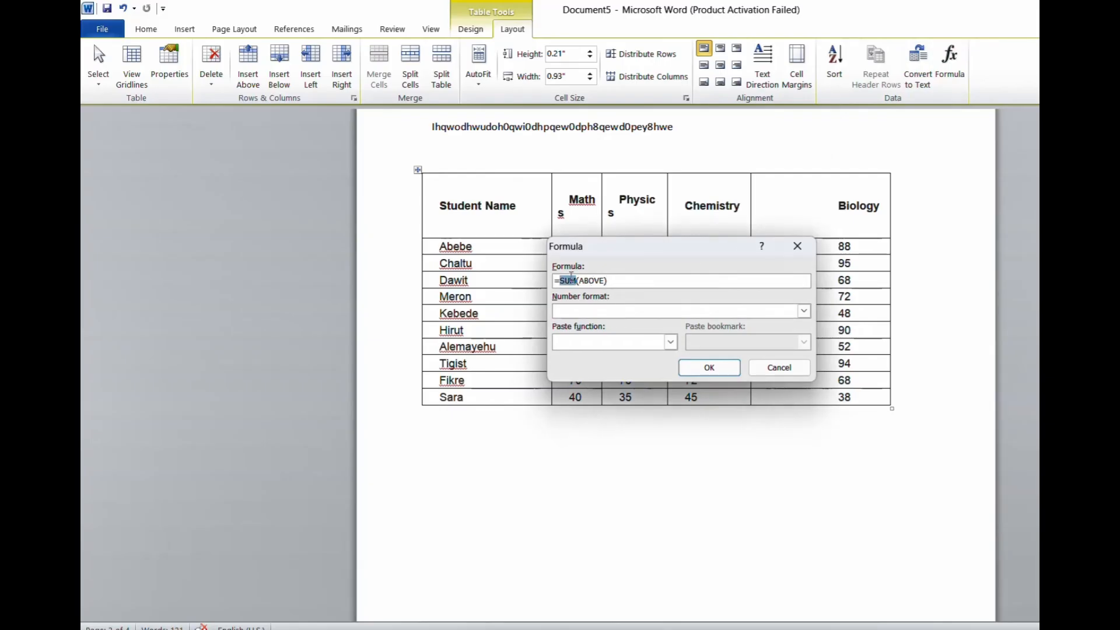
pyautogui.write('average')
pyautogui.doubleClick(603, 281)
pyautogui.write('left')
pyautogui.press('Return')
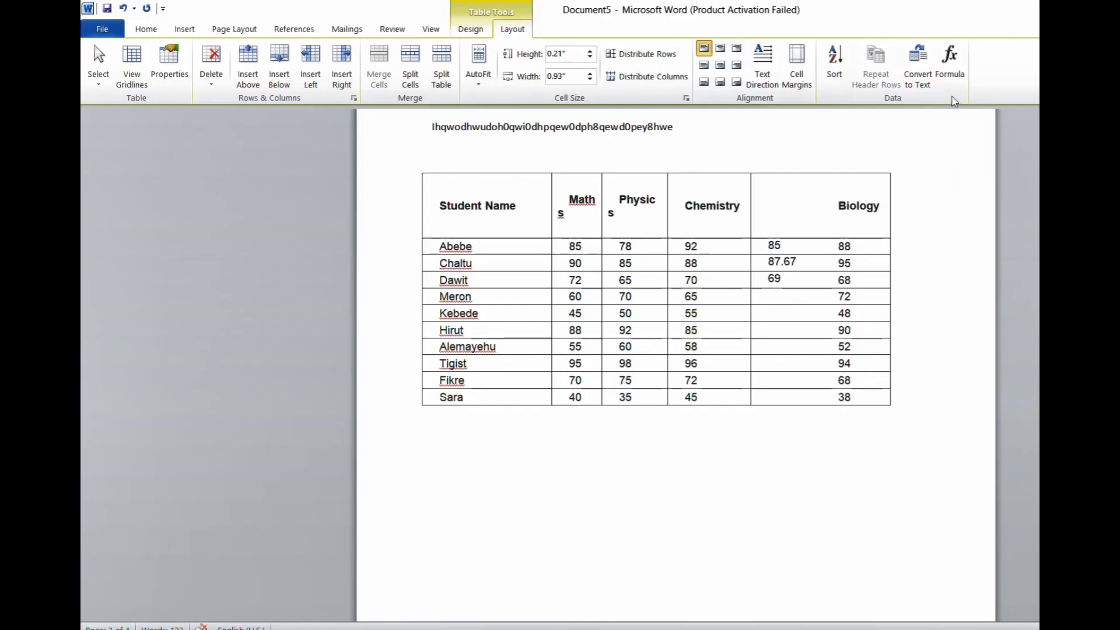
# Step: Average the values above in the fourth student's cell with the formula =average(ABOVE)
pyautogui.click(950, 61)
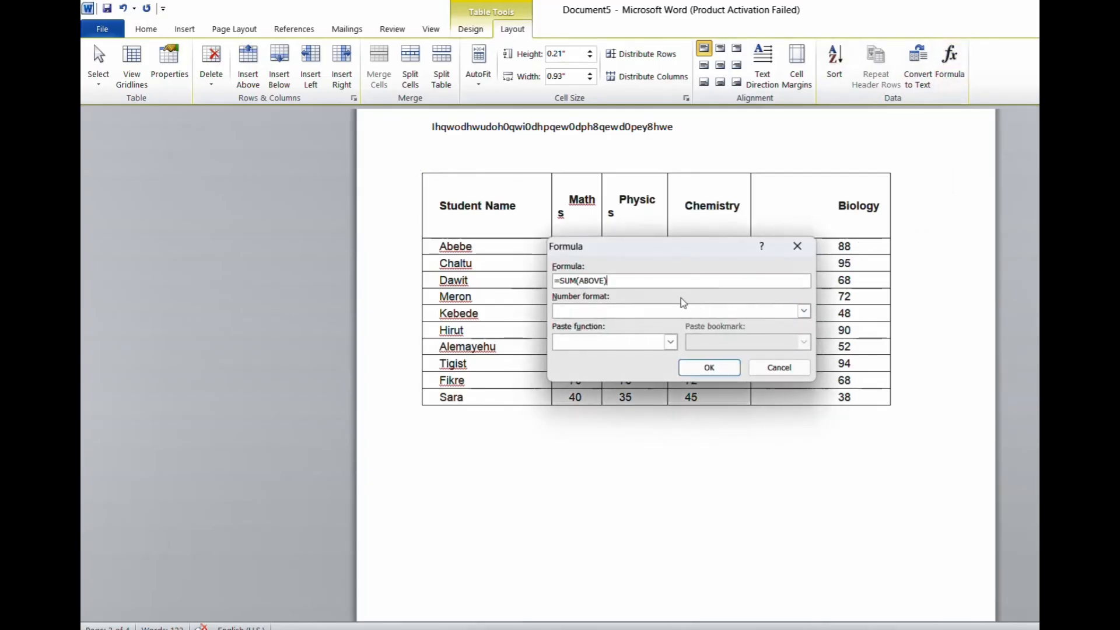
pyautogui.doubleClick(569, 280)
pyautogui.write('average')
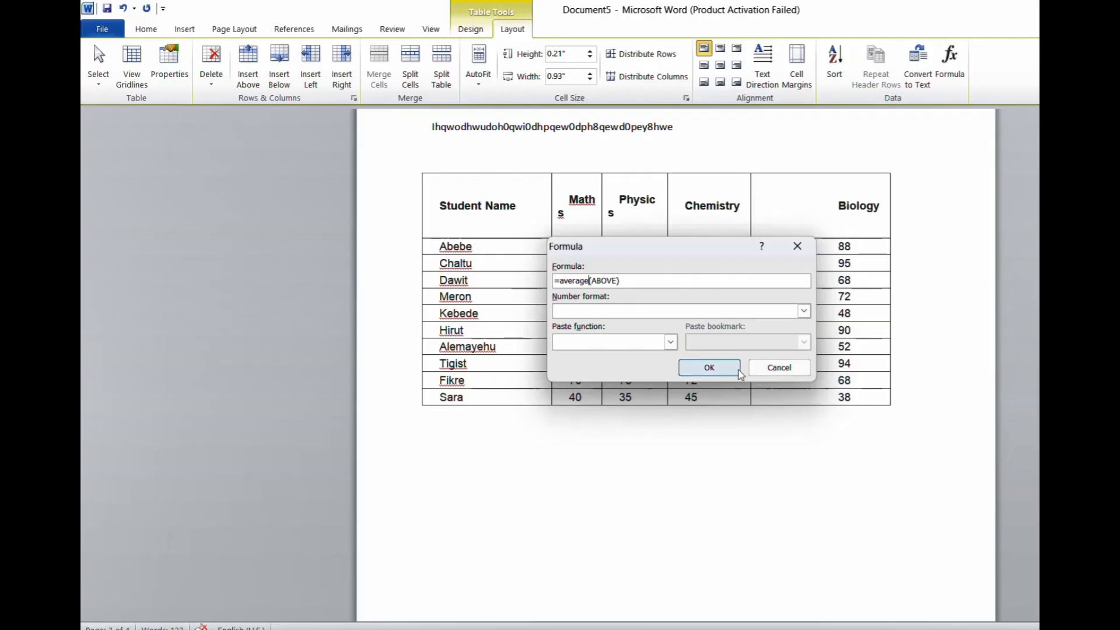
pyautogui.click(709, 368)
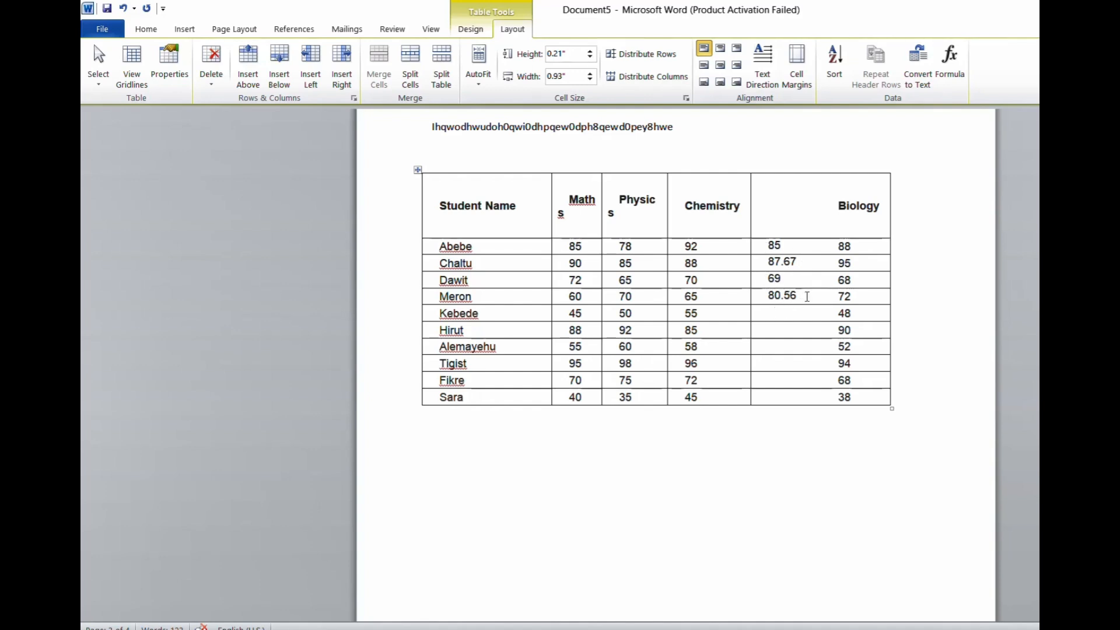
# Step: Highlight part of the fourth student's average in yellow and shade its cell with the standard light blue
pyautogui.click(781, 296)
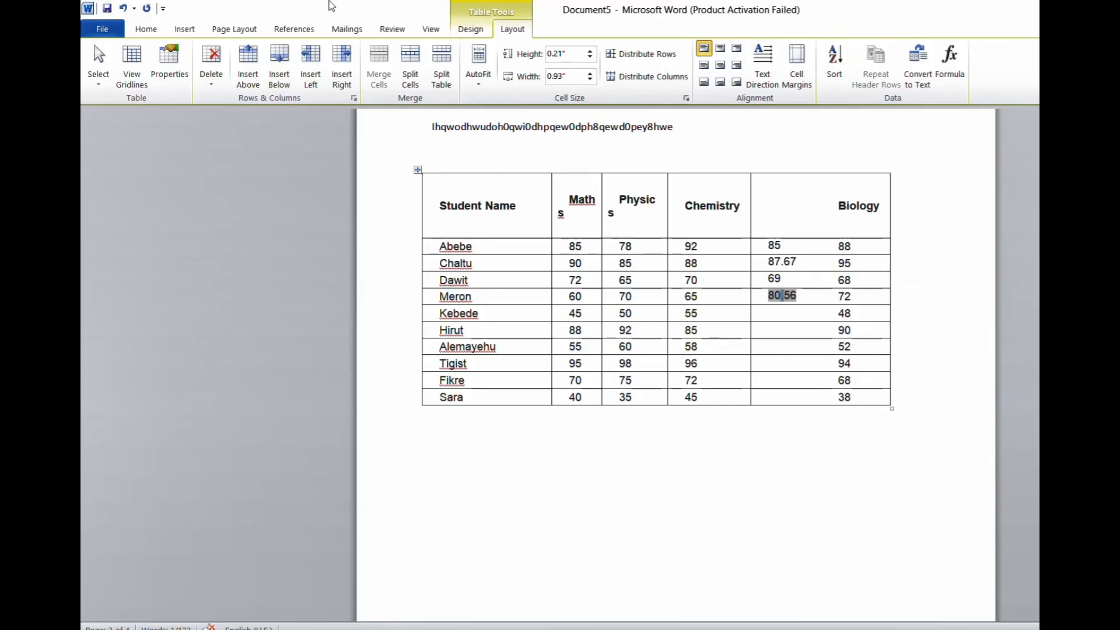
pyautogui.click(146, 29)
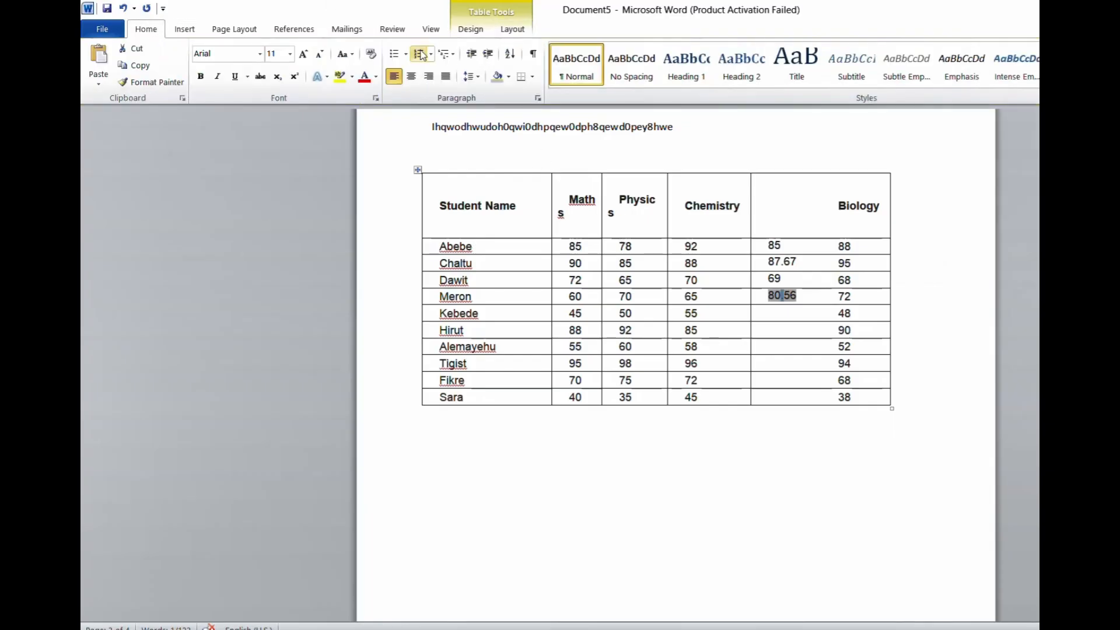
pyautogui.click(341, 76)
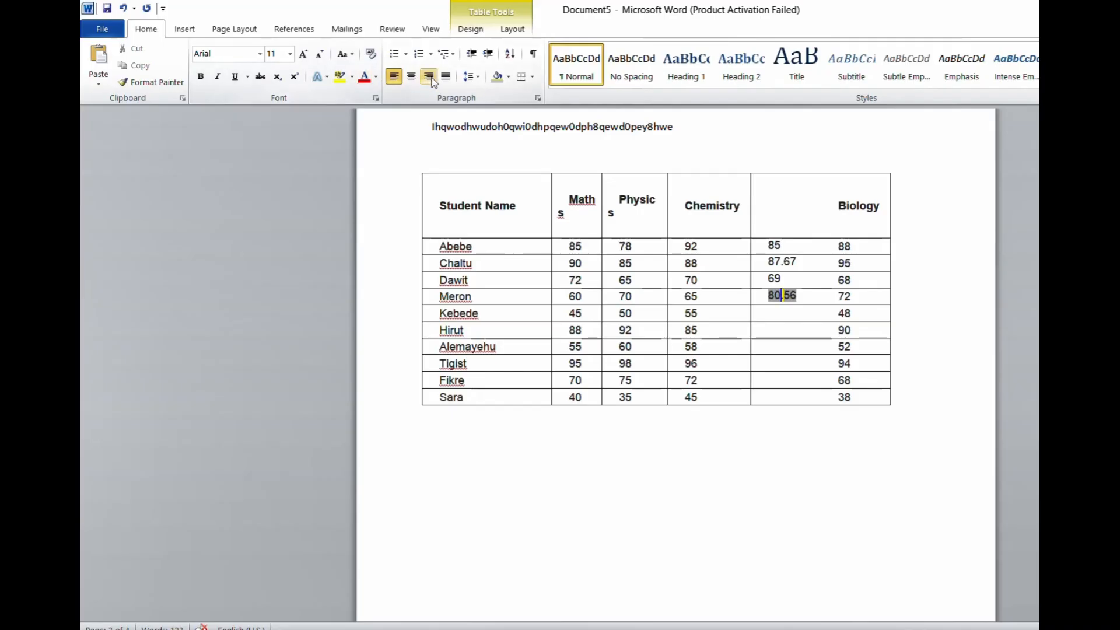
pyautogui.click(508, 76)
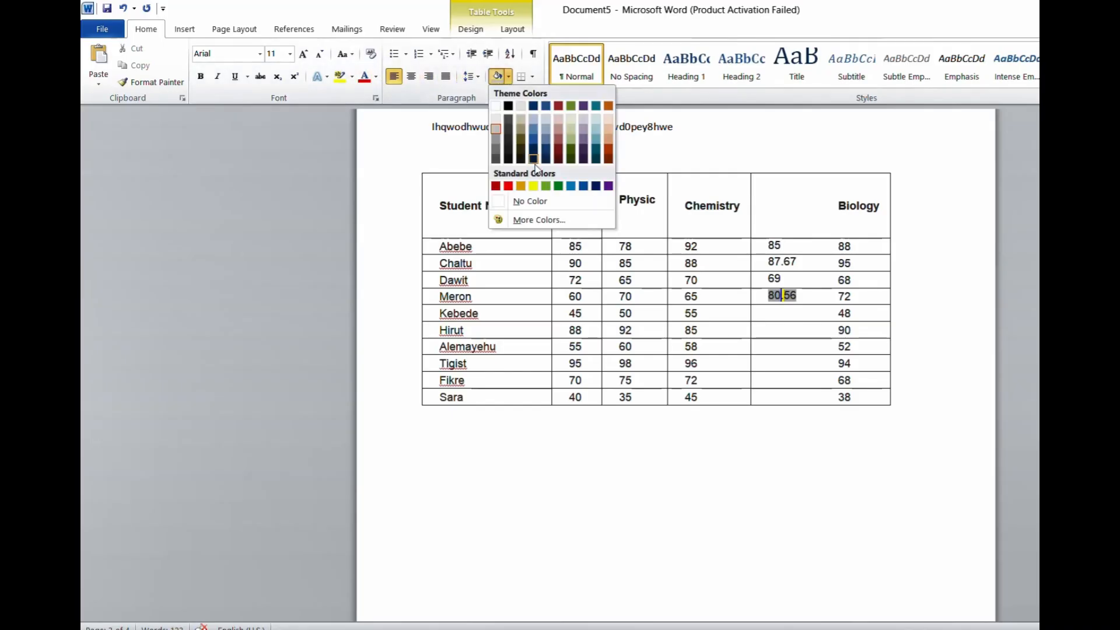
pyautogui.click(571, 186)
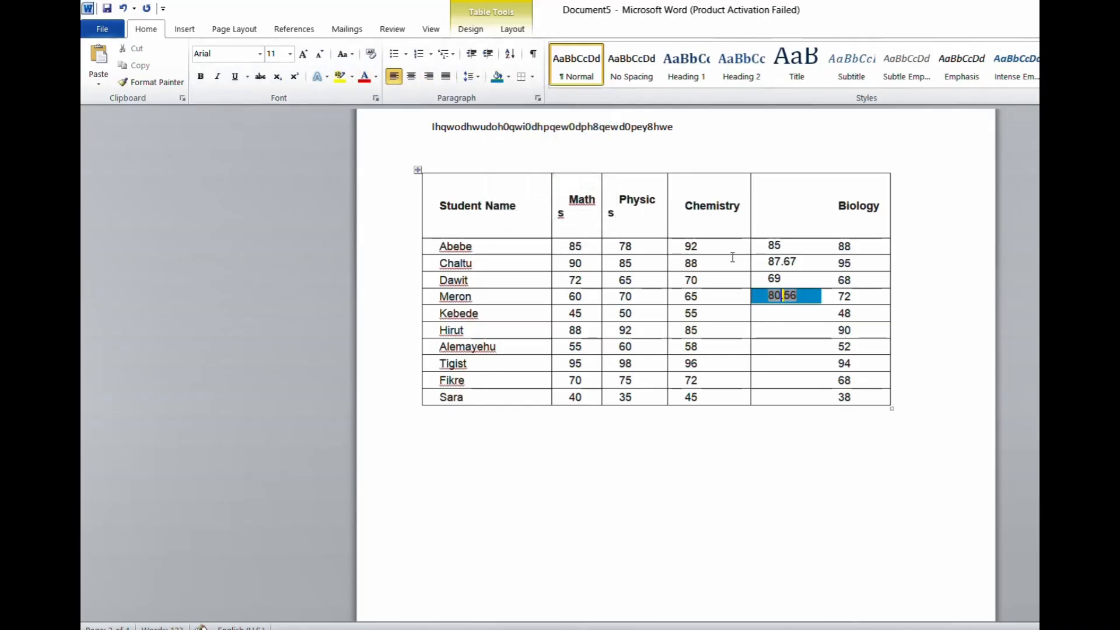
# Step: Average the fifth student's marks in the cell below the shaded one with the formula =average(left)
pyautogui.click(777, 313)
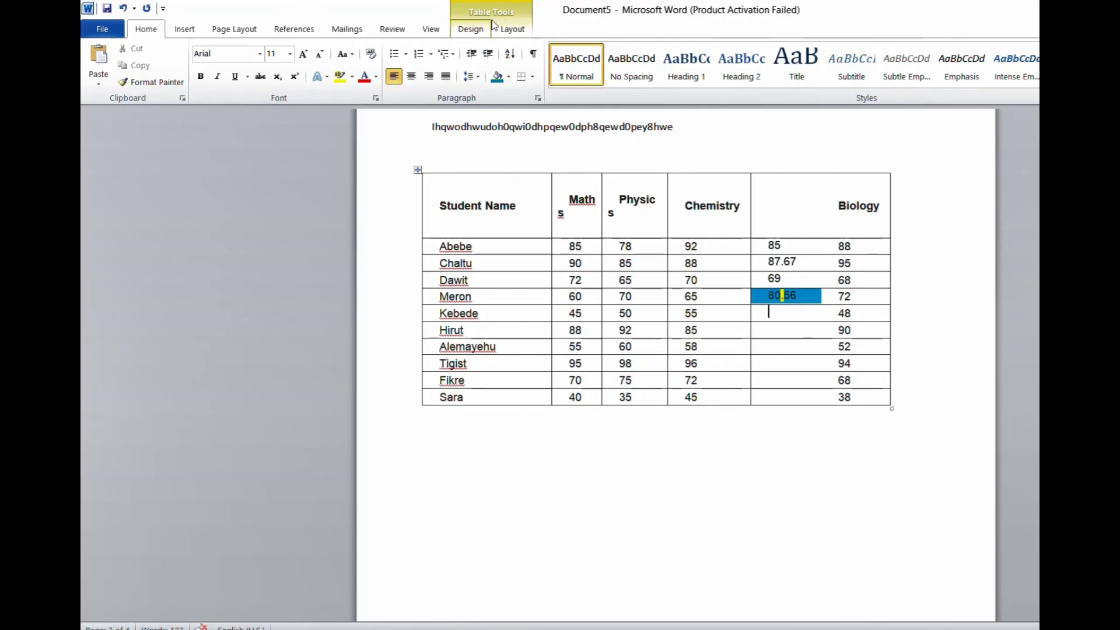
pyautogui.click(513, 29)
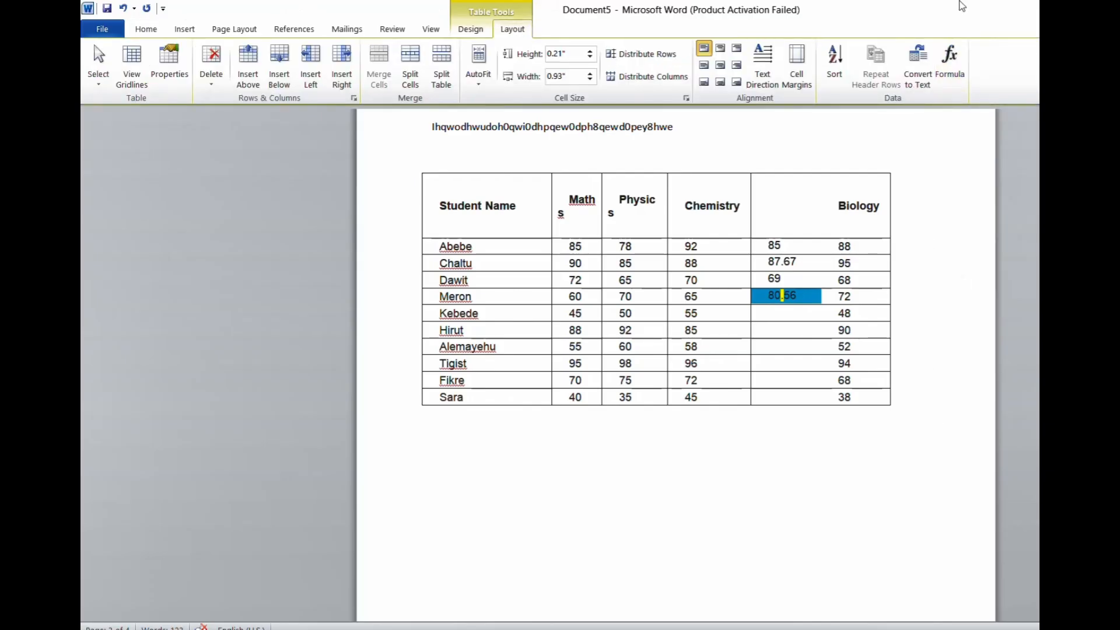
pyautogui.click(950, 59)
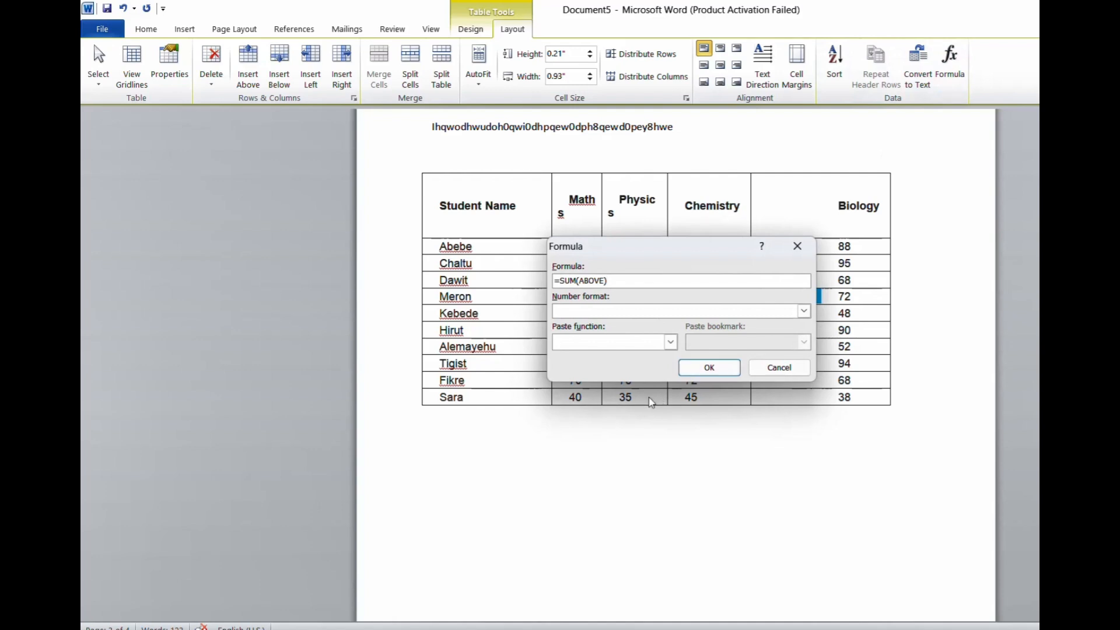
pyautogui.doubleClick(593, 281)
pyautogui.press('BackSpace')
pyautogui.doubleClick(569, 282)
pyautogui.write('averag')
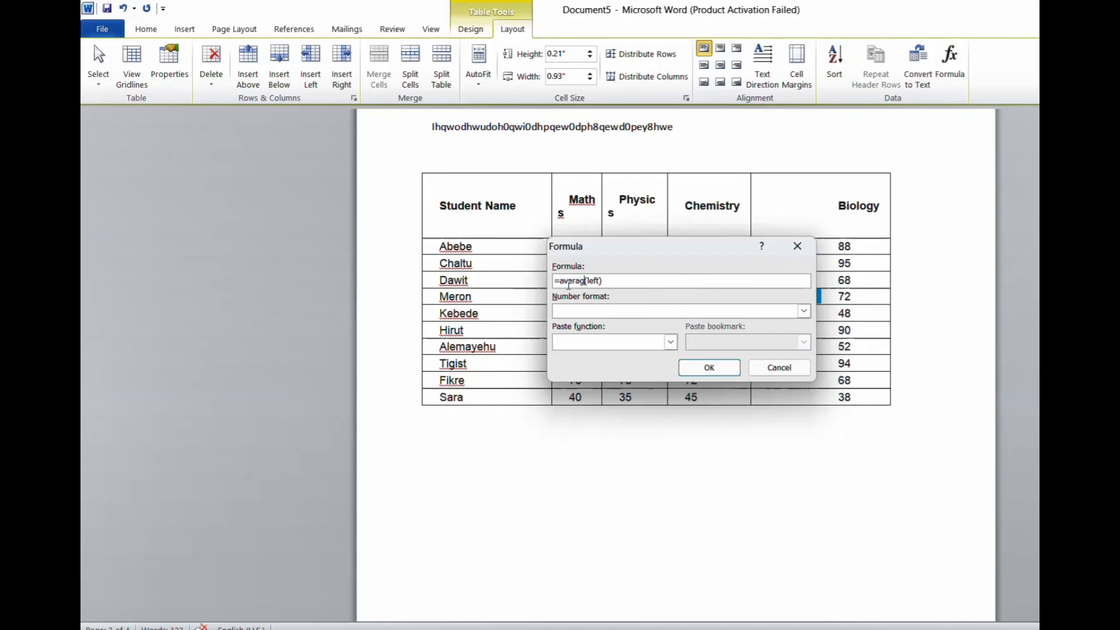
pyautogui.write('e')
pyautogui.press('Return')
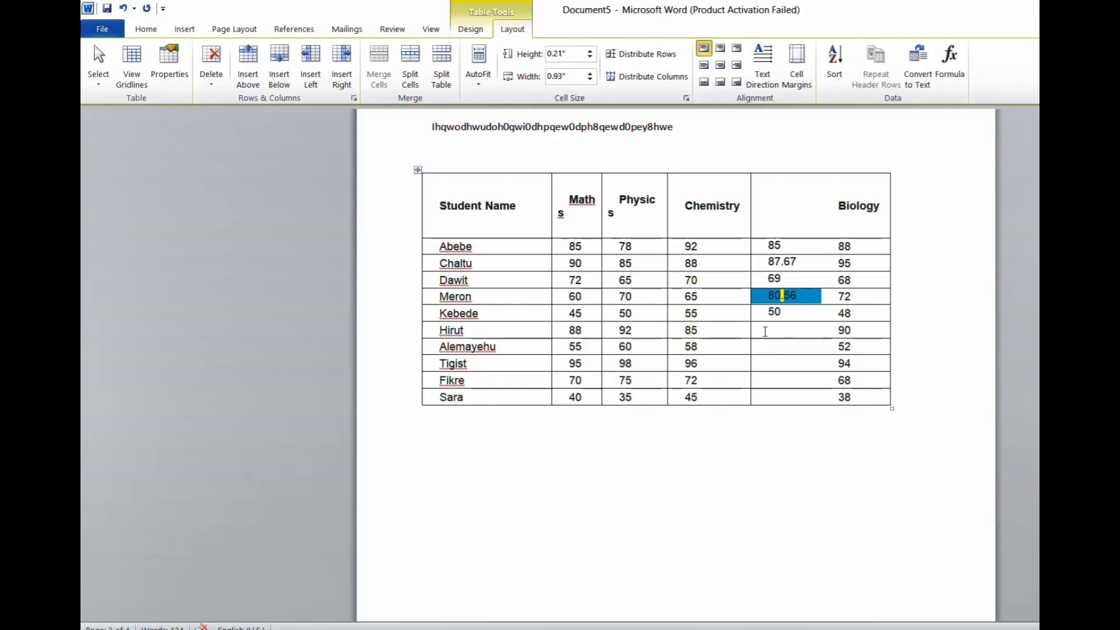
# Step: Find the sixth student's lowest mark in the column before Biology with the formula =min(left)
pyautogui.click(765, 331)
pyautogui.click(950, 64)
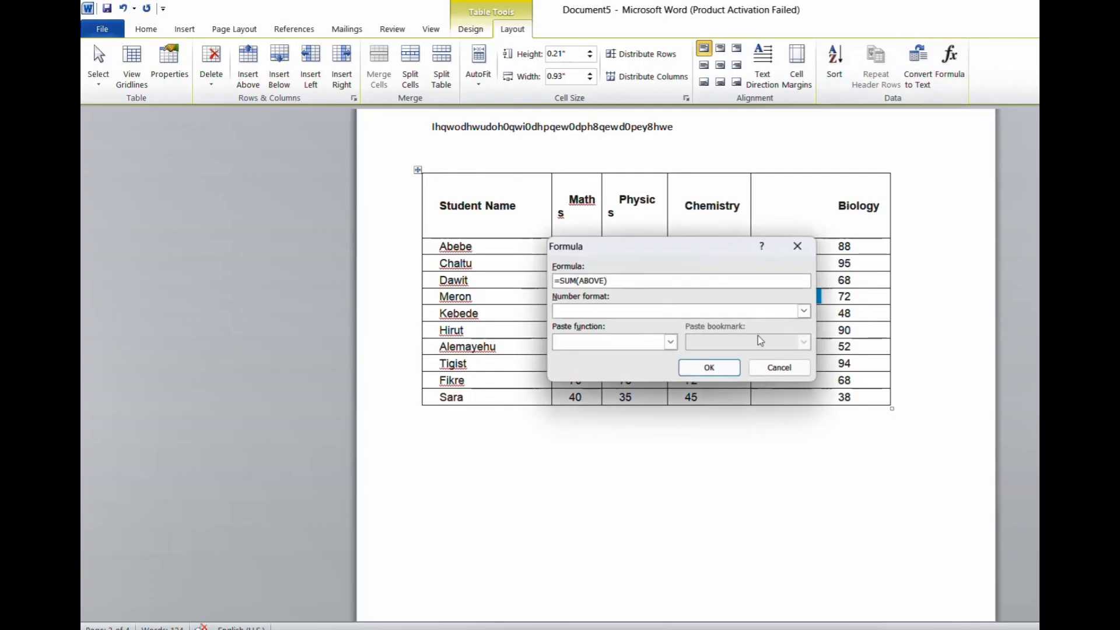
pyautogui.doubleClick(569, 281)
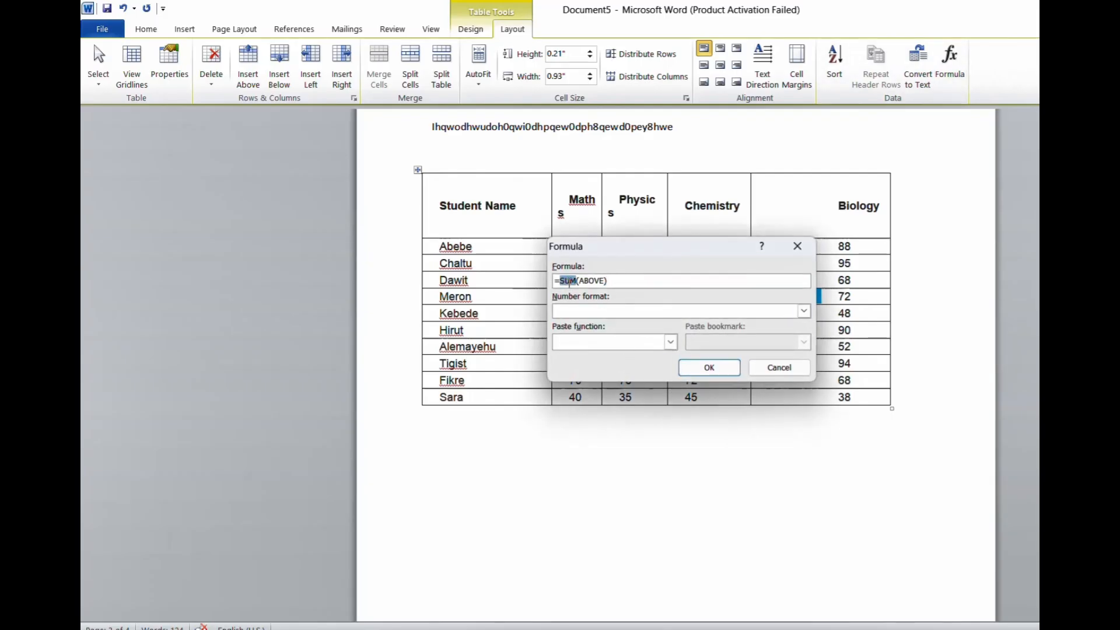
pyautogui.write('min')
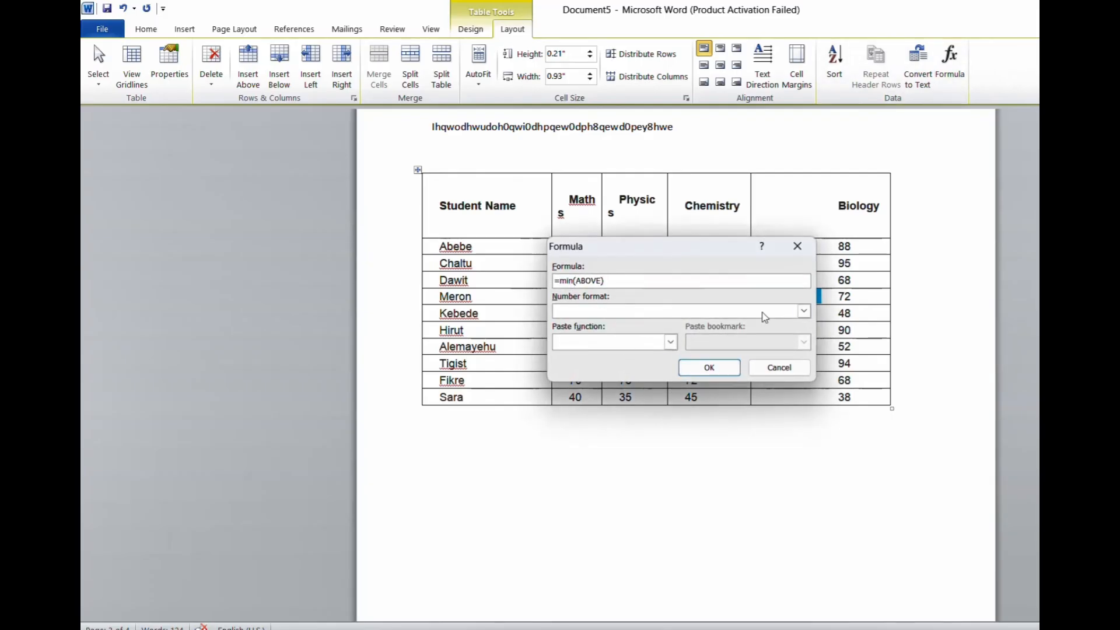
pyautogui.doubleClick(593, 281)
pyautogui.press('BackSpace')
pyautogui.press('Return')
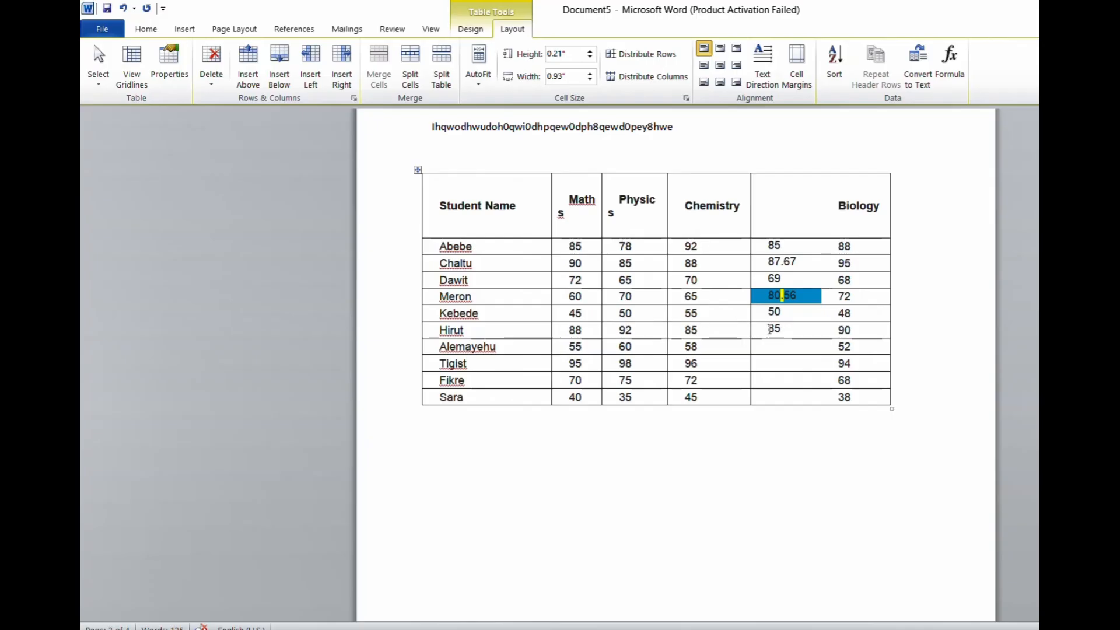
# Step: Insert a formula in the seventh student's cell of the column before Biology, using AVERAGE in place of SUM
pyautogui.click(774, 345)
pyautogui.click(950, 61)
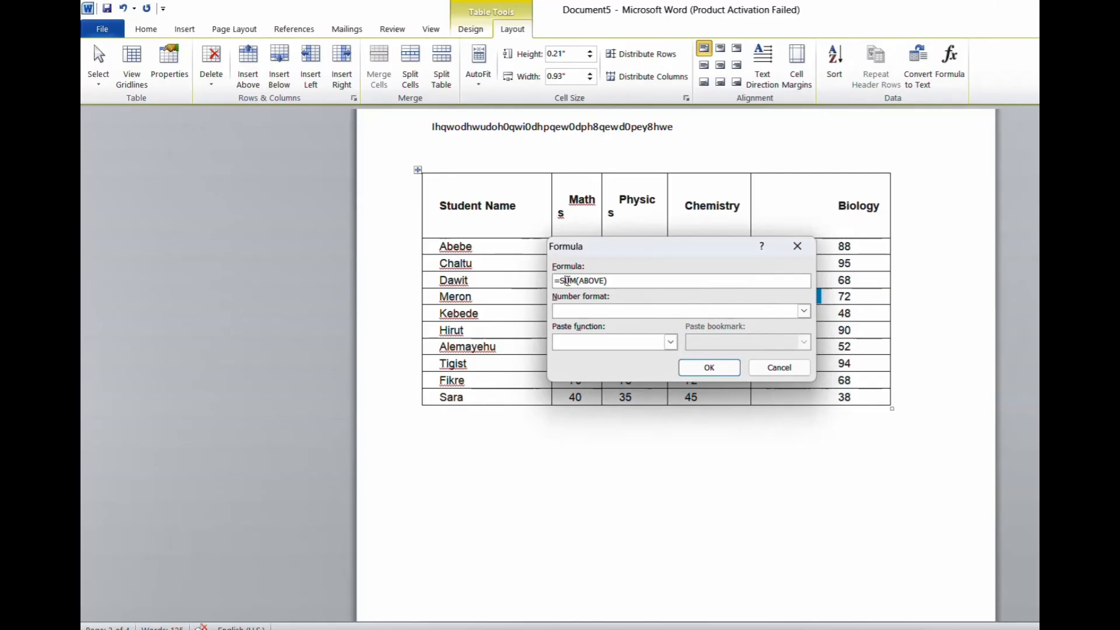
pyautogui.doubleClick(568, 281)
pyautogui.write('AVERAGE')
pyautogui.press('Return')
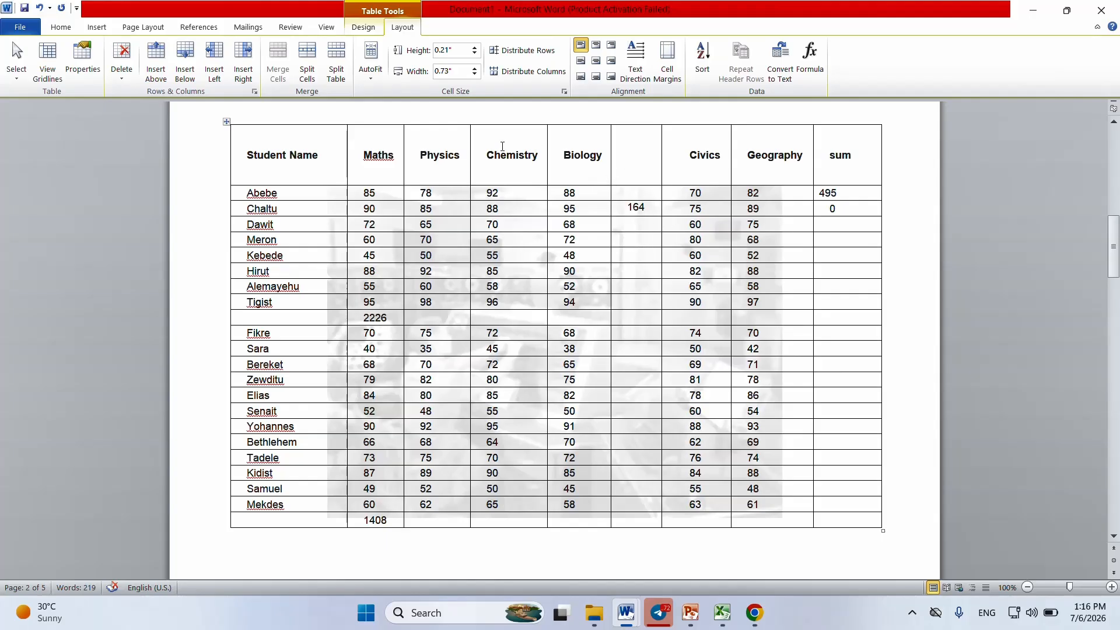
pyautogui.click(95, 30)
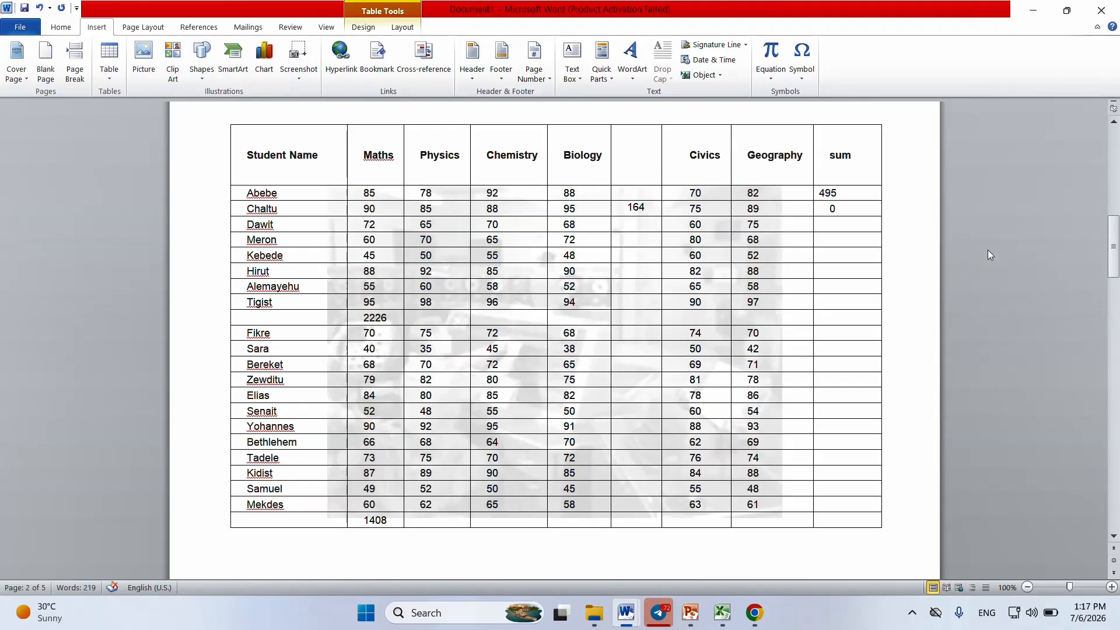
pyautogui.moveTo(1114, 247); pyautogui.dragTo(1115, 313)
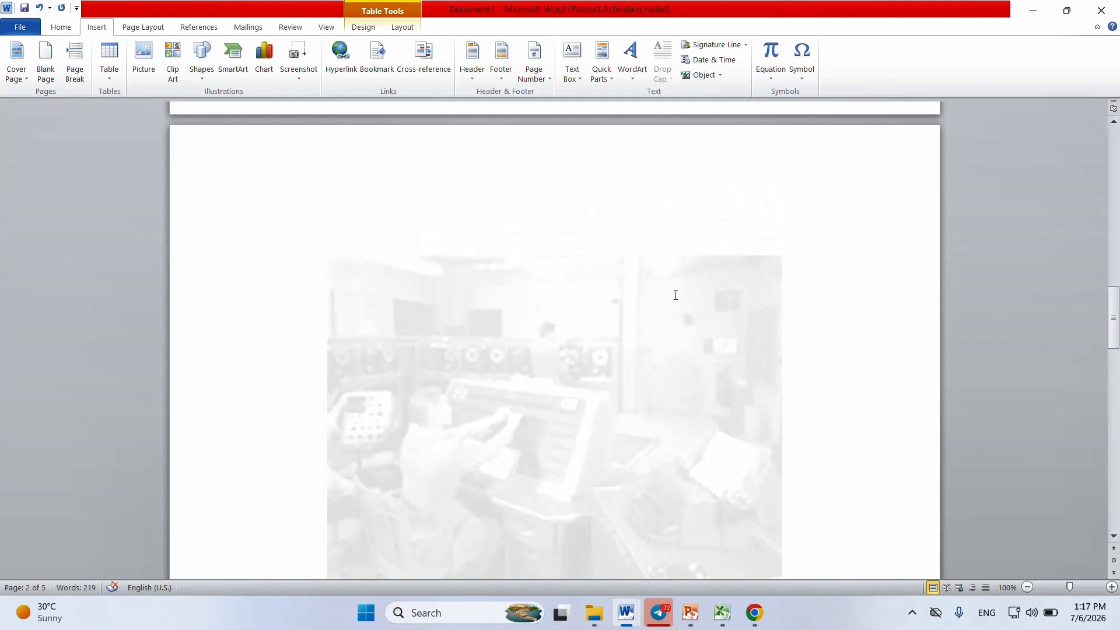
pyautogui.click(489, 233)
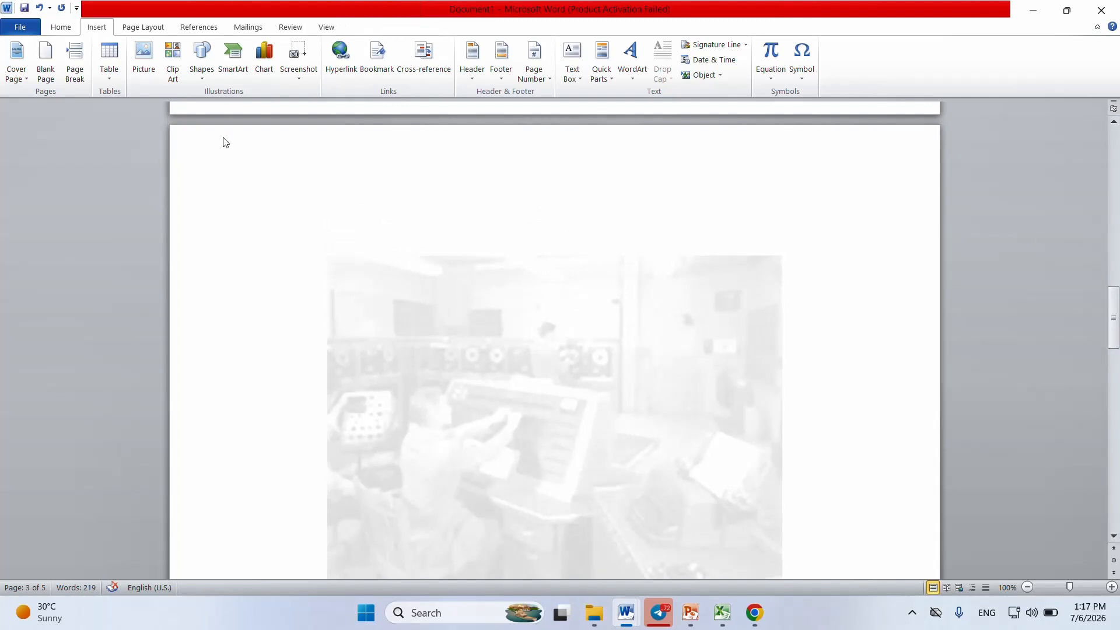
pyautogui.click(145, 58)
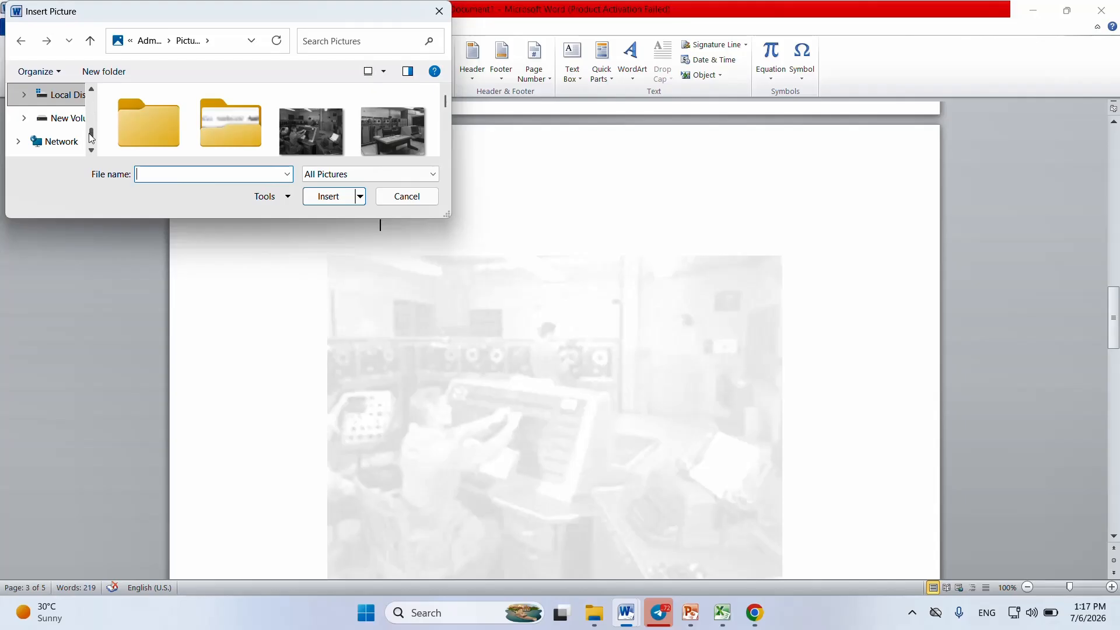
pyautogui.click(91, 119)
pyautogui.moveTo(91, 124); pyautogui.dragTo(88, 105)
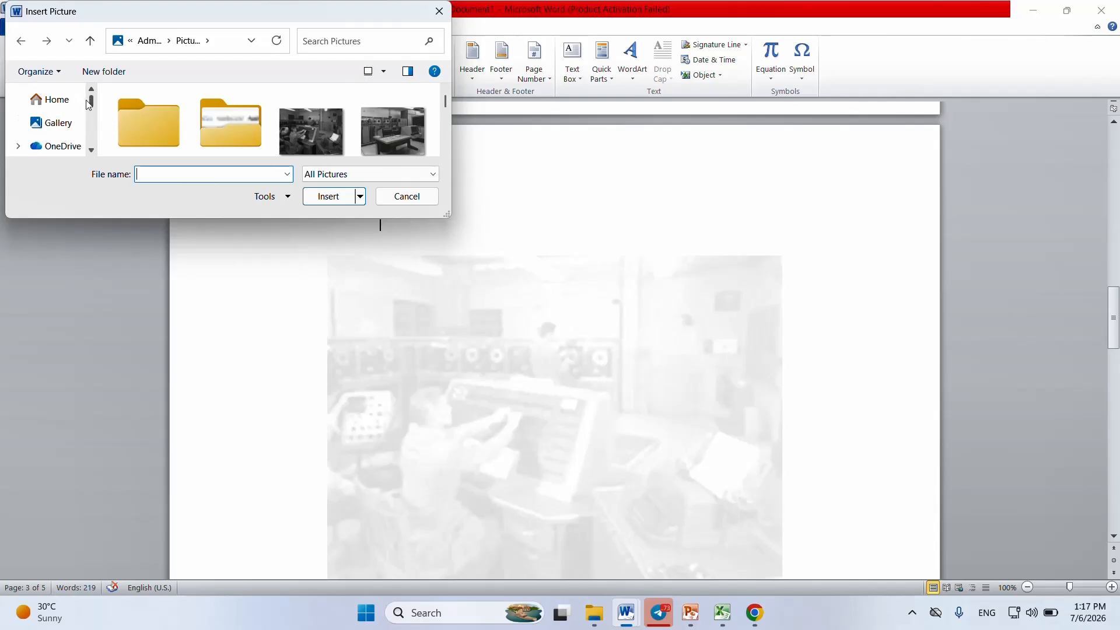
pyautogui.click(57, 130)
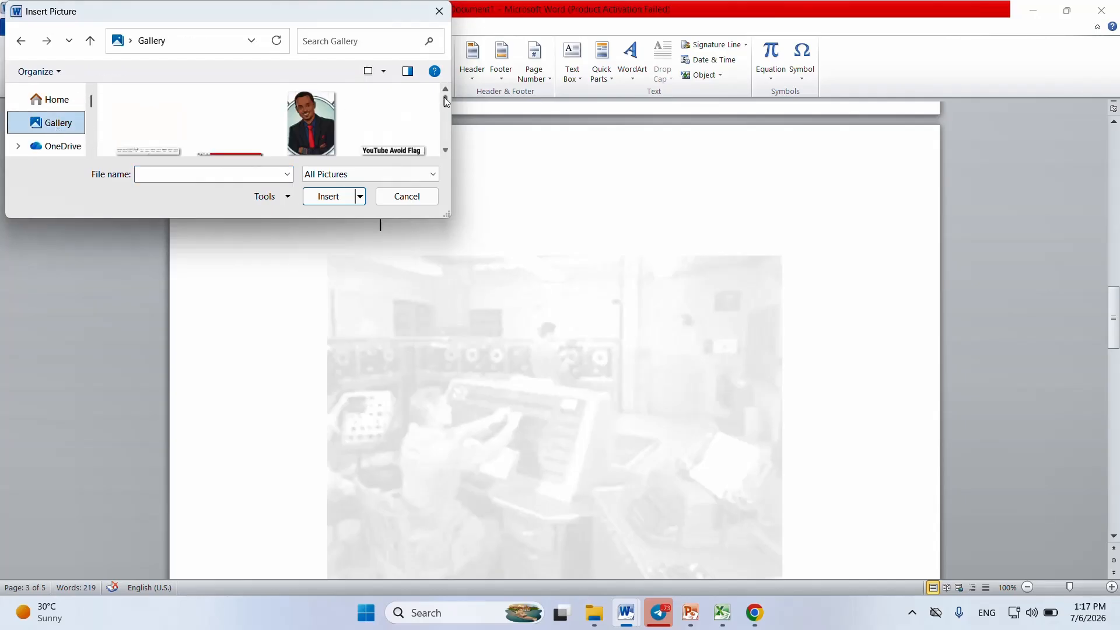
pyautogui.scroll(-1, 447, 107)
pyautogui.moveTo(447, 101); pyautogui.dragTo(445, 106)
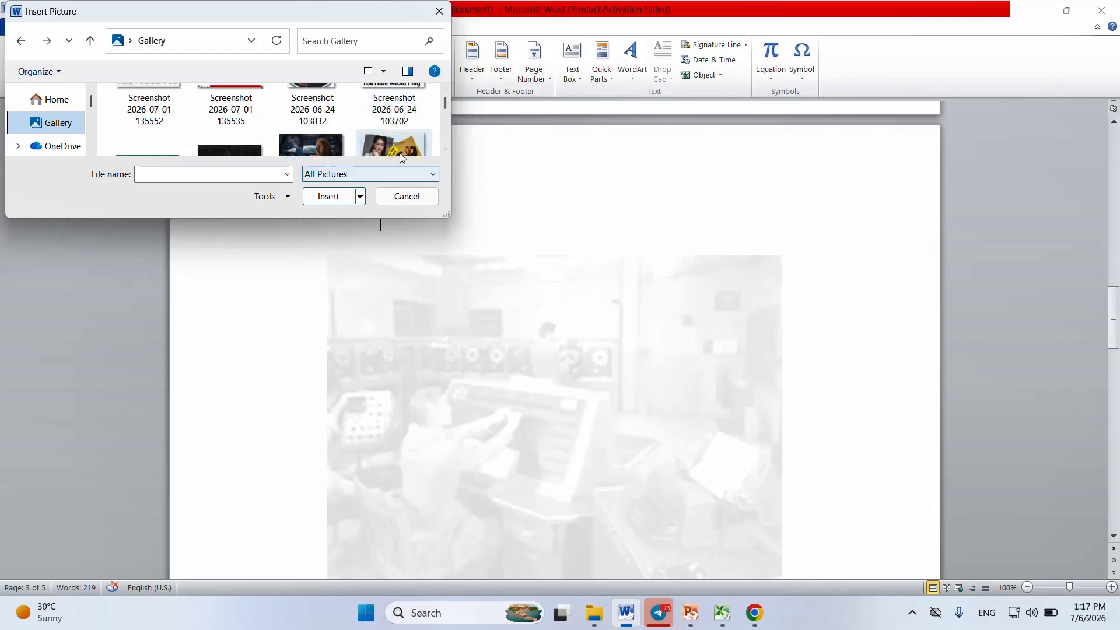
pyautogui.click(402, 150)
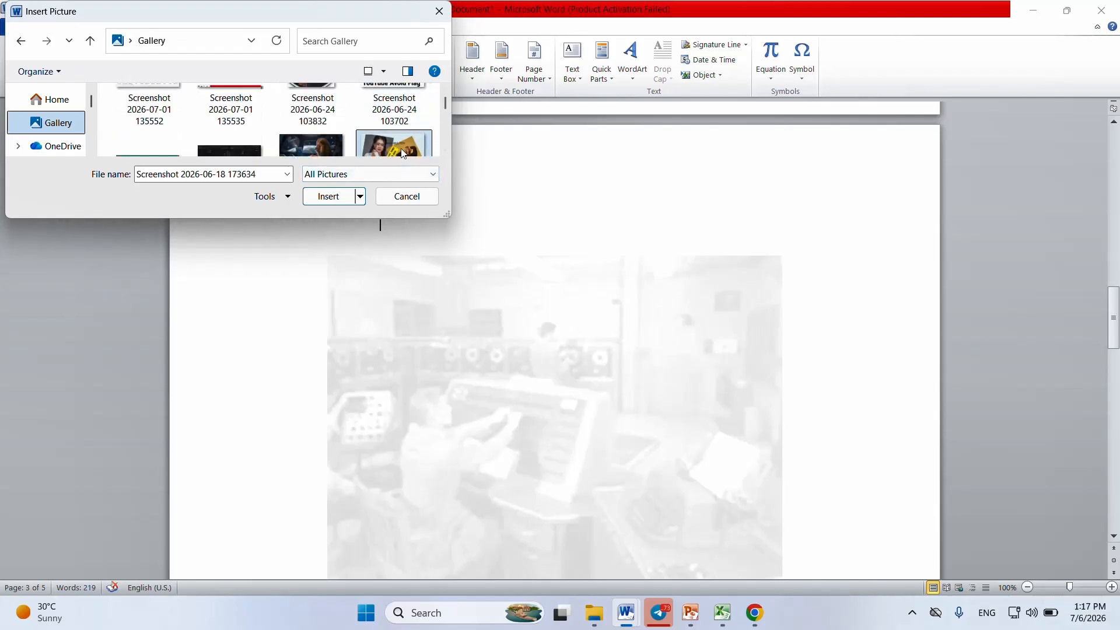
pyautogui.click(328, 197)
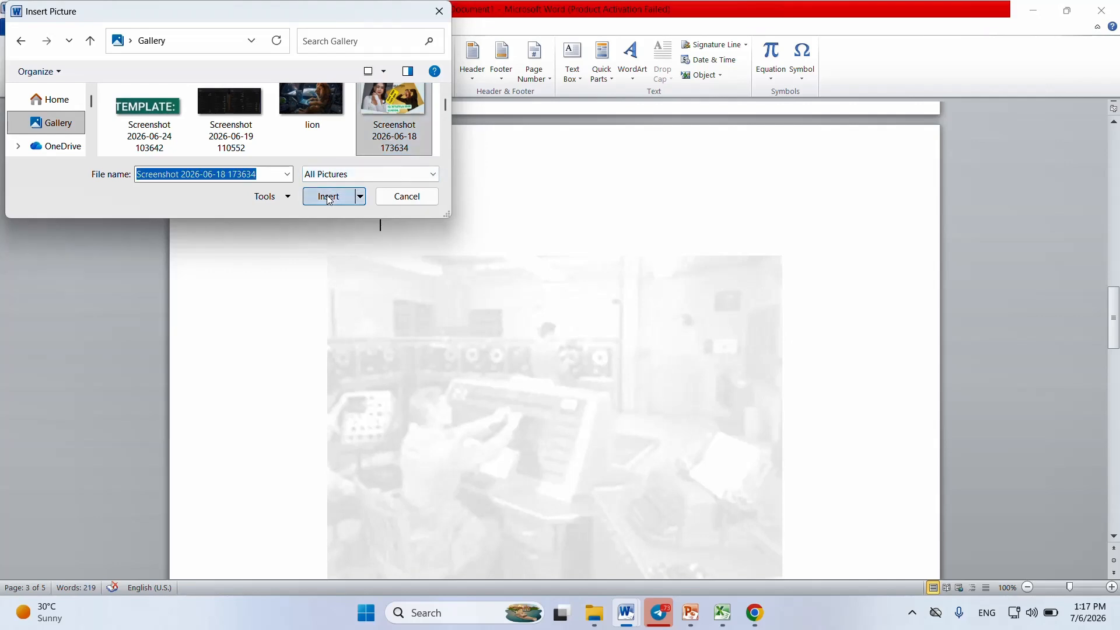
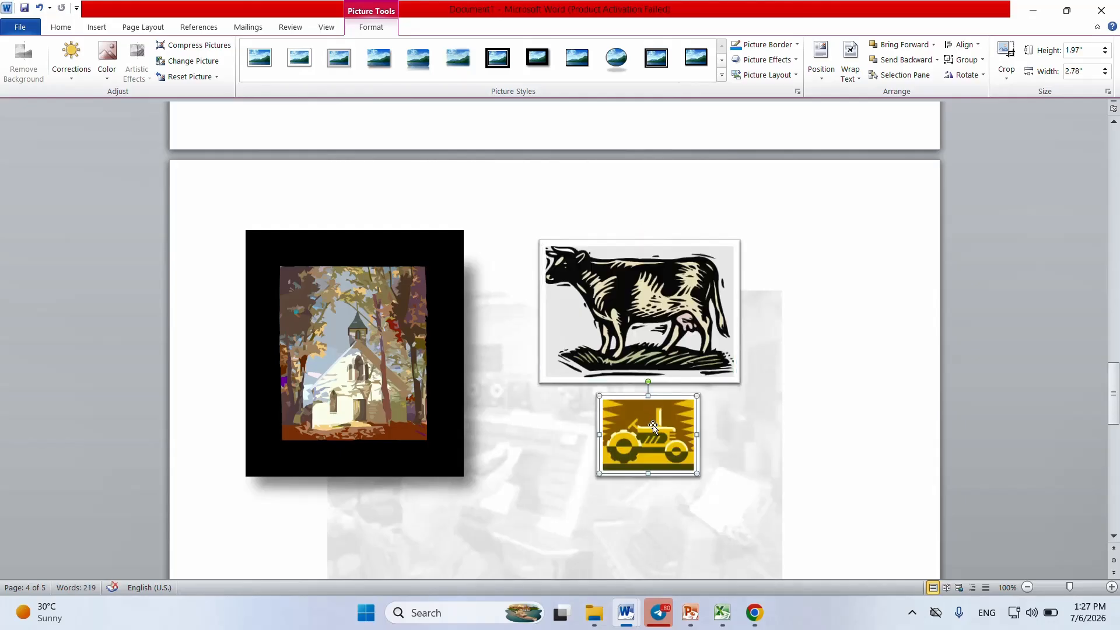
# Step: Overlap the tractor and cow pictures on the church picture, and return both beside it with the tractor below the cow
pyautogui.moveTo(652, 424); pyautogui.dragTo(352, 346)
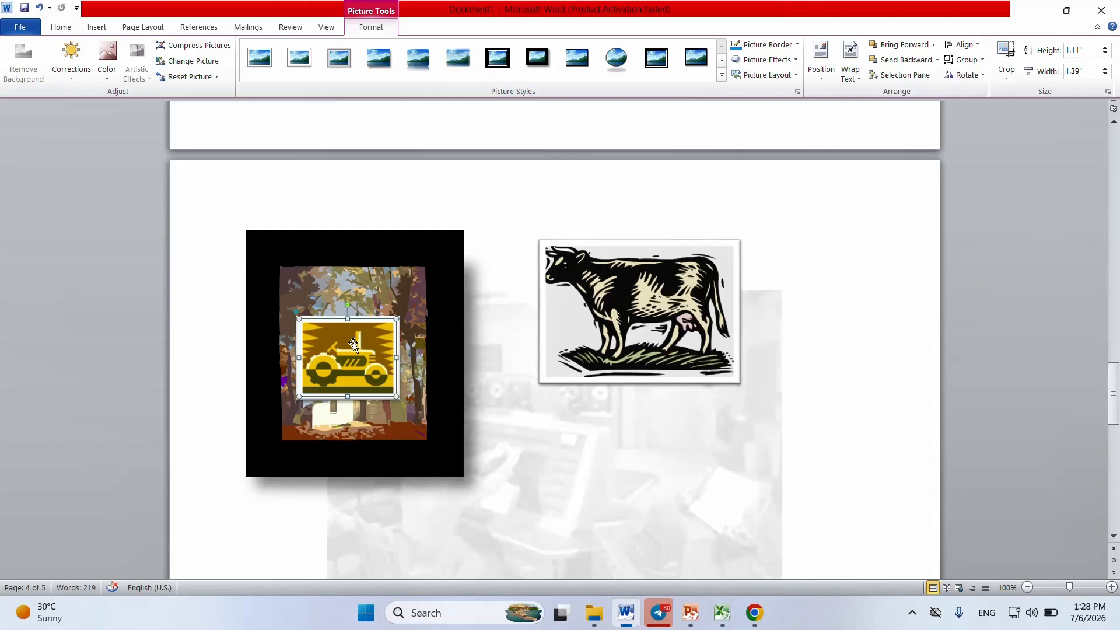
pyautogui.moveTo(600, 295); pyautogui.dragTo(342, 395)
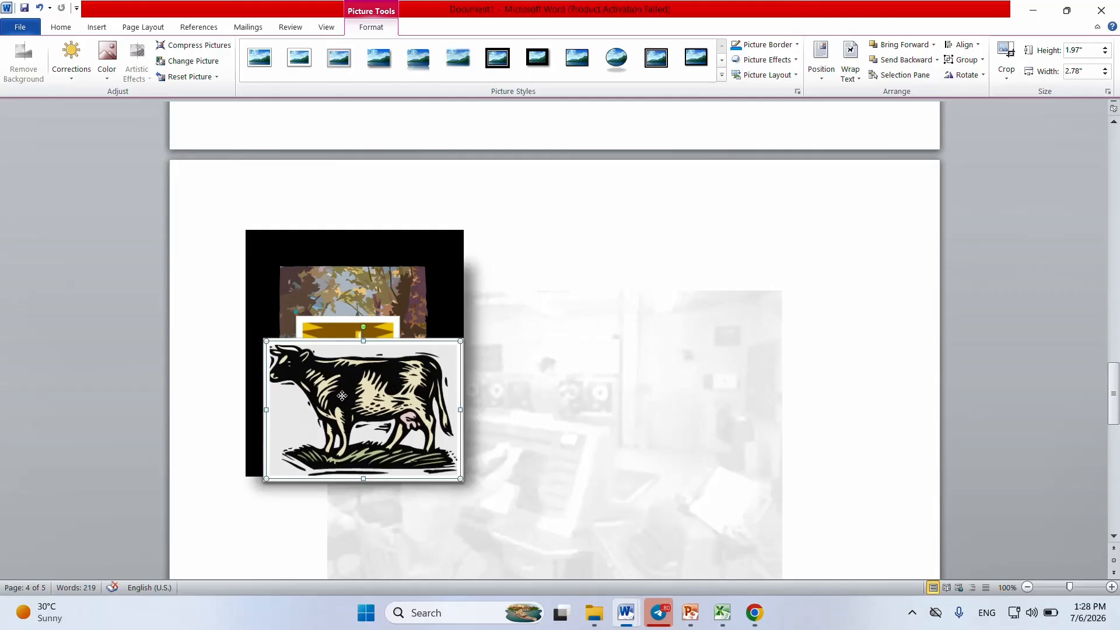
pyautogui.moveTo(368, 376); pyautogui.dragTo(694, 319)
pyautogui.moveTo(362, 342); pyautogui.dragTo(654, 470)
# Step: Add blank lines above the text starting with "Pi" on the last page to make room for a shape
pyautogui.click(99, 28)
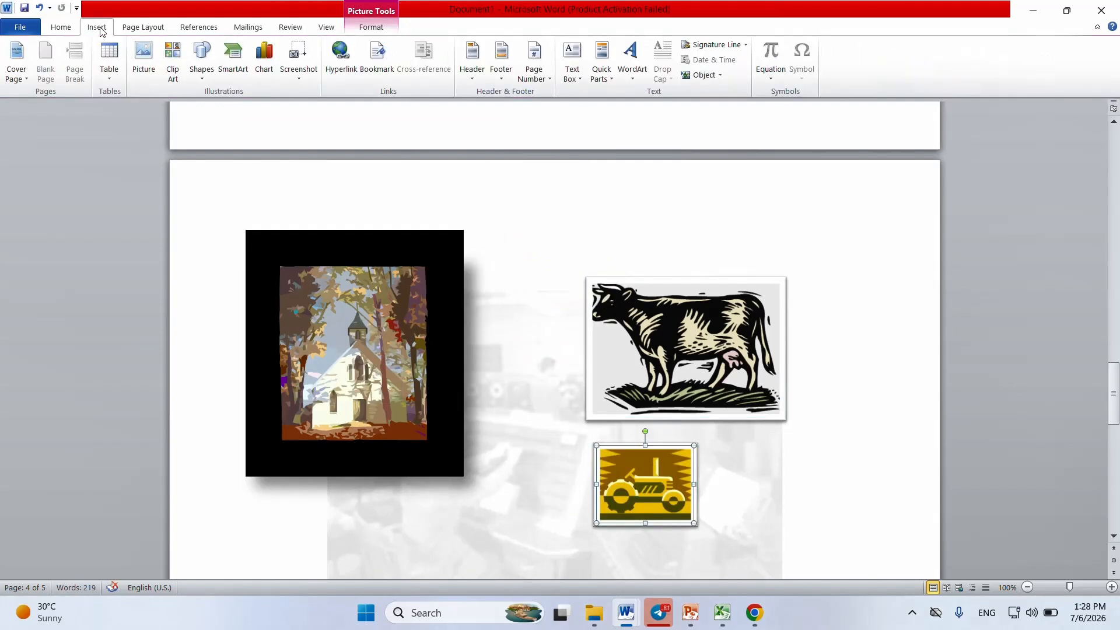
pyautogui.click(198, 81)
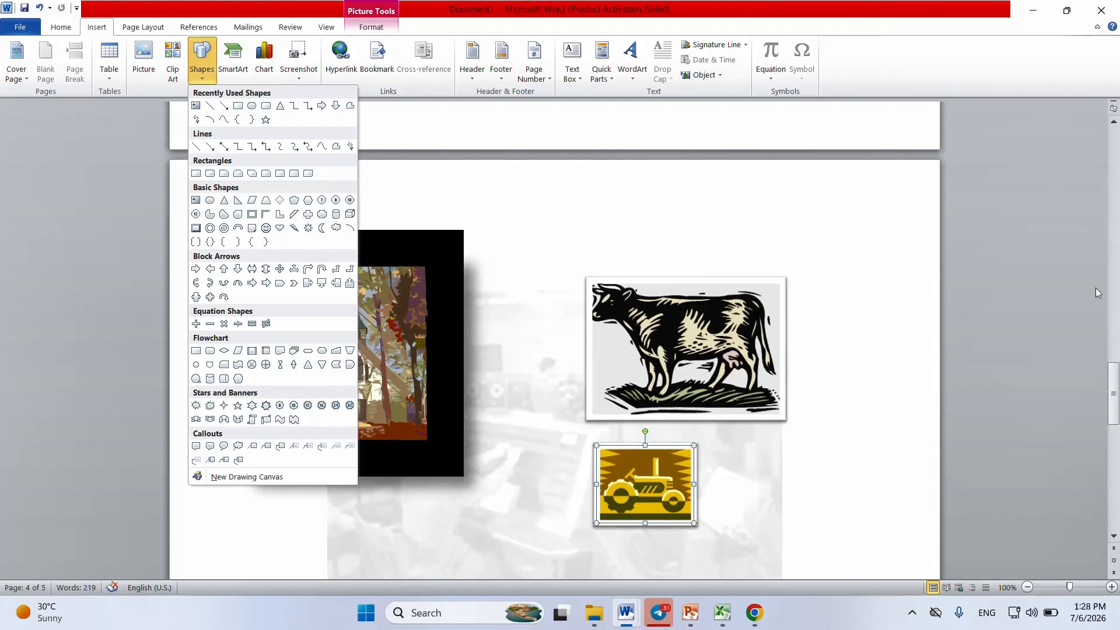
pyautogui.moveTo(1116, 392); pyautogui.dragTo(1115, 438)
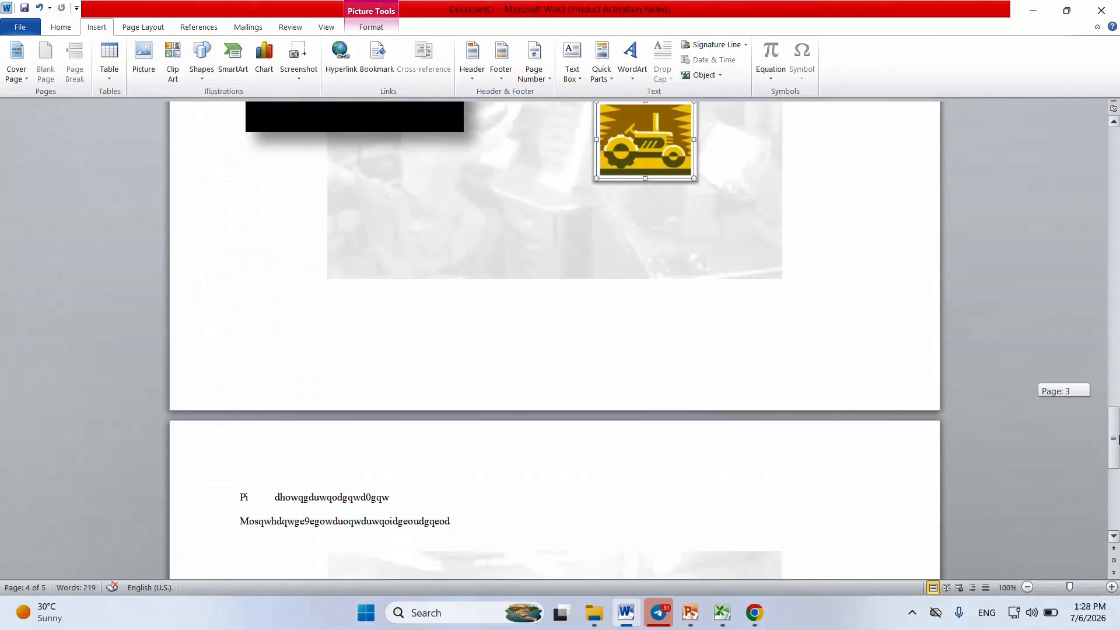
pyautogui.click(423, 300)
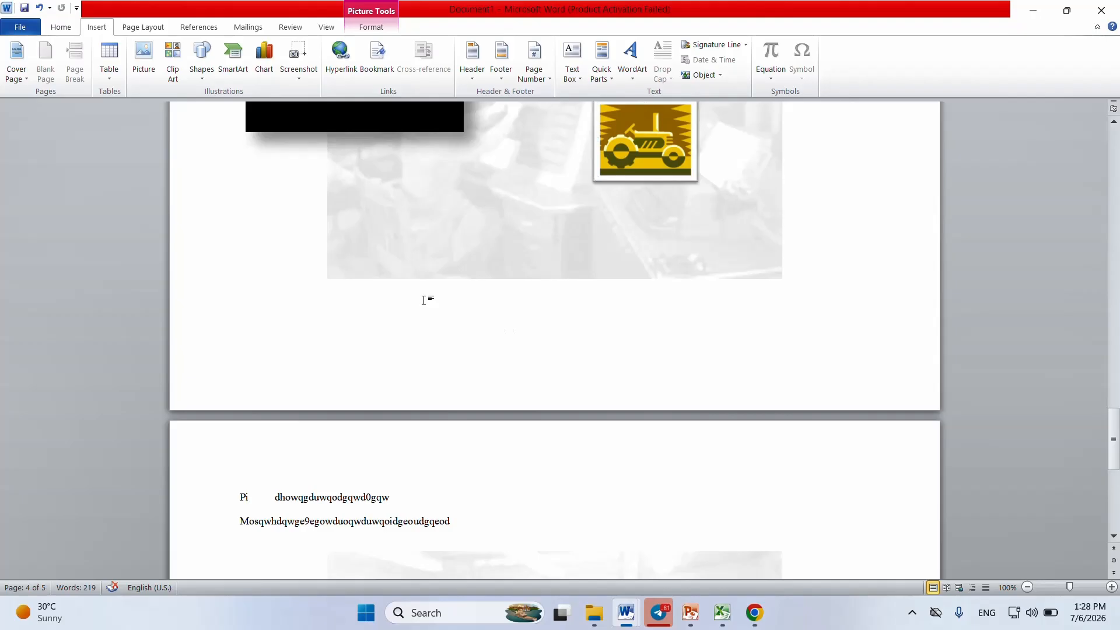
pyautogui.click(233, 493)
pyautogui.press('Return')
pyautogui.press('Return')
pyautogui.press('Return')
pyautogui.press('Return')
pyautogui.press('Return')
pyautogui.press('Return')
pyautogui.press('Return')
pyautogui.press('Return')
pyautogui.press('Return')
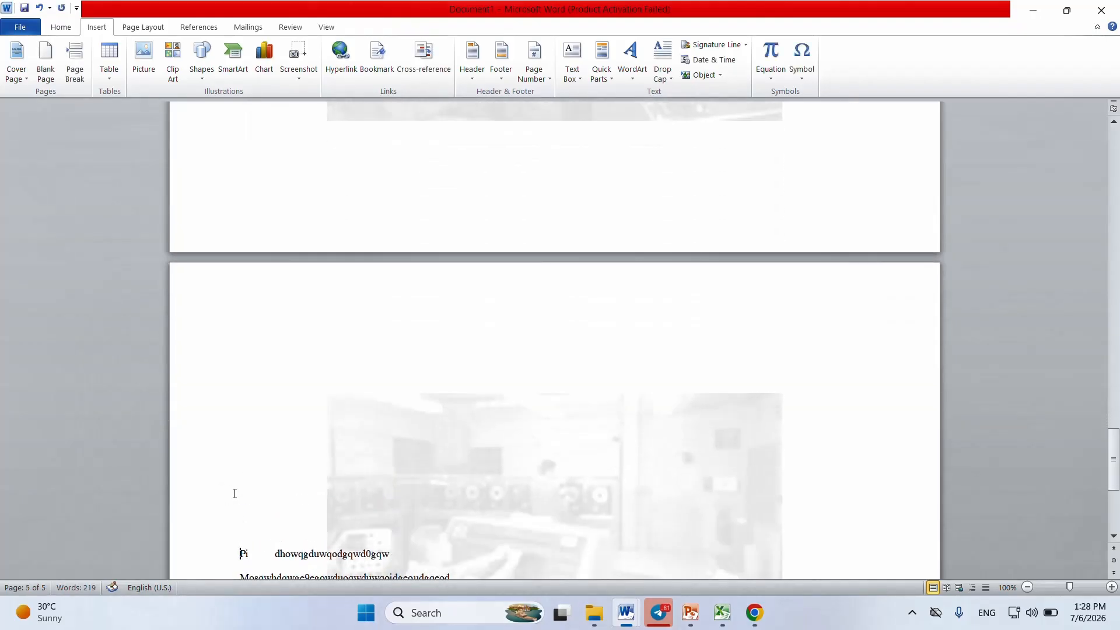
# Step: Insert a 1" by 1" rectangle in the blank space at the start of page 5
pyautogui.click(207, 78)
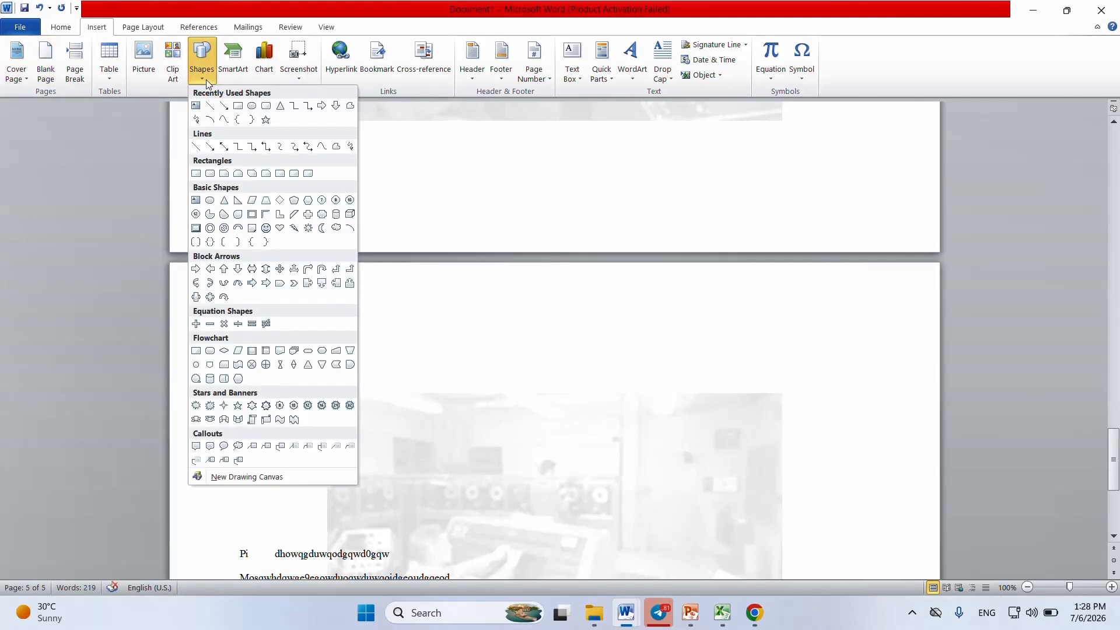
pyautogui.click(238, 109)
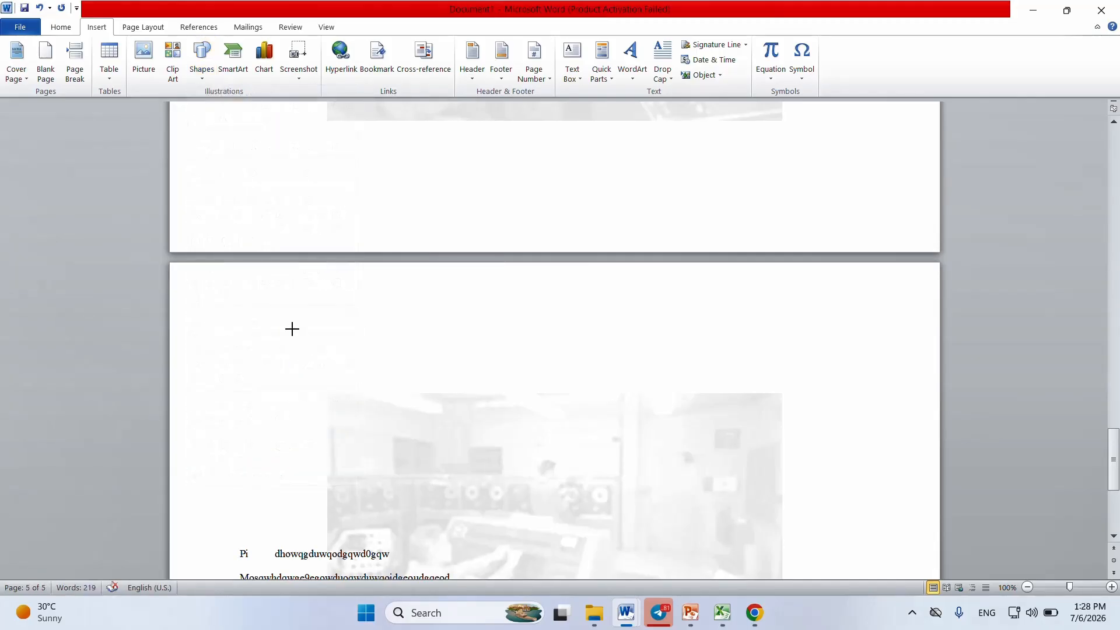
pyautogui.click(291, 328)
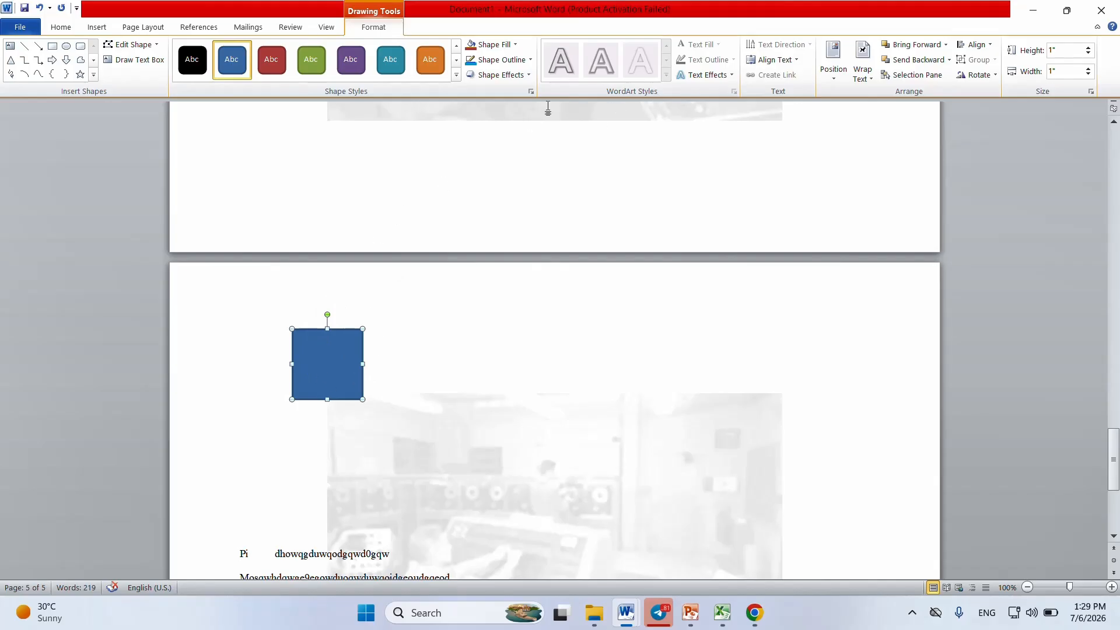
# Step: Fill the square with light gray and give it a red outline
pyautogui.click(515, 45)
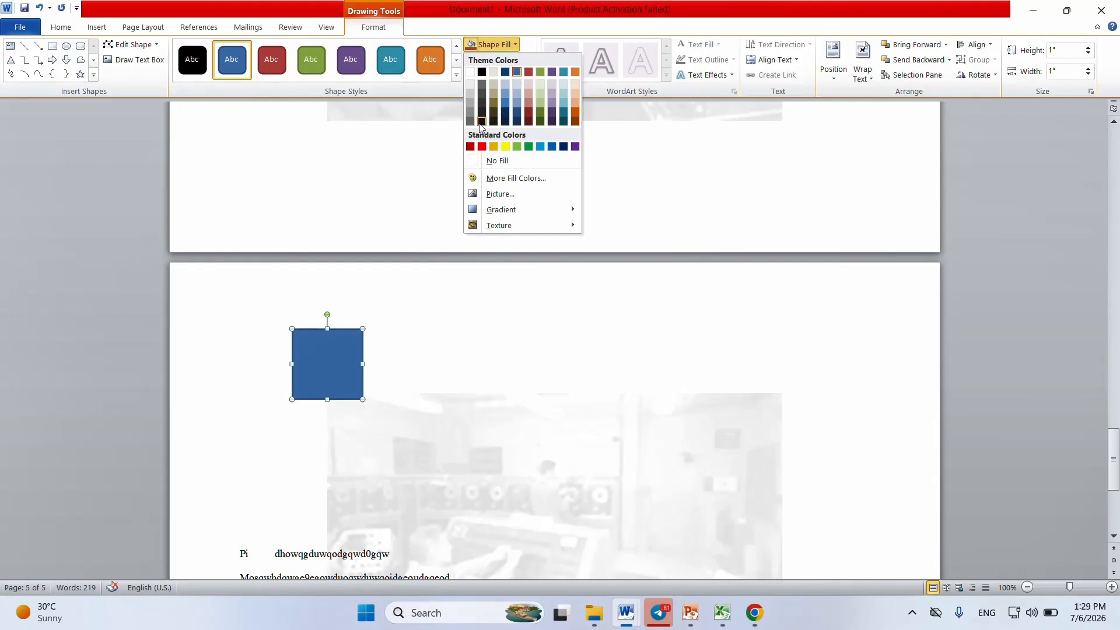
pyautogui.click(470, 86)
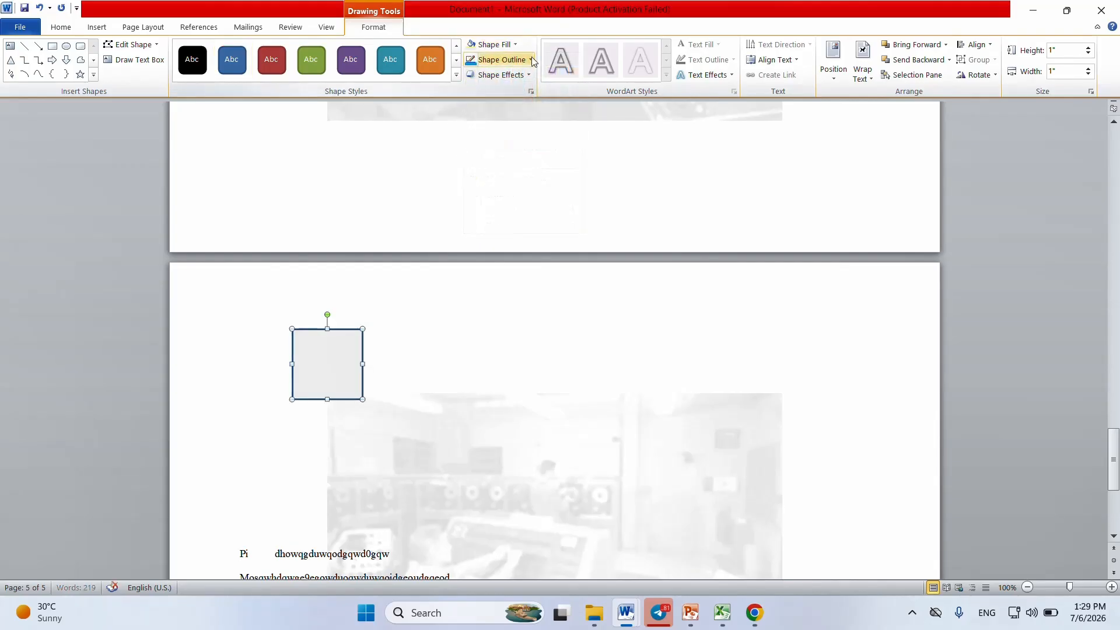
pyautogui.click(530, 60)
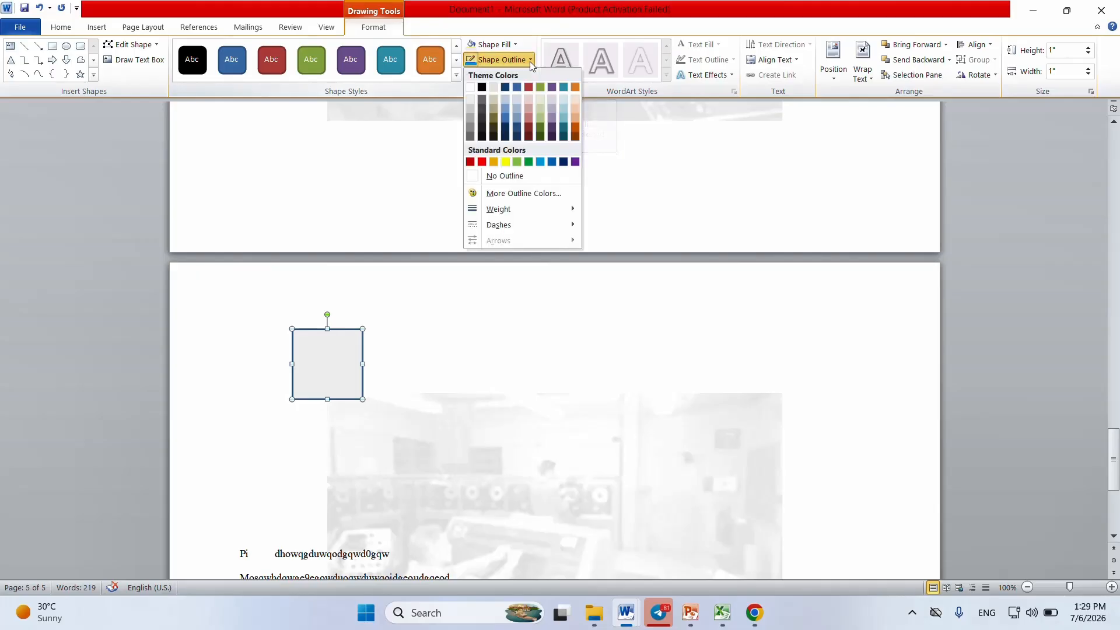
pyautogui.click(482, 163)
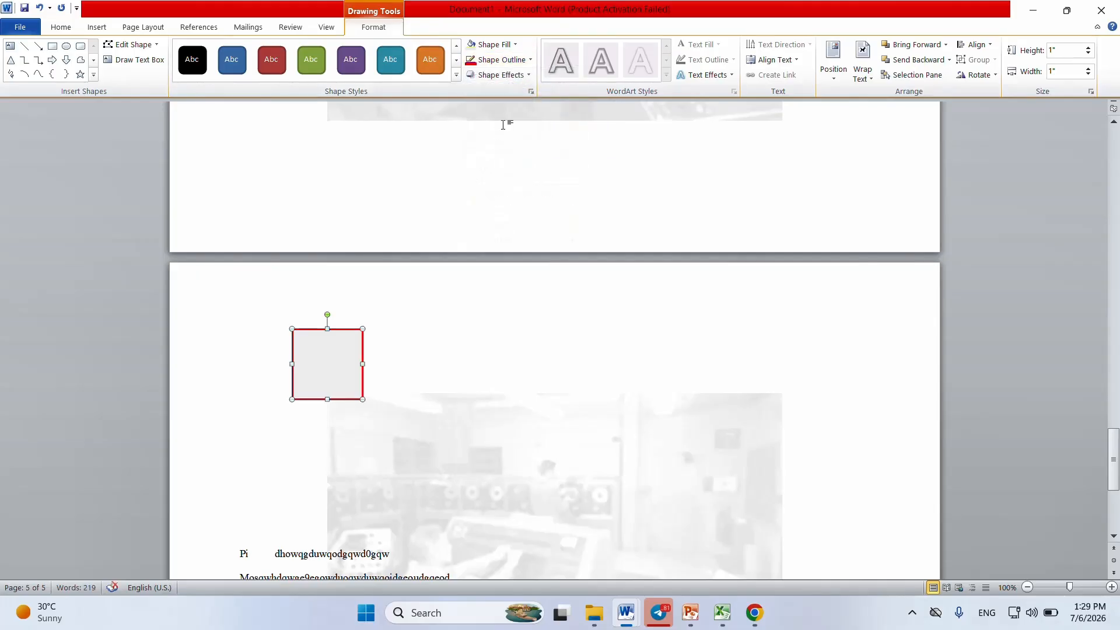
# Step: Apply the first reflection variation of the second row to the square and deselect it
pyautogui.click(530, 79)
pyautogui.moveTo(537, 166)
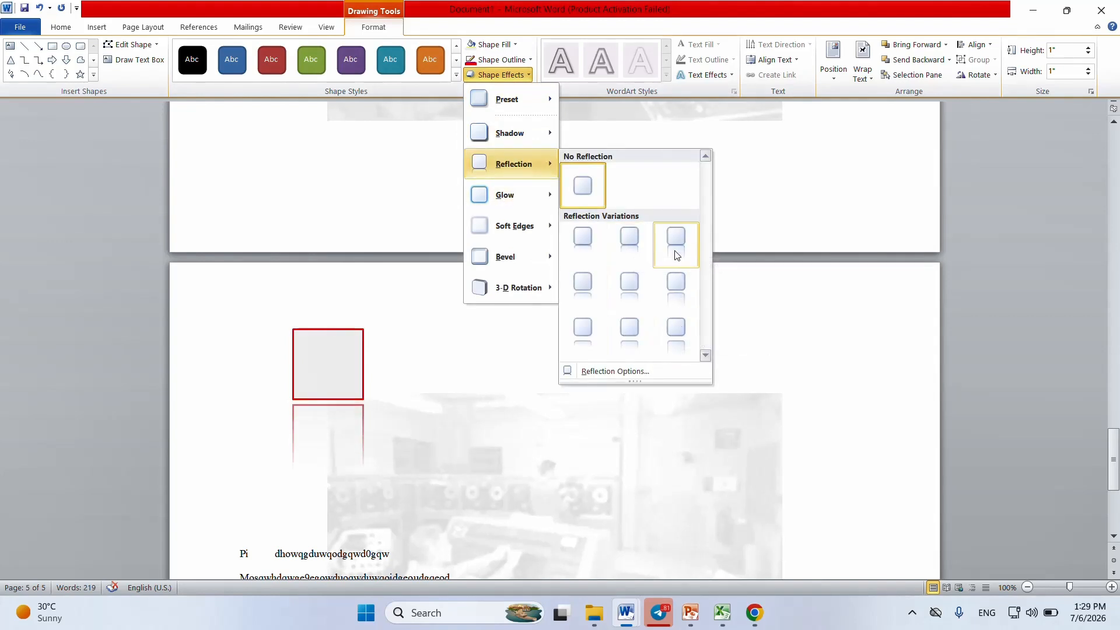
pyautogui.click(575, 283)
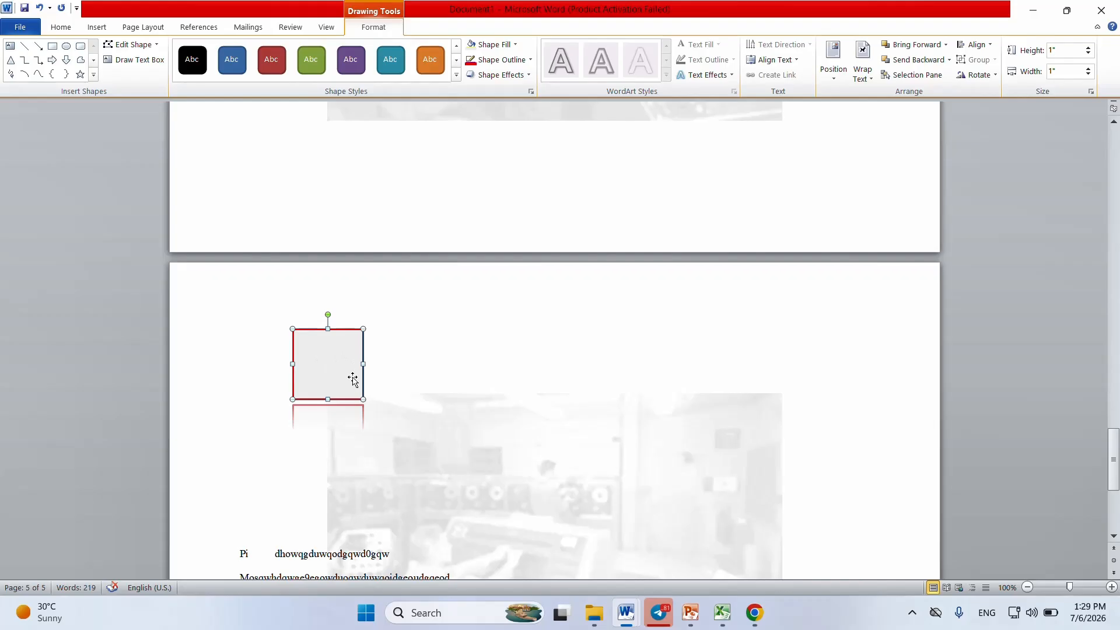
pyautogui.click(441, 358)
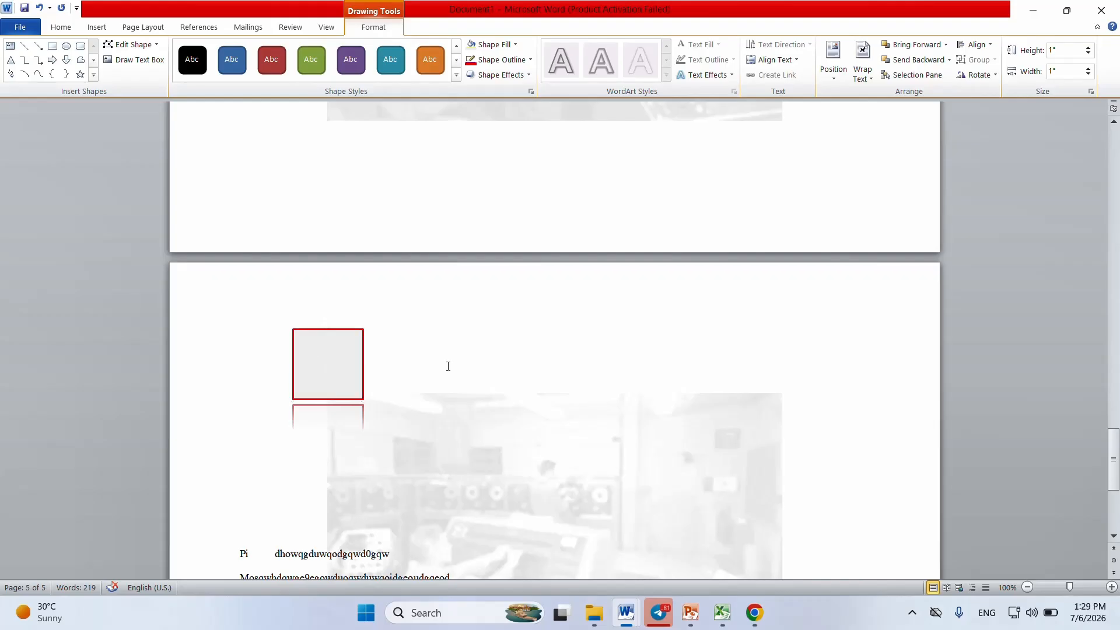
# Step: Enter the text "ibbfusobfcvdavcdsvjbd" in the square and give it a green text fill
pyautogui.click(325, 350)
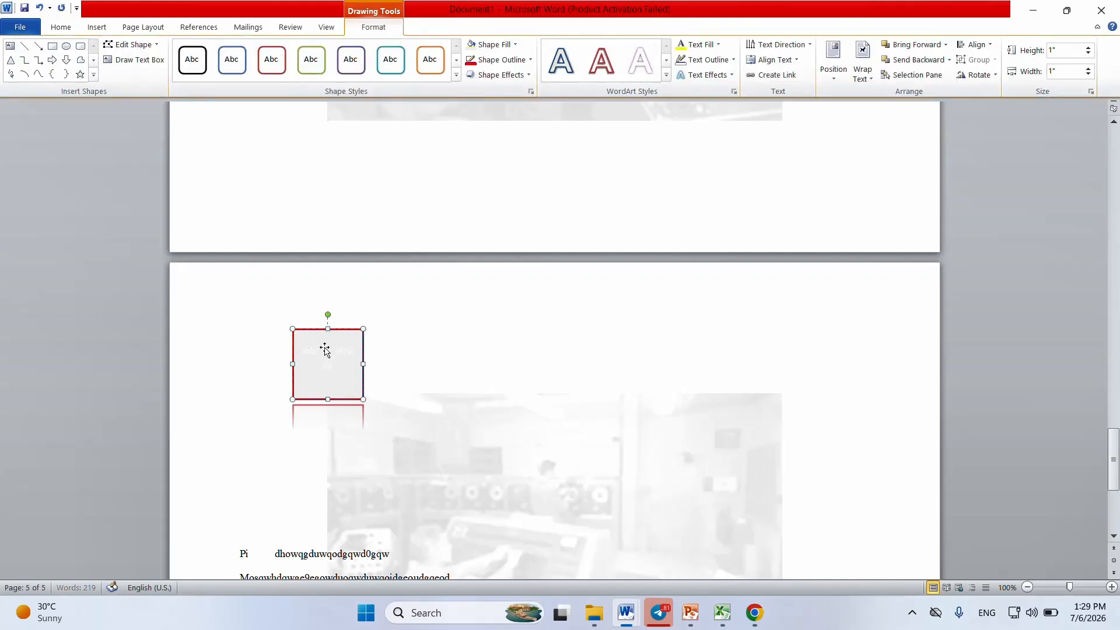
pyautogui.write('jbd')
pyautogui.moveTo(352, 367); pyautogui.dragTo(291, 354)
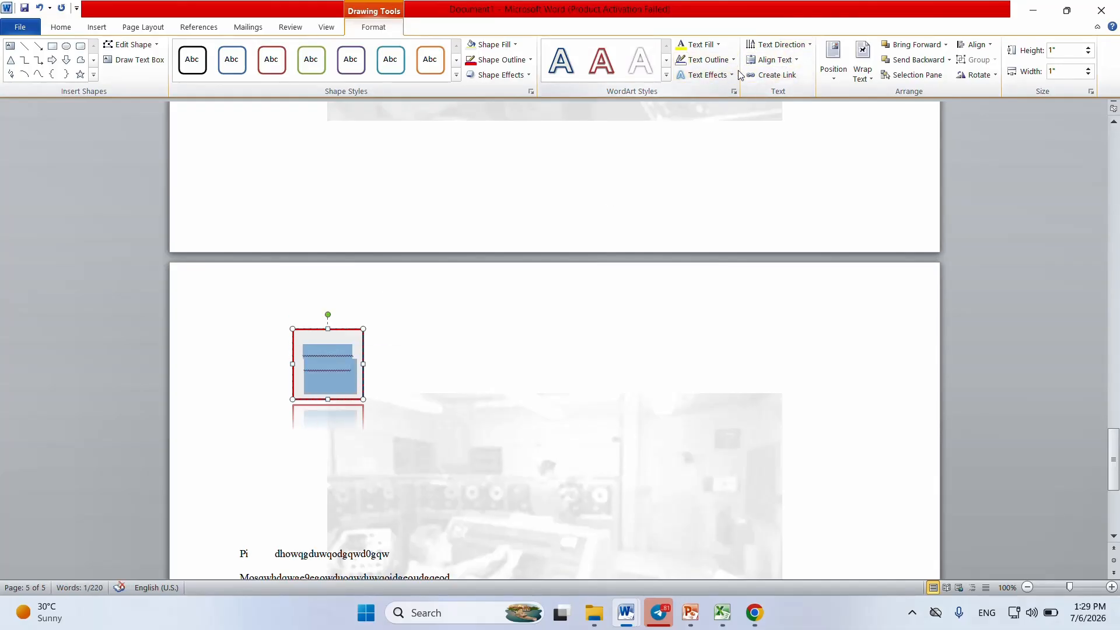
pyautogui.click(720, 46)
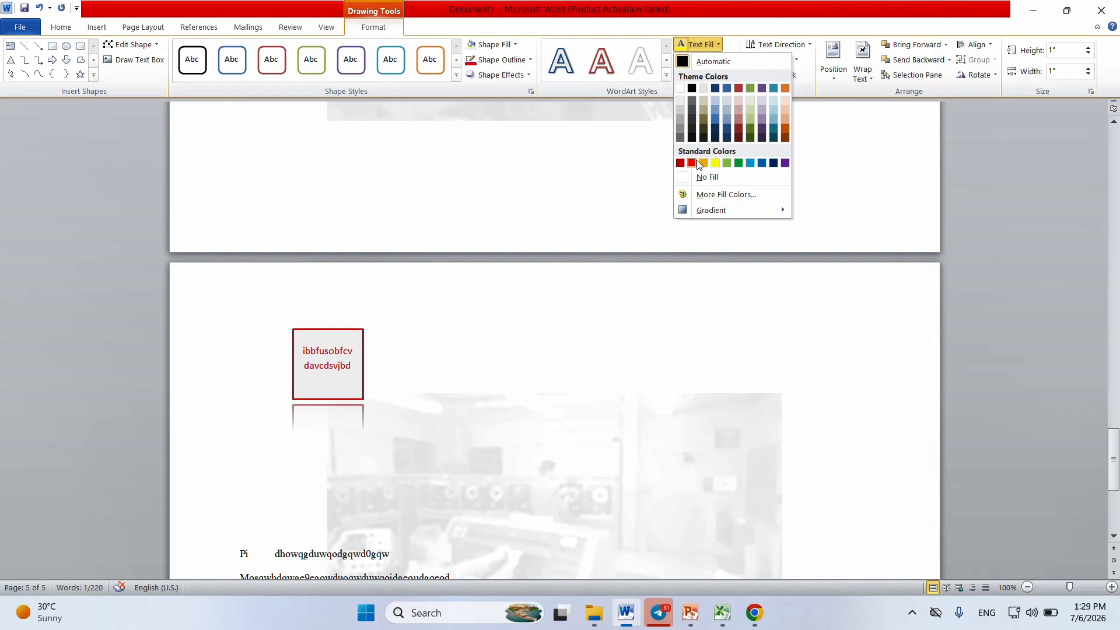
pyautogui.click(739, 162)
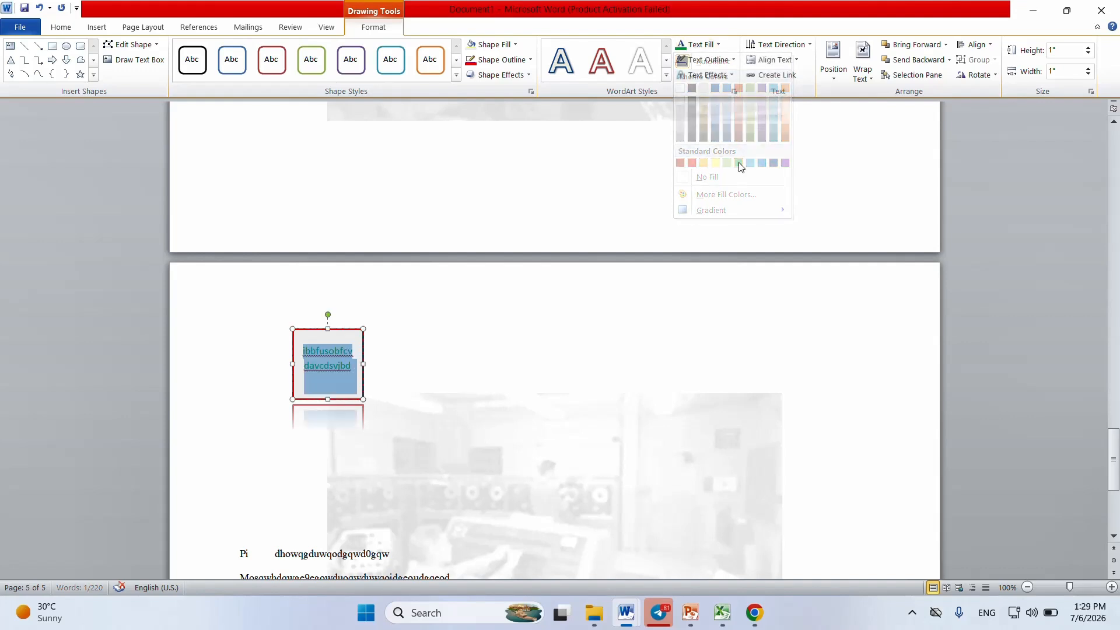
# Step: Outline the square's text in red and preview the Glow text effects without applying one
pyautogui.click(735, 60)
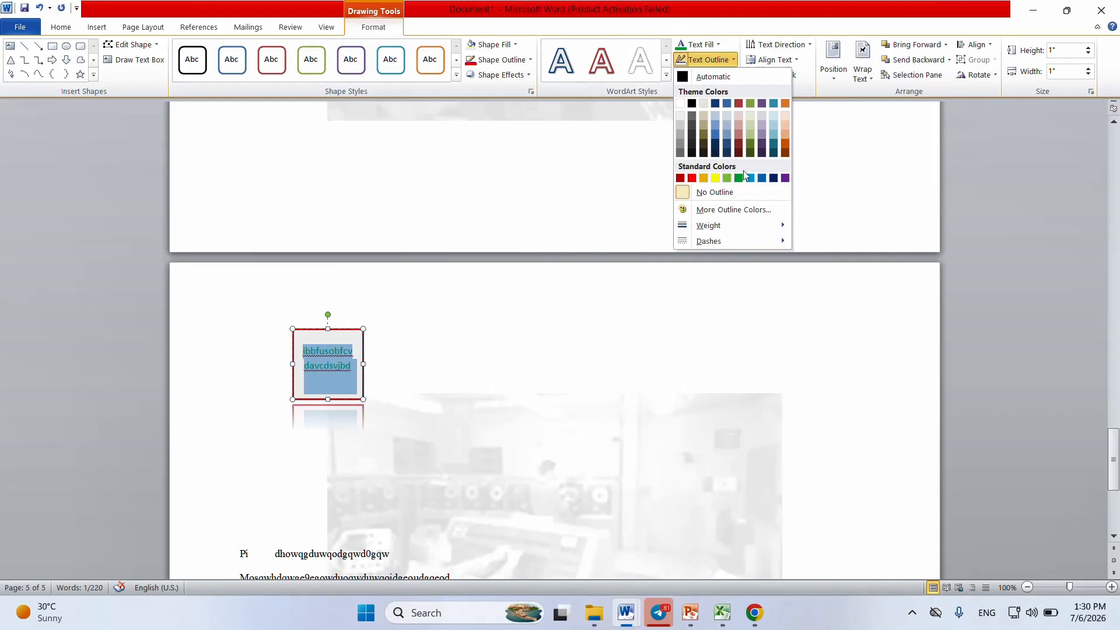
pyautogui.click(693, 177)
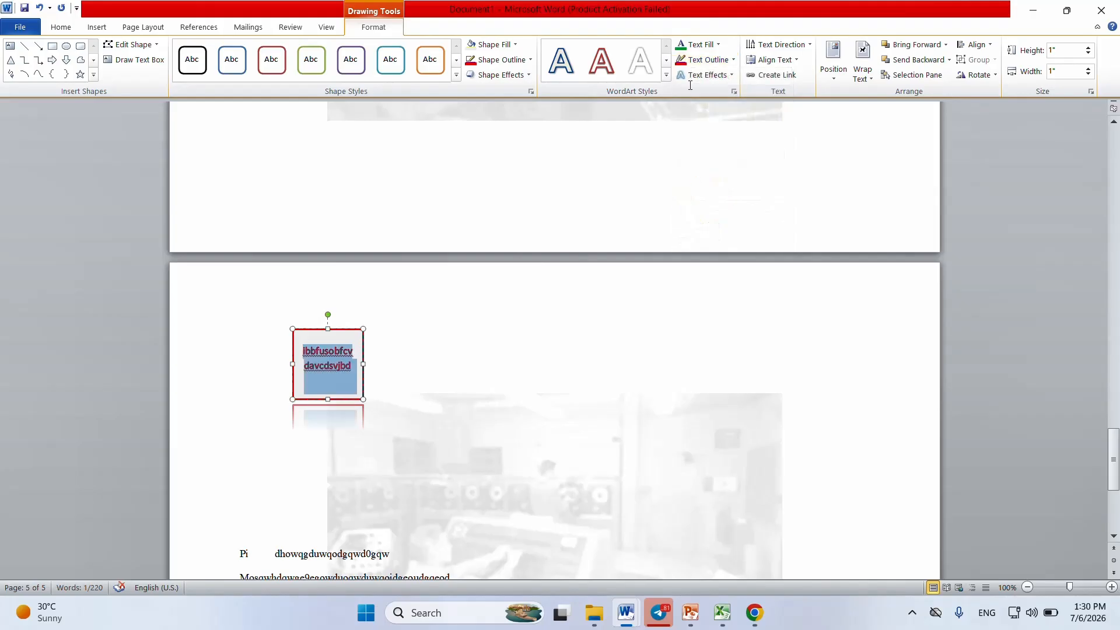
pyautogui.click(733, 74)
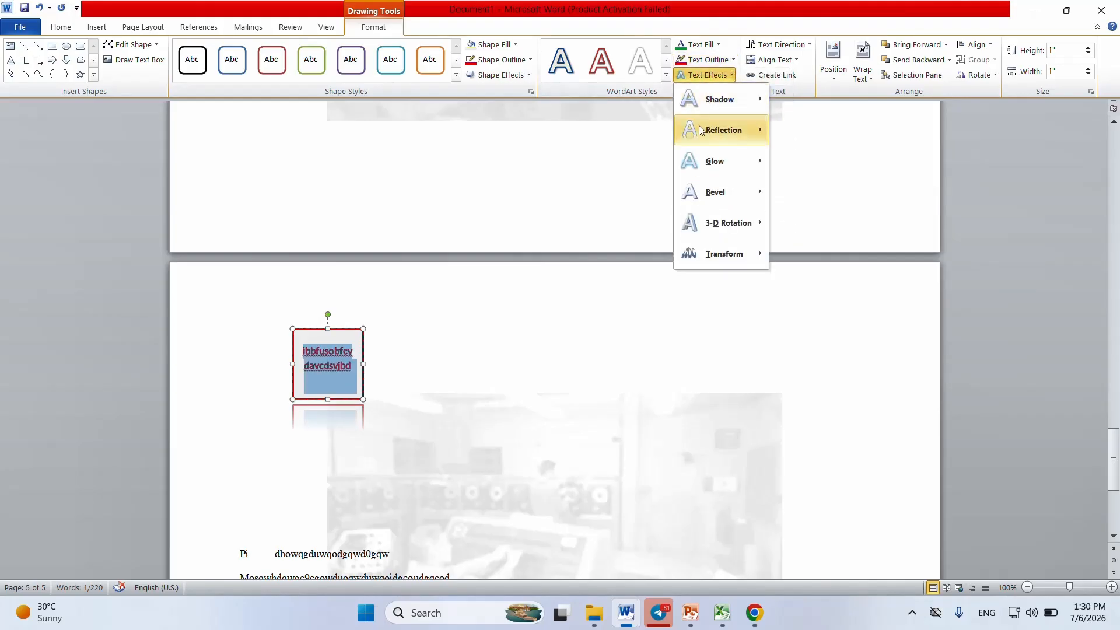
pyautogui.moveTo(698, 163)
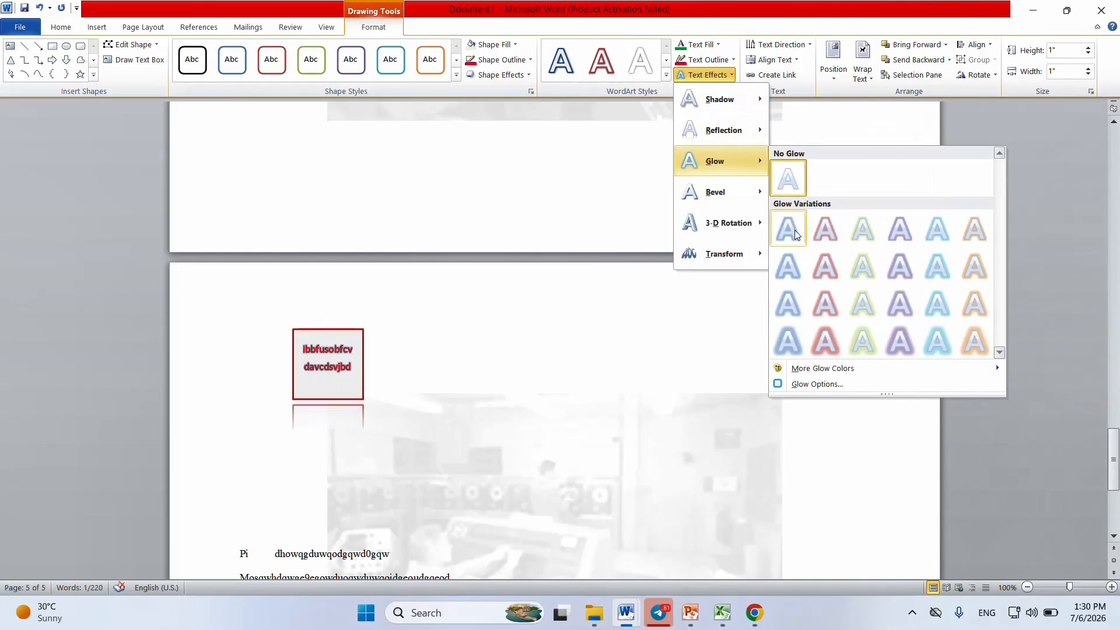
pyautogui.click(678, 325)
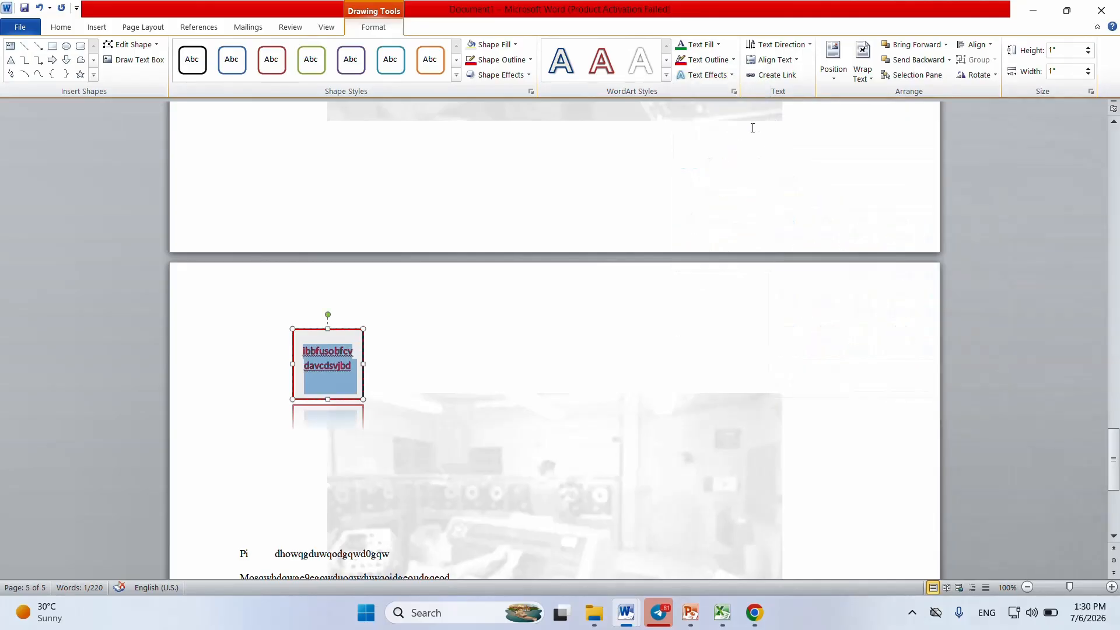
# Step: Rotate all text in the square by 270° and return its direction to Horizontal
pyautogui.click(809, 45)
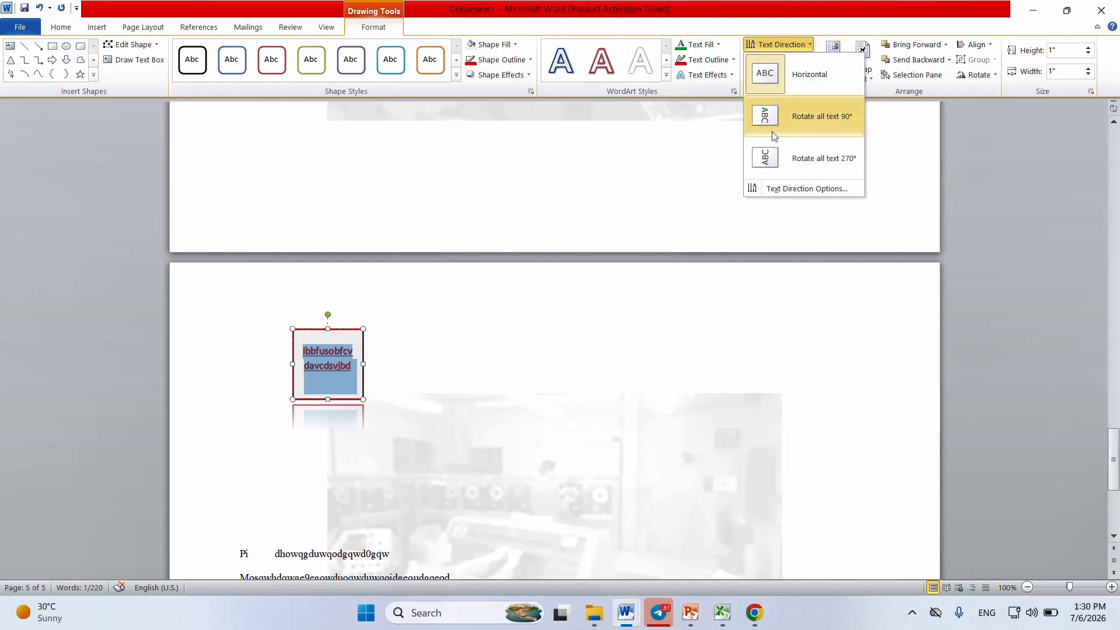
pyautogui.click(768, 159)
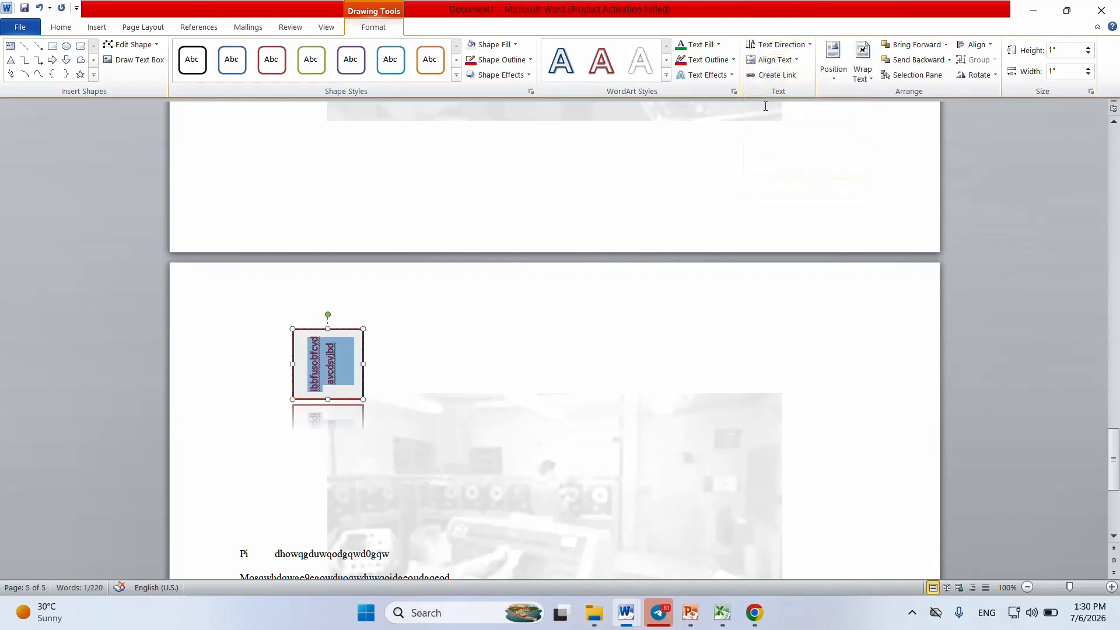
pyautogui.click(807, 47)
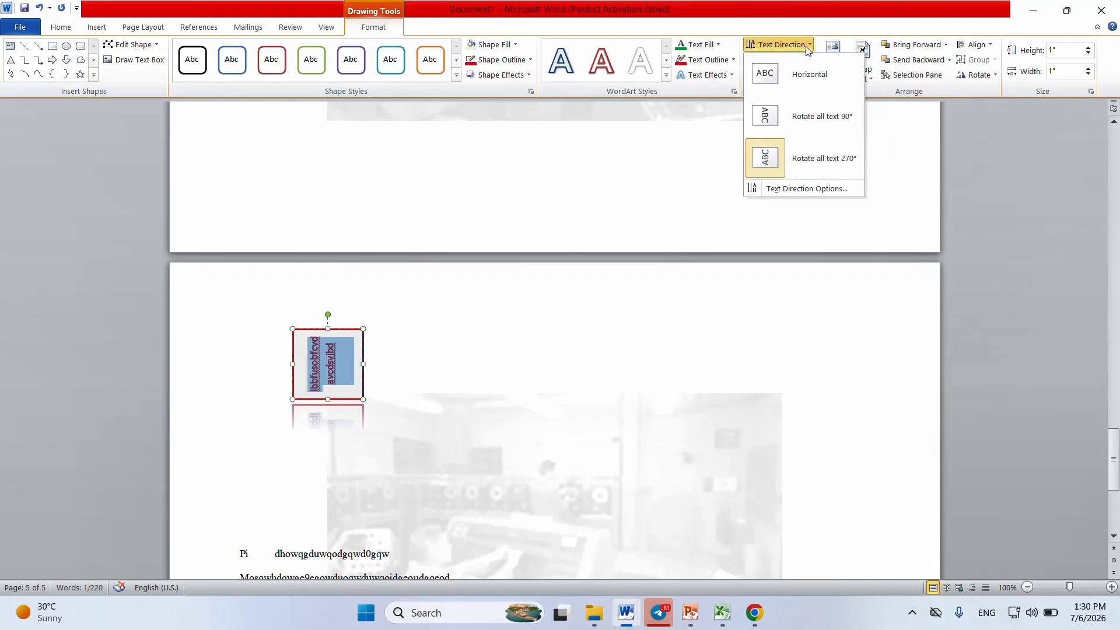
pyautogui.click(770, 158)
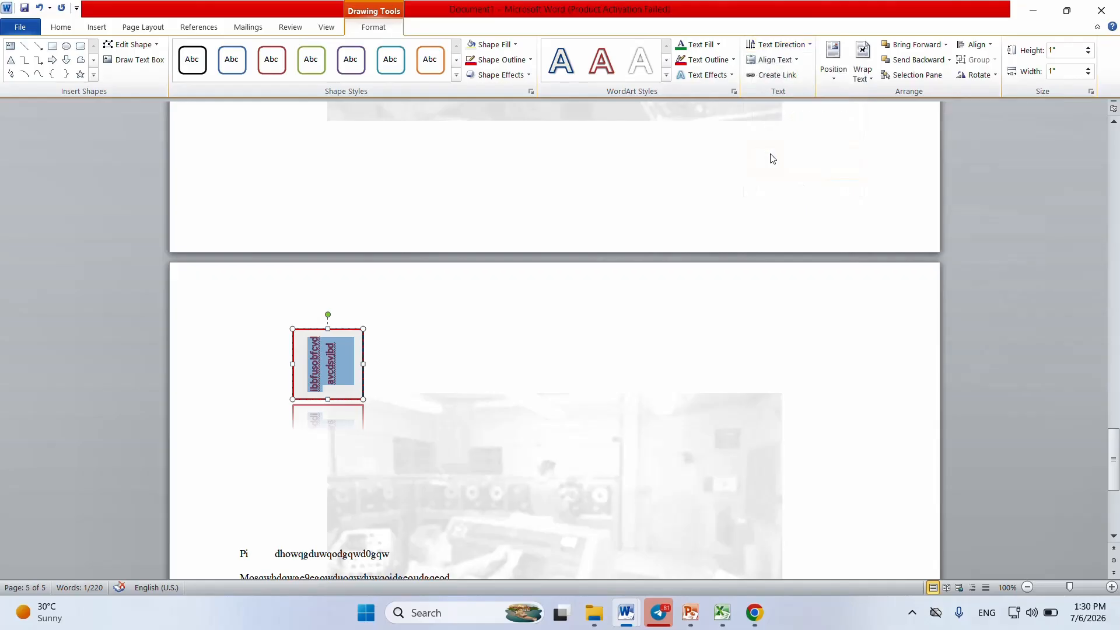
pyautogui.click(807, 44)
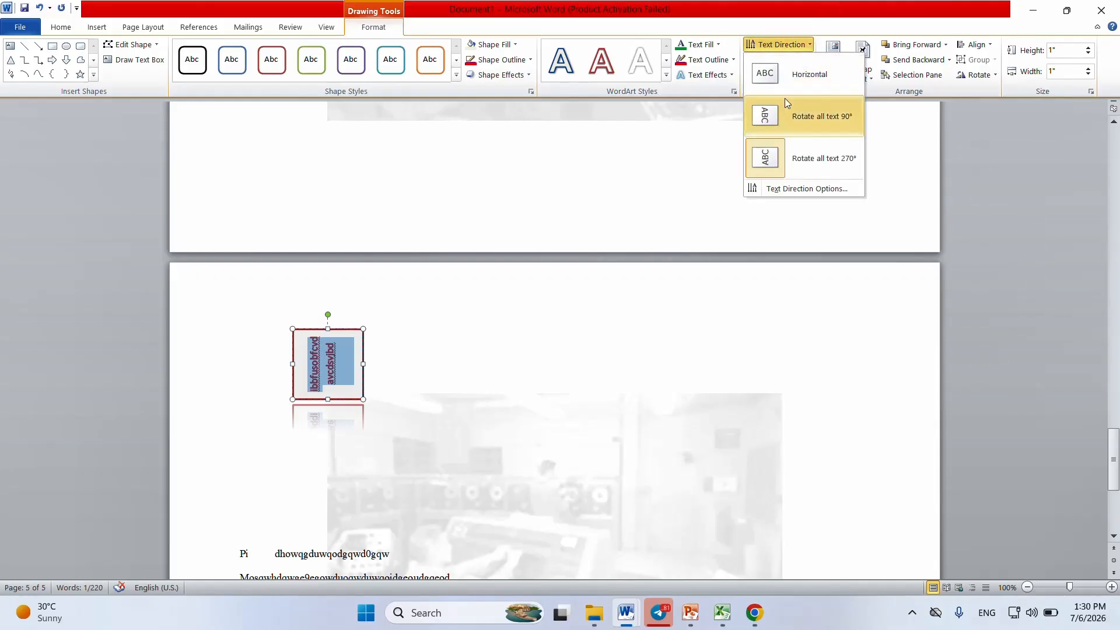
pyautogui.click(789, 75)
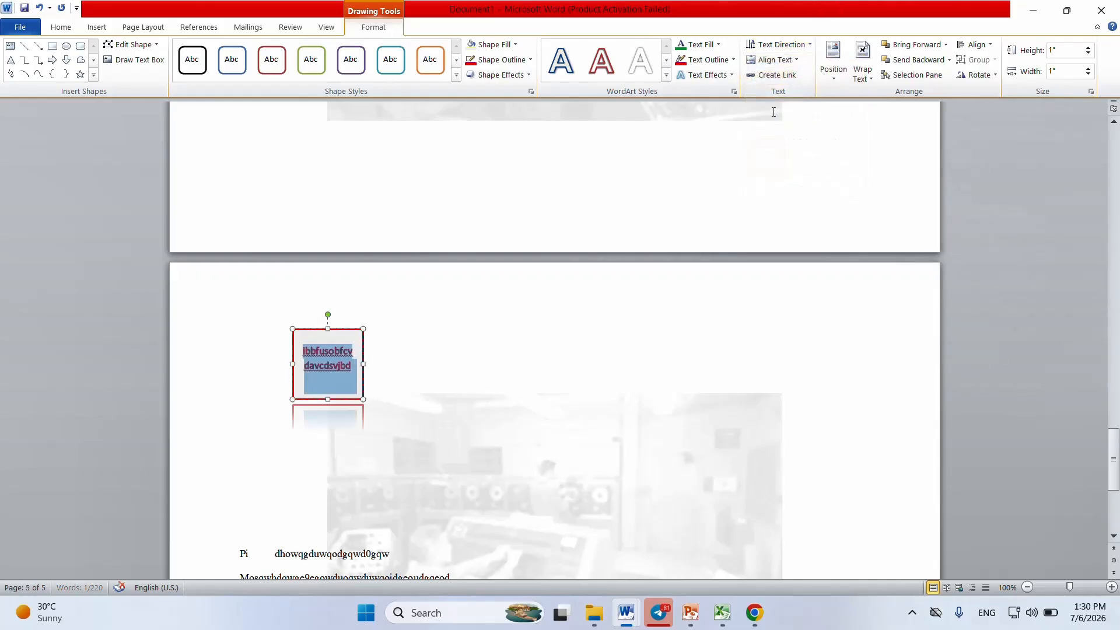
# Step: Try the Middle and Top vertical alignments for the square's text, and set it to Bottom
pyautogui.click(797, 61)
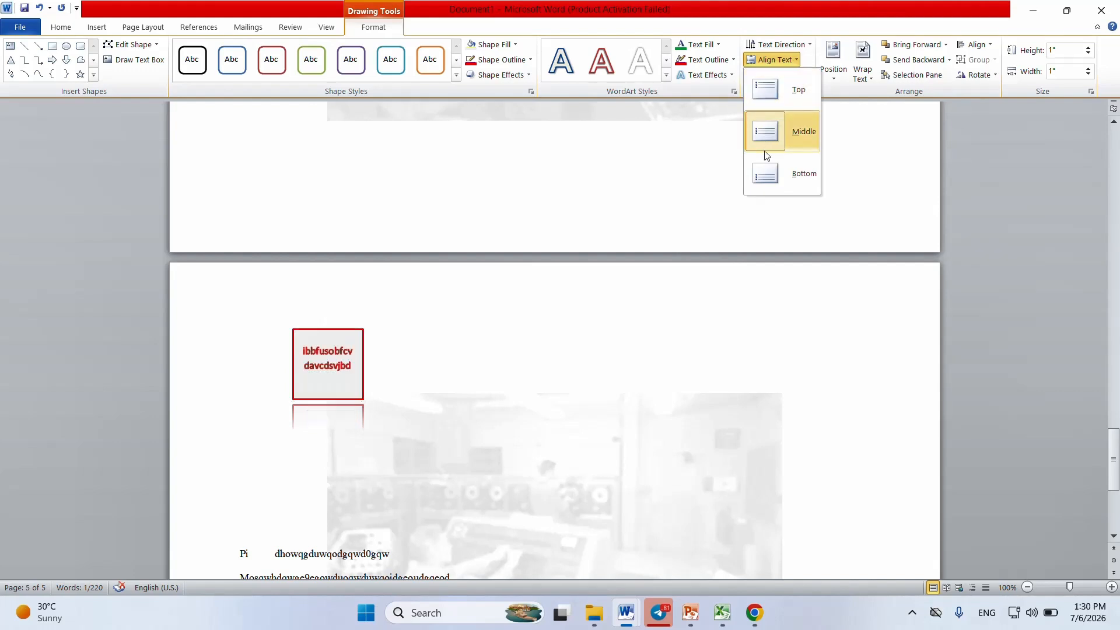
pyautogui.click(771, 136)
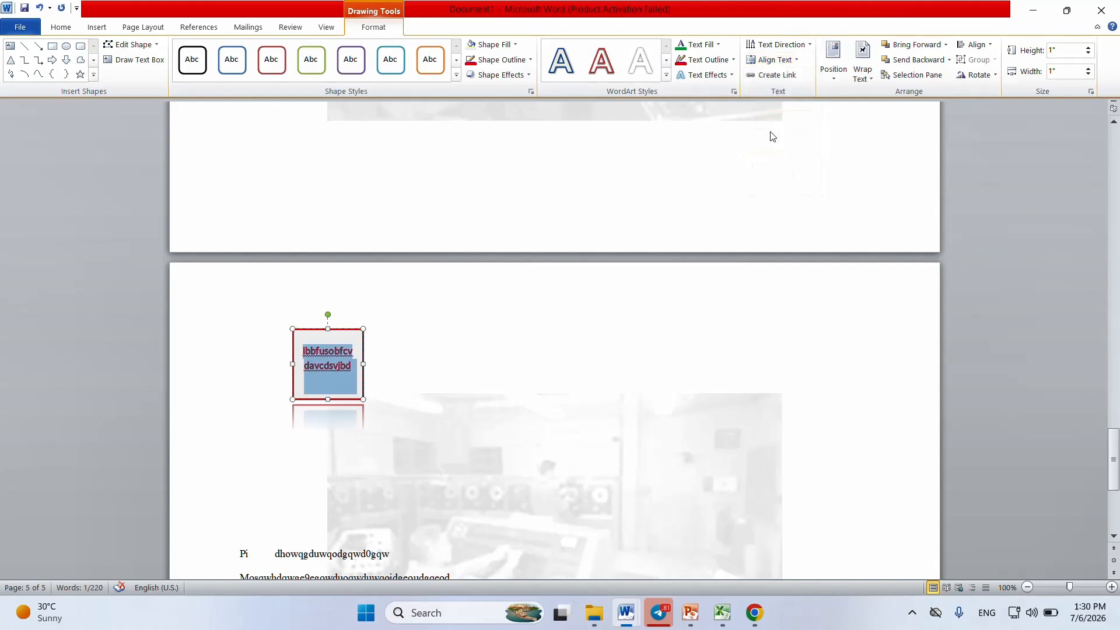
pyautogui.click(797, 61)
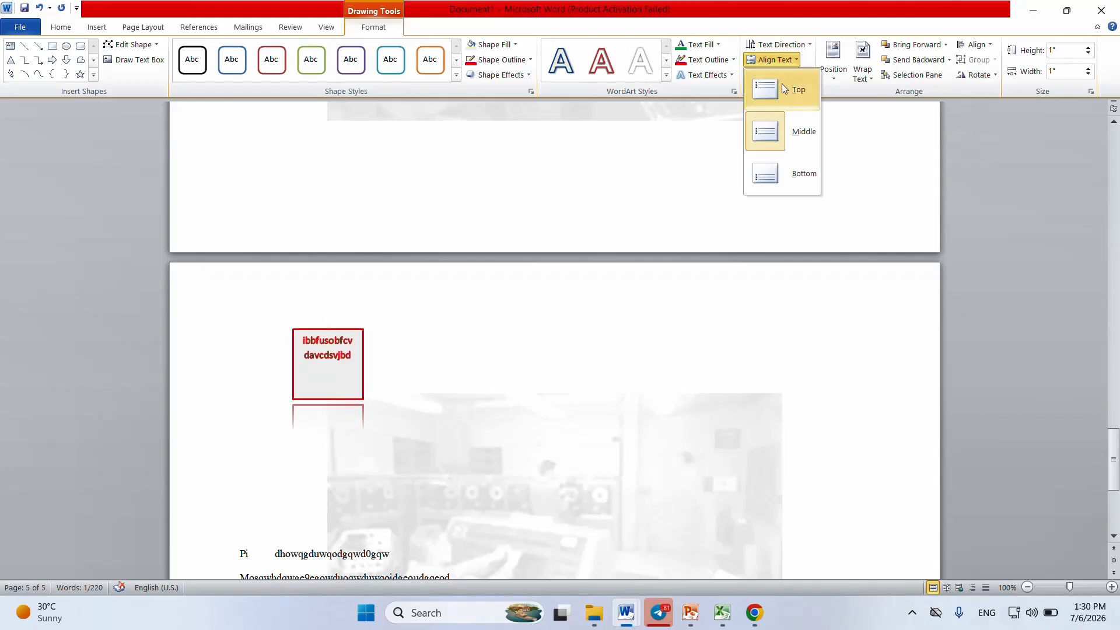
pyautogui.click(781, 83)
pyautogui.click(799, 60)
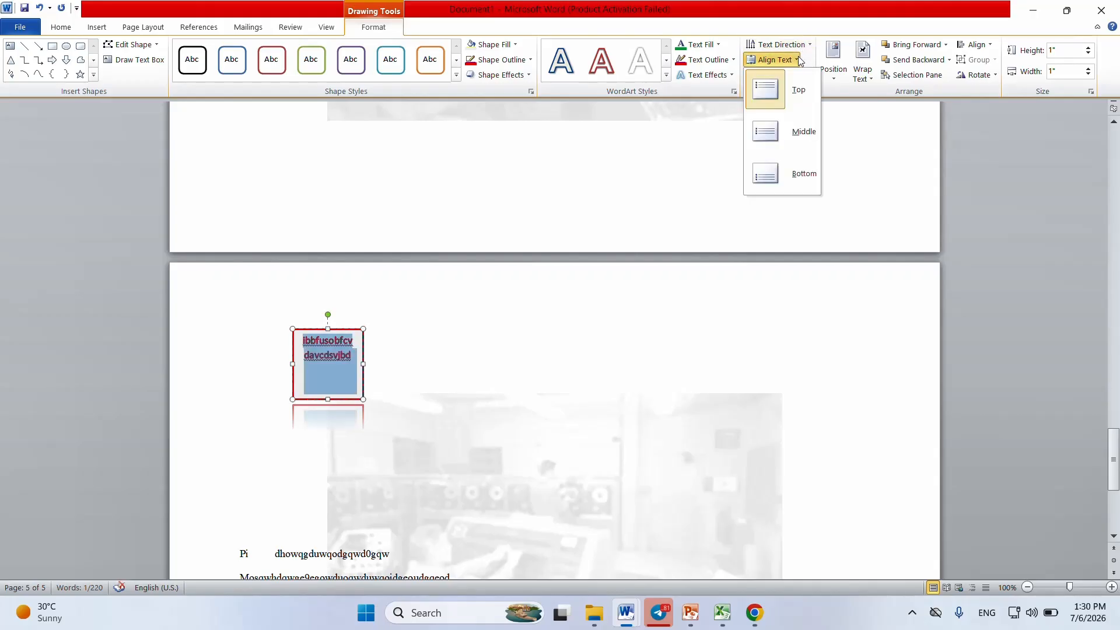
pyautogui.click(768, 185)
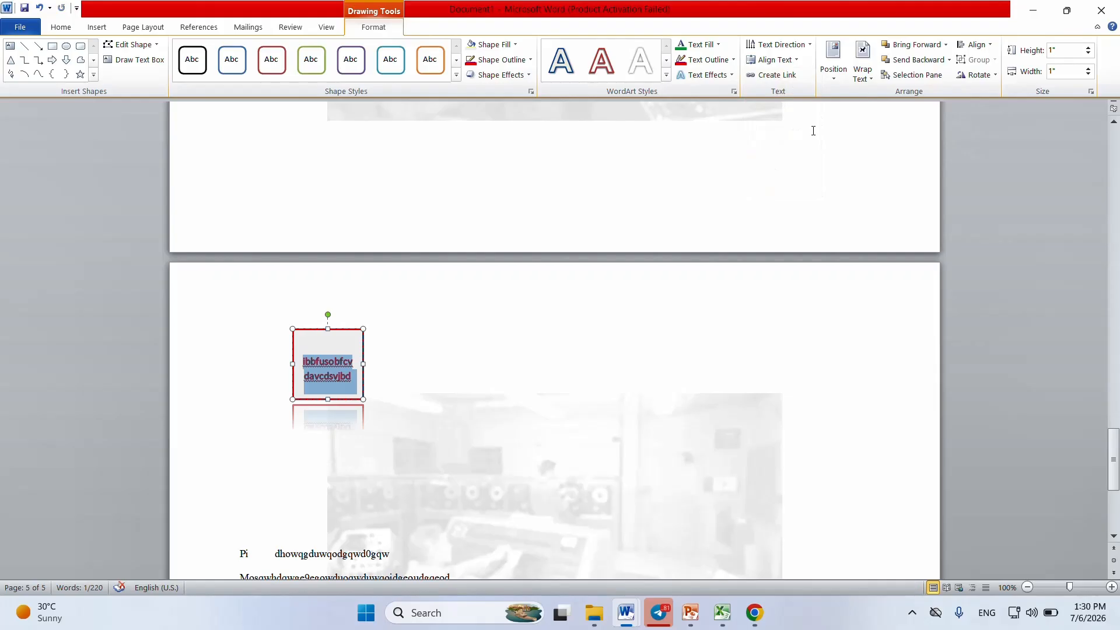
# Step: Try to enlarge the square to a height of 2.1" and a width of 1.4" with the size settings
pyautogui.click(1088, 50)
pyautogui.click(1088, 50)
pyautogui.click(1088, 50)
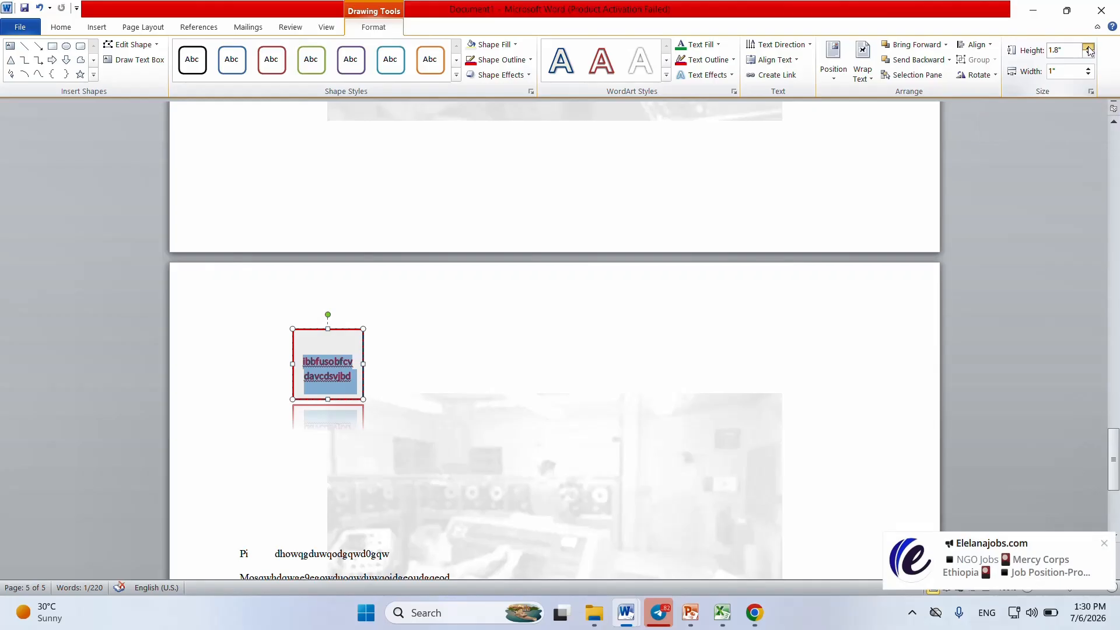
pyautogui.click(1088, 75)
pyautogui.click(1088, 68)
pyautogui.click(1089, 68)
pyautogui.click(1089, 68)
pyautogui.click(1088, 68)
pyautogui.click(1088, 69)
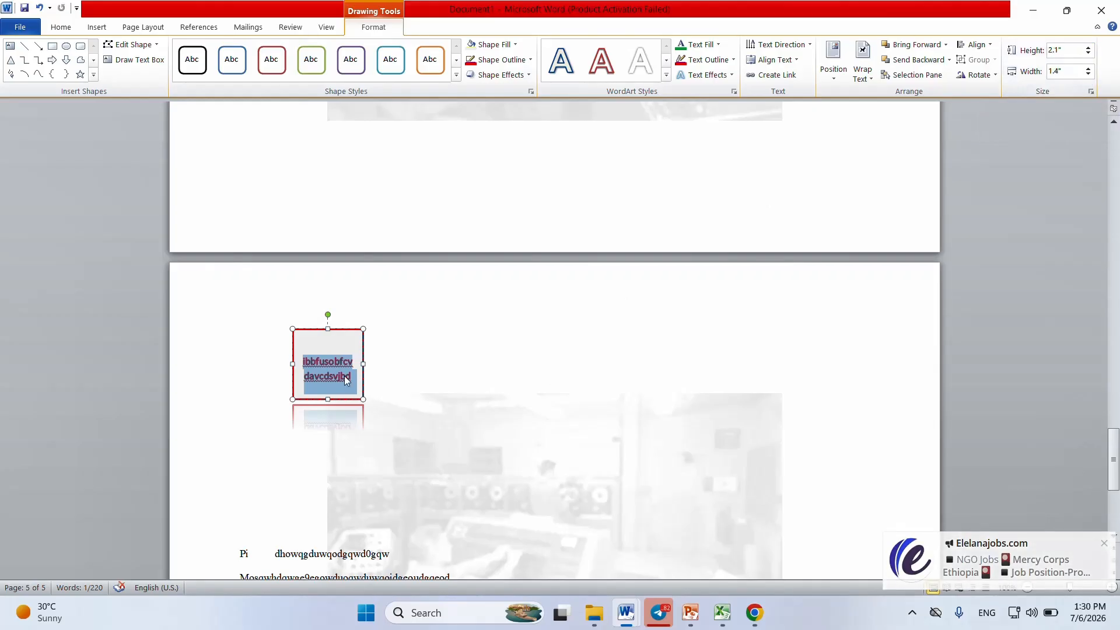
pyautogui.click(341, 375)
pyautogui.moveTo(380, 388); pyautogui.dragTo(334, 371)
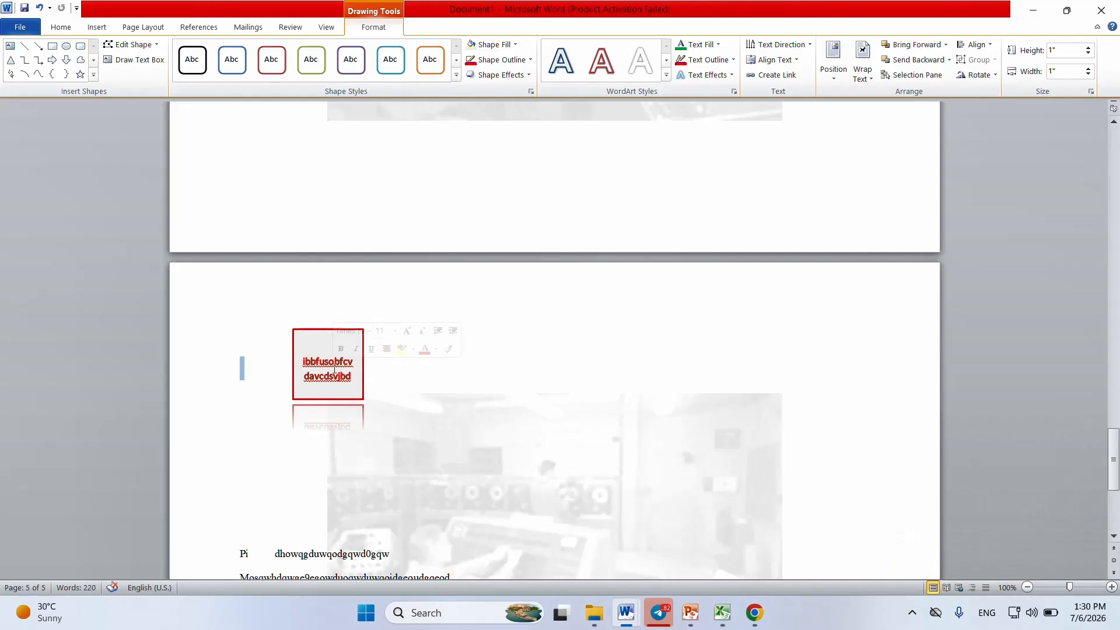
# Step: Reselect the square and try again to increase its height to about 1.4"
pyautogui.click(334, 369)
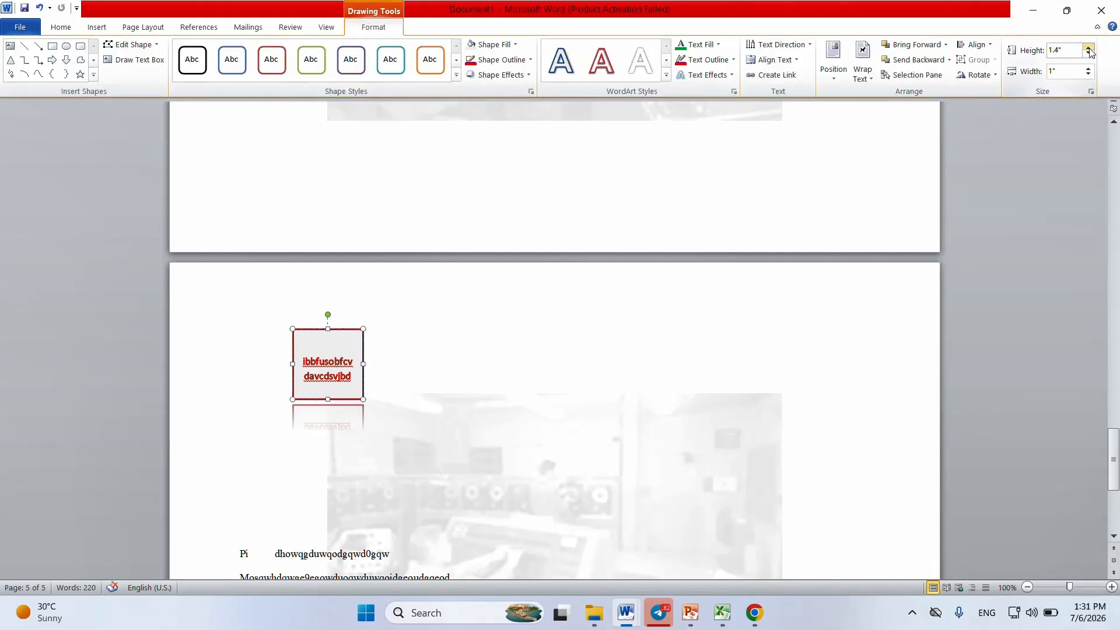
pyautogui.click(1088, 49)
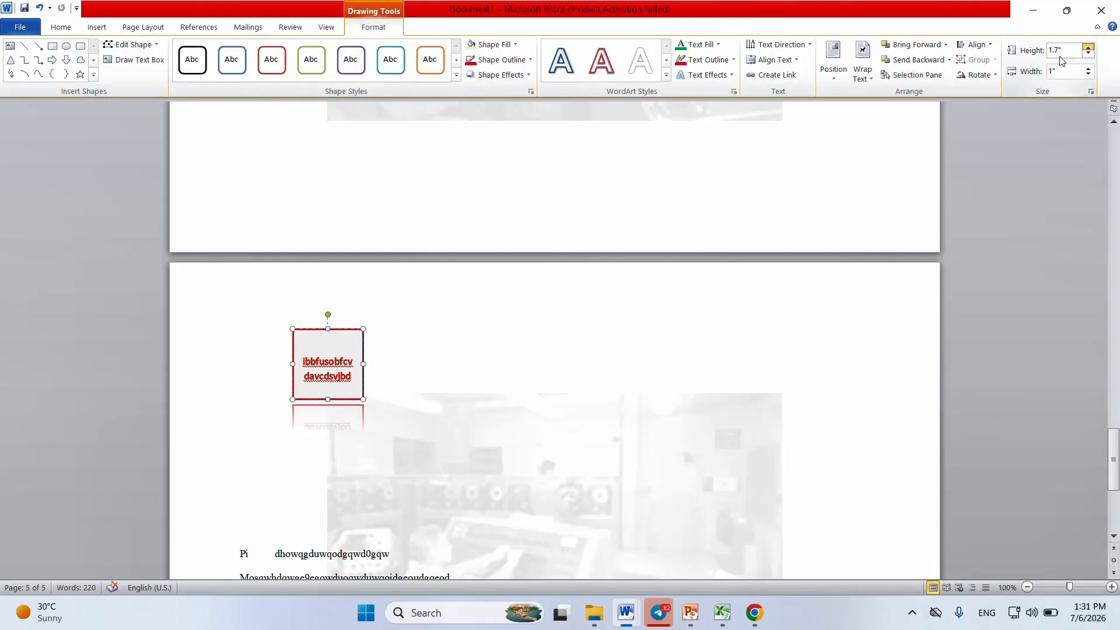
pyautogui.click(363, 393)
pyautogui.click(416, 405)
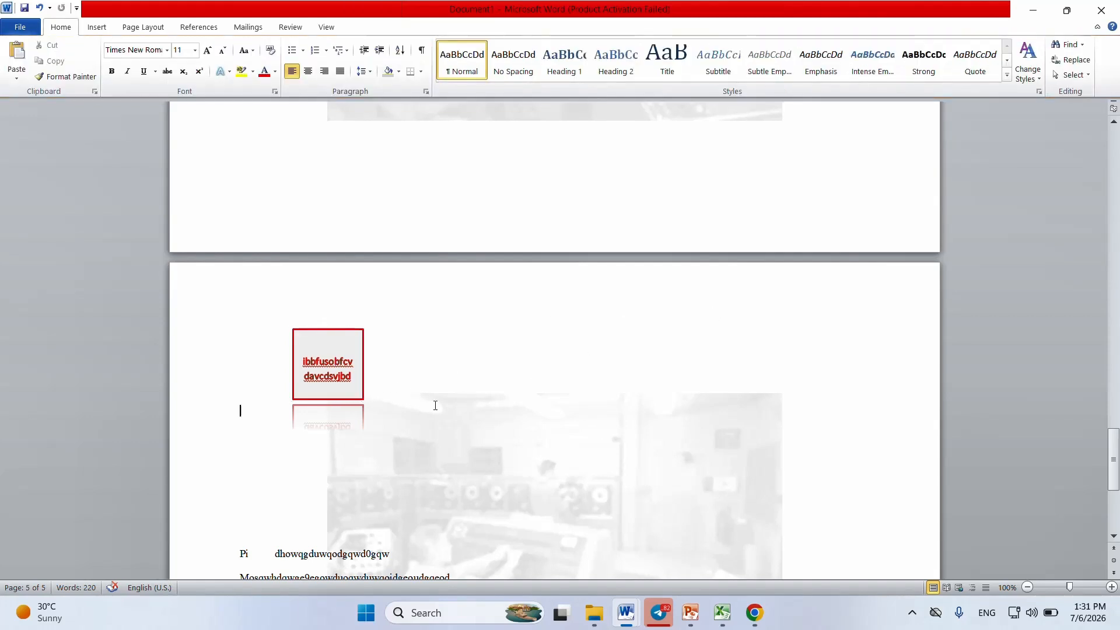
# Step: Widen the square to about 1.78" by stretching its side edge, and align its text to Middle
pyautogui.click(328, 362)
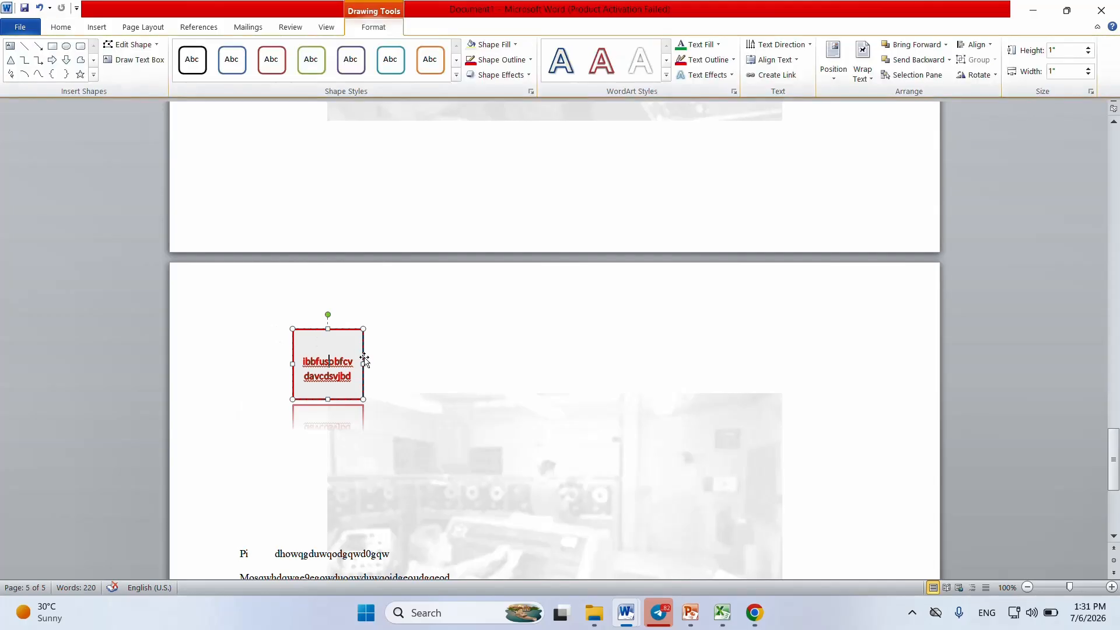
pyautogui.moveTo(363, 363)
pyautogui.mouseDown()
pyautogui.moveTo(419, 364)
pyautogui.moveTo(304, 378)
pyautogui.mouseUp()
pyautogui.click(490, 389)
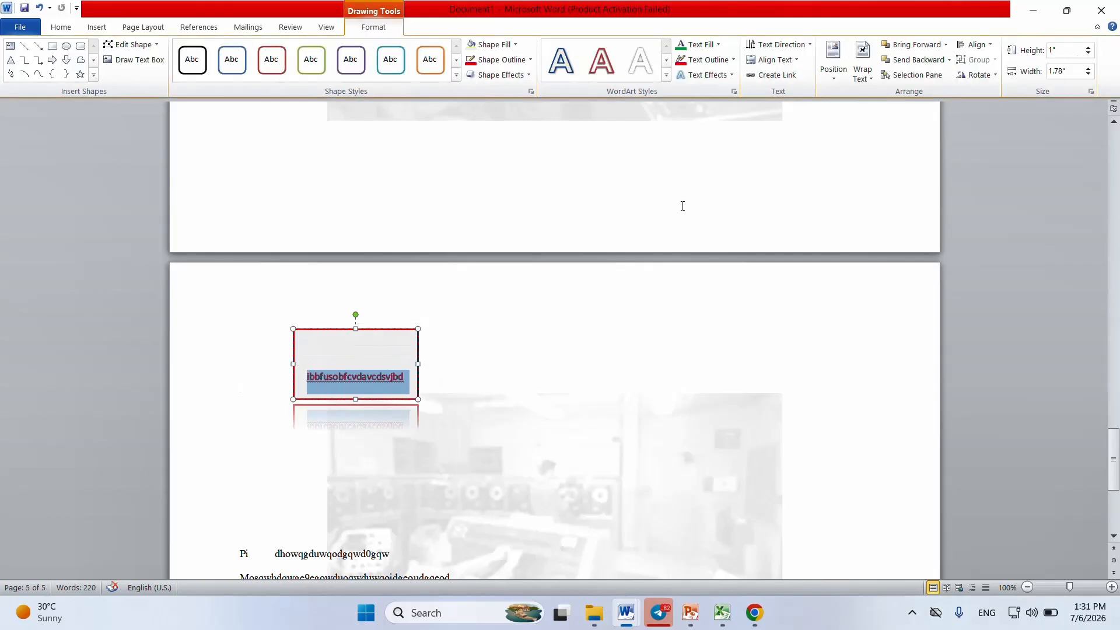
pyautogui.click(798, 60)
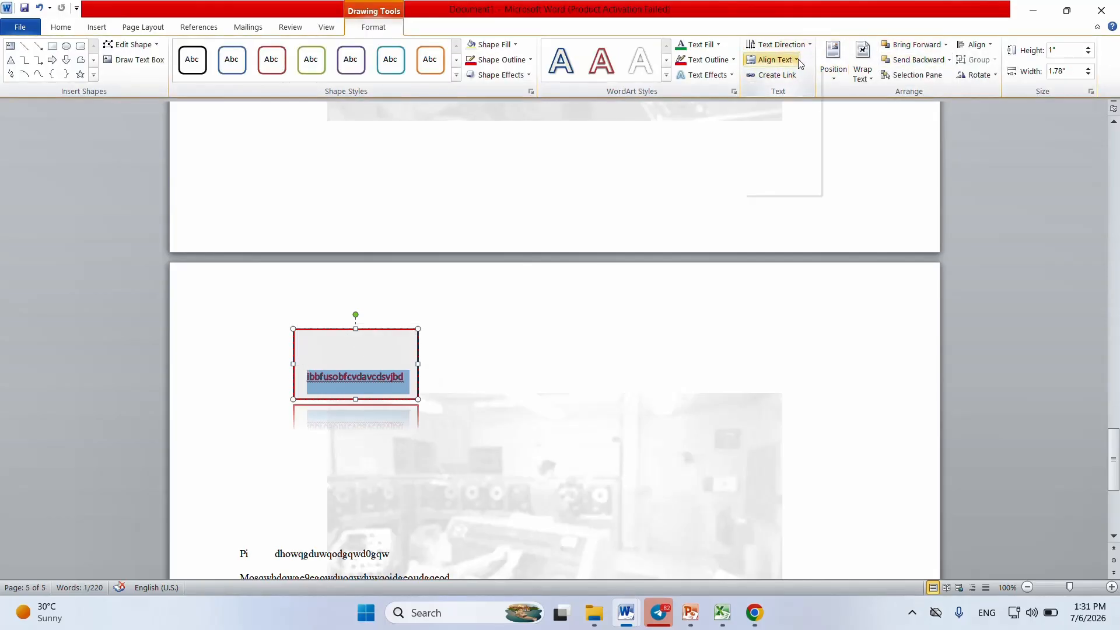
pyautogui.click(785, 125)
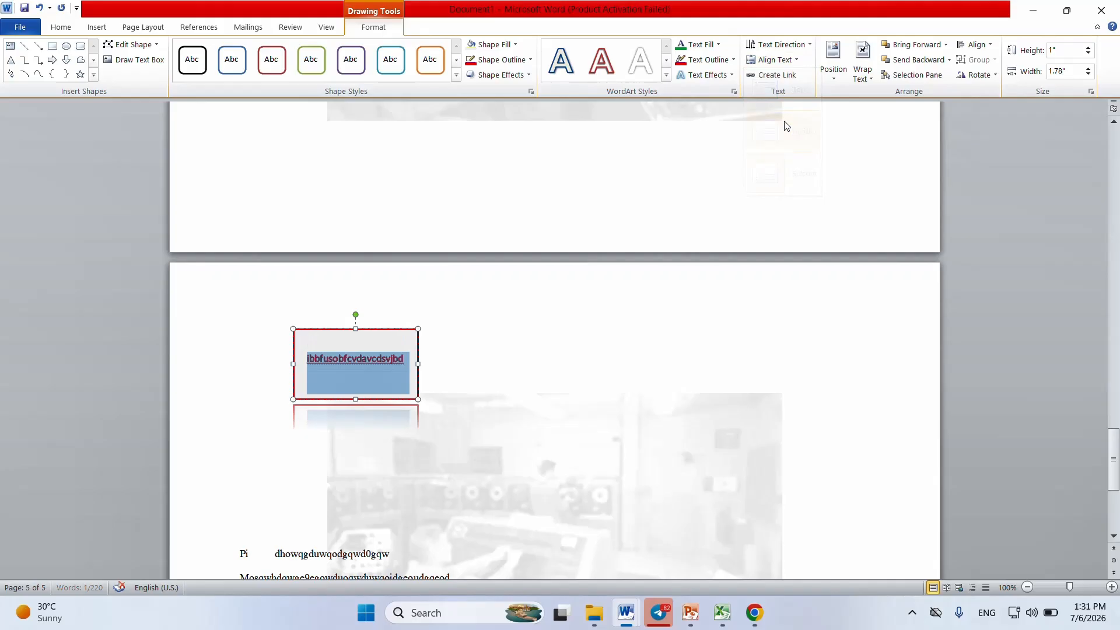
pyautogui.click(589, 336)
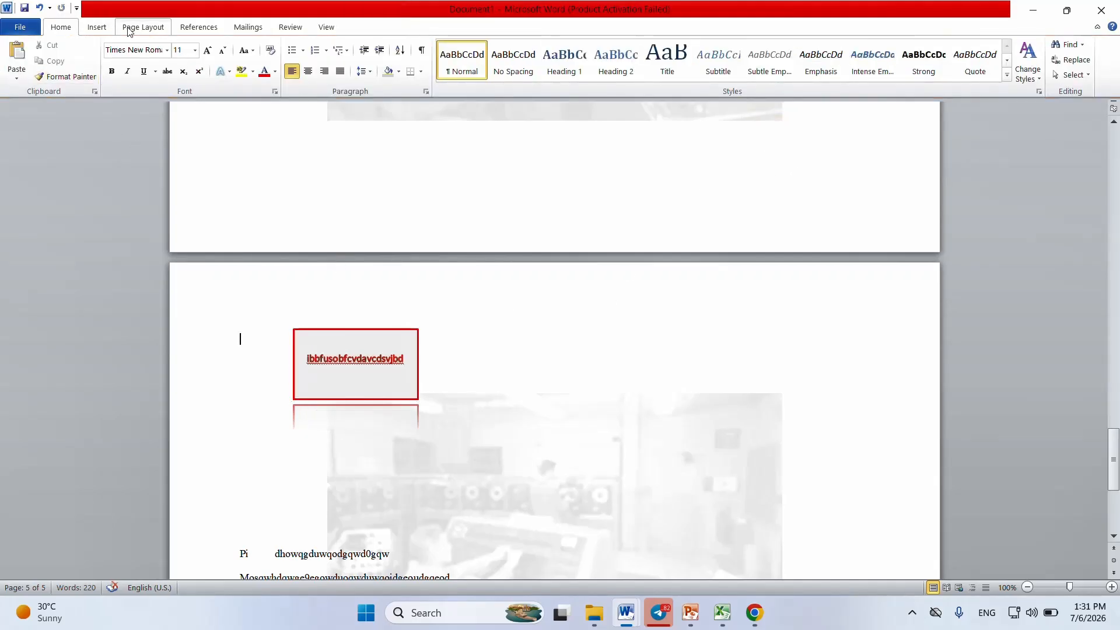
# Step: Insert a triangle about 1" high and 1.16" wide on the page, to the right of the rectangle containing text
pyautogui.click(97, 27)
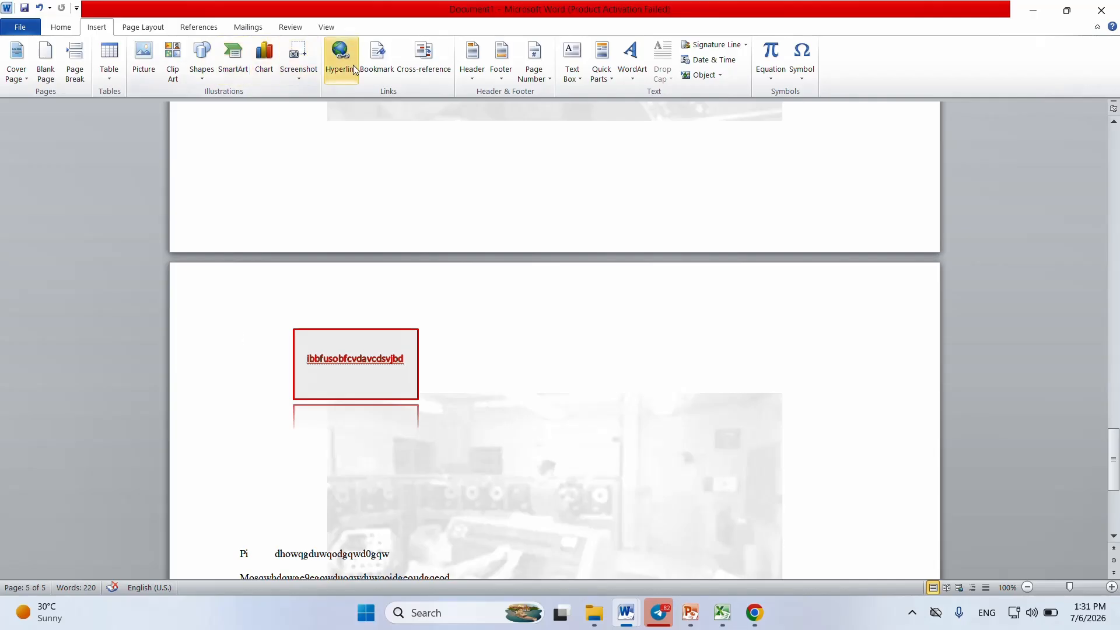
pyautogui.click(201, 72)
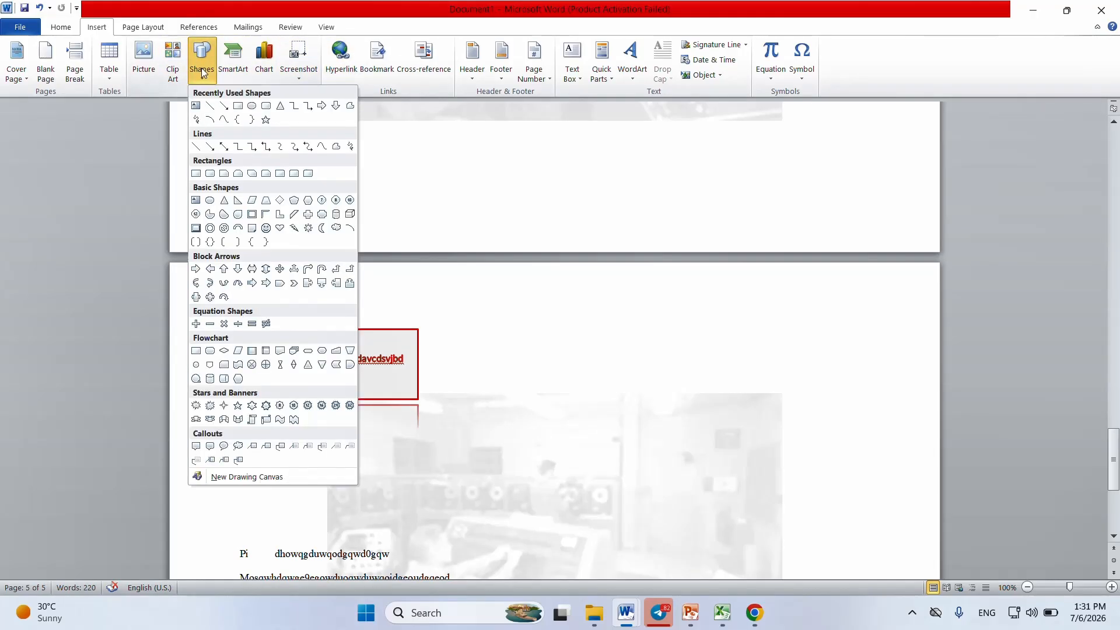
pyautogui.click(281, 107)
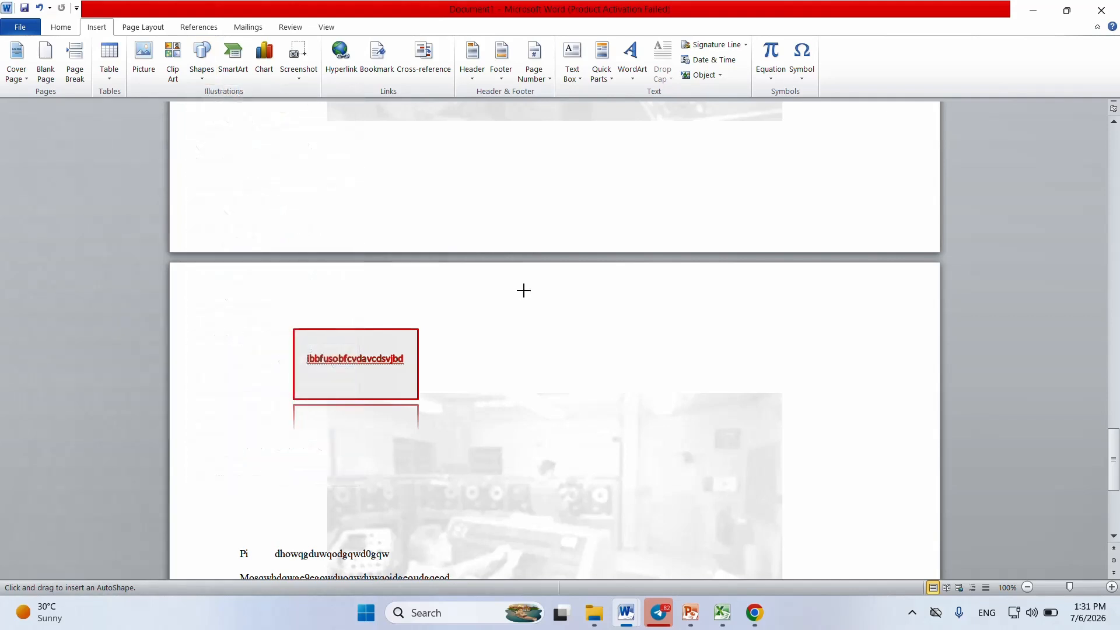
pyautogui.click(572, 362)
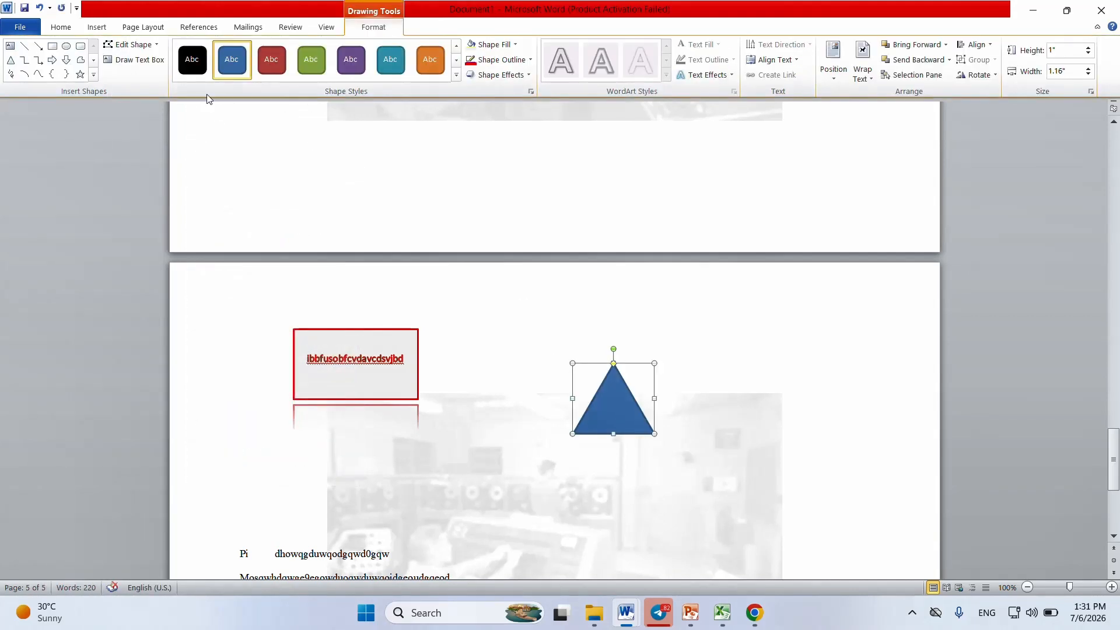
# Step: Open the gallery of shapes for inserting another shape
pyautogui.click(98, 29)
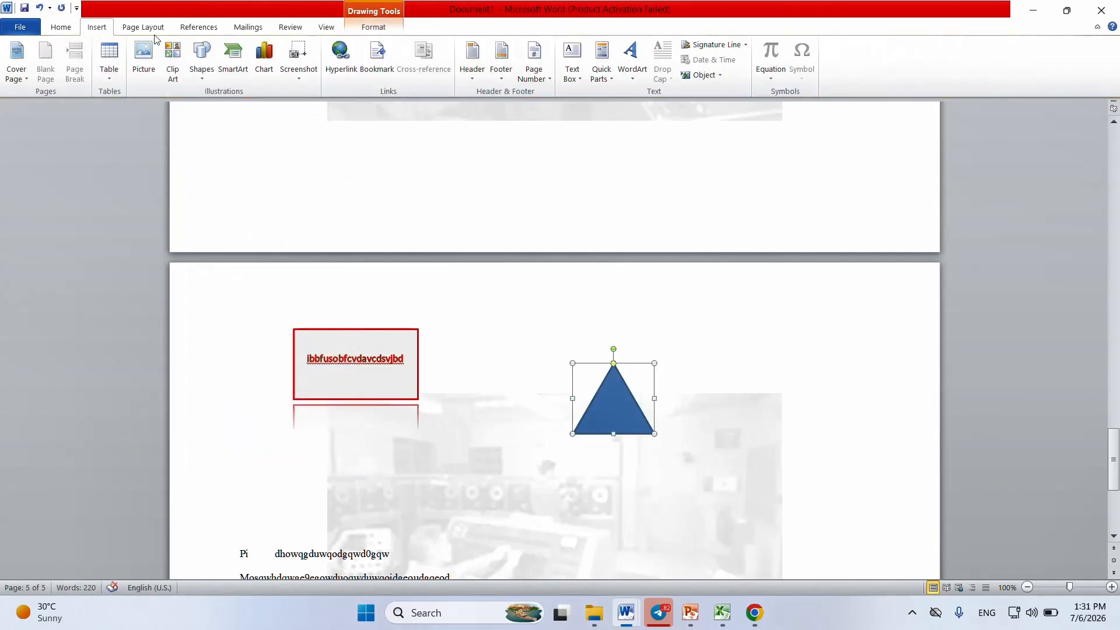
pyautogui.click(202, 65)
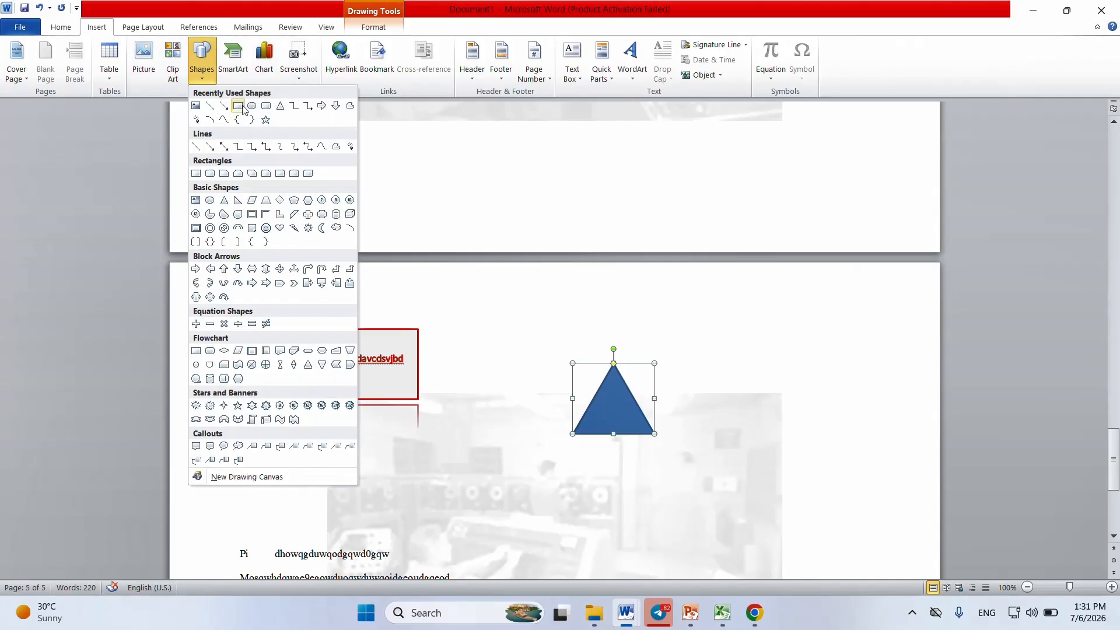
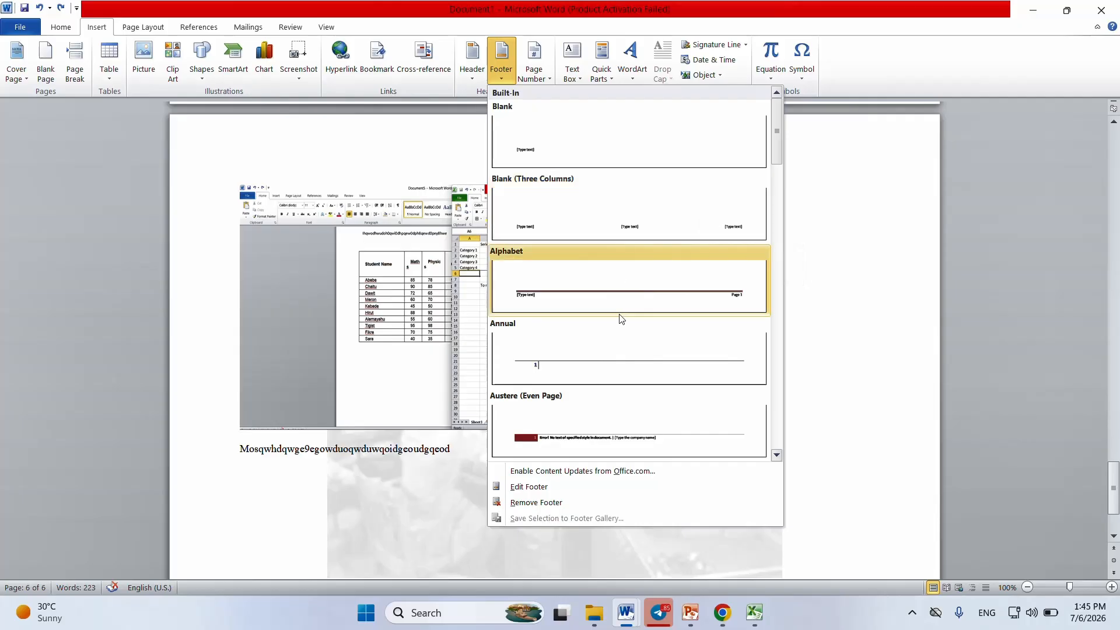
# Step: Insert the Annual footer on the current page and return to editing the document body
pyautogui.click(680, 346)
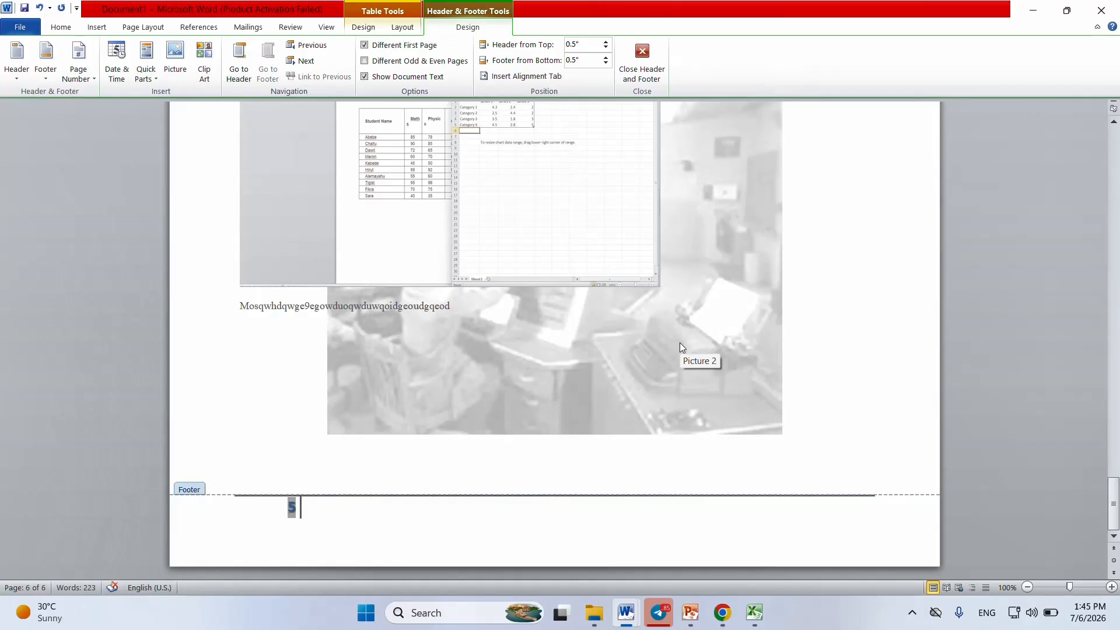
pyautogui.doubleClick(331, 248)
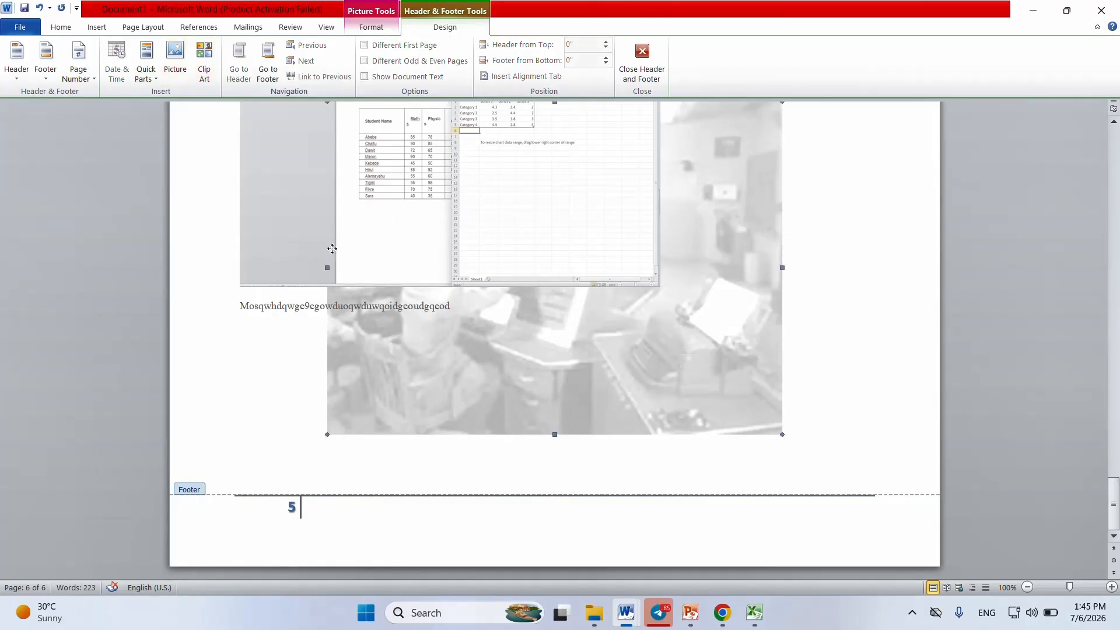
pyautogui.doubleClick(803, 423)
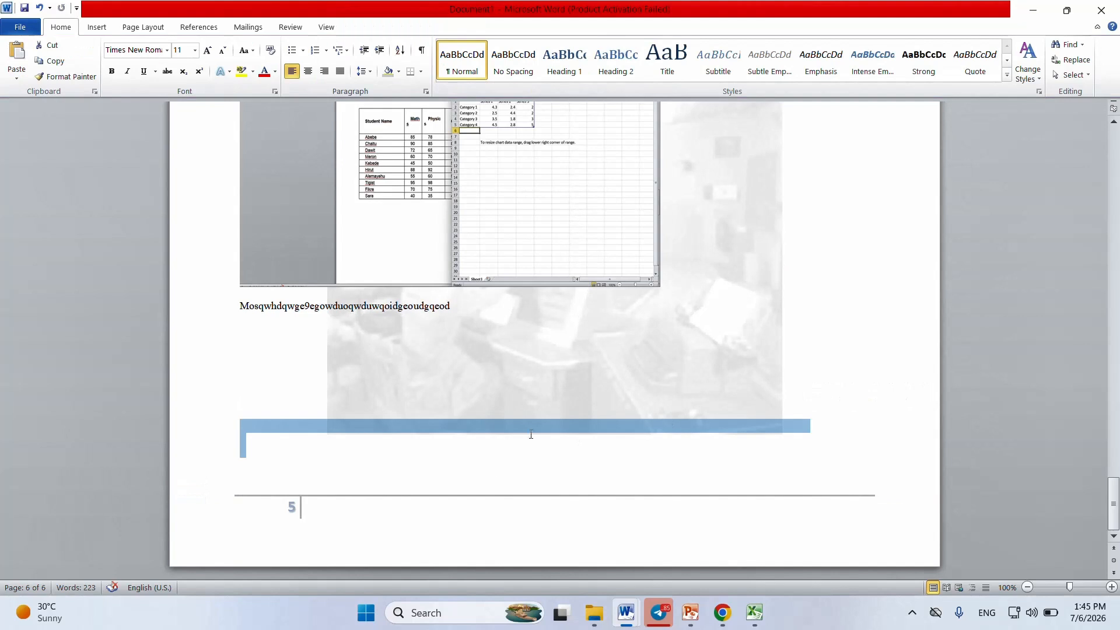
pyautogui.click(872, 394)
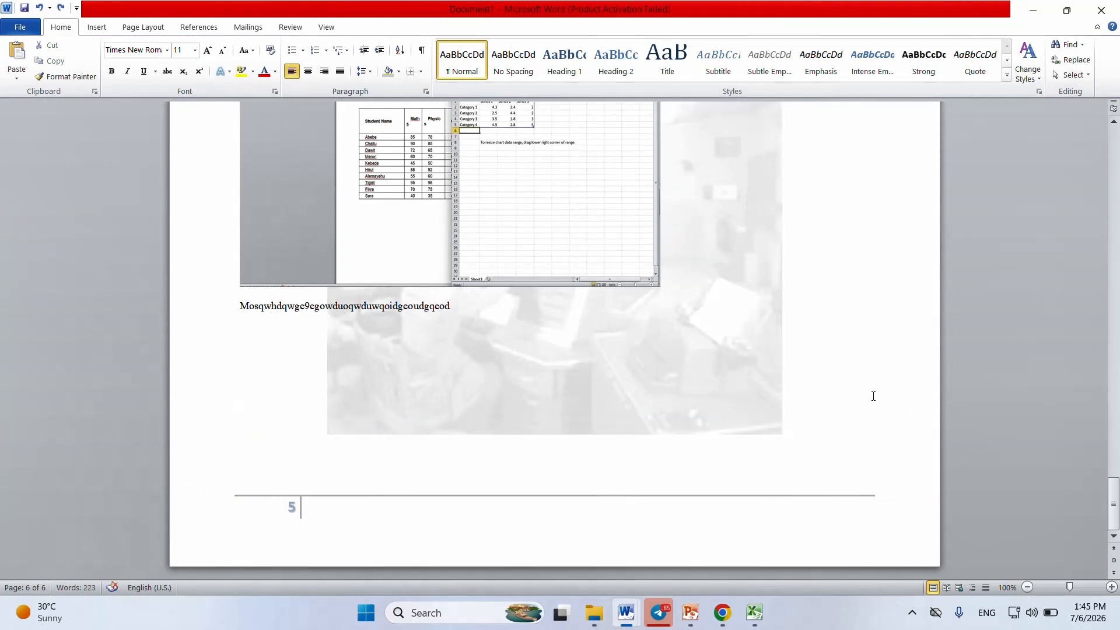
pyautogui.scroll(-6, 872, 395)
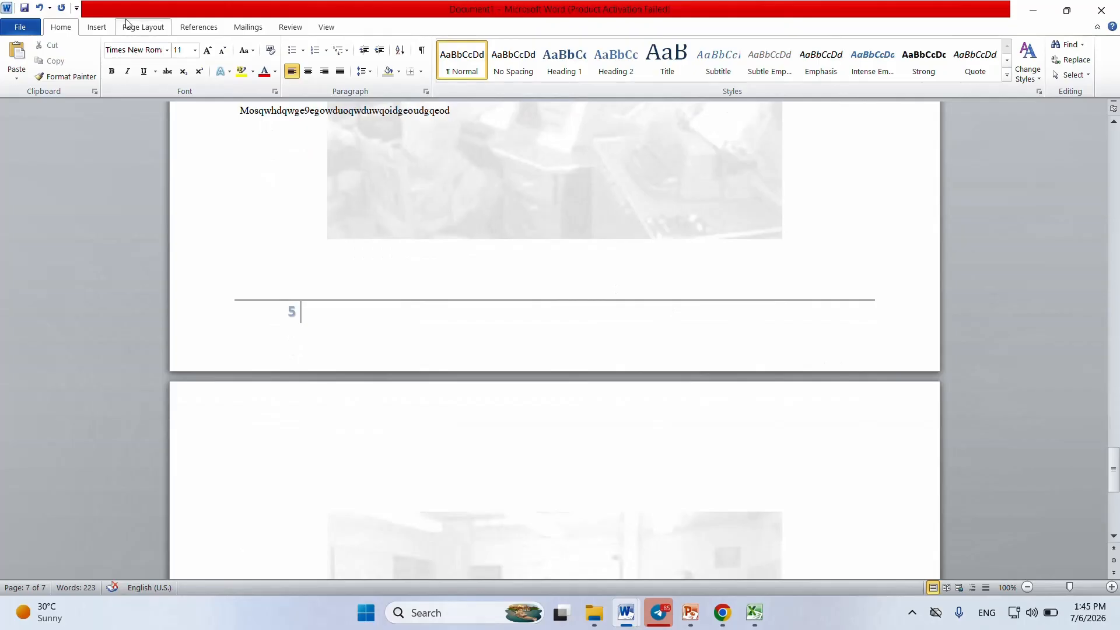
# Step: Switch to the "youtube" document and go to the Certificate of Approval page
pyautogui.click(96, 29)
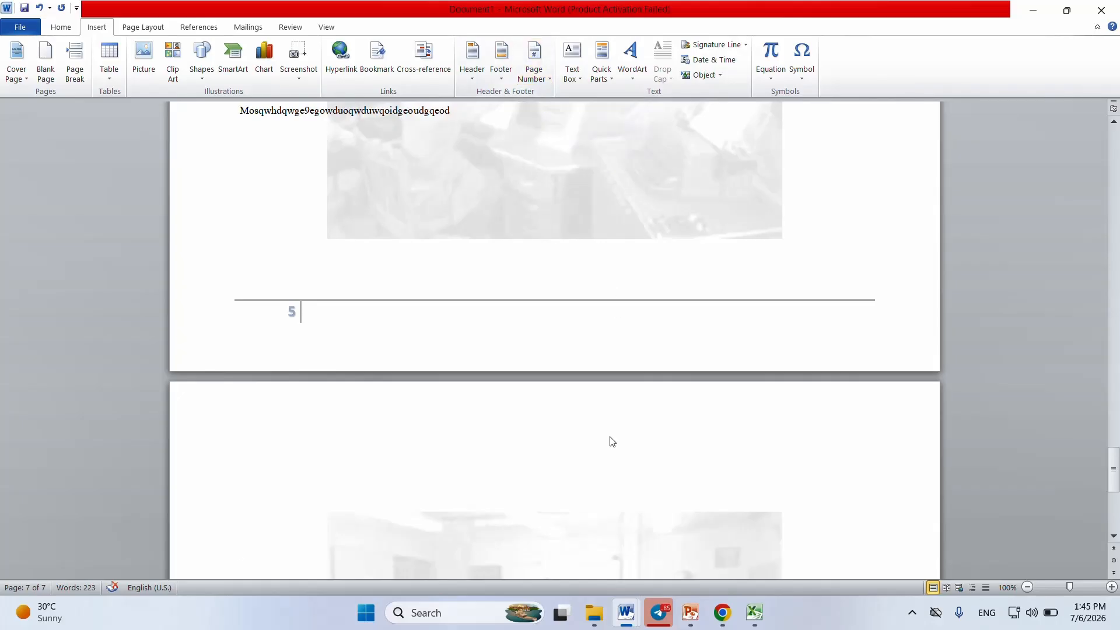
pyautogui.moveTo(632, 613)
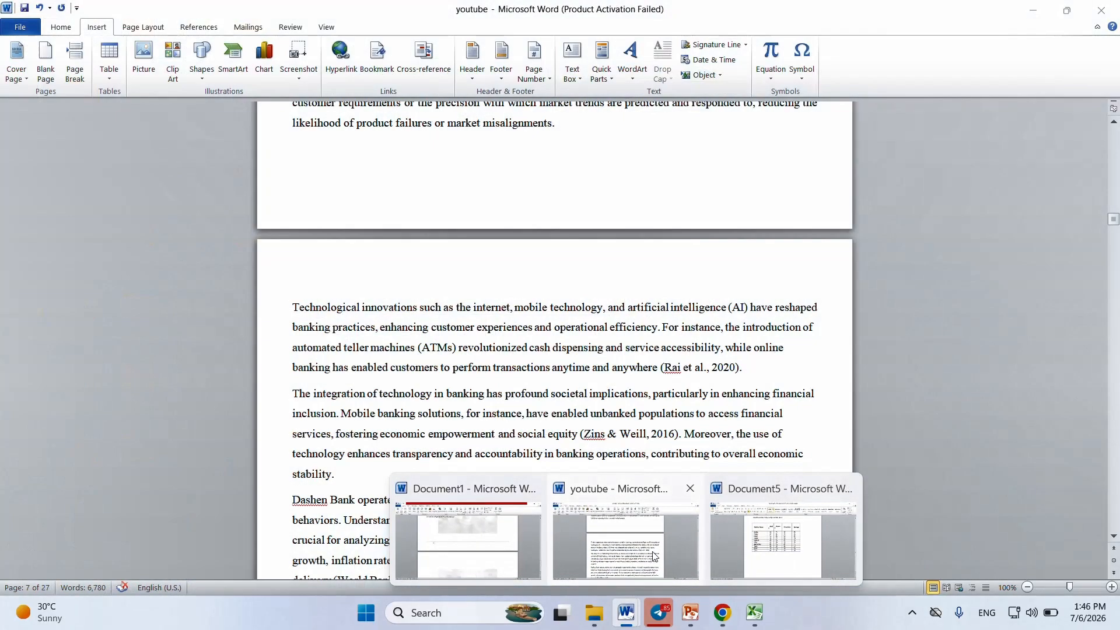
pyautogui.click(645, 557)
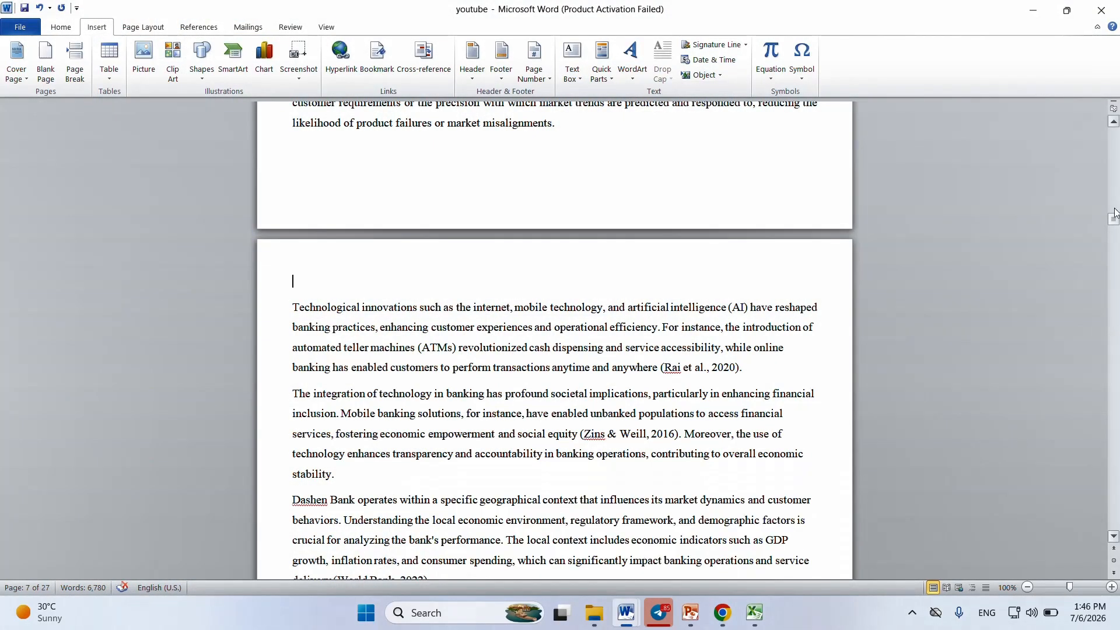
pyautogui.moveTo(1114, 219)
pyautogui.mouseDown()
pyautogui.moveTo(1114, 133)
pyautogui.moveTo(1111, 325)
pyautogui.moveTo(1109, 158)
pyautogui.mouseUp()
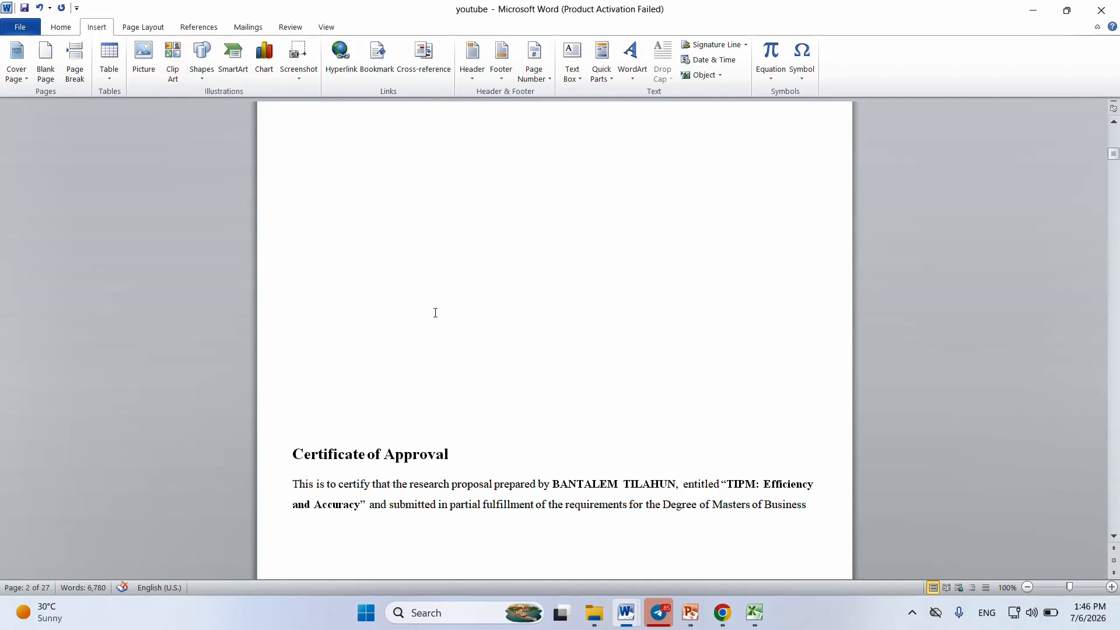
# Step: Set the page number format to lowercase Roman numerals (i, ii, iii, …) and start the numbering at i
pyautogui.click(547, 75)
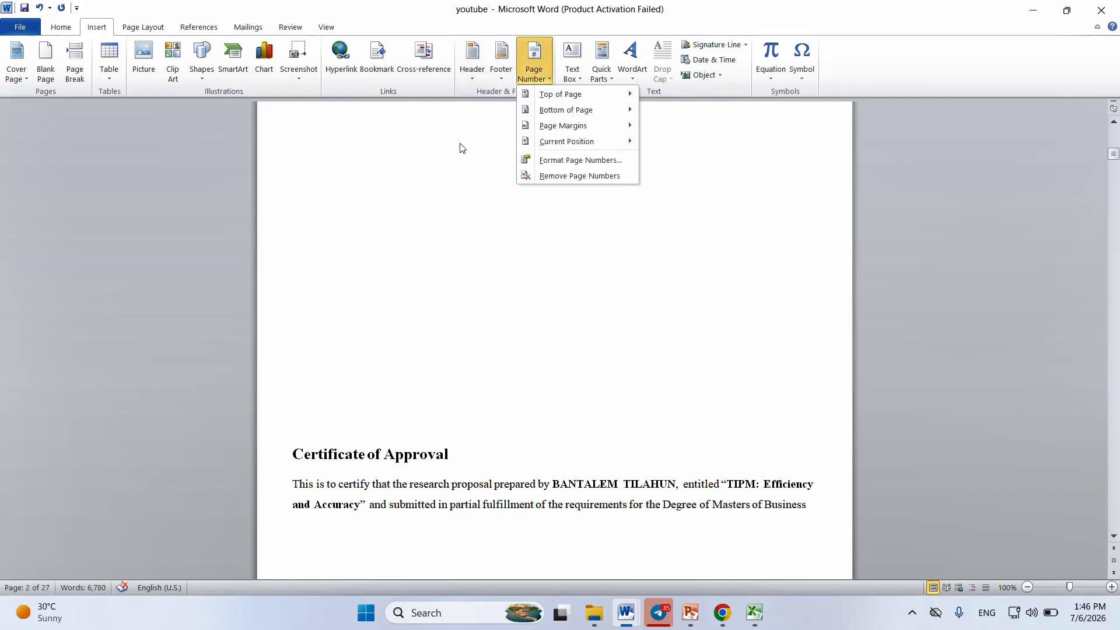
pyautogui.click(542, 54)
pyautogui.click(547, 75)
pyautogui.click(574, 166)
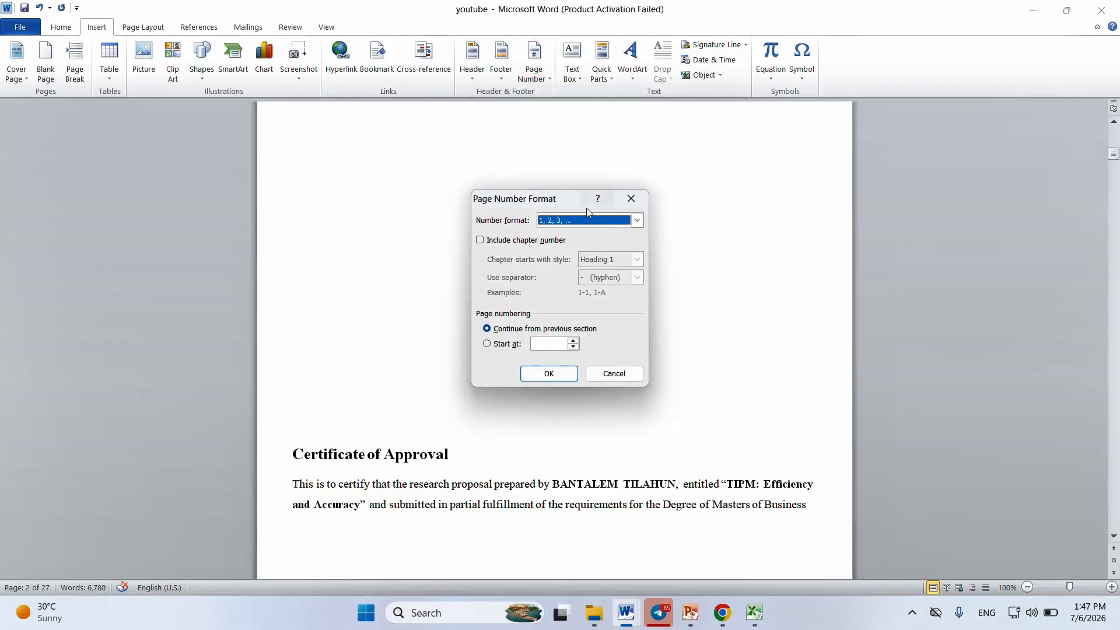
pyautogui.click(638, 220)
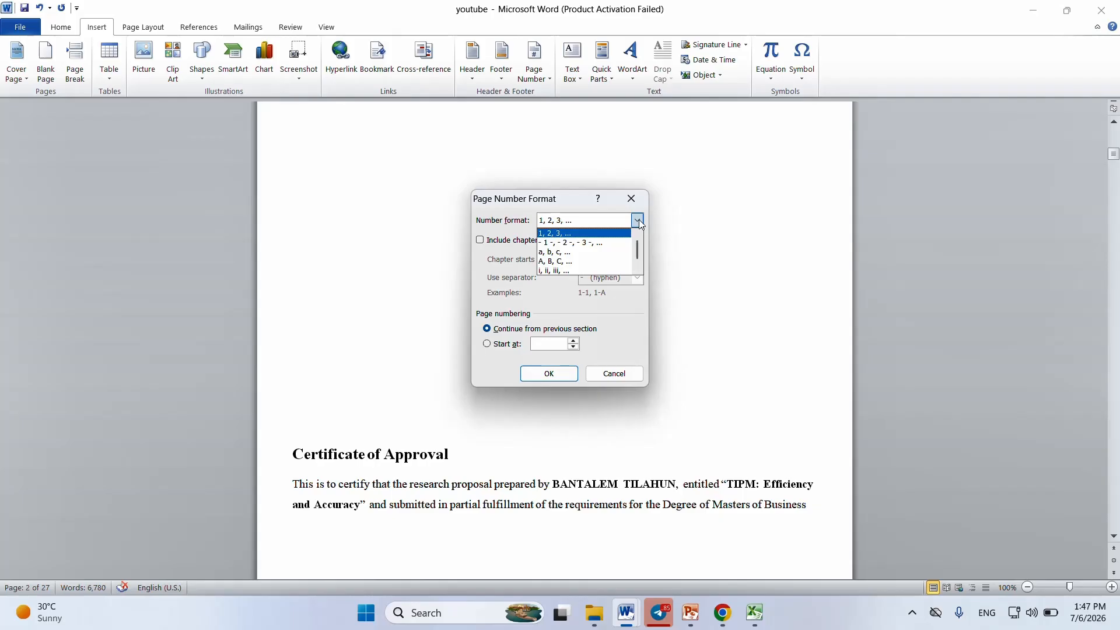
pyautogui.click(580, 270)
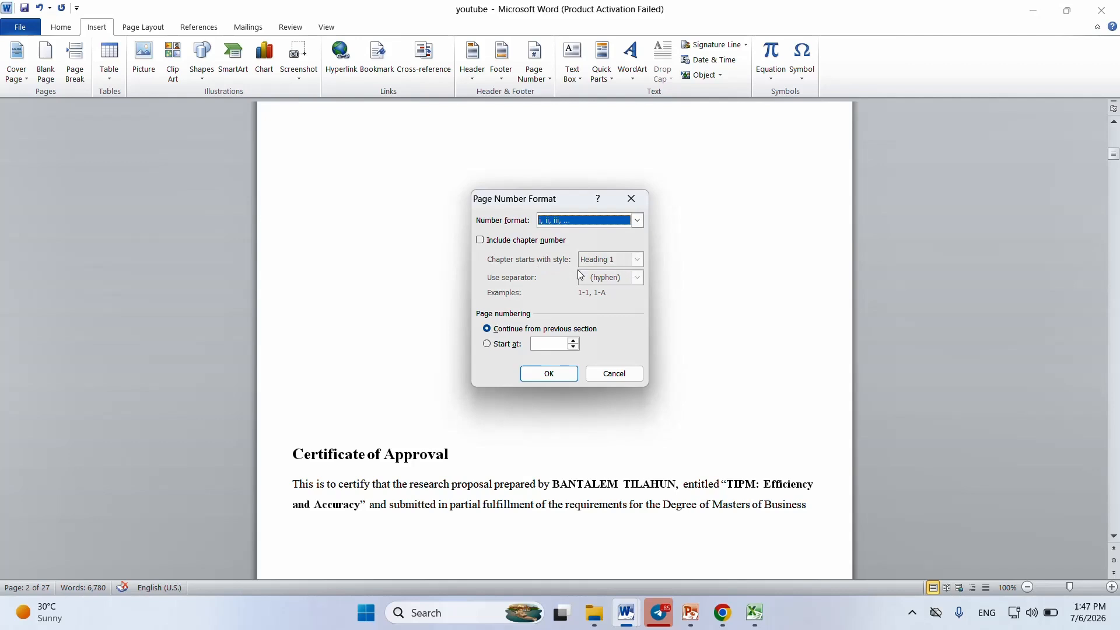
pyautogui.click(487, 344)
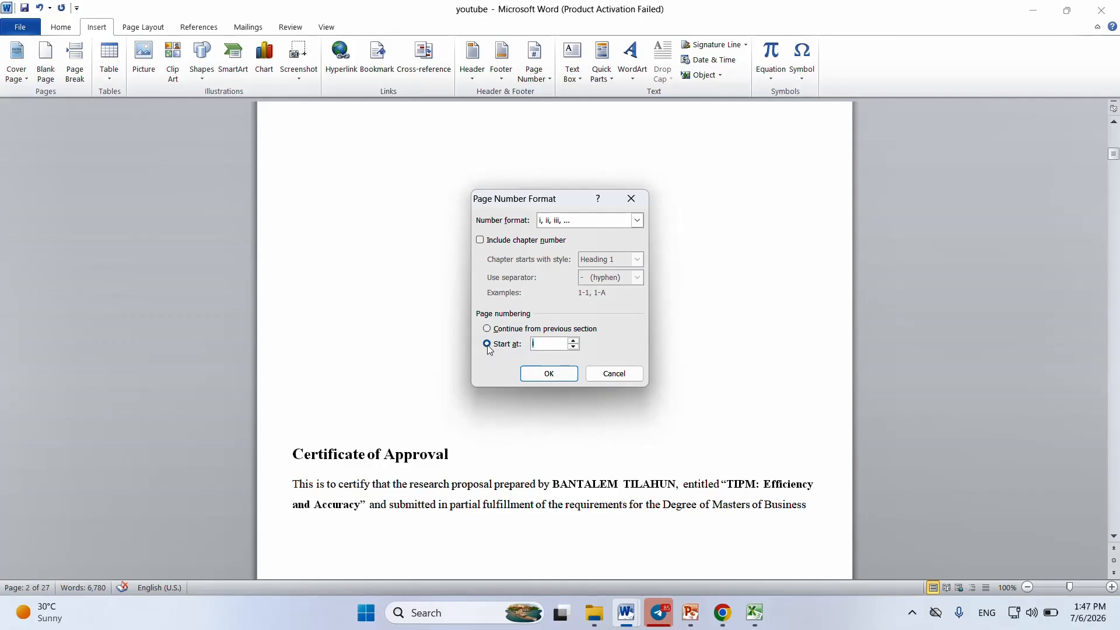
pyautogui.click(555, 375)
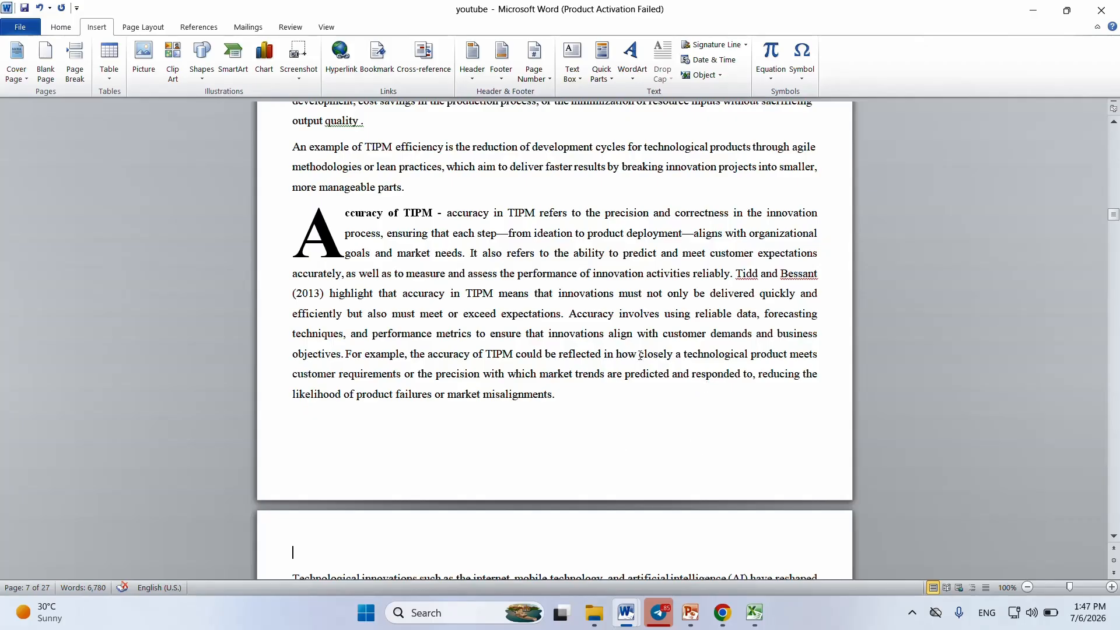
# Step: Insert page numbers at the bottom of the page in the Plain Number 2 style and review the numbered footers
pyautogui.click(534, 75)
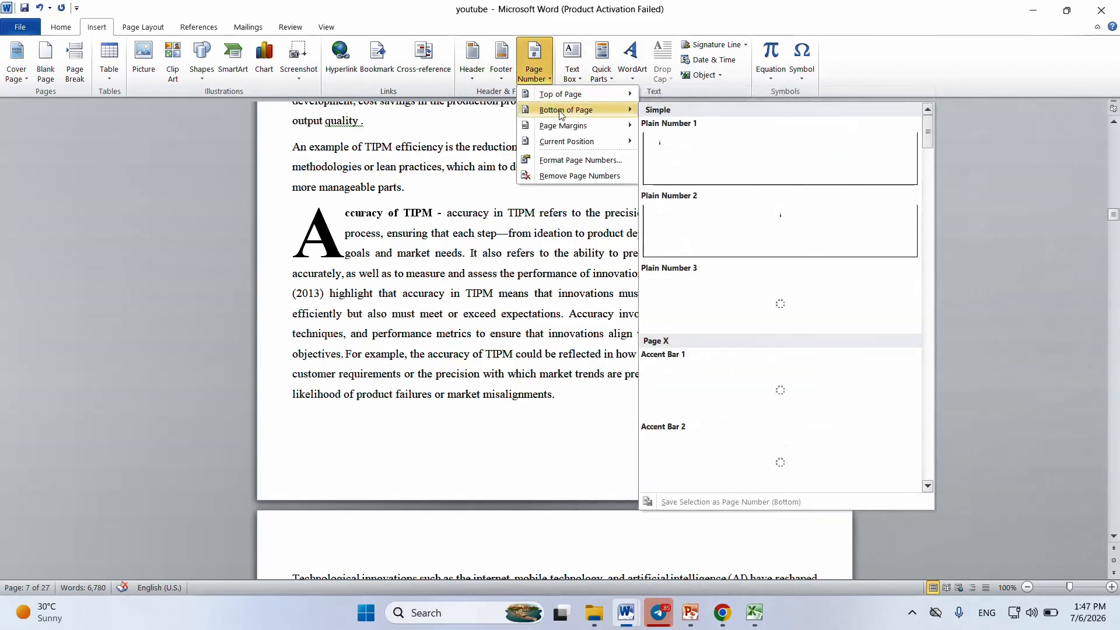
pyautogui.moveTo(568, 99)
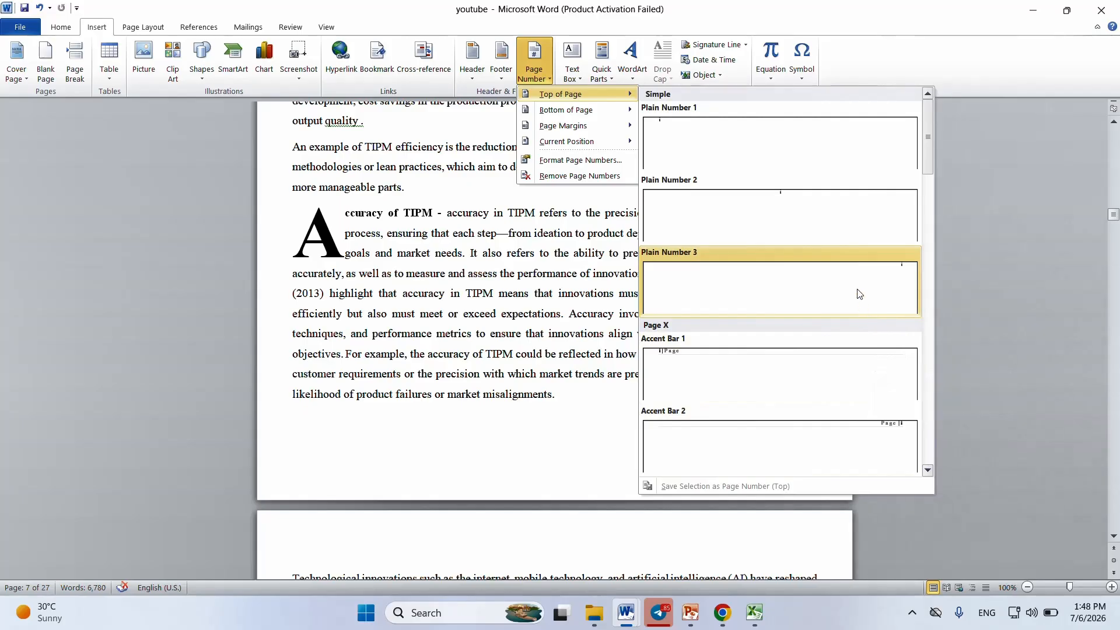
pyautogui.moveTo(597, 115)
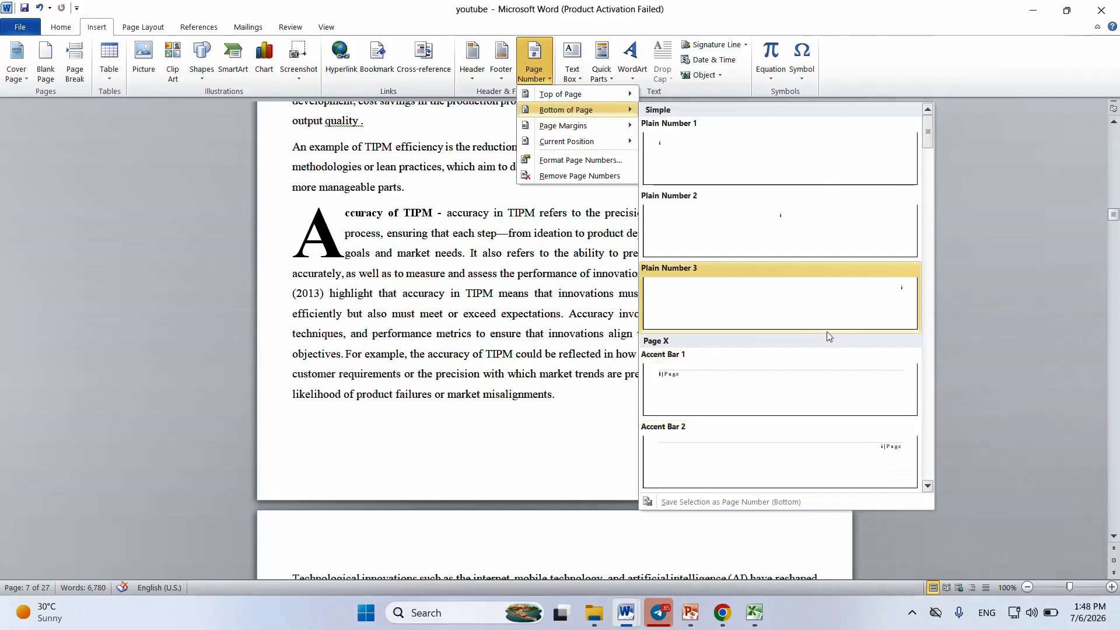
pyautogui.click(801, 236)
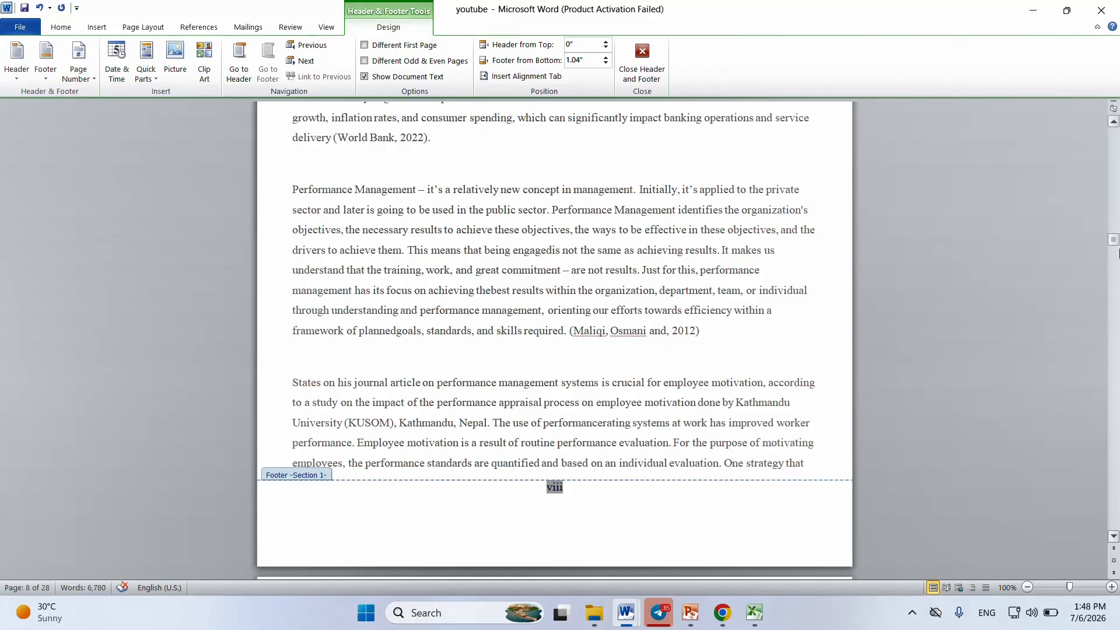
pyautogui.moveTo(1114, 240); pyautogui.dragTo(1108, 228)
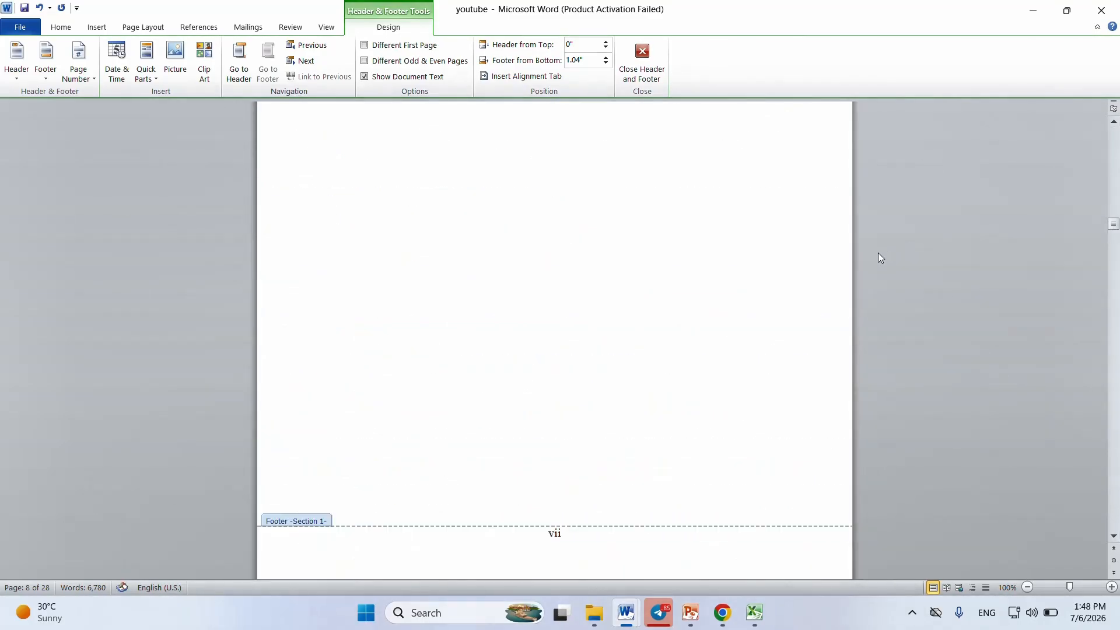
pyautogui.click(649, 283)
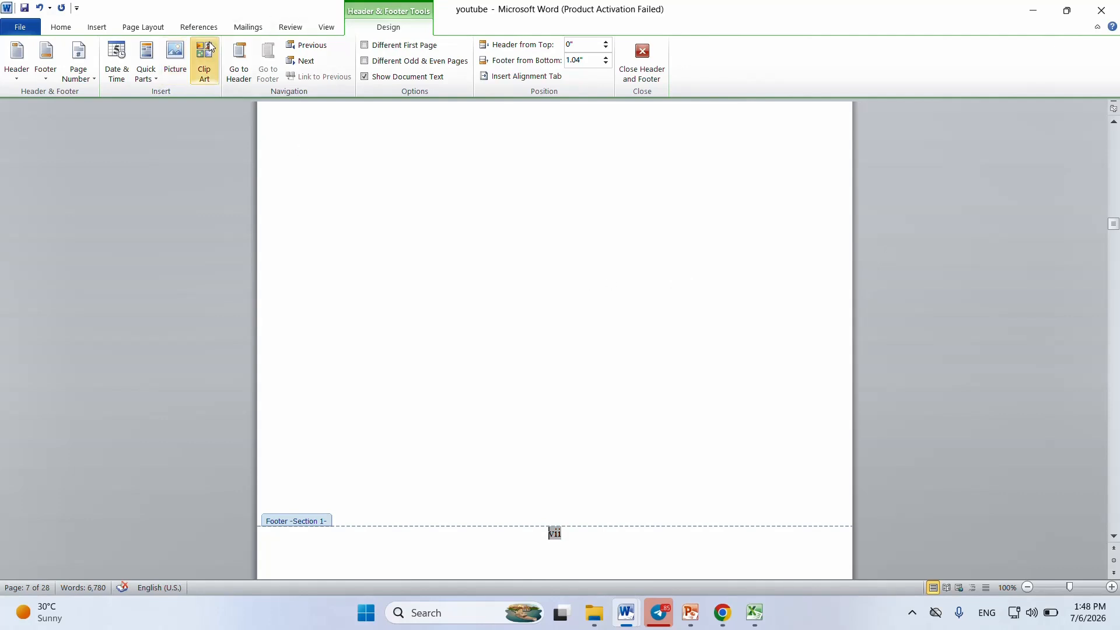
# Step: Change the page number format of the footer numbers to 1, 2, 3, …
pyautogui.click(97, 26)
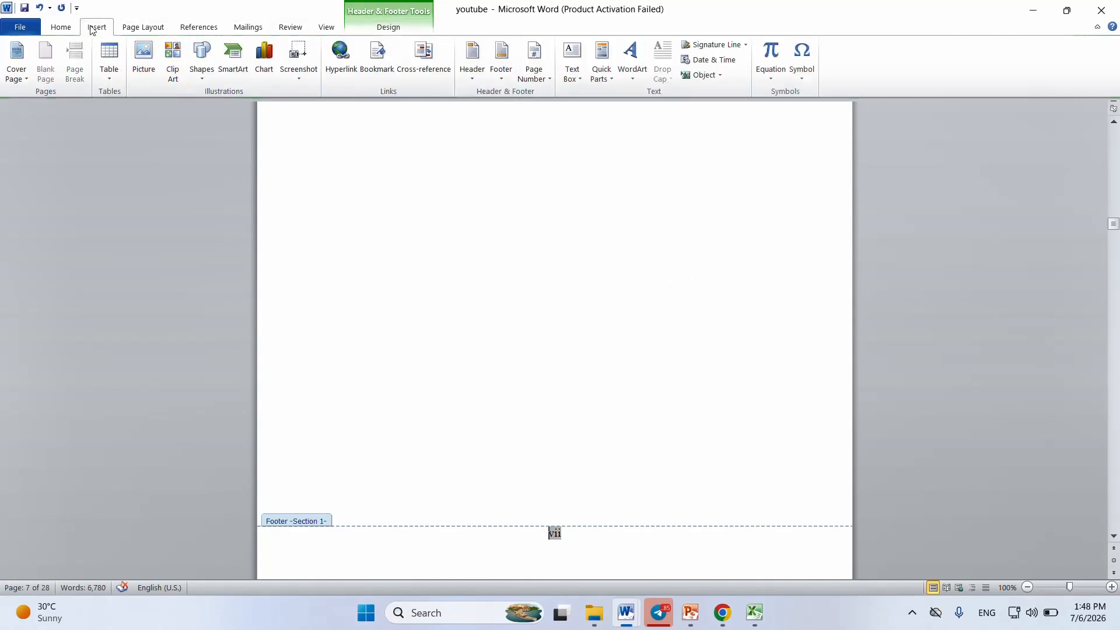
pyautogui.click(547, 72)
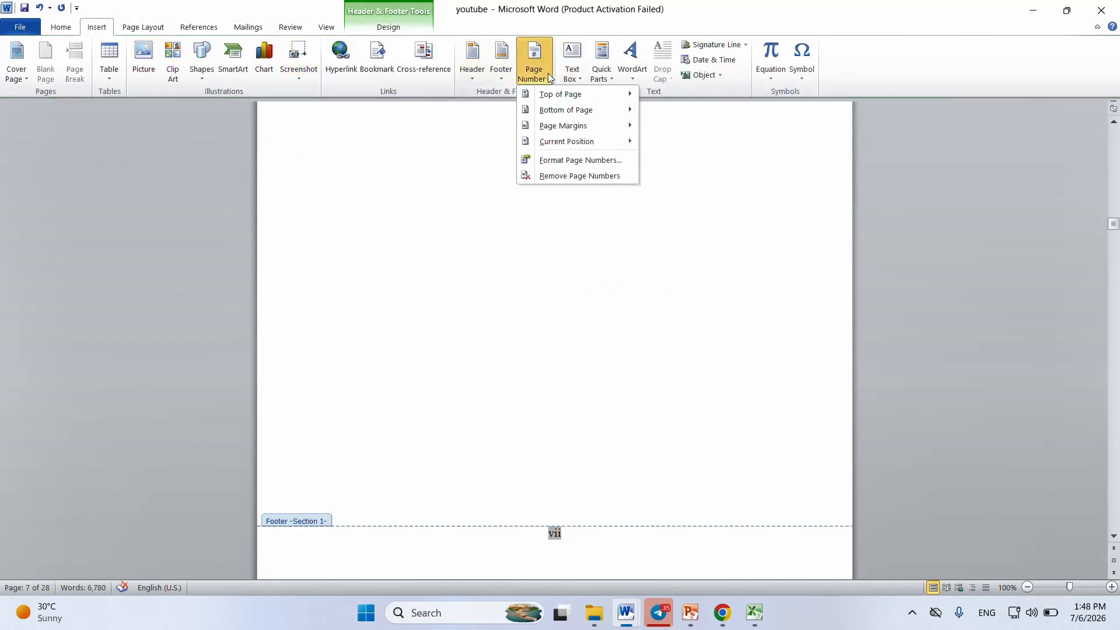
pyautogui.click(563, 160)
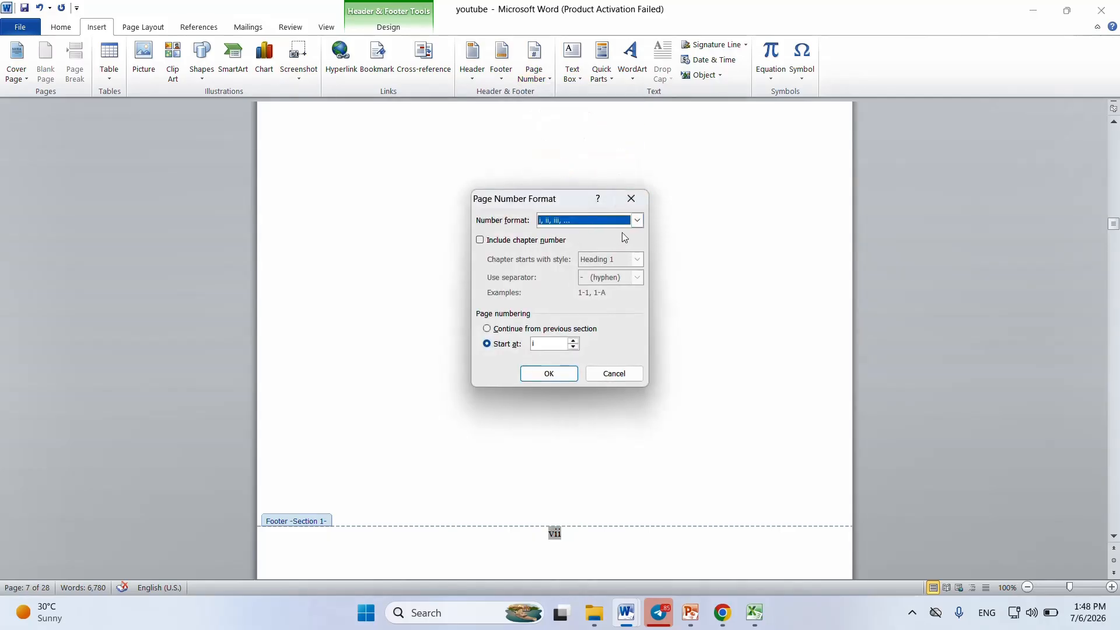
pyautogui.click(636, 221)
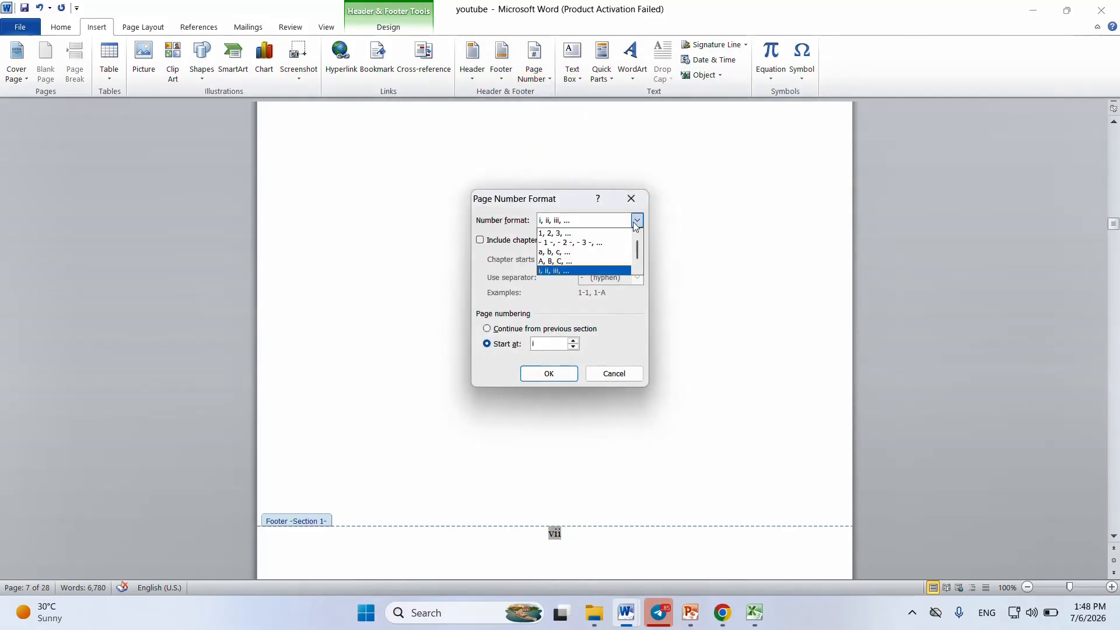
pyautogui.click(584, 234)
pyautogui.click(562, 373)
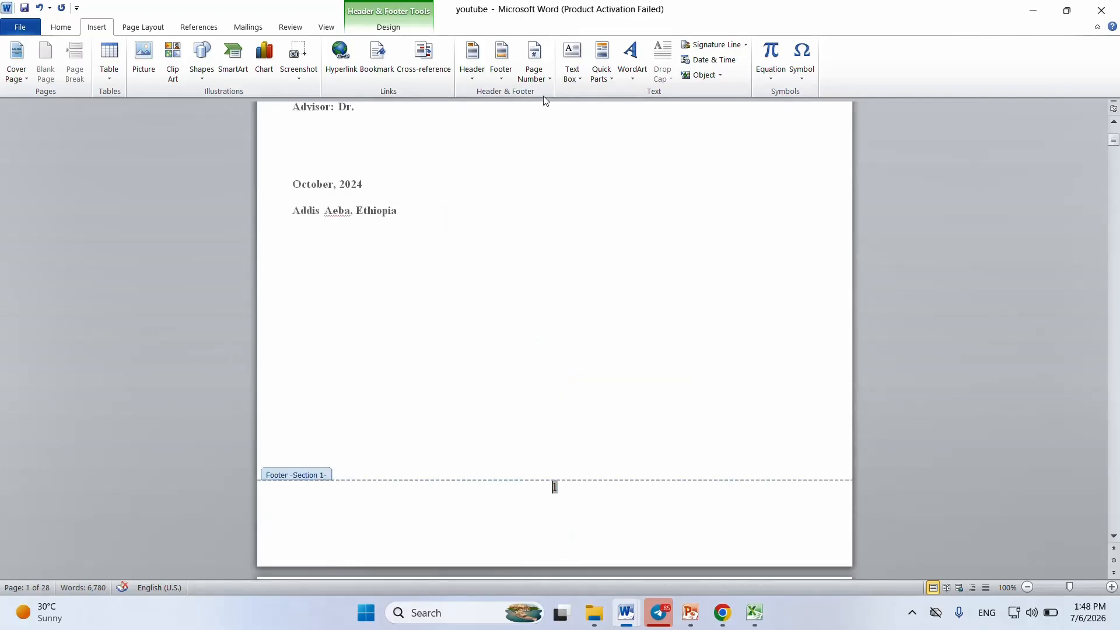
# Step: Remove the page numbers from the document and set the page number format to A, B, C, … starting at F
pyautogui.click(549, 82)
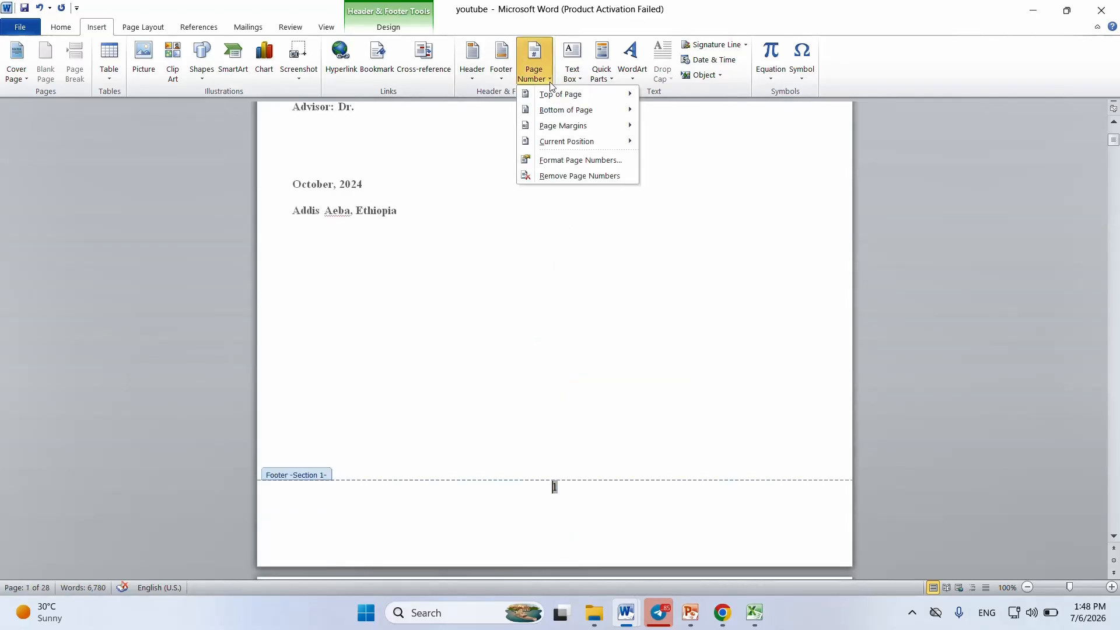
pyautogui.click(553, 178)
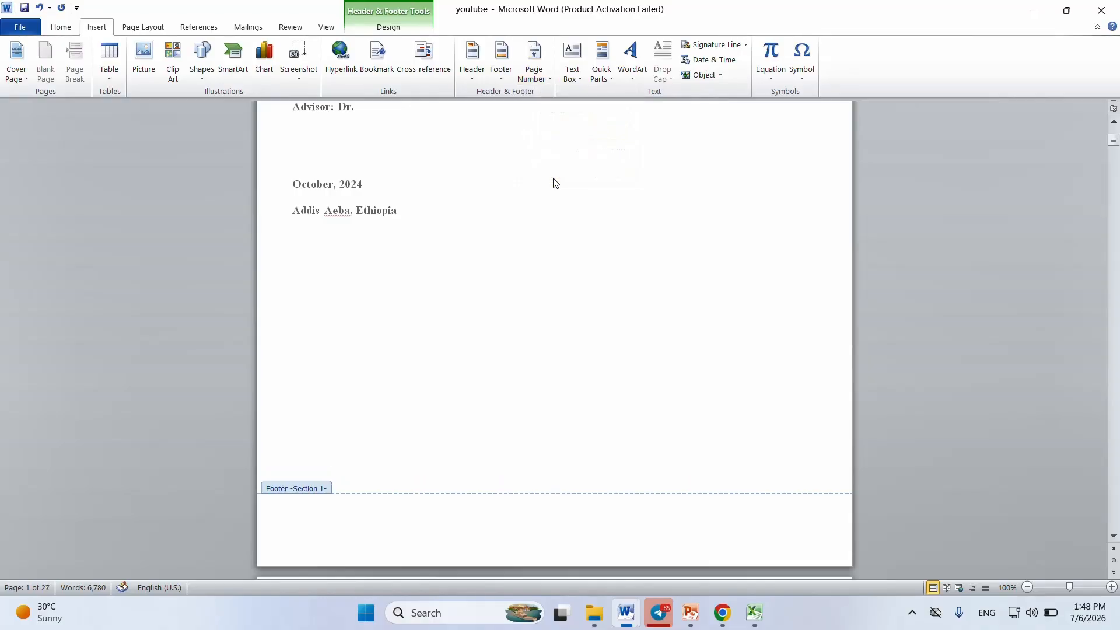
pyautogui.click(551, 76)
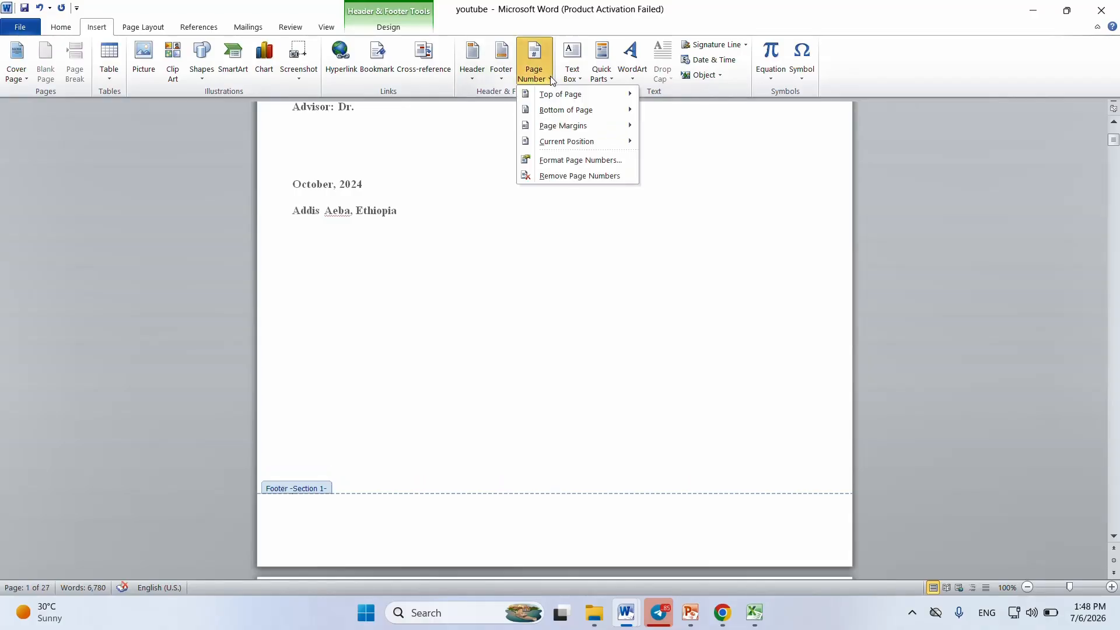
pyautogui.click(588, 164)
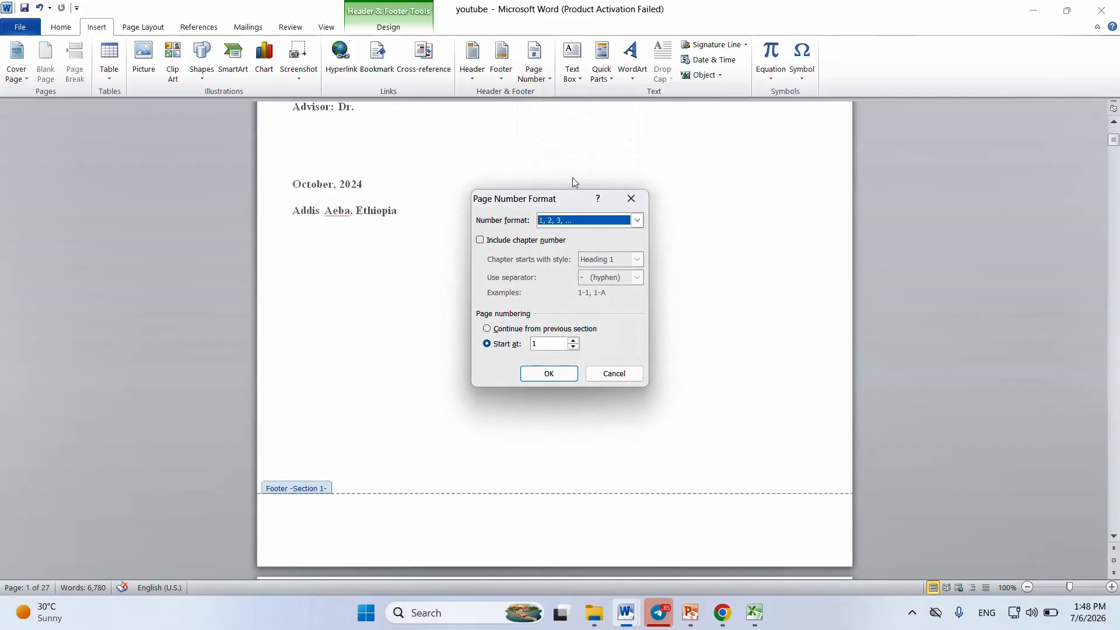
pyautogui.click(637, 220)
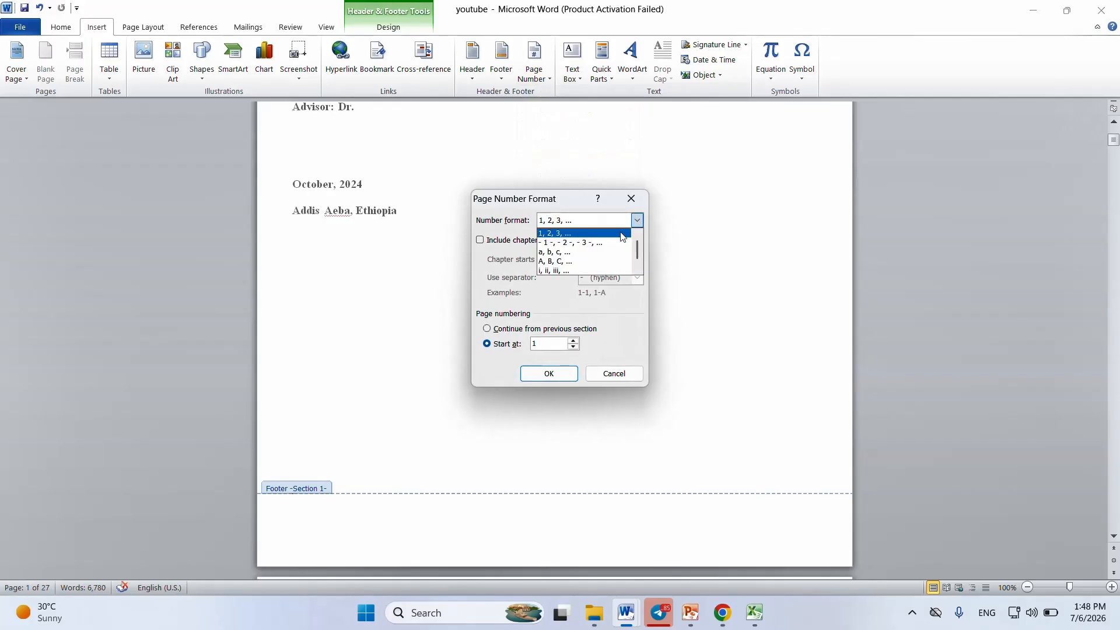
pyautogui.click(583, 261)
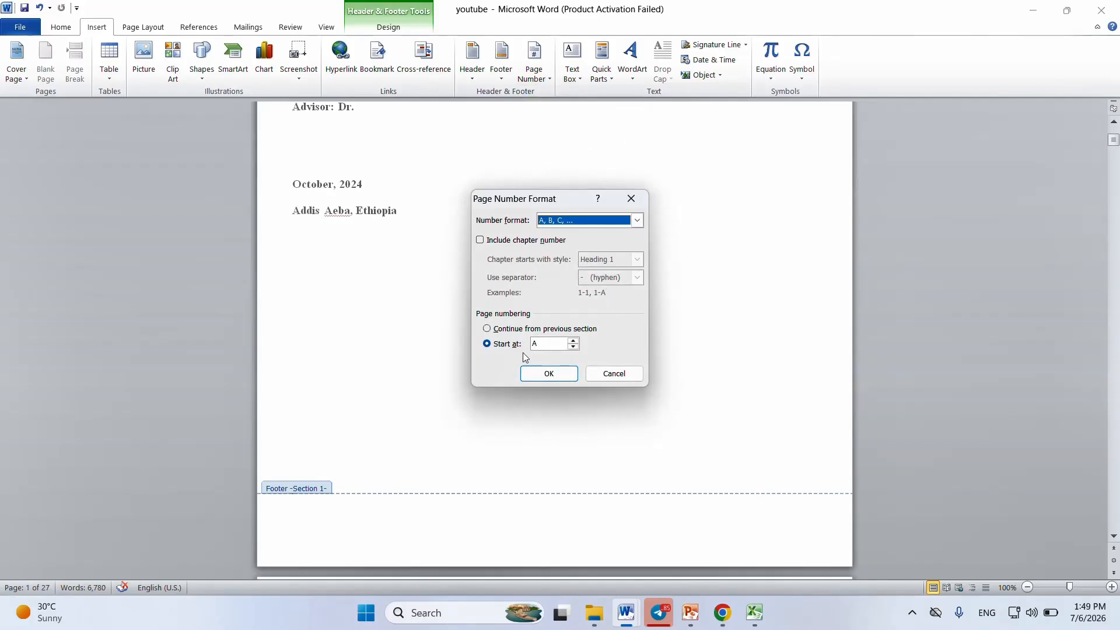
pyautogui.click(574, 345)
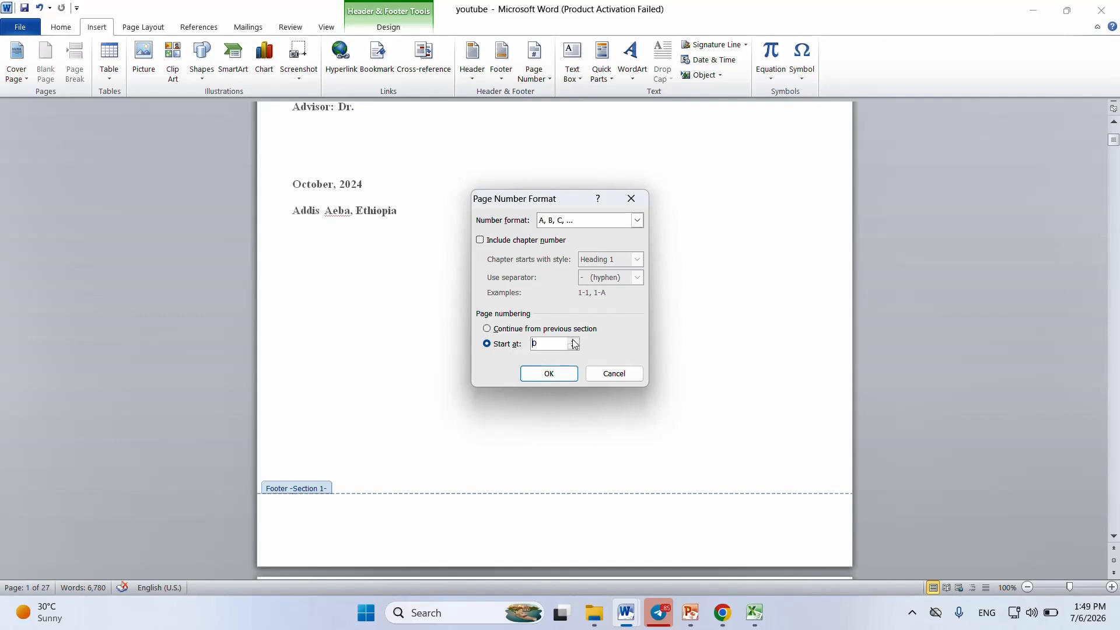
pyautogui.click(558, 376)
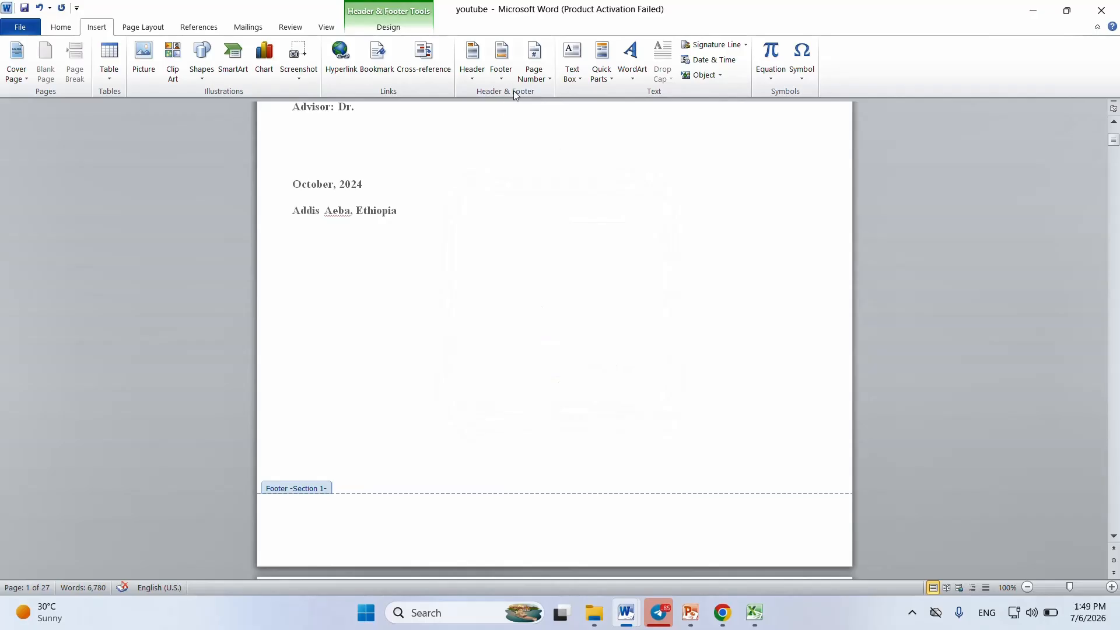
# Step: Insert page numbers at the bottom of the page in the Plain Number 2 style, review the first page and return to the body text
pyautogui.click(543, 74)
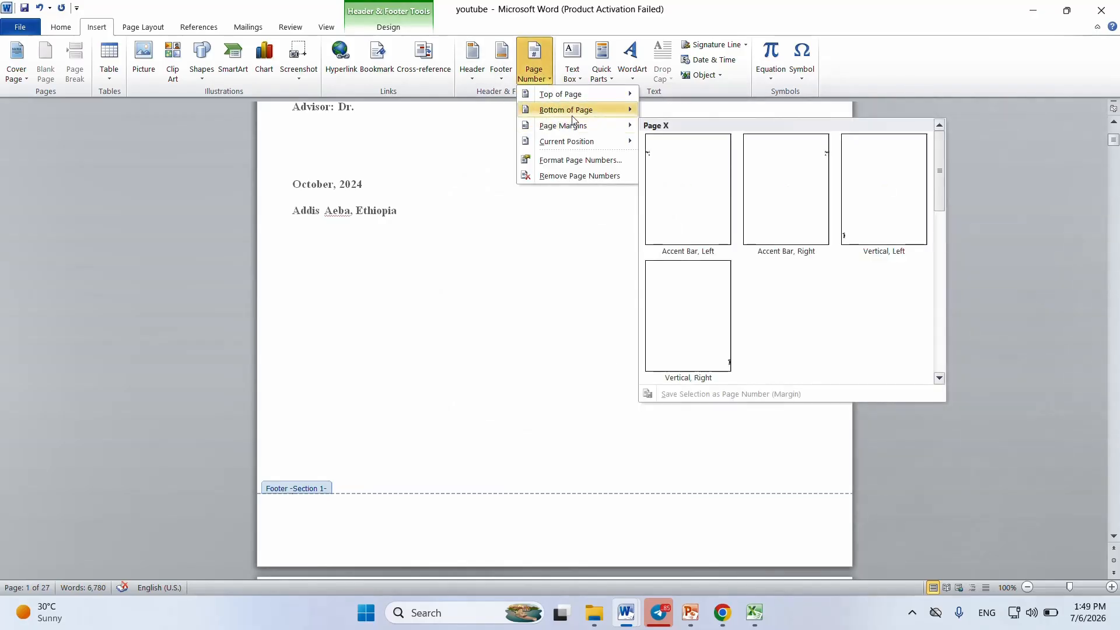
pyautogui.moveTo(577, 111)
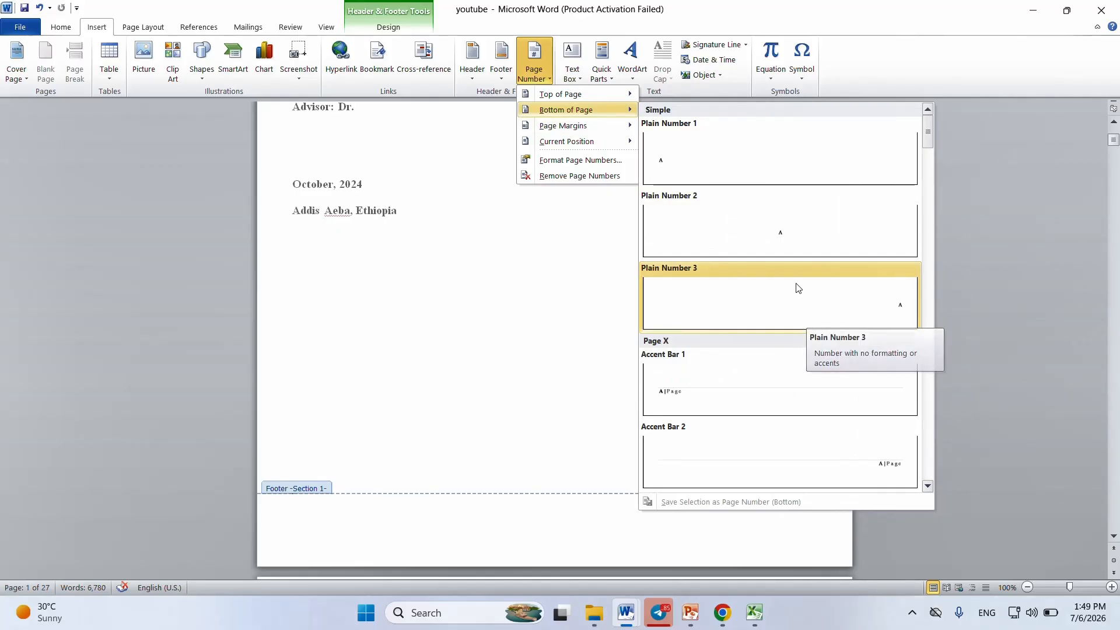
pyautogui.click(791, 247)
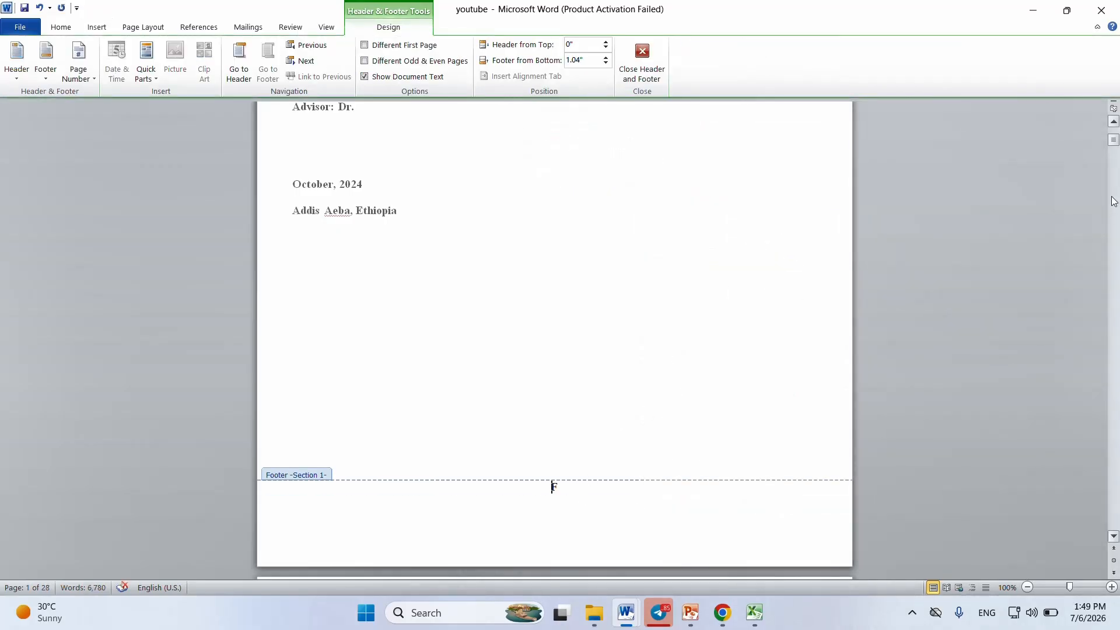
pyautogui.moveTo(1111, 146)
pyautogui.mouseDown()
pyautogui.moveTo(1114, 159)
pyautogui.moveTo(1113, 133)
pyautogui.mouseUp()
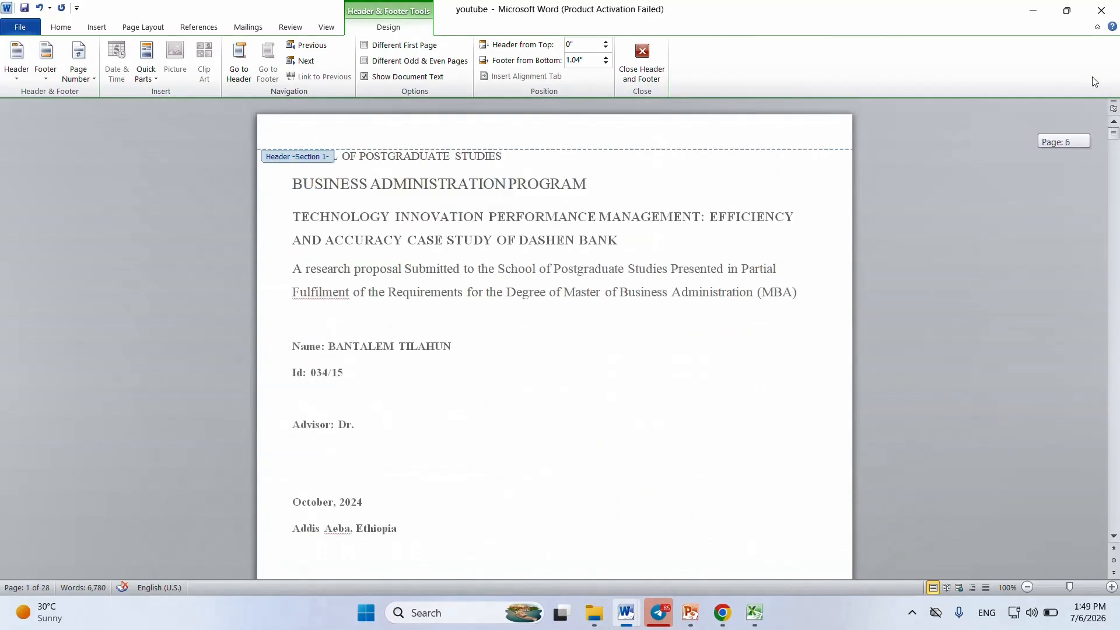
pyautogui.doubleClick(440, 336)
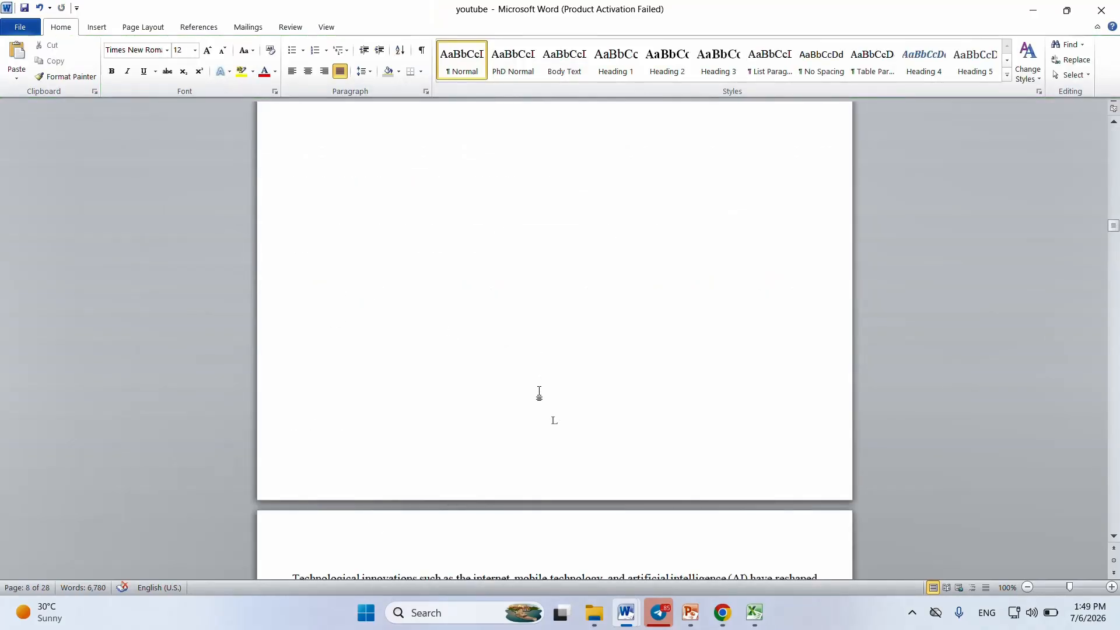
# Step: Set the page number format to 1, 2, 3, … and start the numbering at 3
pyautogui.click(98, 29)
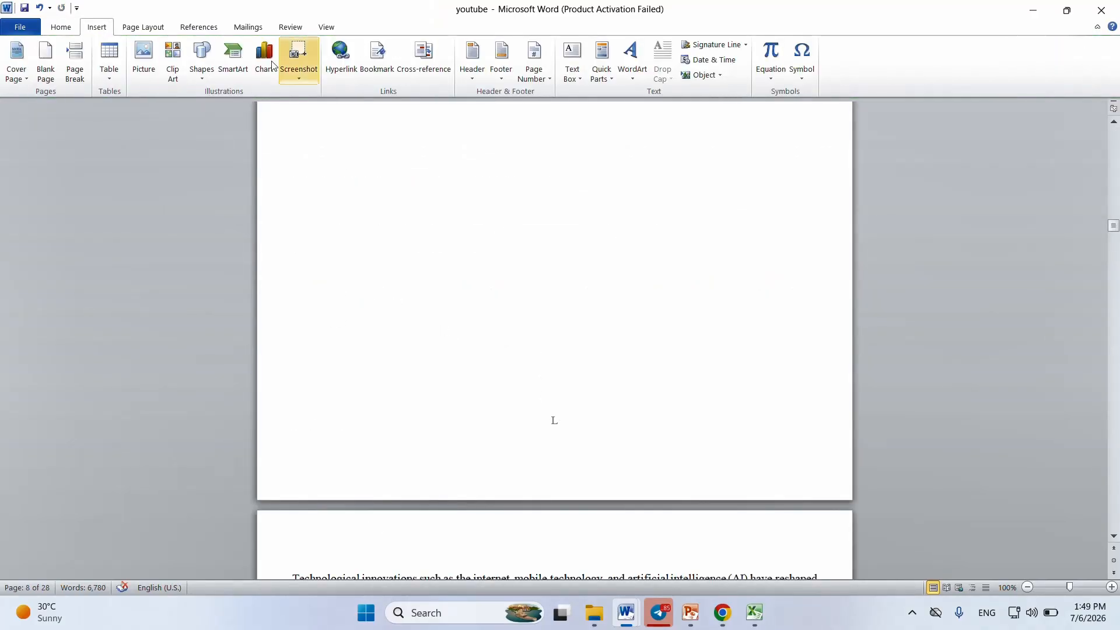
pyautogui.click(548, 80)
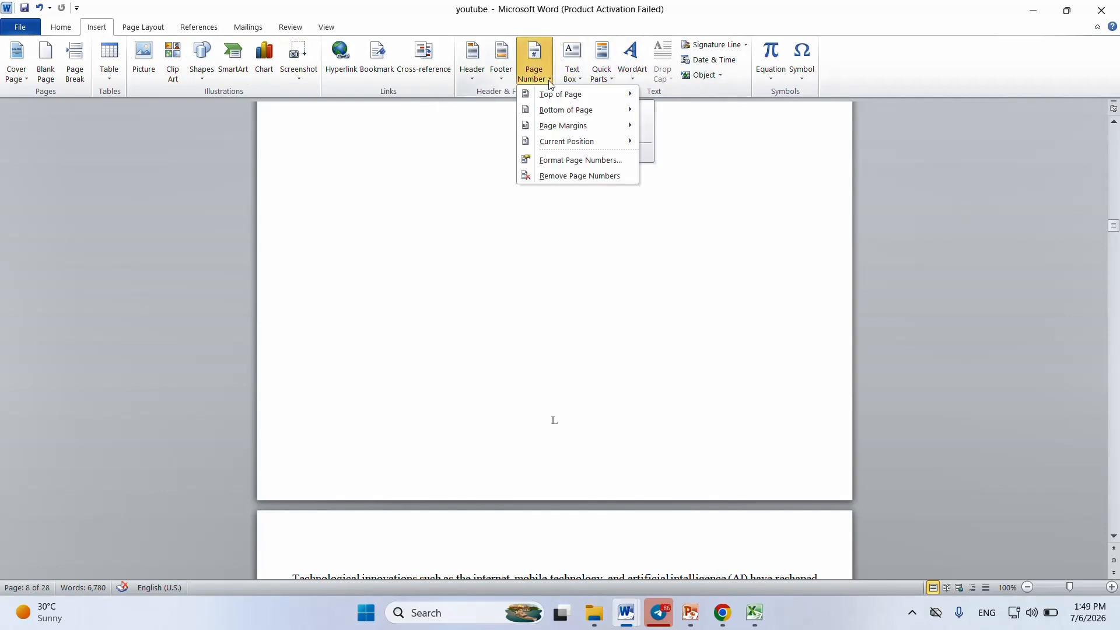
pyautogui.moveTo(565, 110)
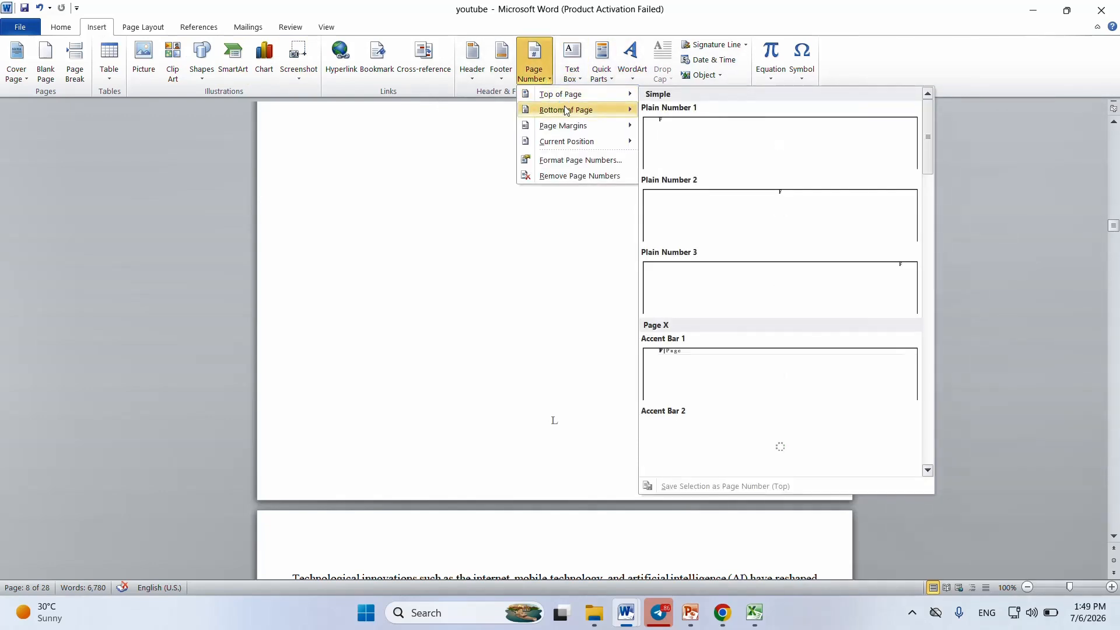
pyautogui.click(580, 160)
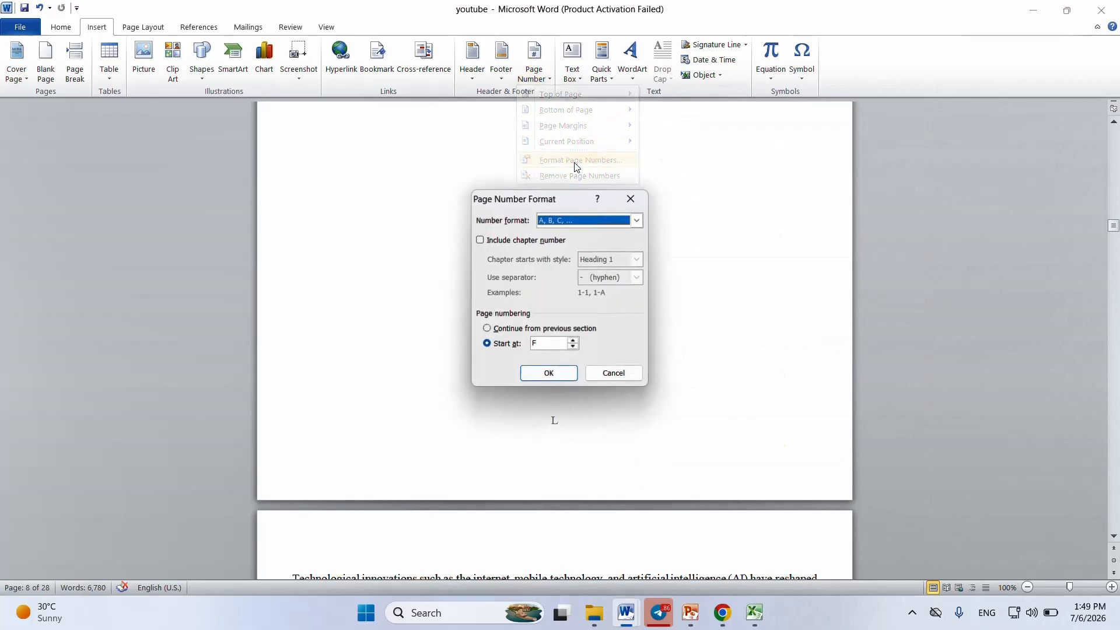
pyautogui.click(635, 221)
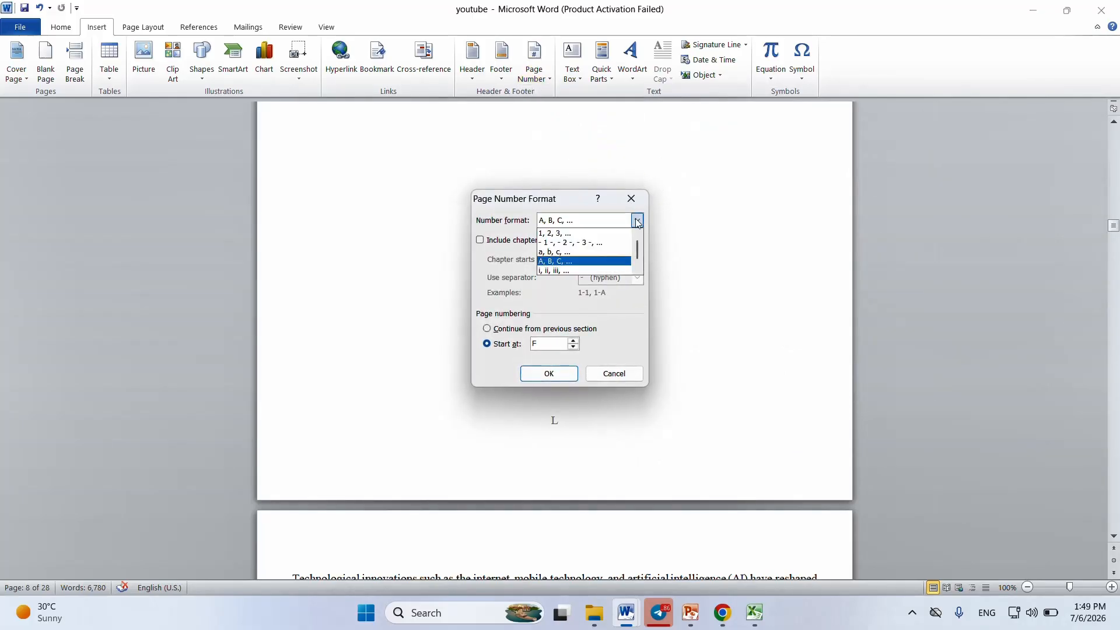
pyautogui.click(593, 234)
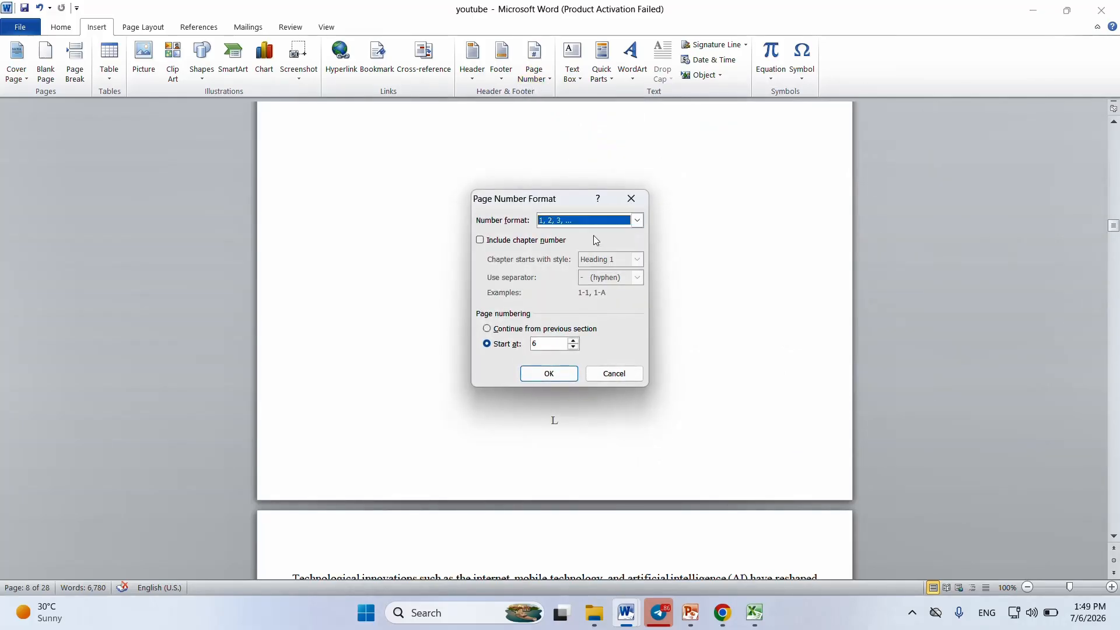
pyautogui.click(573, 341)
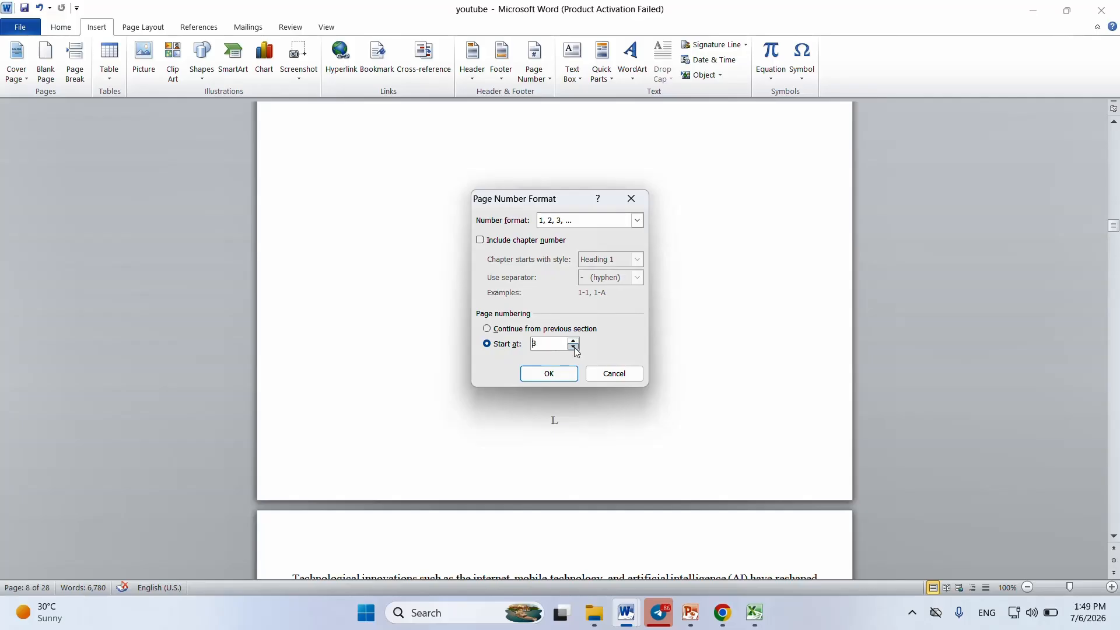
pyautogui.click(553, 375)
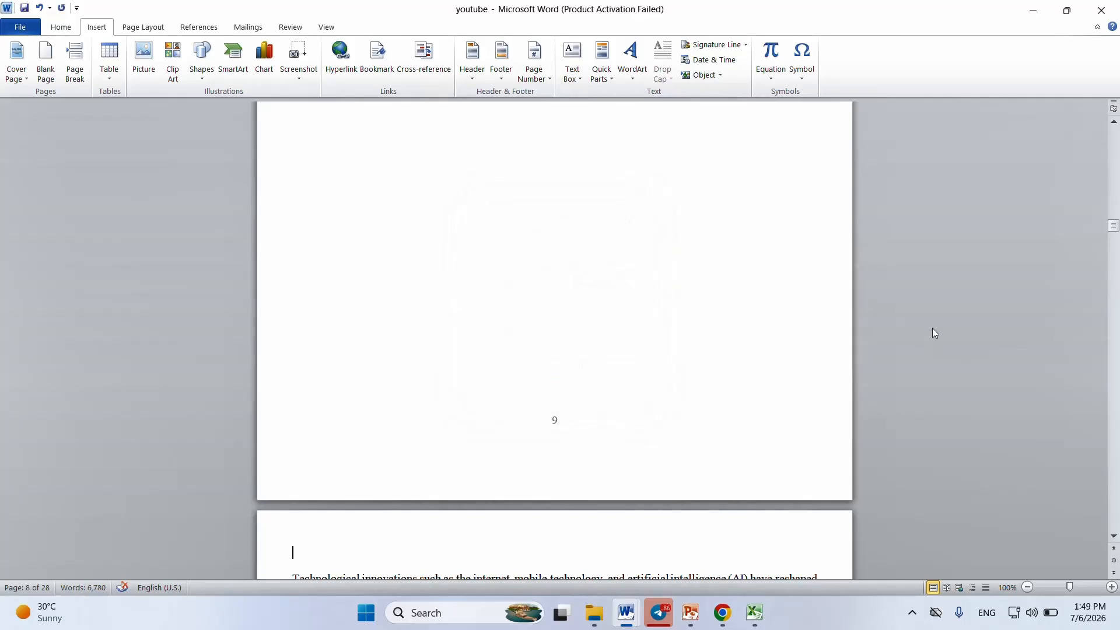
# Step: Review the footer page number on the document's first page
pyautogui.moveTo(1113, 227); pyautogui.dragTo(1084, 129)
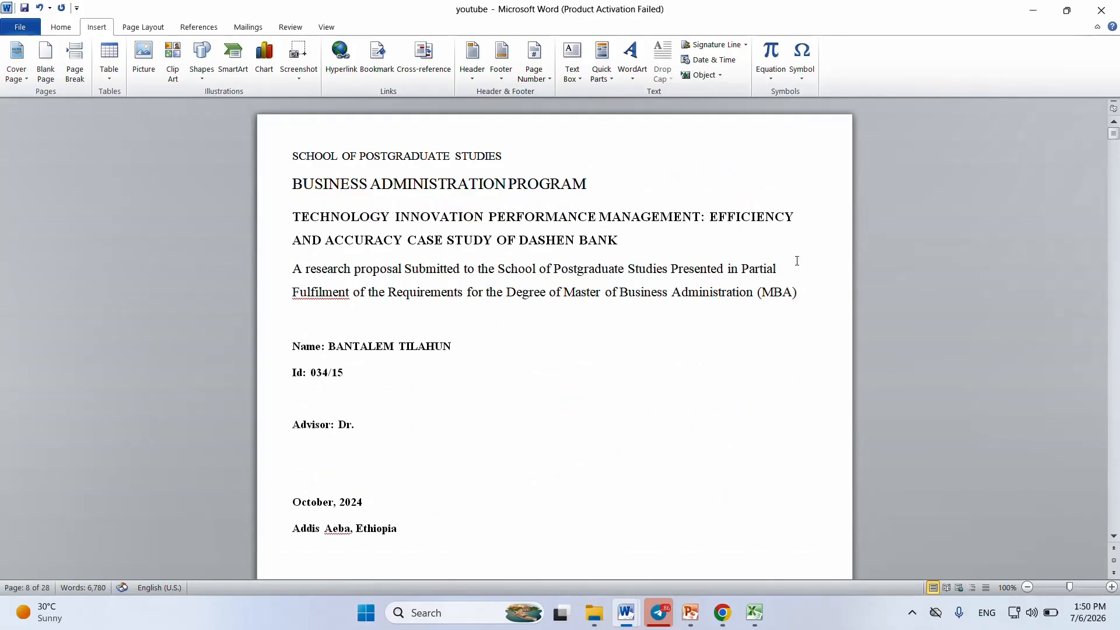
pyautogui.press('Down')
pyautogui.press('Down')
pyautogui.press('Down')
pyautogui.press('Down')
pyautogui.press('Down')
pyautogui.press('Down')
pyautogui.press('Down')
pyautogui.press('Down')
pyautogui.press('Down')
pyautogui.press('Down')
pyautogui.press('Down')
pyautogui.press('Down')
pyautogui.press('Down')
pyautogui.press('Down')
pyautogui.press('Down')
pyautogui.press('Down')
pyautogui.press('Down')
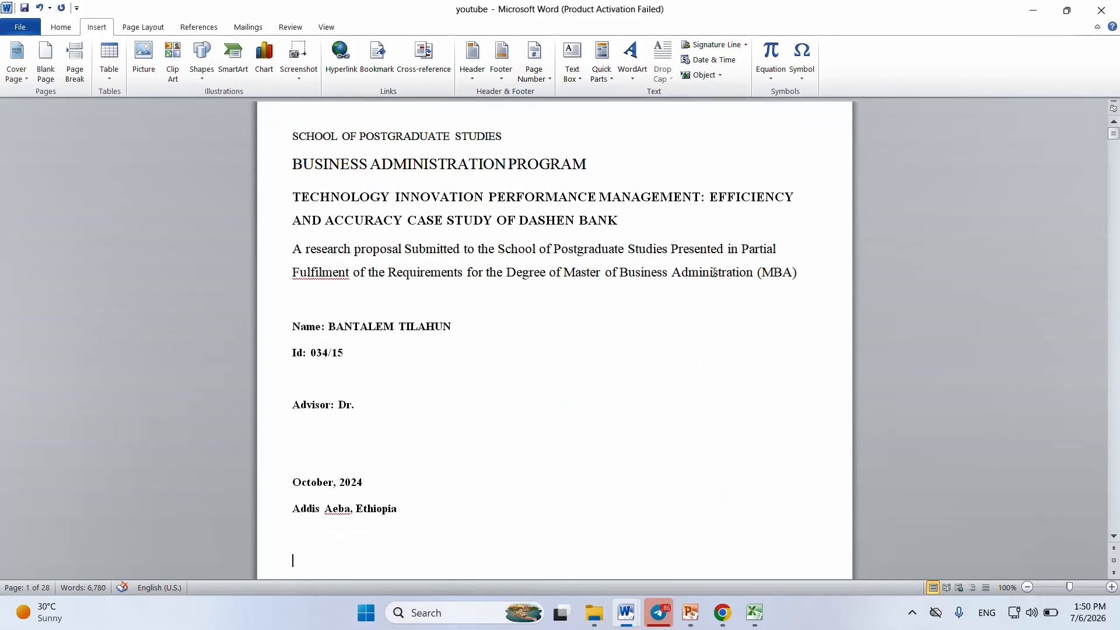
pyautogui.press('Down')
pyautogui.press('Down')
pyautogui.press('Down')
pyautogui.press('Down')
pyautogui.press('Down')
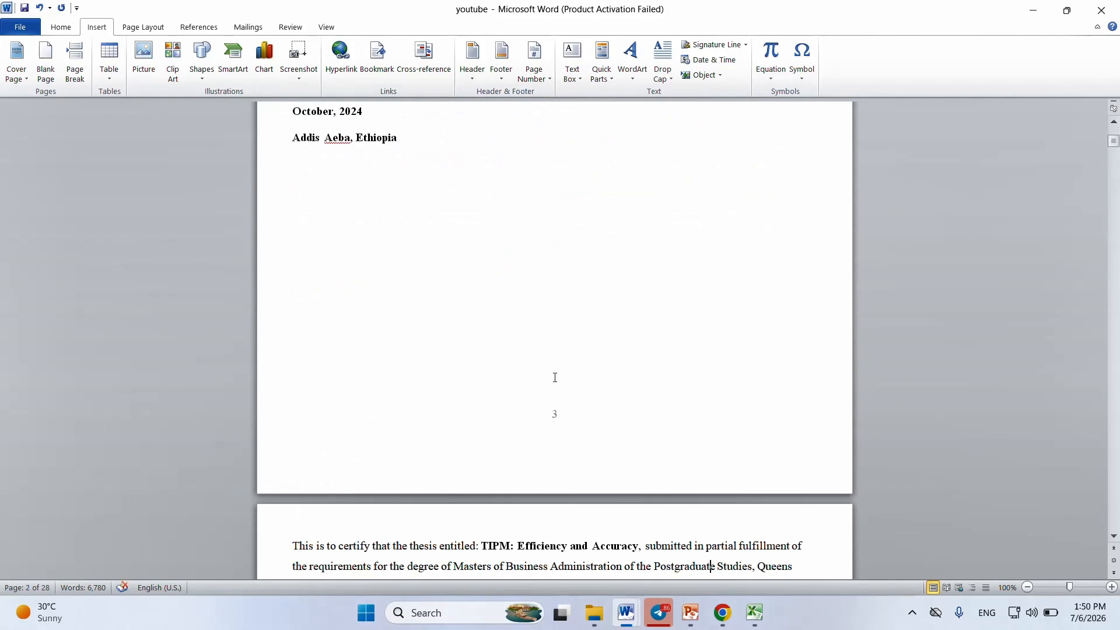
# Step: Change the bottom-of-page numbers to the Accent Bar 2 style
pyautogui.click(549, 80)
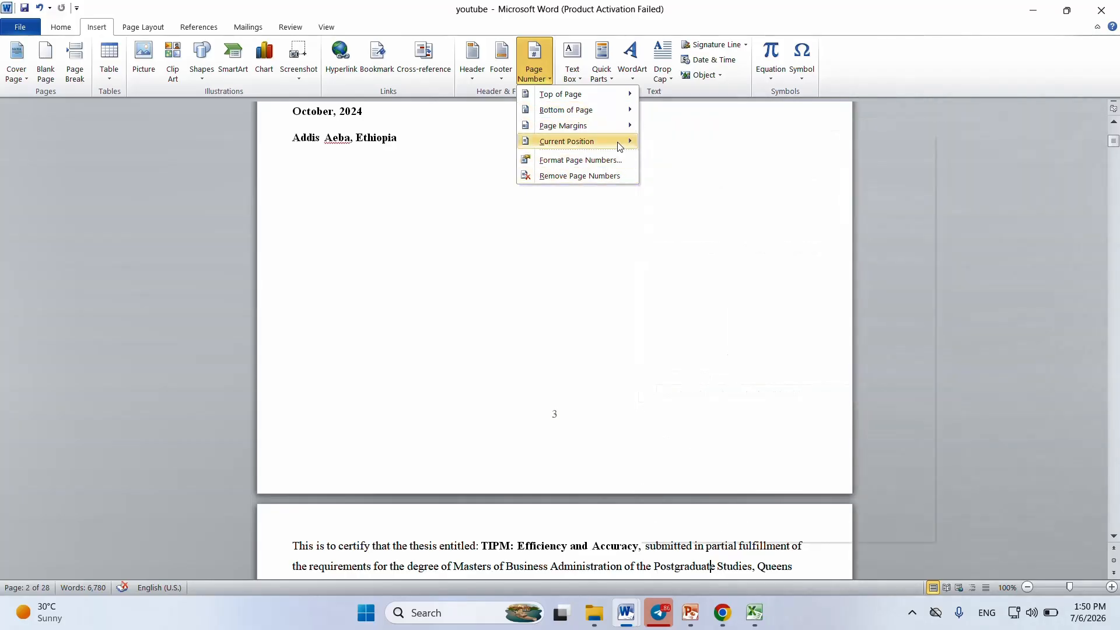
pyautogui.moveTo(583, 110)
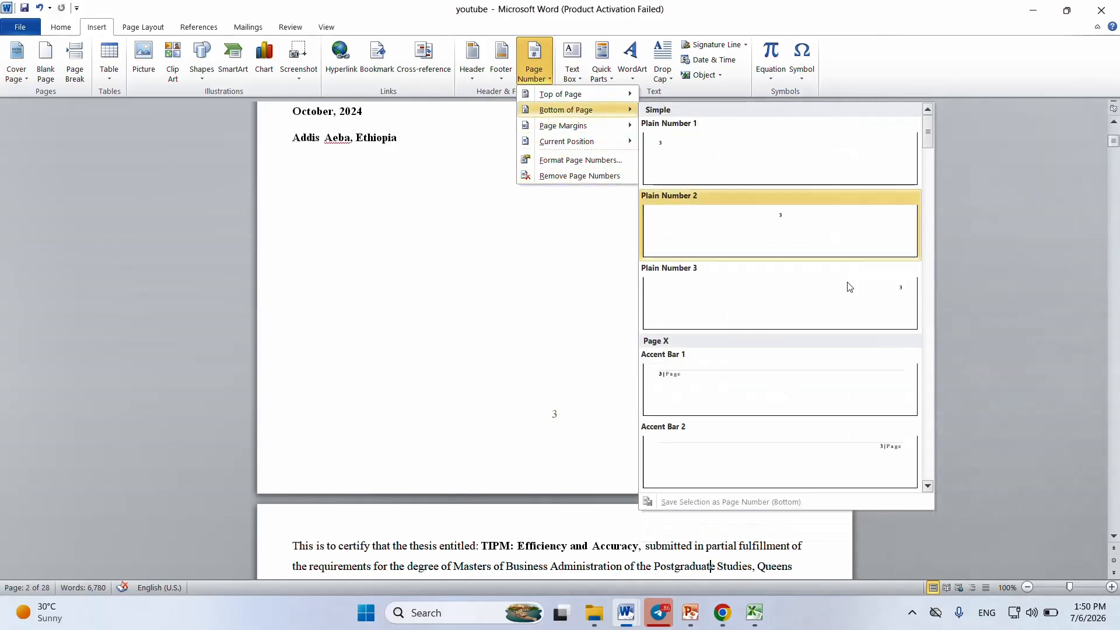
pyautogui.click(877, 444)
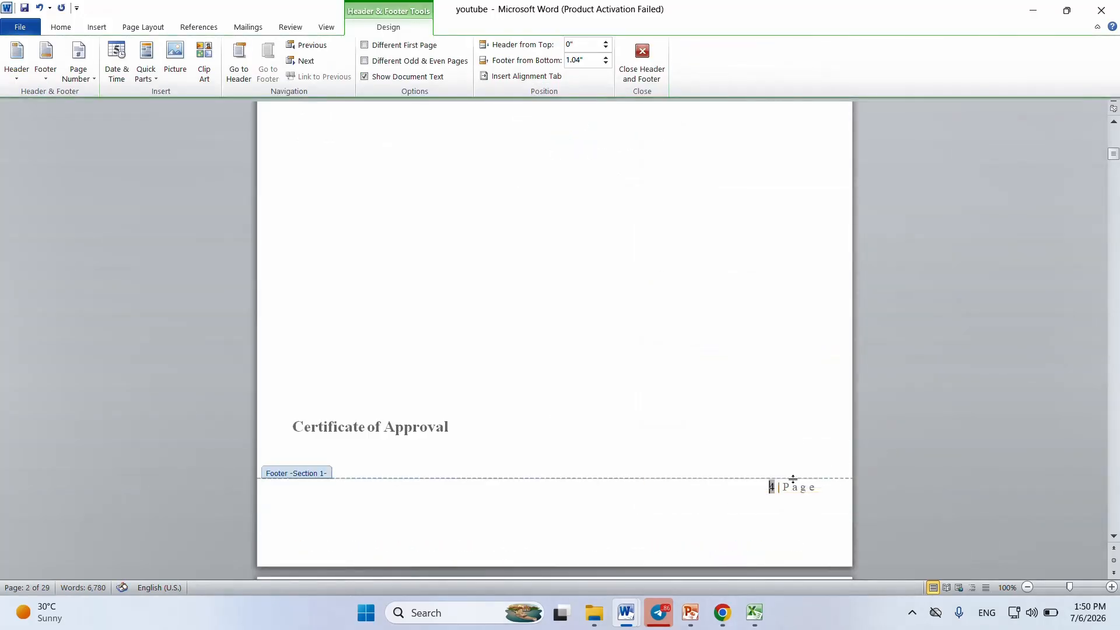
# Step: Apply the Plain Number 3 style to the bottom-of-page numbers, check the first page's footer and return to the body text
pyautogui.click(95, 29)
pyautogui.click(534, 69)
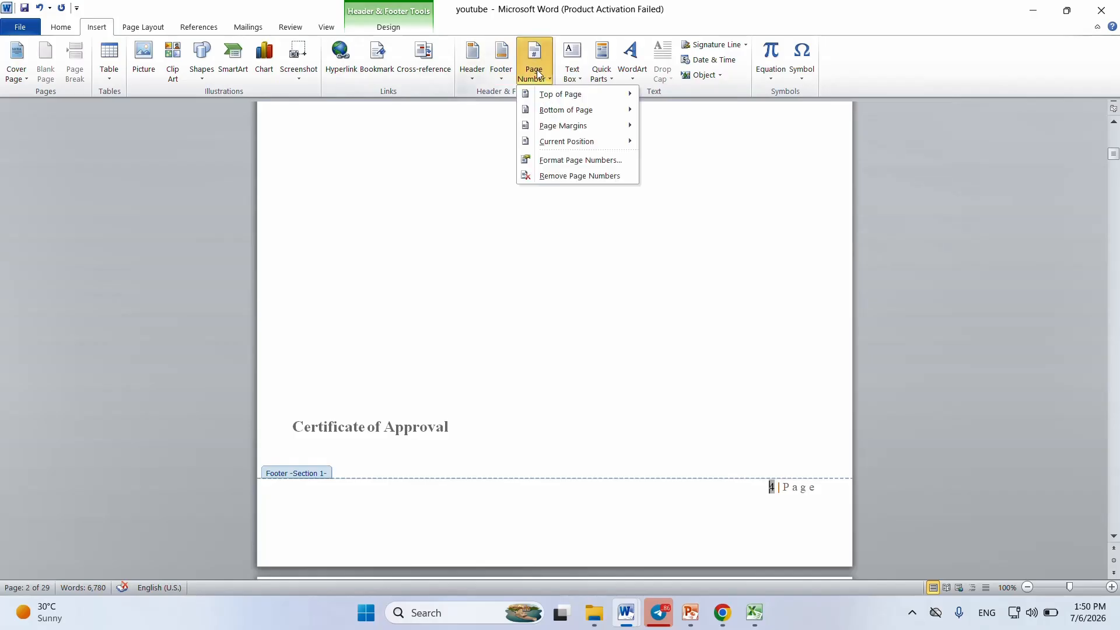
pyautogui.moveTo(583, 110)
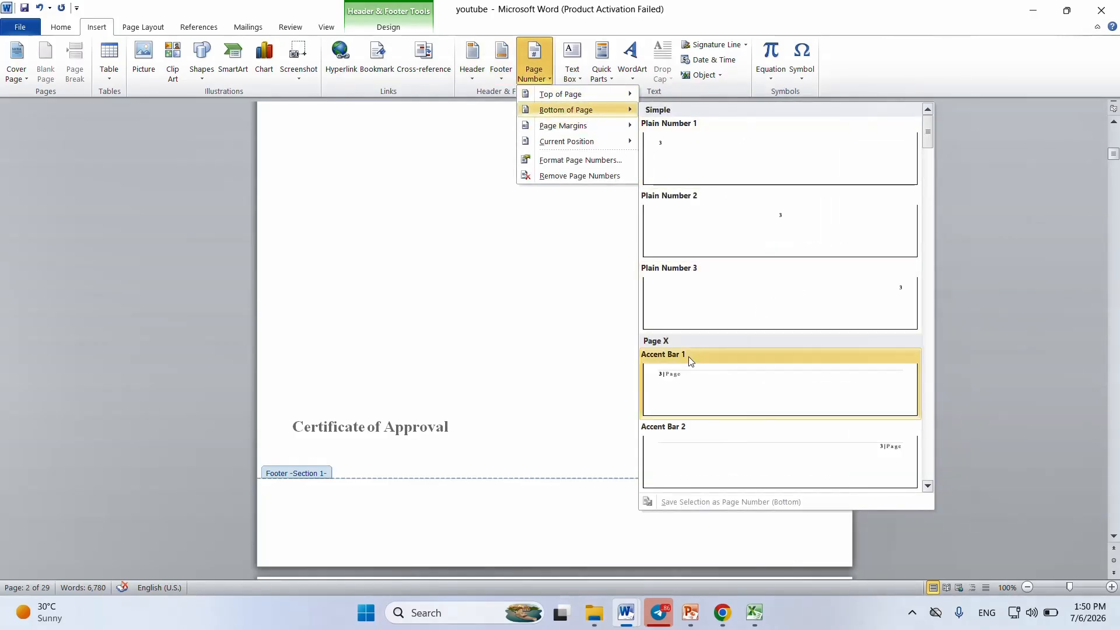
pyautogui.click(832, 282)
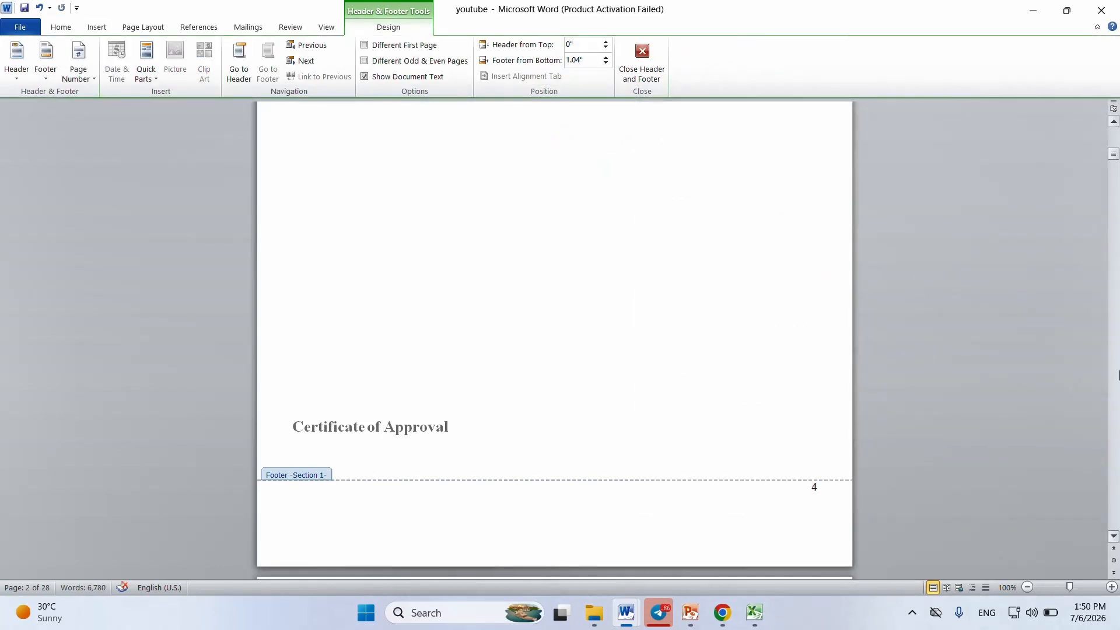
pyautogui.moveTo(1115, 156); pyautogui.dragTo(1115, 138)
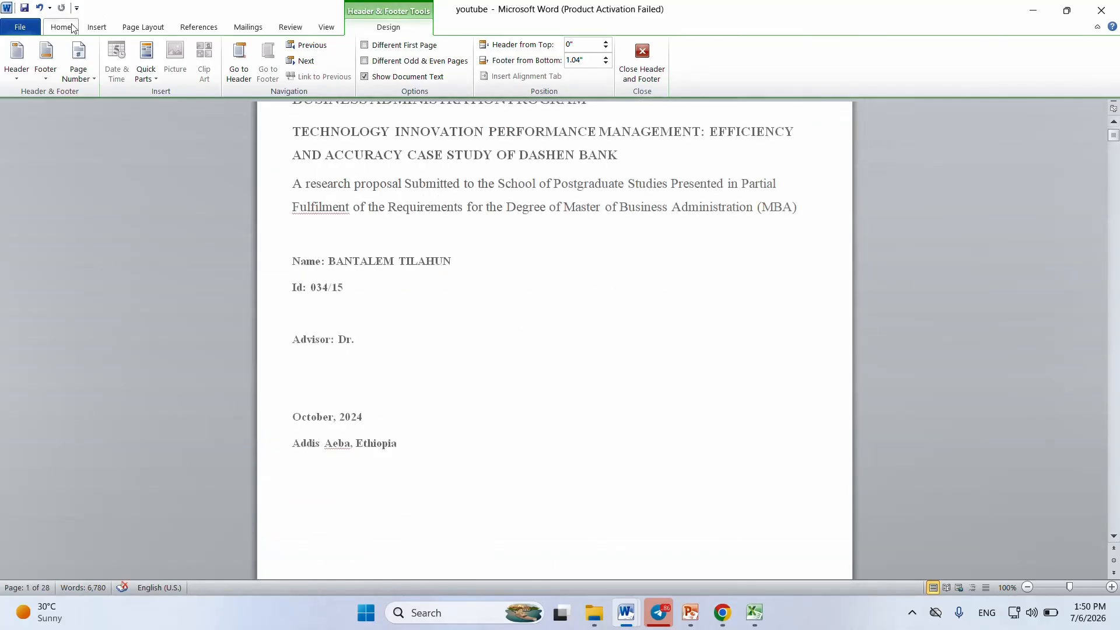
pyautogui.click(95, 28)
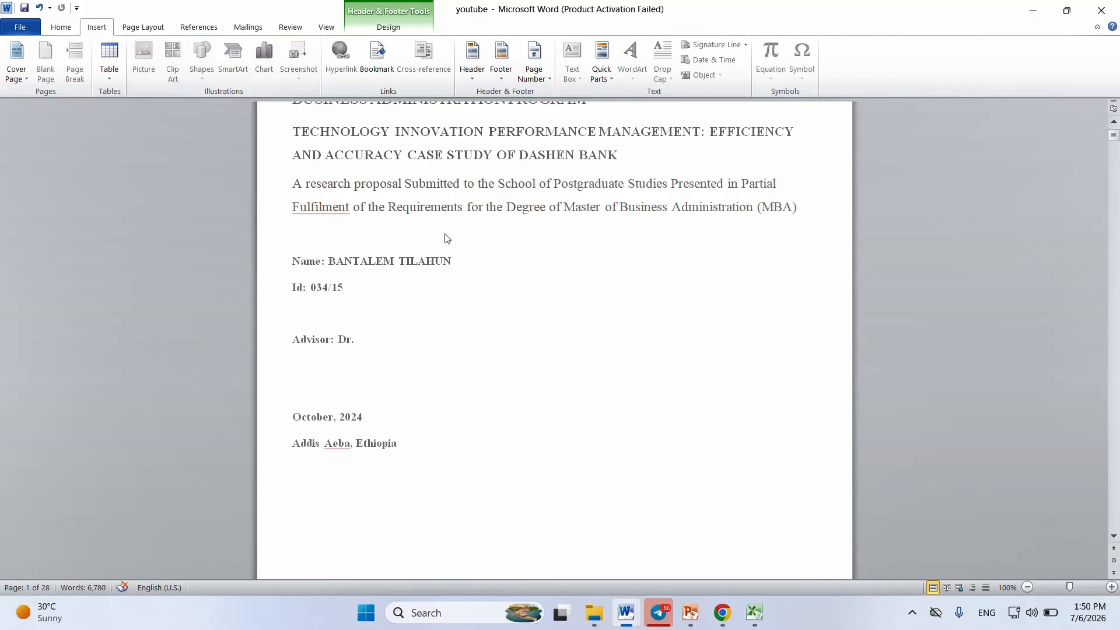
pyautogui.scroll(-5, 446, 238)
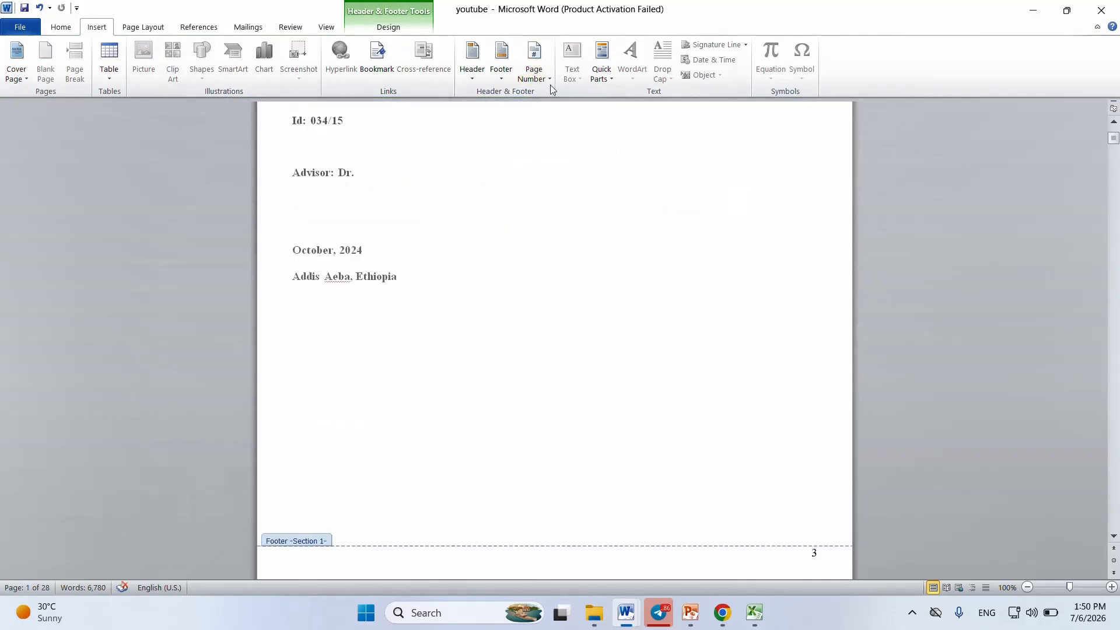
pyautogui.doubleClick(404, 255)
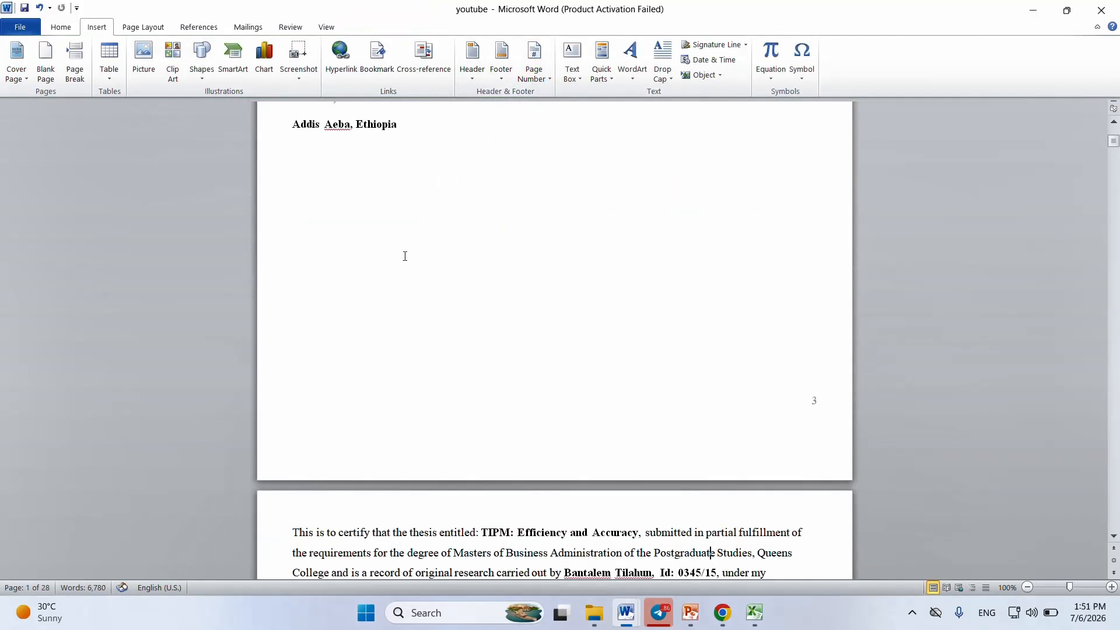
# Step: Insert a Simple Text Box and move its placeholder text to the lower part of the first page
pyautogui.click(575, 77)
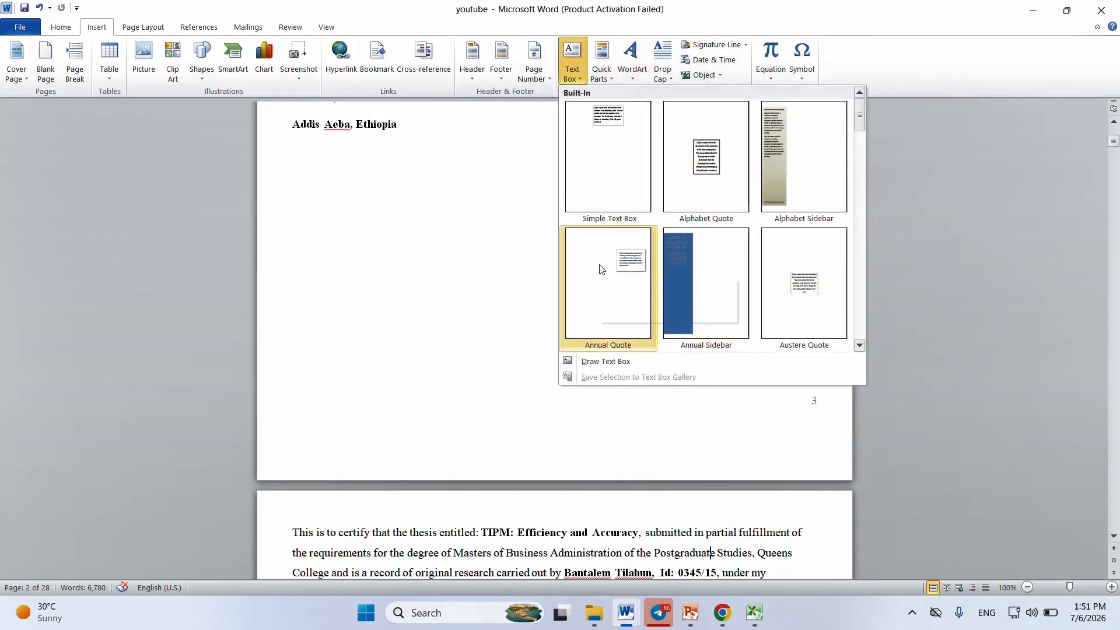
pyautogui.click(553, 271)
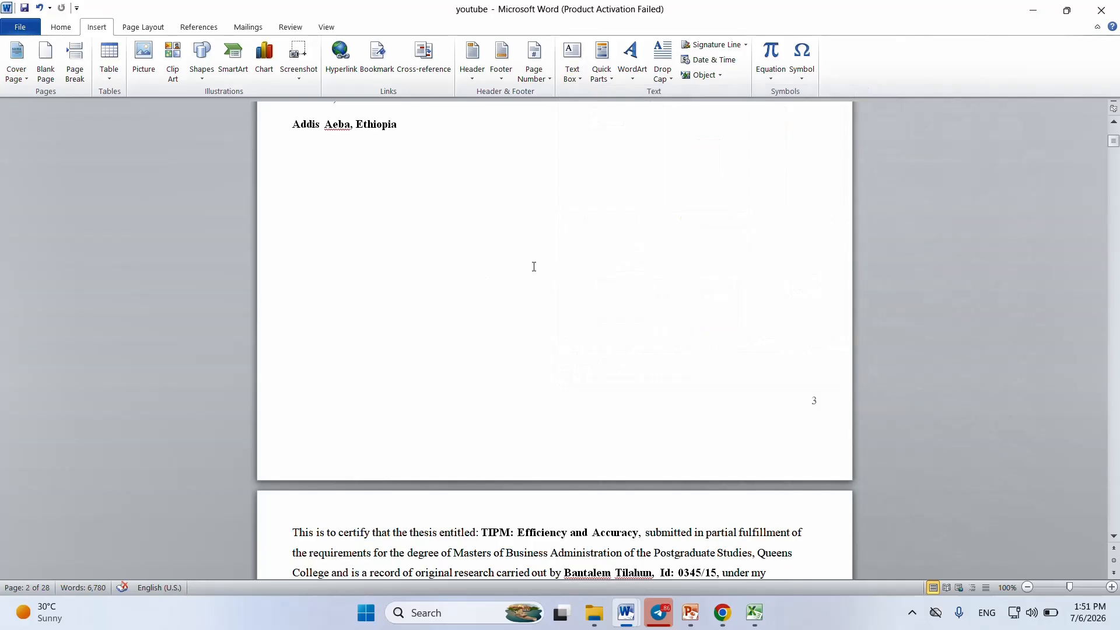
pyautogui.click(583, 77)
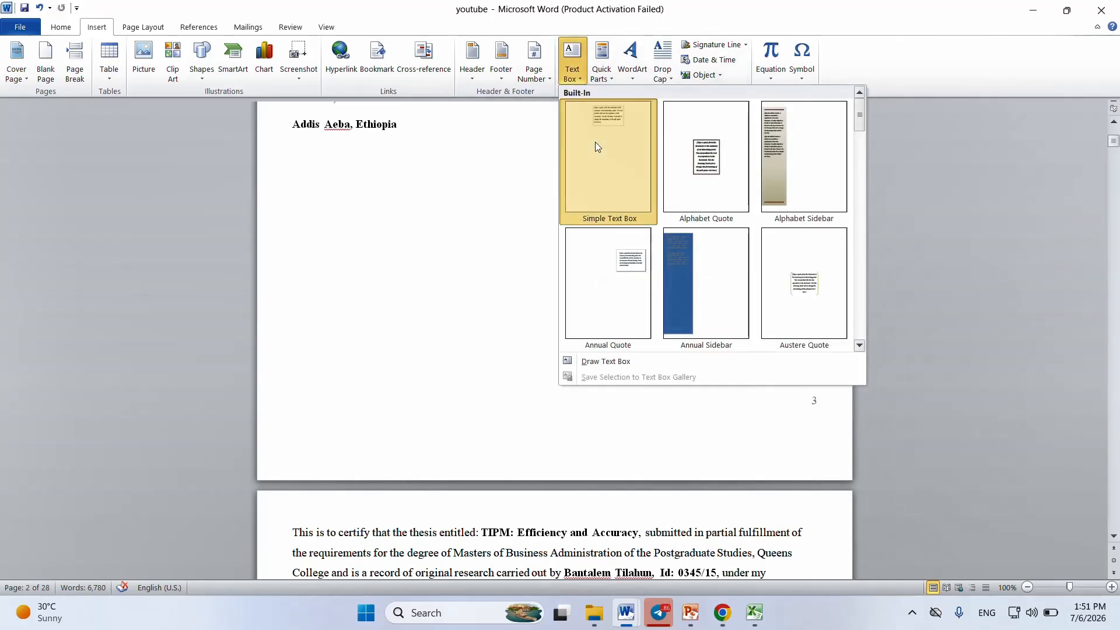
pyautogui.click(595, 141)
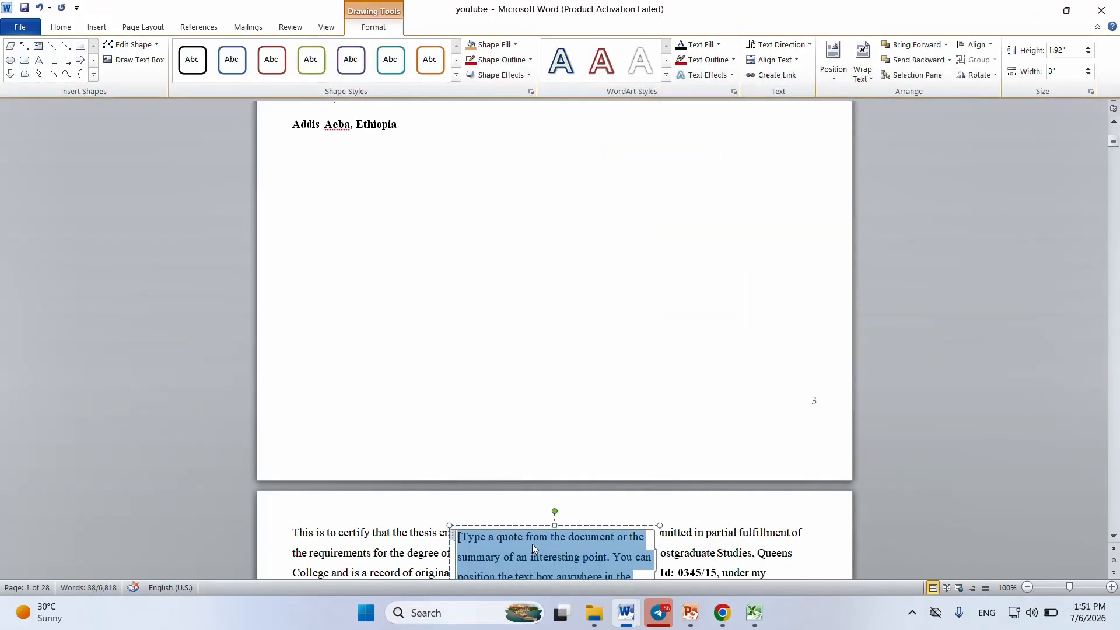
pyautogui.moveTo(532, 543); pyautogui.dragTo(501, 358)
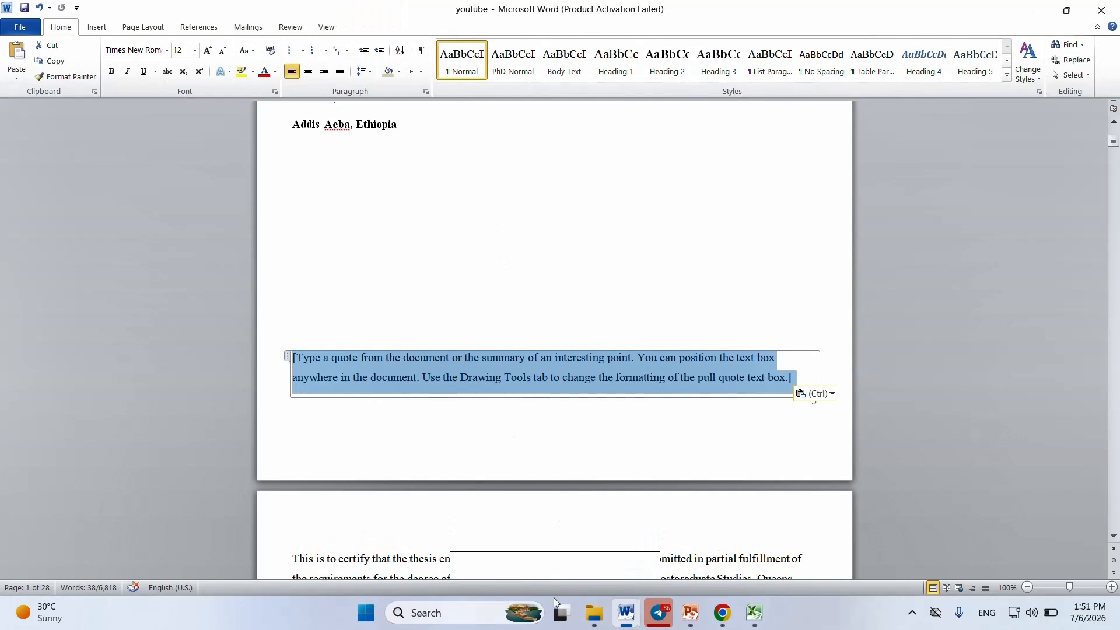
# Step: Cut the empty text box covering the certification paragraph on the second page
pyautogui.moveTo(1115, 142); pyautogui.dragTo(1115, 151)
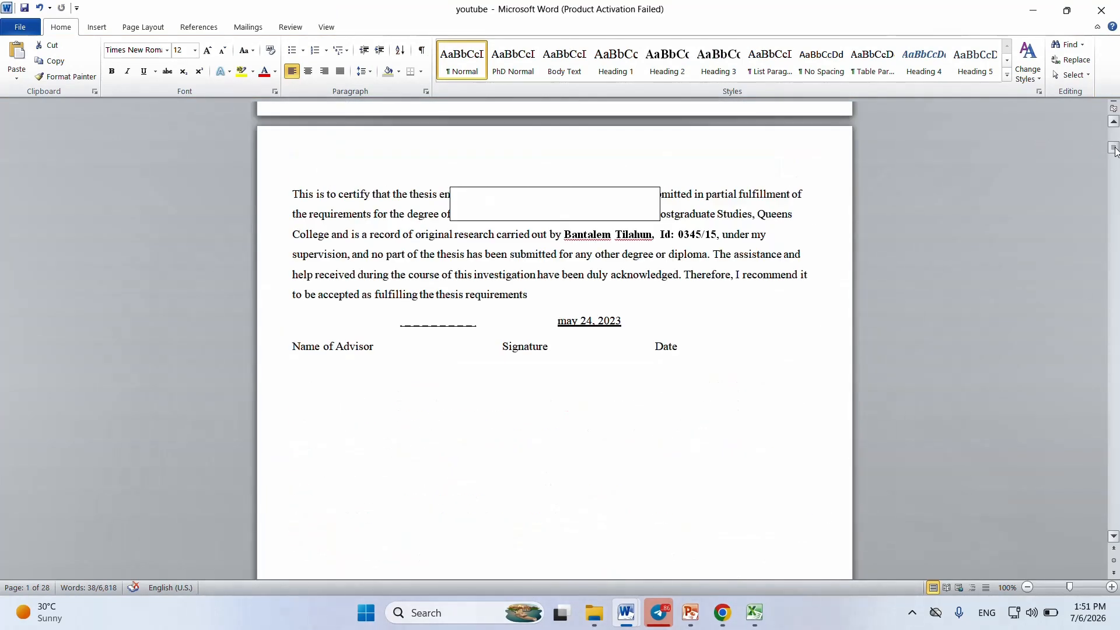
pyautogui.click(505, 216)
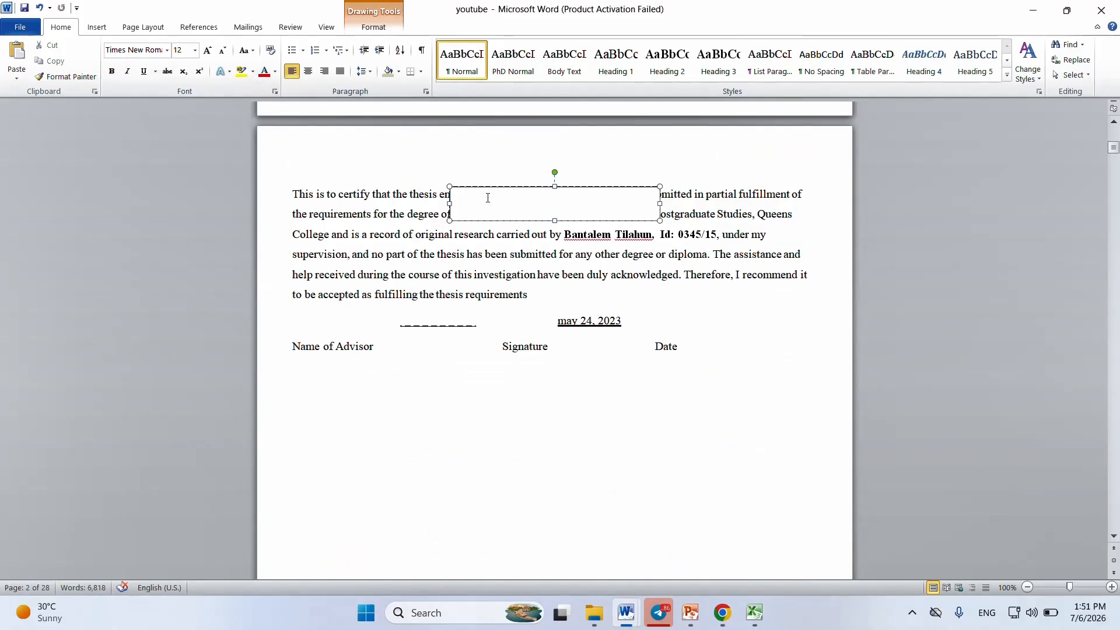
pyautogui.rightClick(501, 222)
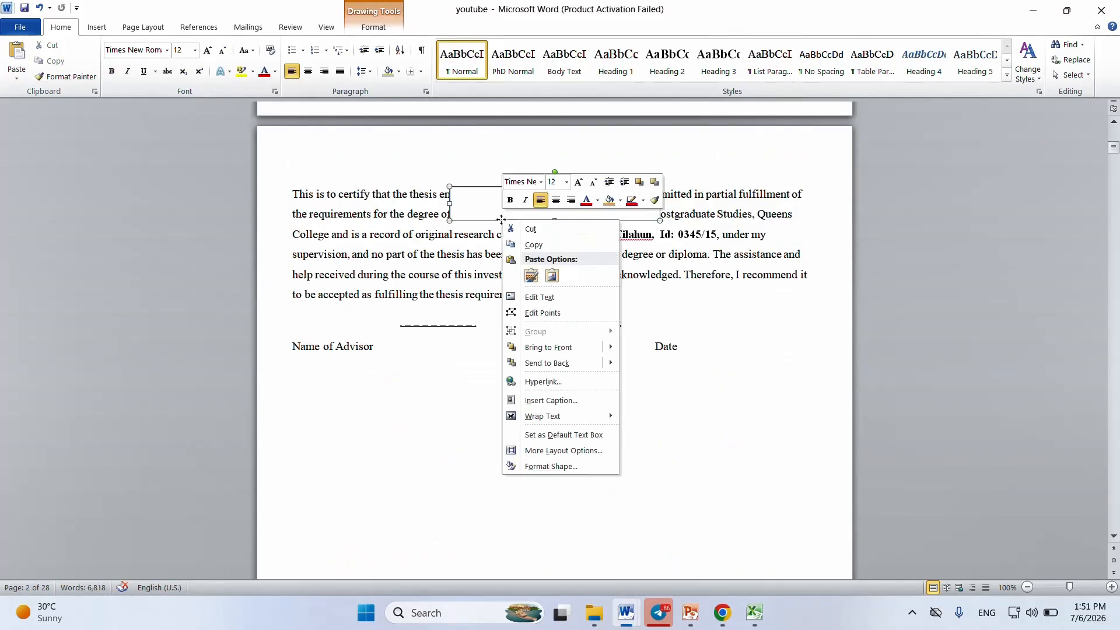
pyautogui.click(547, 231)
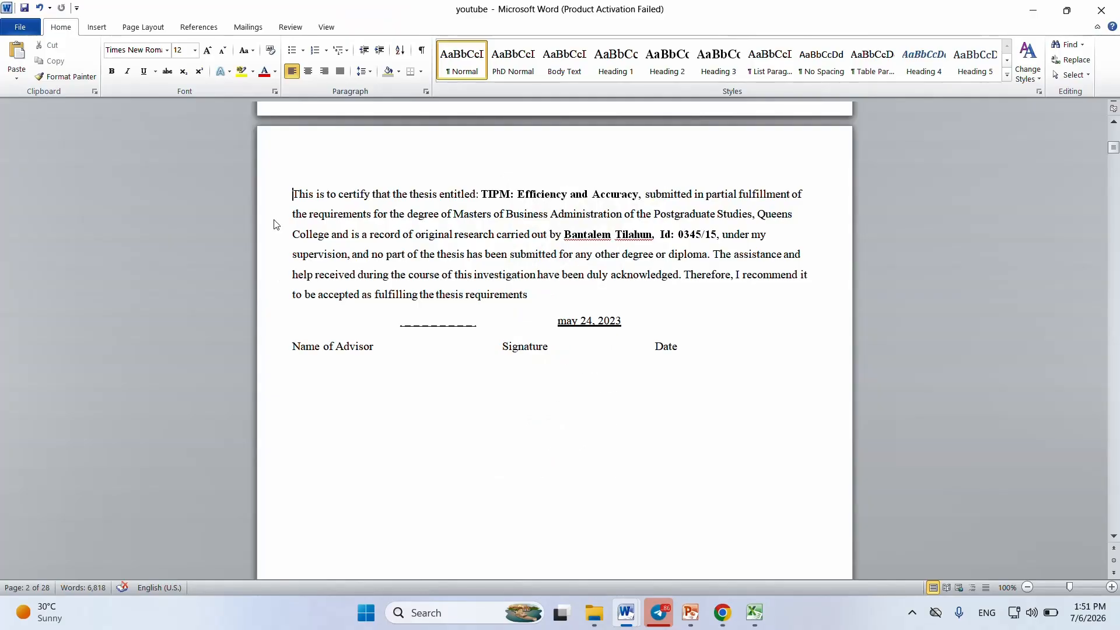
# Step: Turn the last two lines of the Efficiency in TIPM paragraph into orange WordArt, then undo it
pyautogui.moveTo(1113, 147); pyautogui.dragTo(1117, 216)
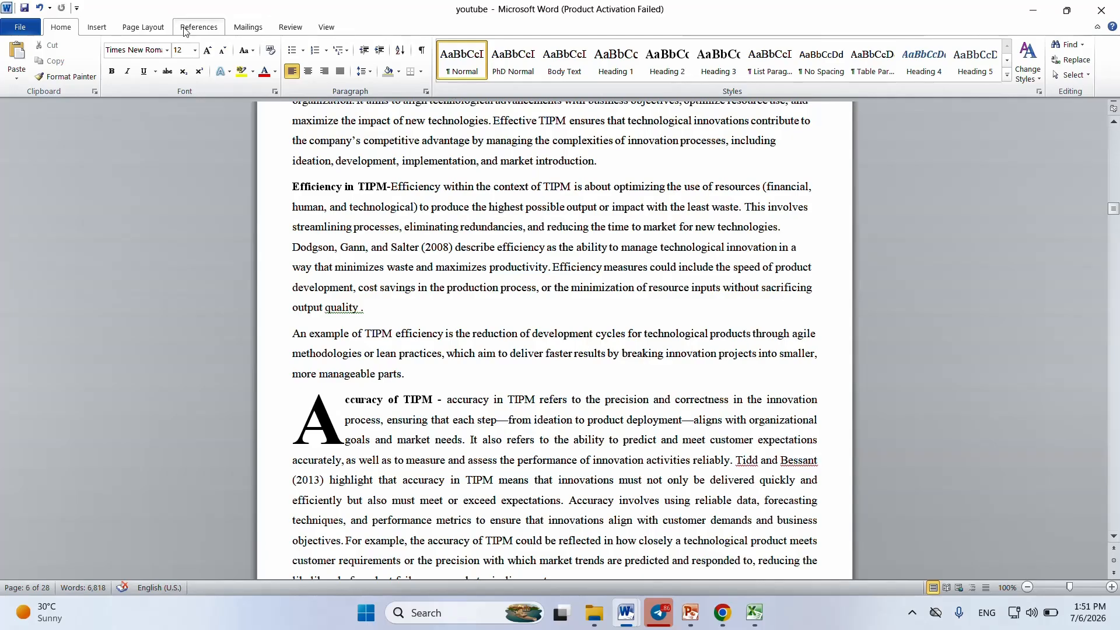
pyautogui.click(97, 27)
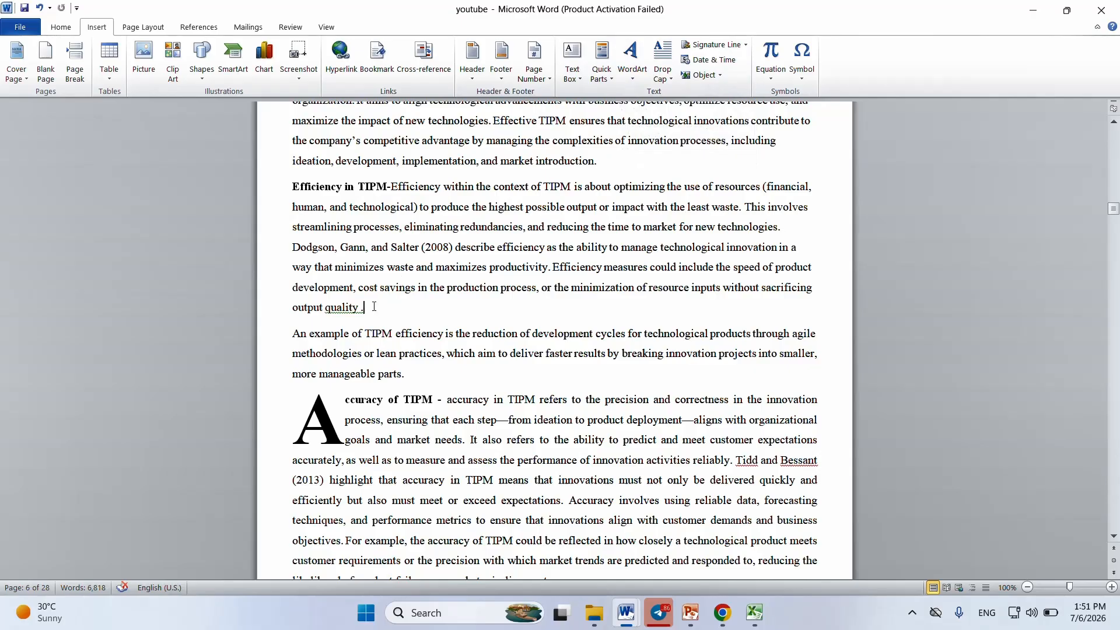
pyautogui.moveTo(375, 307); pyautogui.dragTo(292, 287)
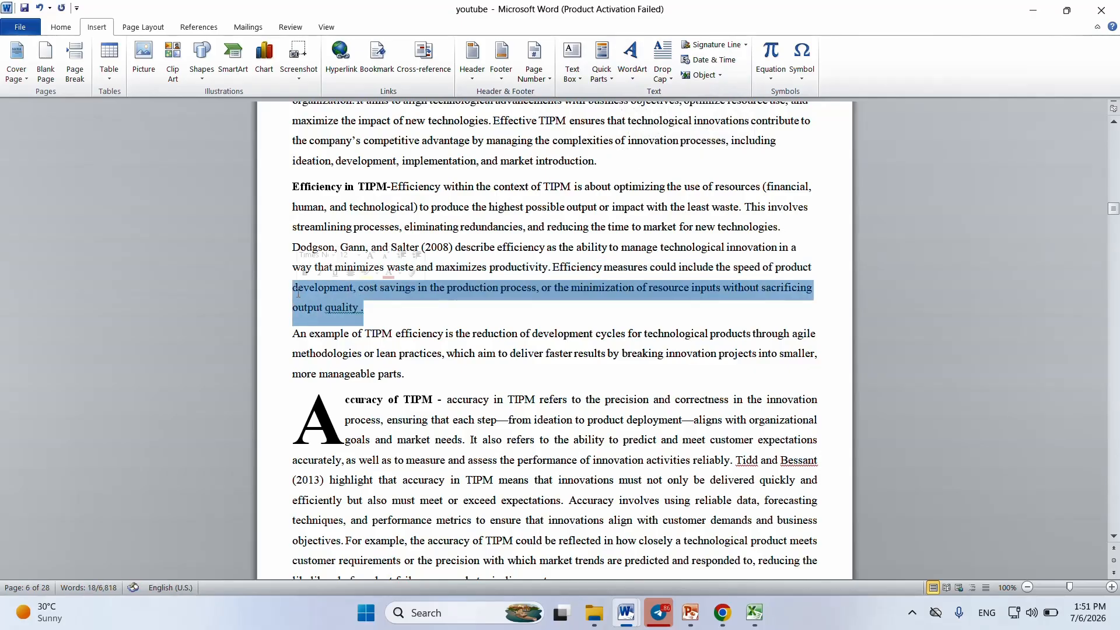
pyautogui.click(633, 66)
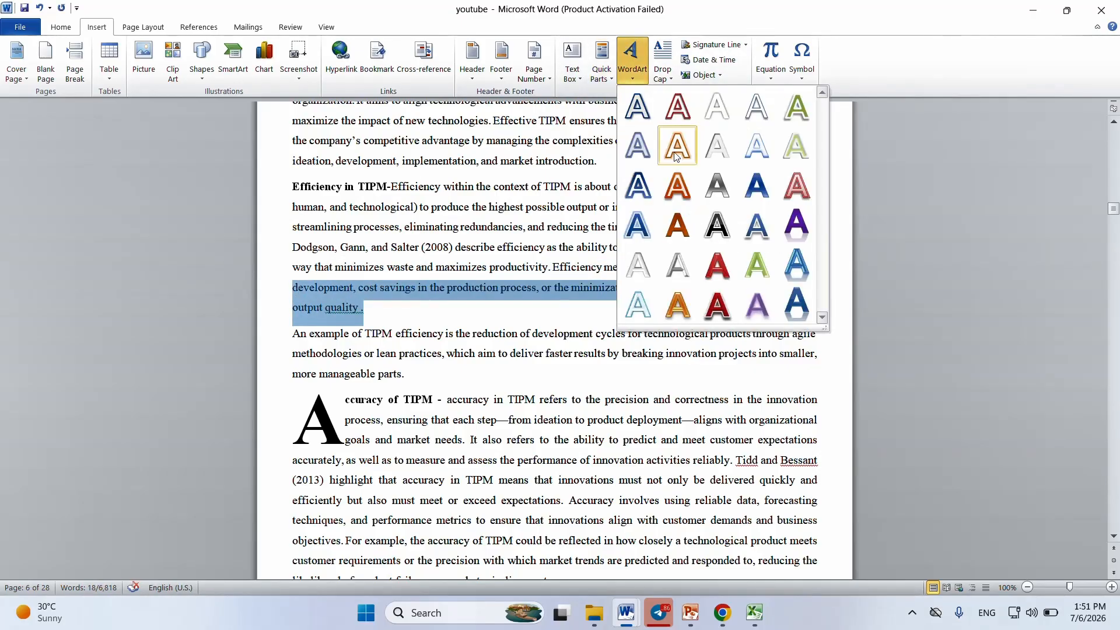
pyautogui.click(677, 185)
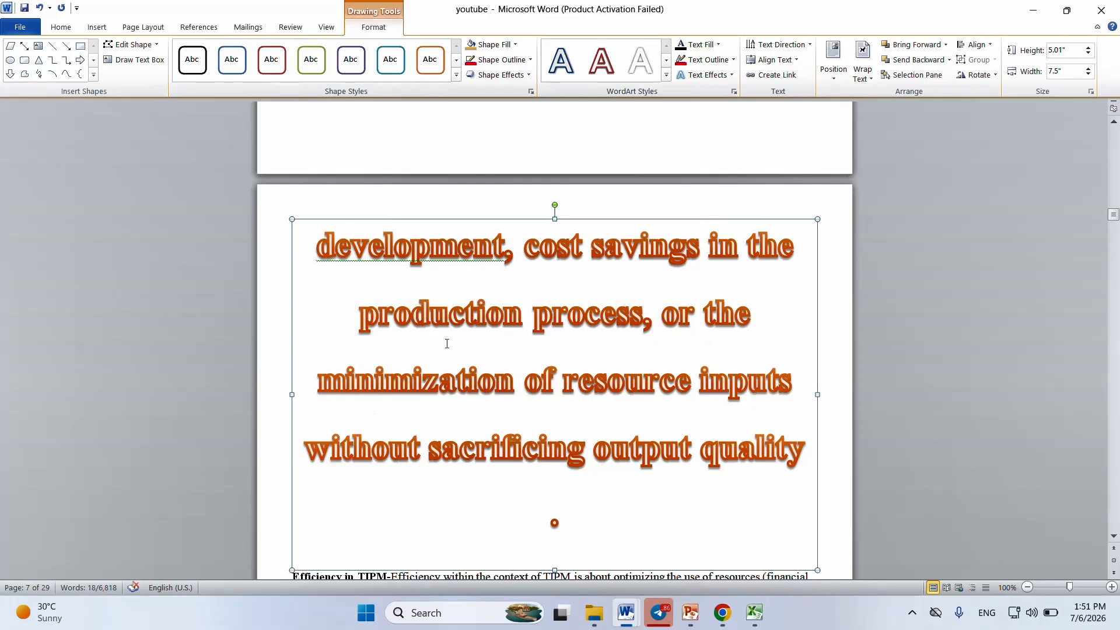
pyautogui.hotkey('ctrl', 'z')
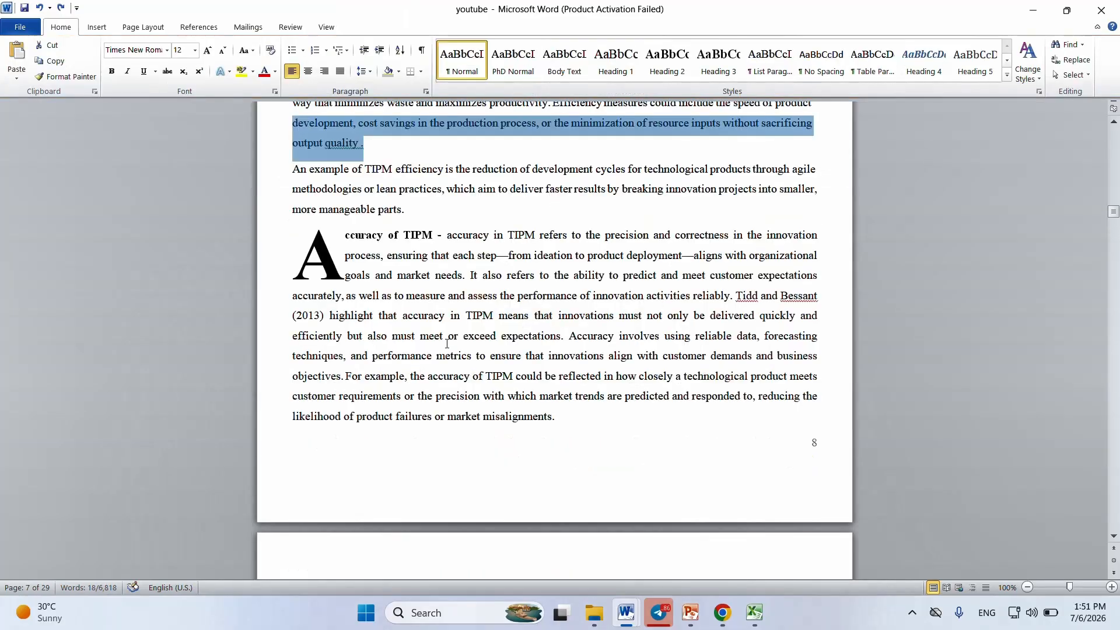
# Step: Remove the drop cap from the Accuracy of TIPM paragraph
pyautogui.click(97, 27)
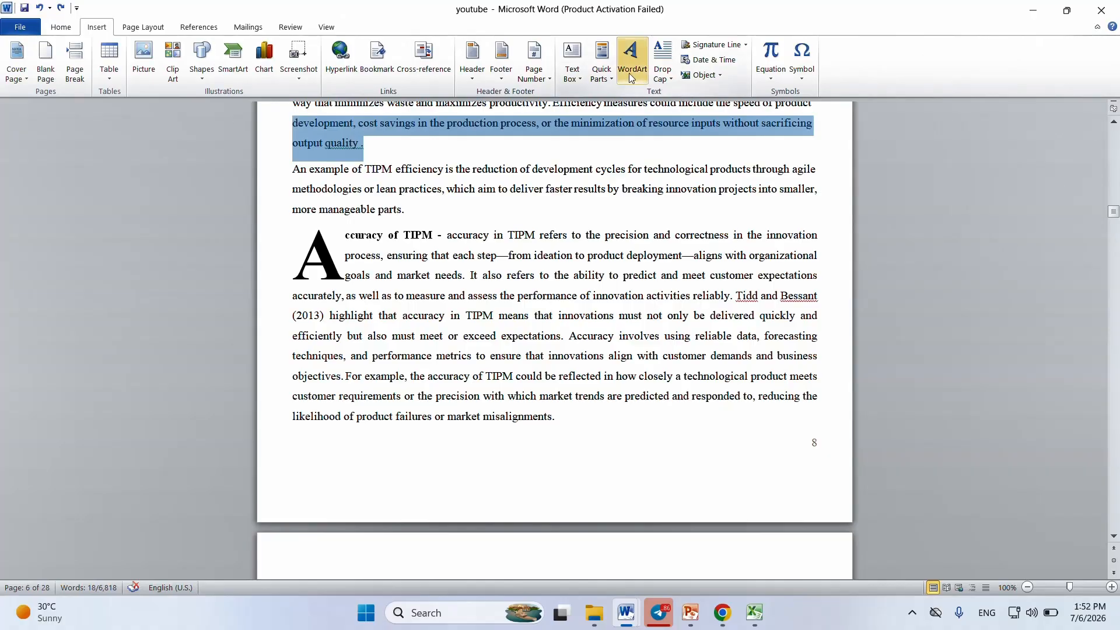
pyautogui.moveTo(598, 427); pyautogui.dragTo(362, 250)
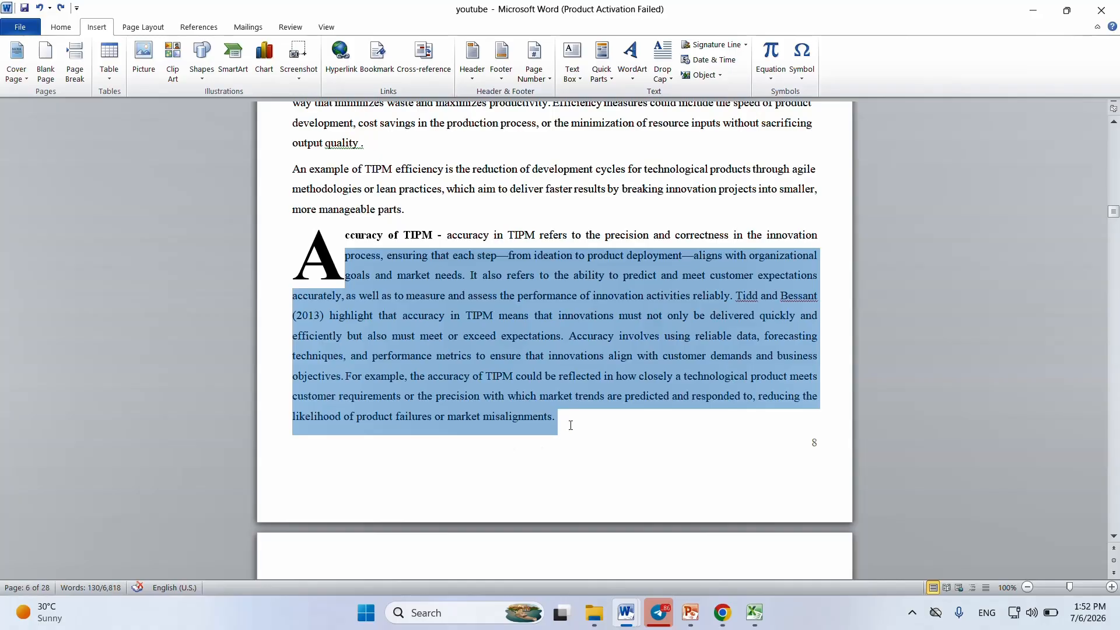
pyautogui.moveTo(571, 425); pyautogui.dragTo(332, 231)
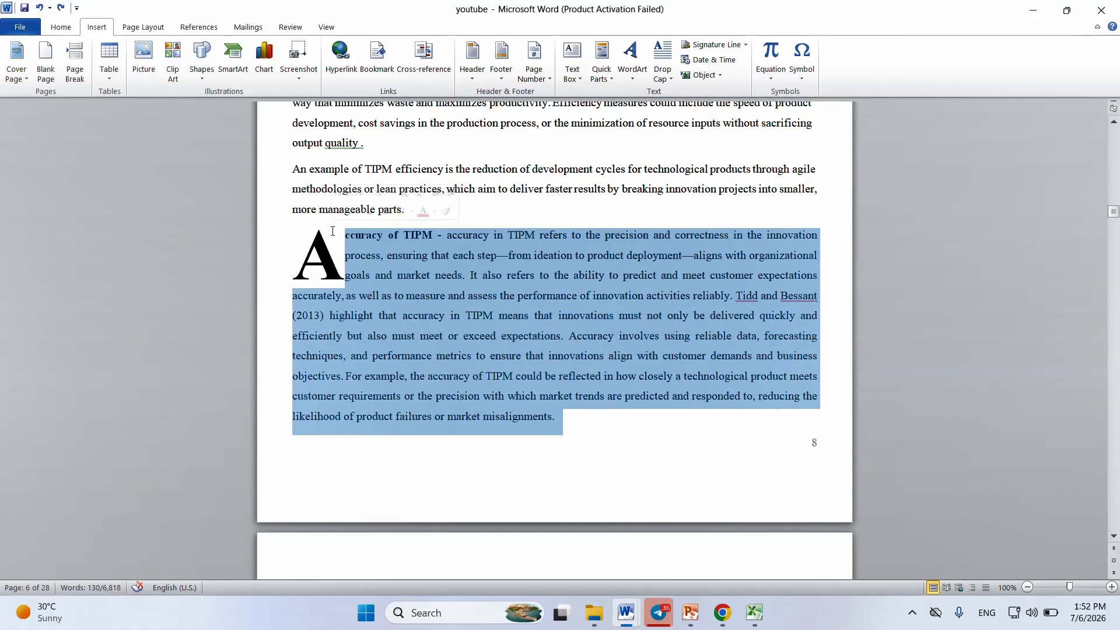
pyautogui.click(673, 77)
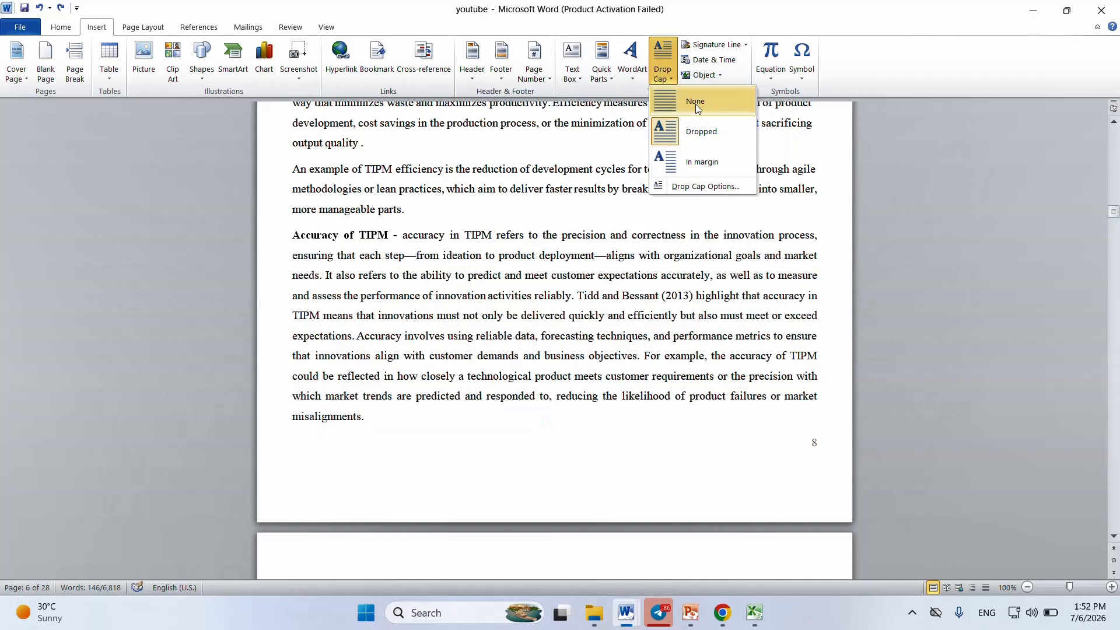
pyautogui.click(695, 103)
pyautogui.click(390, 438)
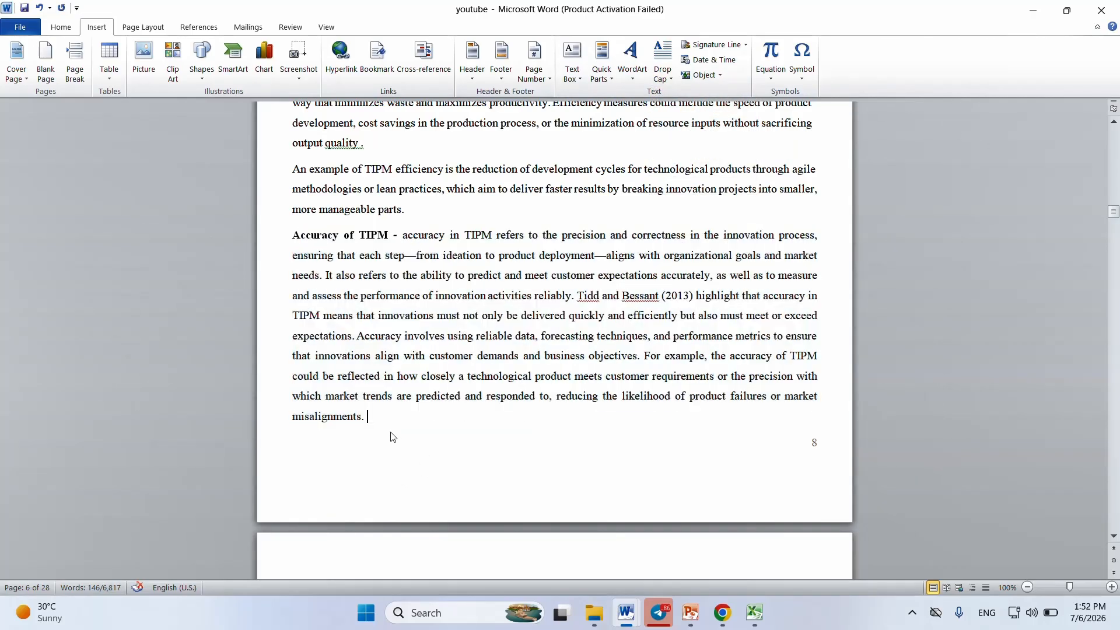
# Step: Apply a Dropped drop cap to the whole Accuracy of TIPM paragraph
pyautogui.moveTo(378, 418); pyautogui.dragTo(290, 242)
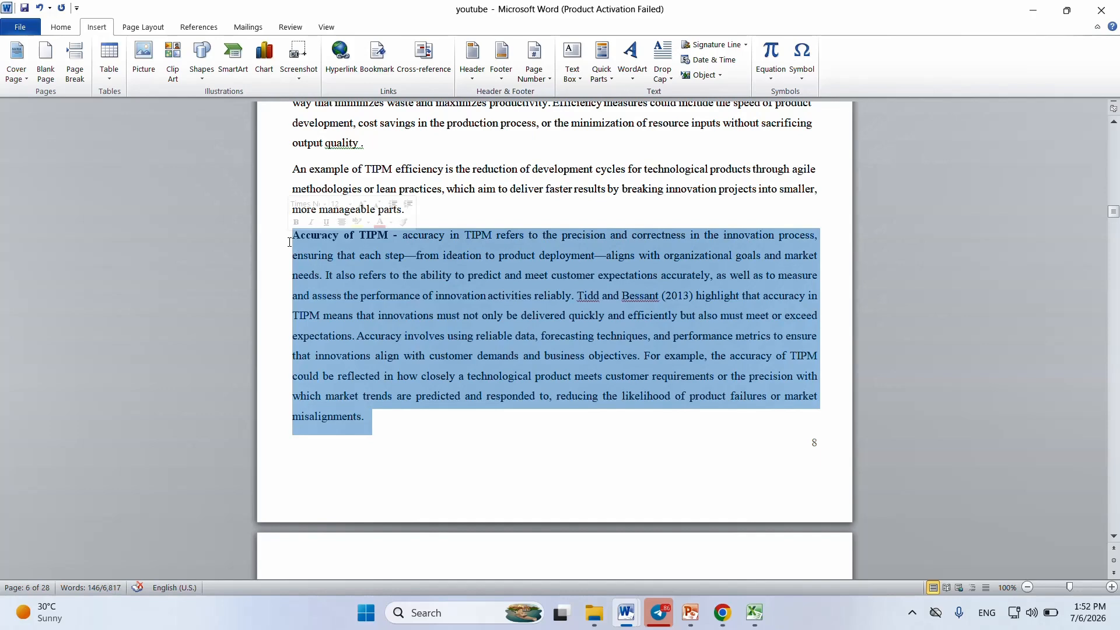
pyautogui.click(673, 82)
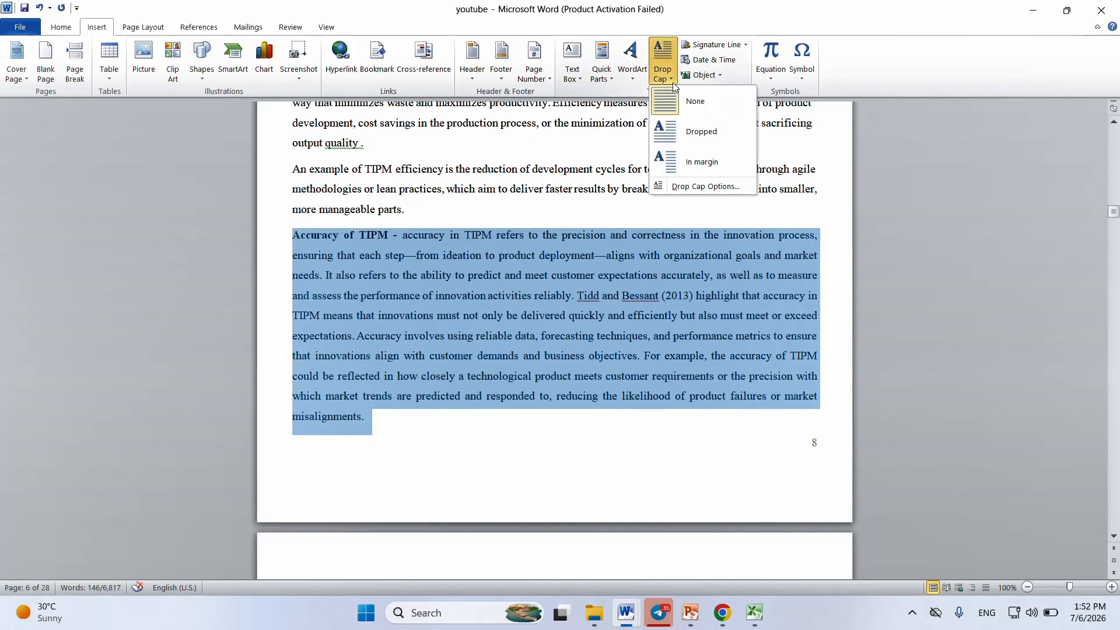
pyautogui.click(671, 129)
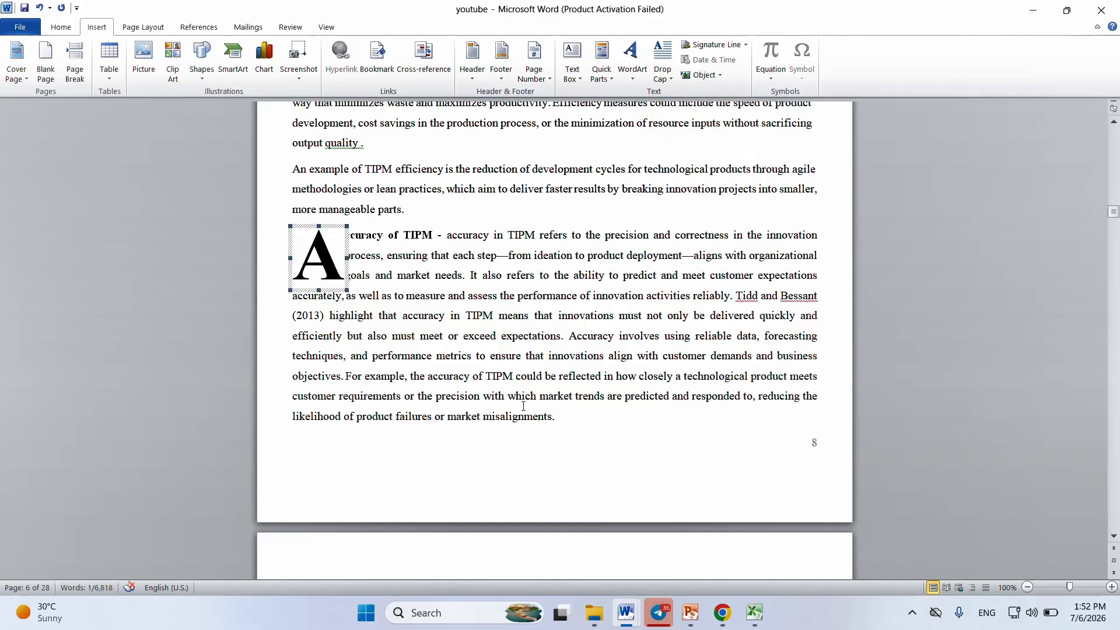
pyautogui.click(577, 419)
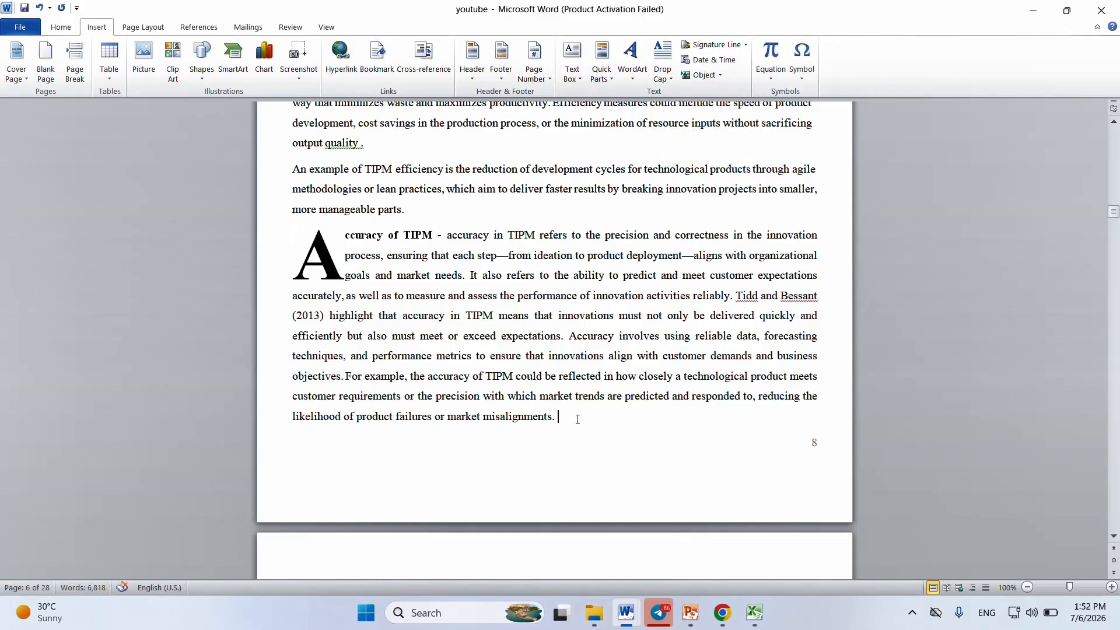
pyautogui.click(672, 79)
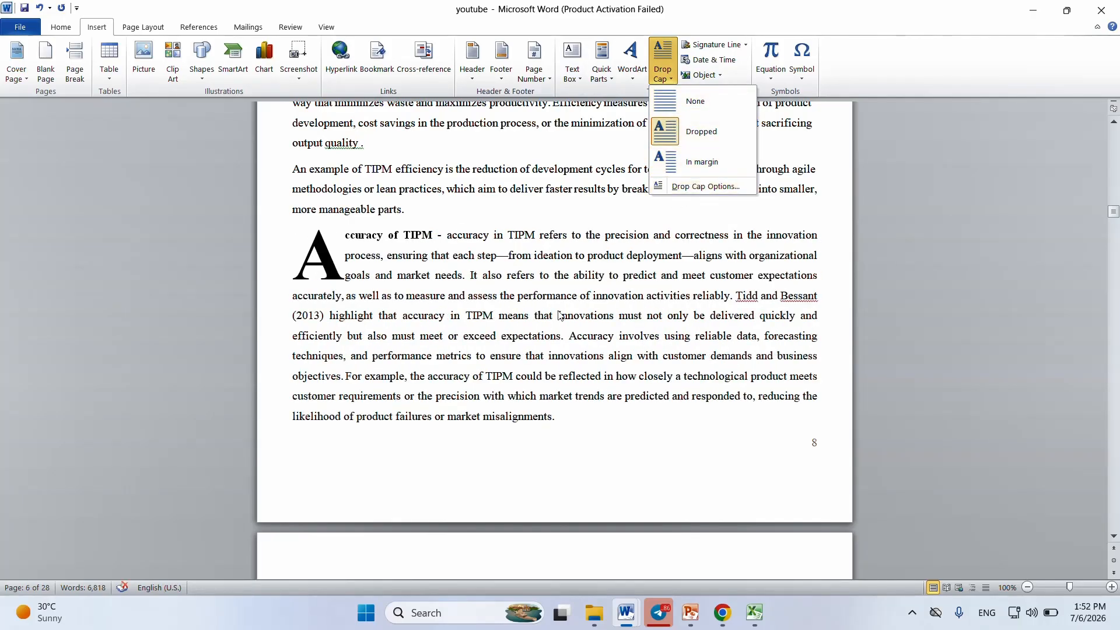
pyautogui.click(556, 438)
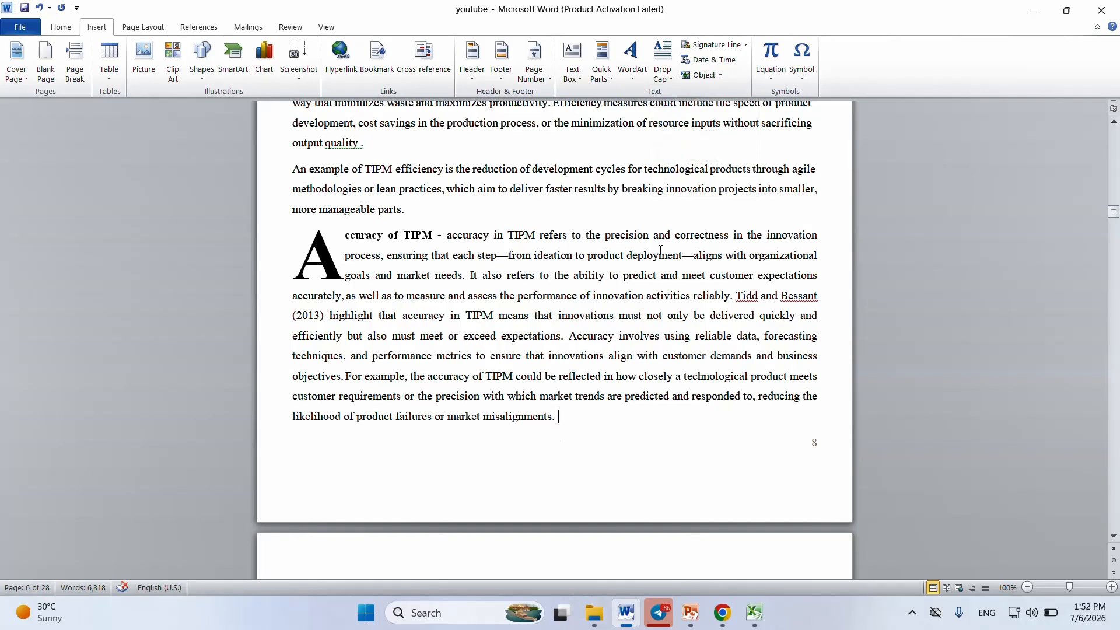
# Step: Insert the built-in Fourier Series equation at the end of the Accuracy of TIPM paragraph
pyautogui.click(770, 79)
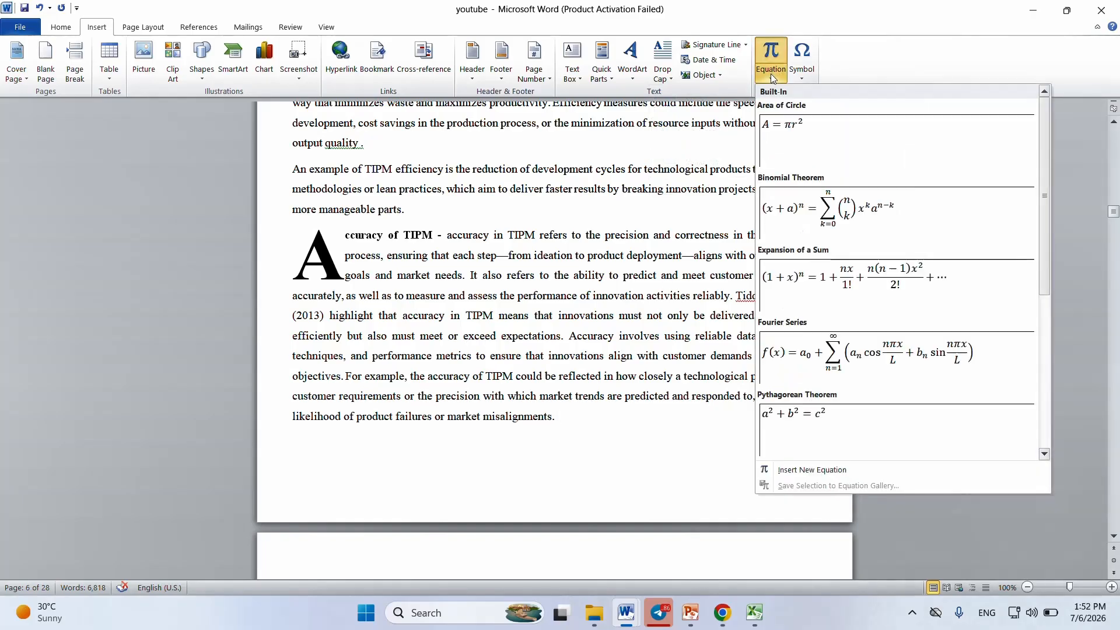
pyautogui.click(867, 351)
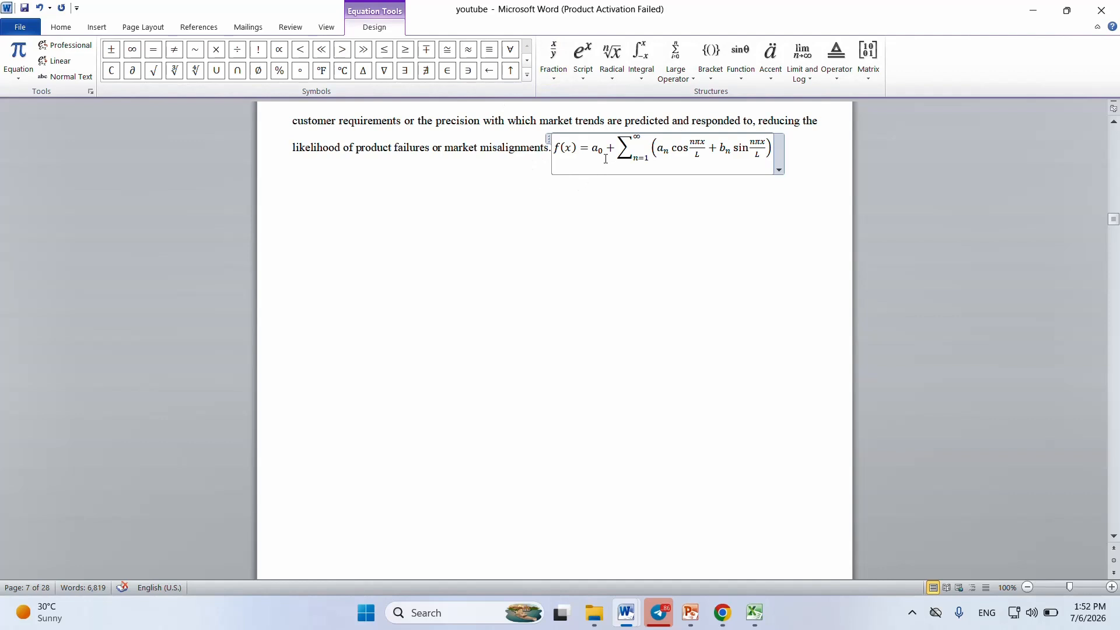
pyautogui.click(697, 142)
# Step: Insert the Ohm Sign symbol before the x in the numerator of the equation's sine fraction
pyautogui.click(758, 144)
pyautogui.click(96, 27)
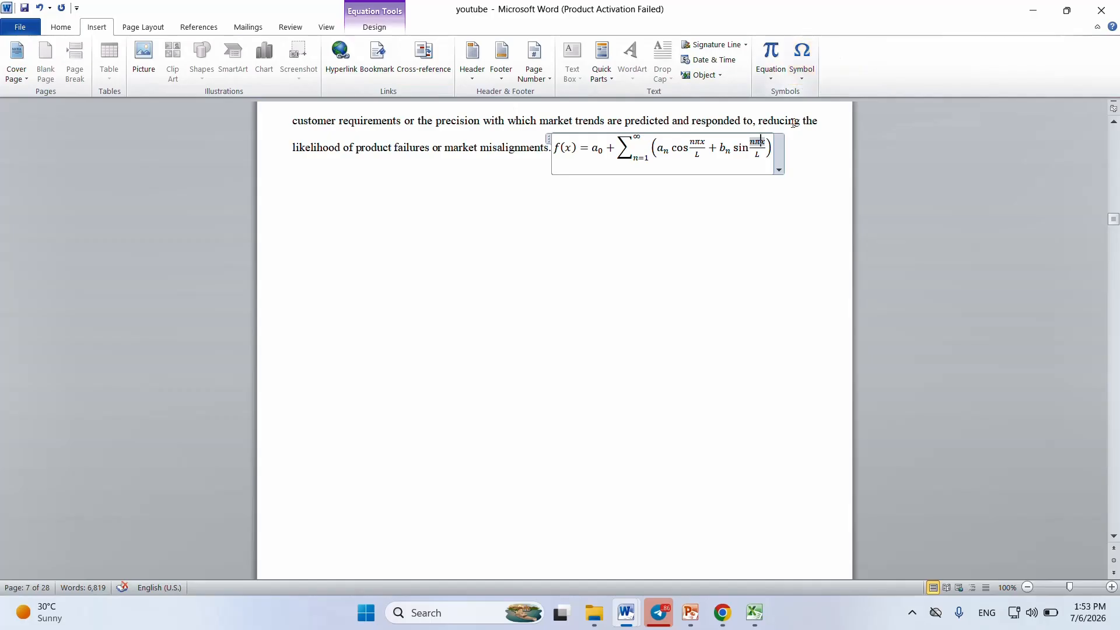
pyautogui.click(803, 78)
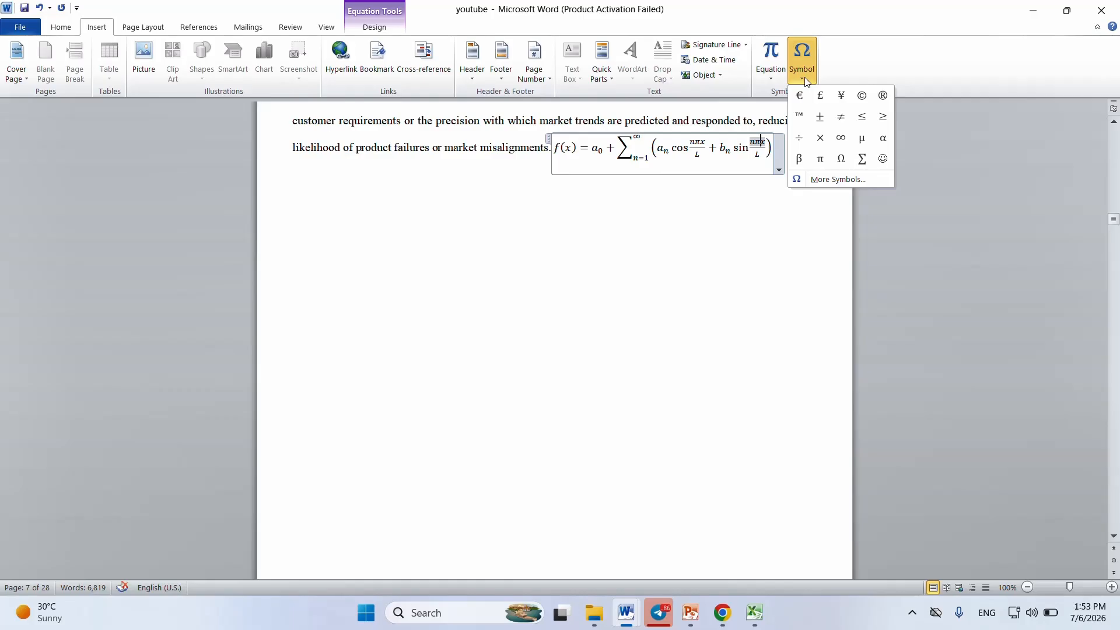
pyautogui.click(804, 78)
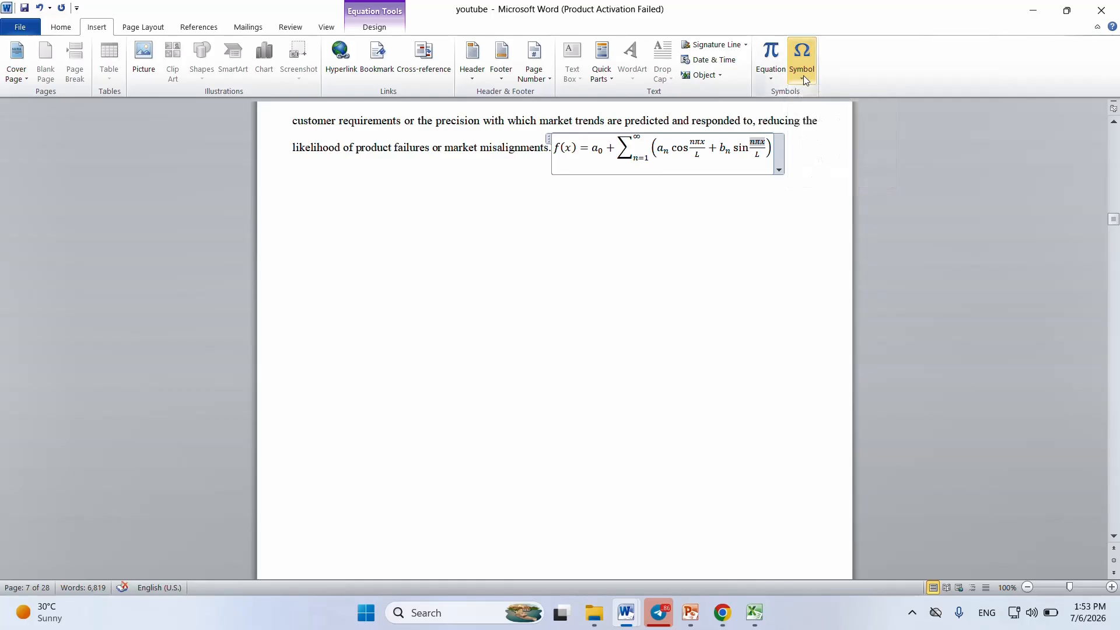
pyautogui.click(803, 82)
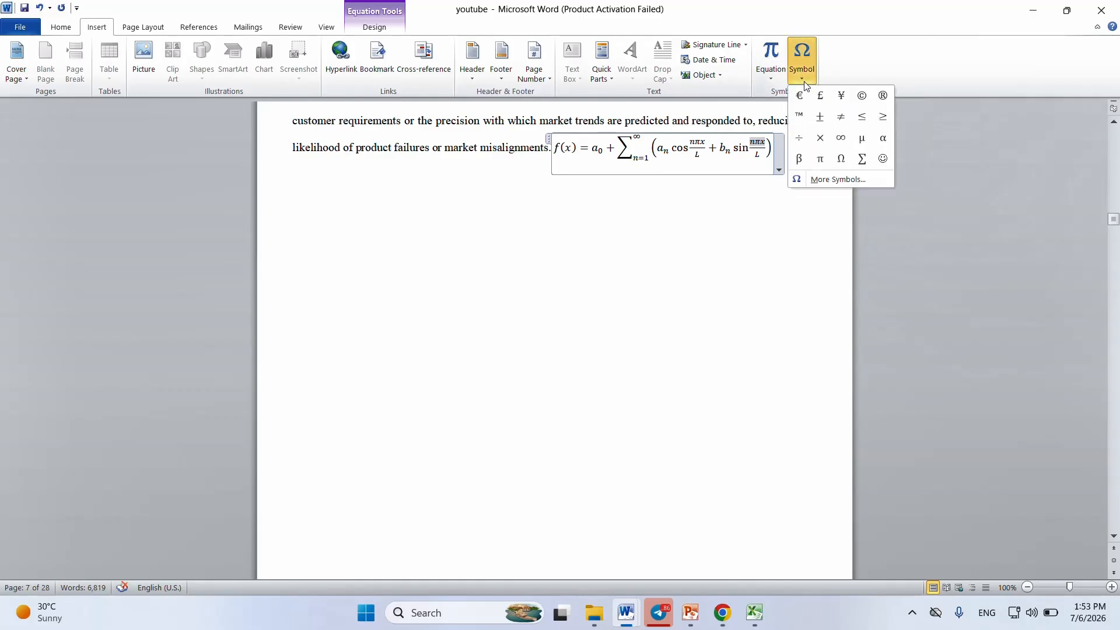
pyautogui.click(831, 178)
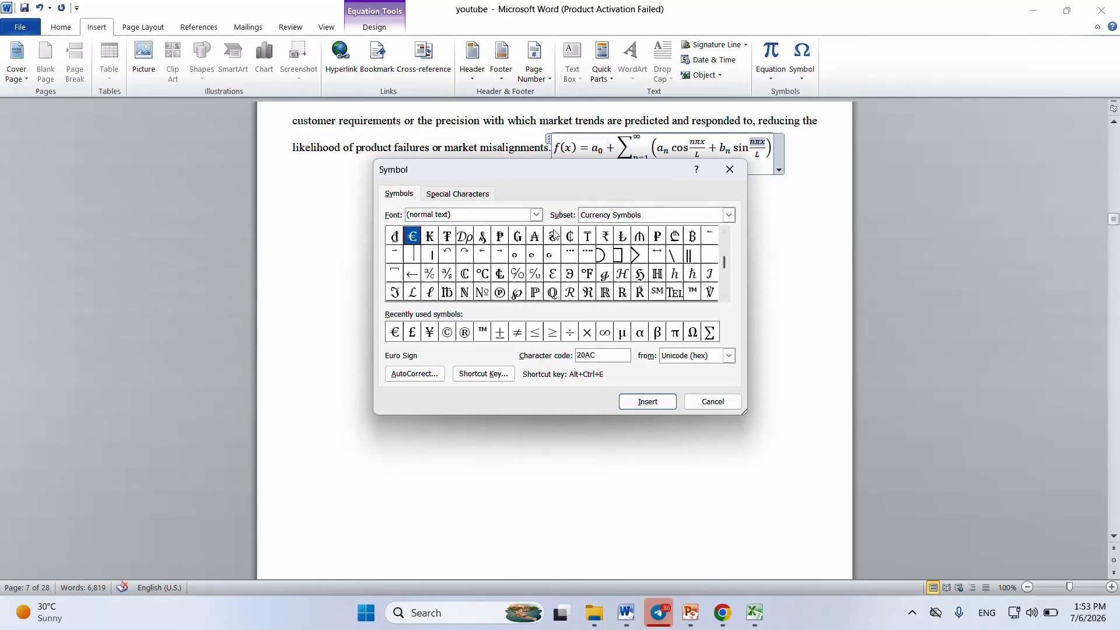
pyautogui.click(536, 214)
pyautogui.click(535, 215)
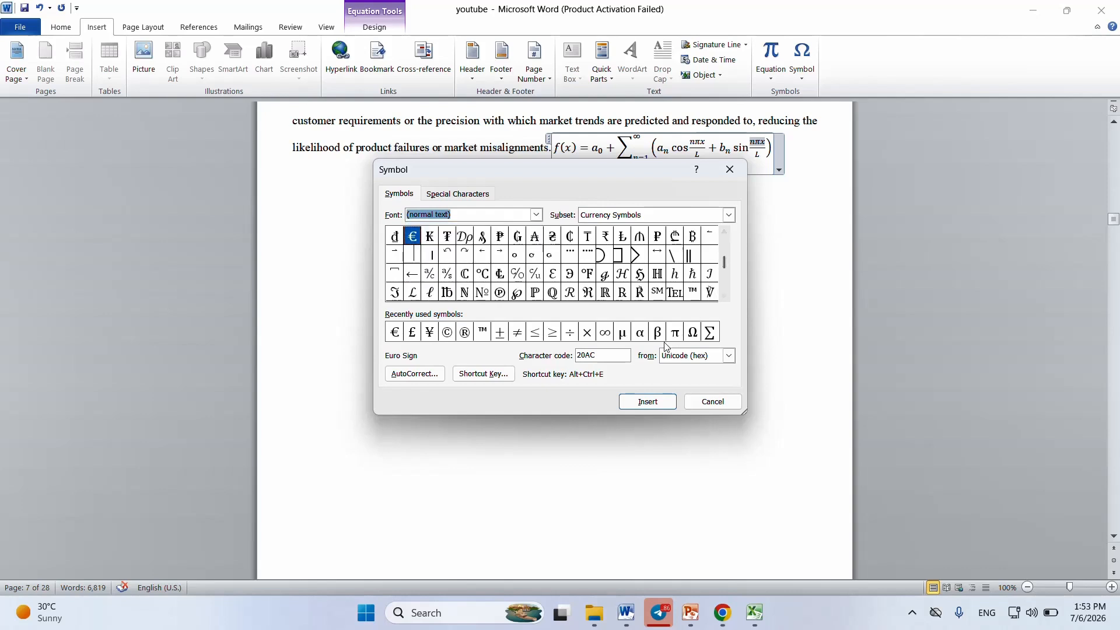
pyautogui.click(693, 337)
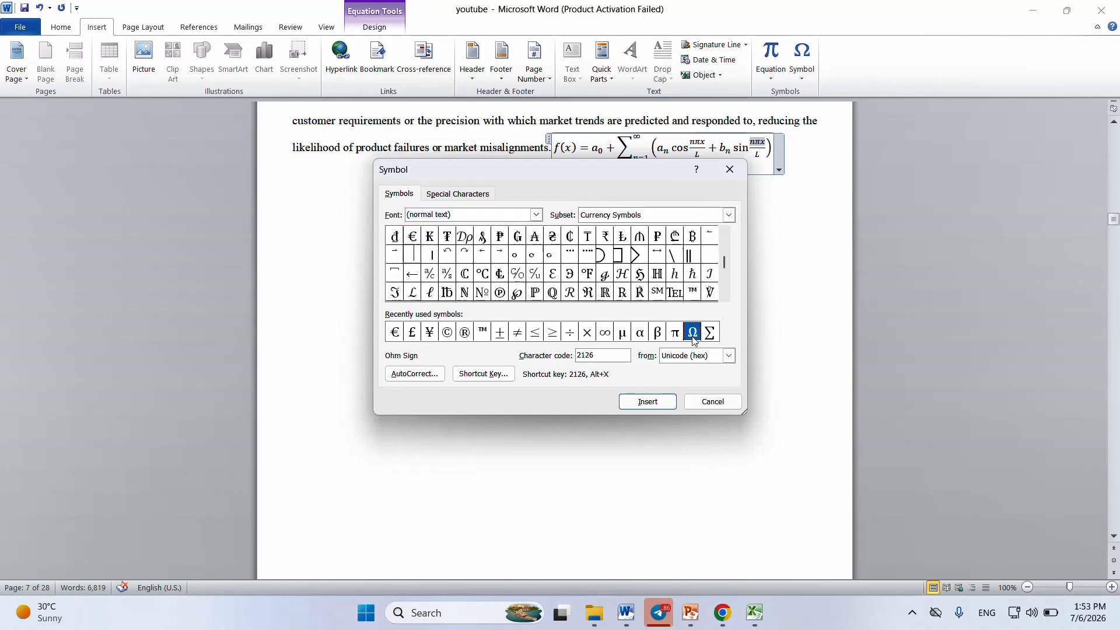
pyautogui.click(639, 408)
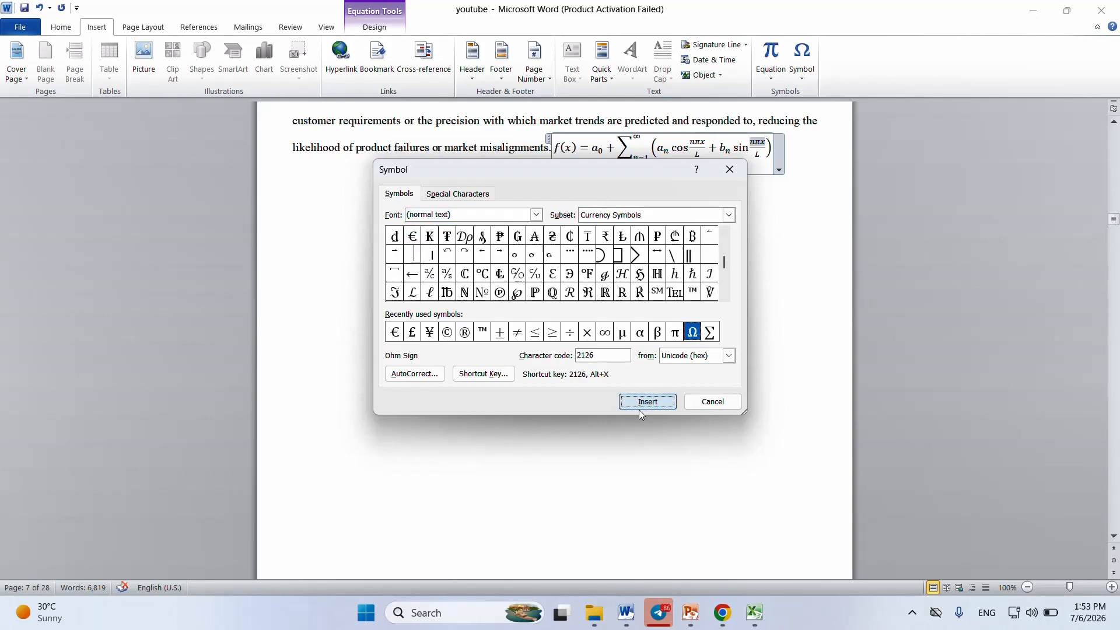
pyautogui.click(712, 401)
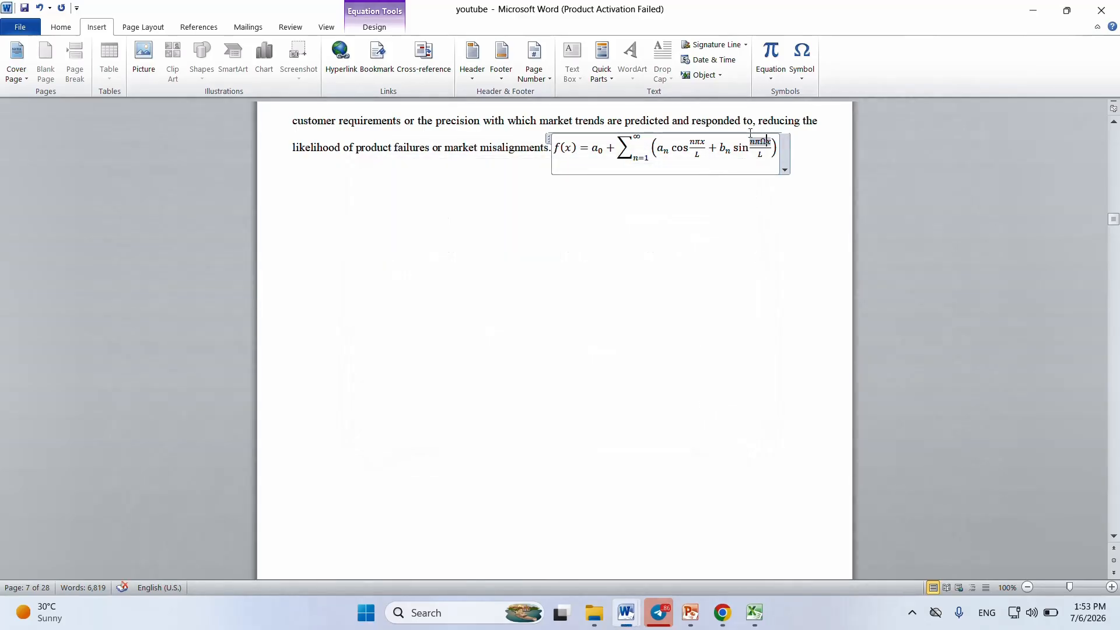
# Step: Move the equation and its preceding full stop down by adding four paragraph breaks after "misalignments"
pyautogui.click(548, 147)
pyautogui.press('Return')
pyautogui.press('Return')
pyautogui.press('Return')
pyautogui.press('Return')
pyautogui.press('Return')
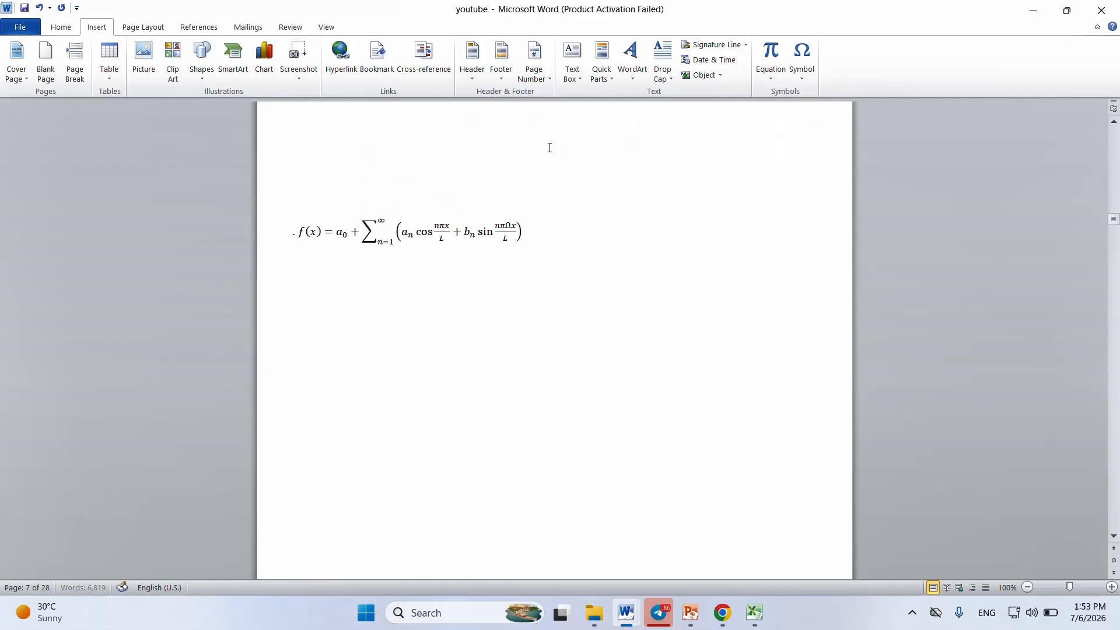
# Step: Insert the Information Source symbol (character code 2139) on the empty line above the equation
pyautogui.click(470, 159)
pyautogui.click(799, 85)
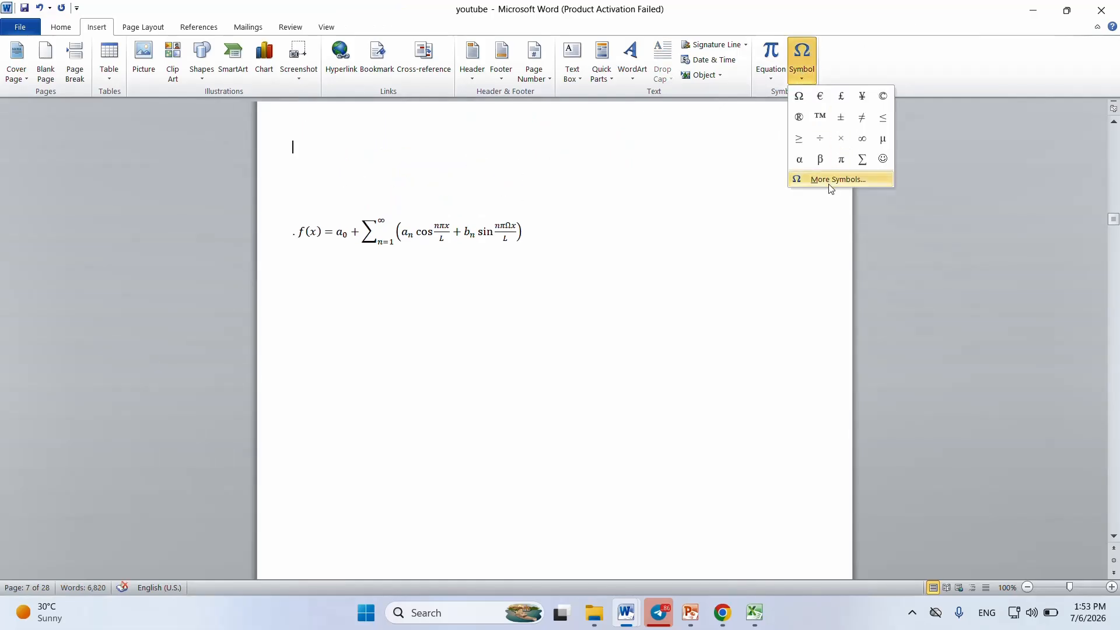
pyautogui.click(849, 182)
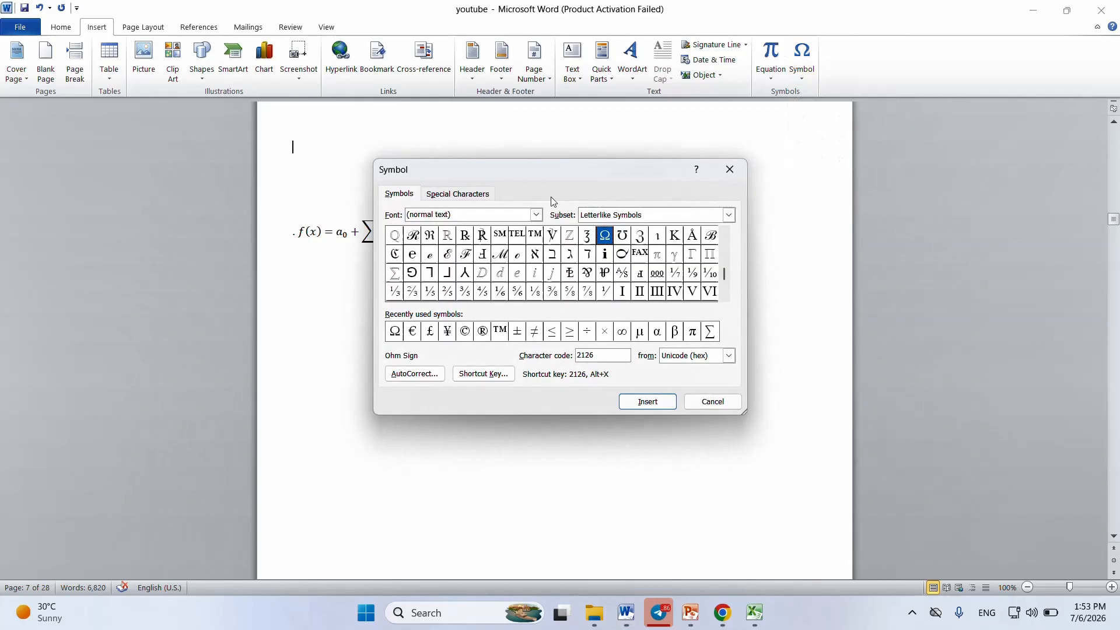
pyautogui.click(536, 215)
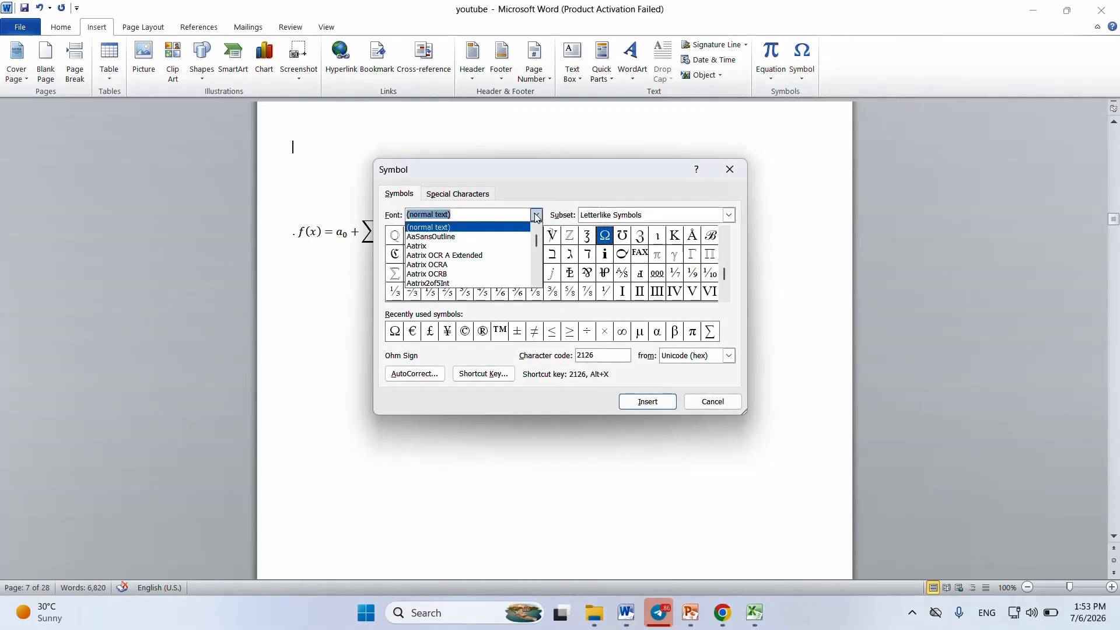
pyautogui.click(536, 216)
pyautogui.click(536, 216)
pyautogui.moveTo(535, 237); pyautogui.dragTo(610, 260)
pyautogui.click(606, 256)
pyautogui.click(642, 405)
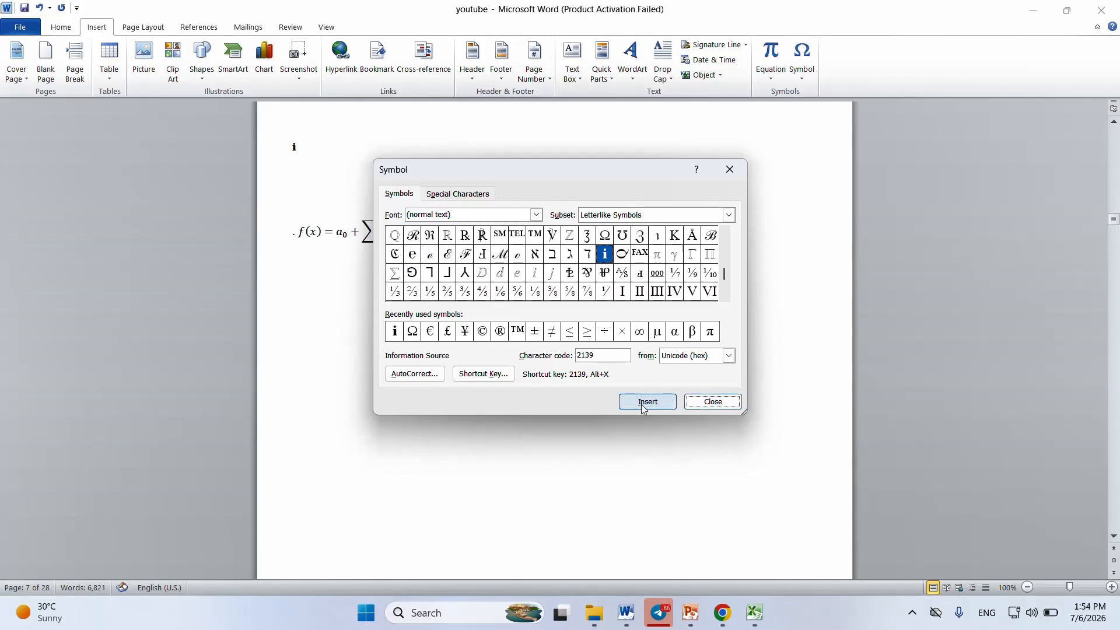
pyautogui.click(715, 401)
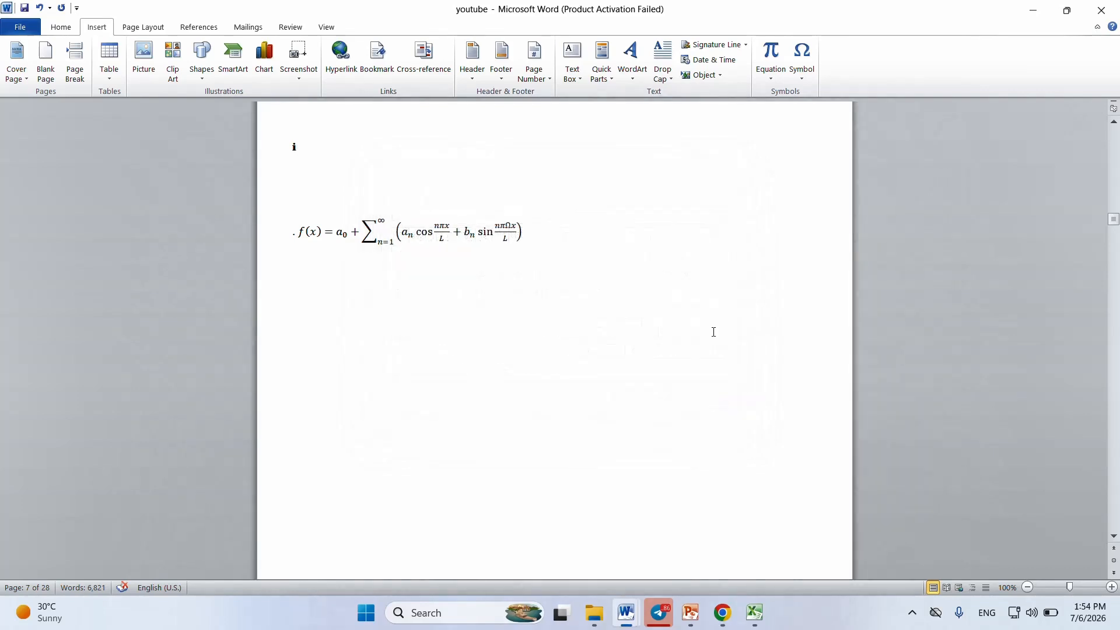